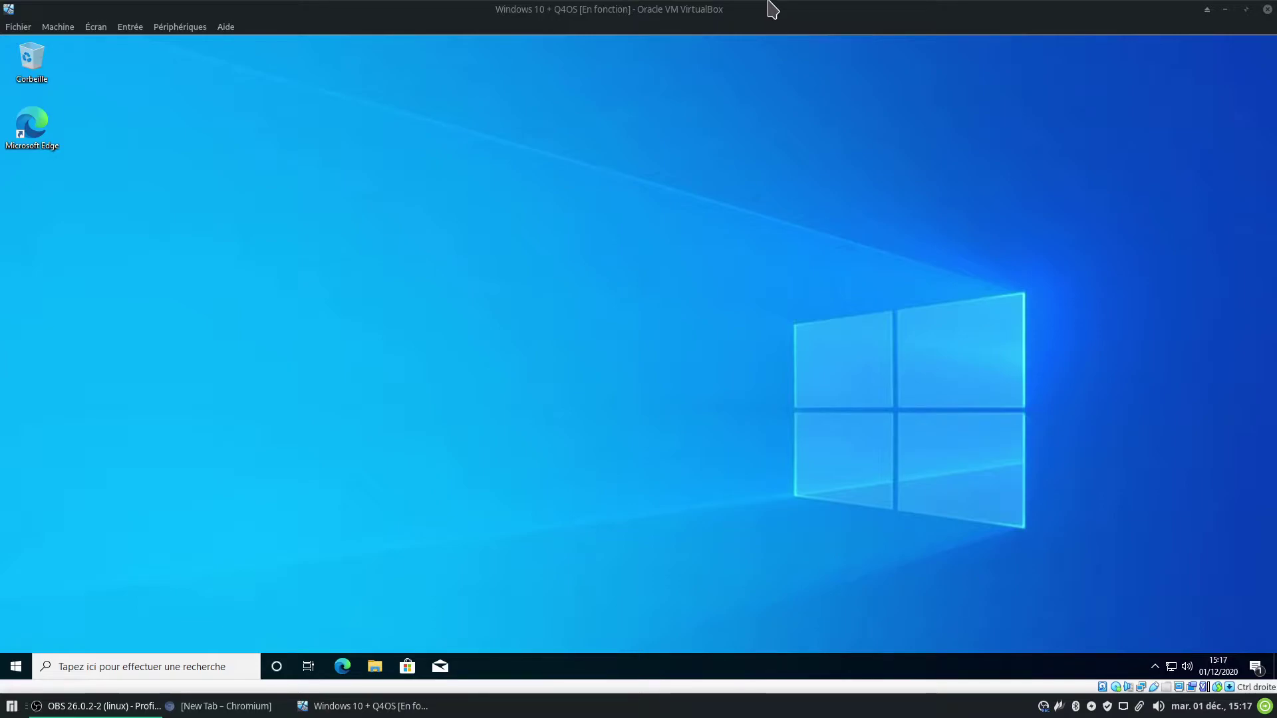
Step: Open Microsoft Edge, search for "q4os" and open the Downloads page of the q4os.org website
{"action": "left_click", "coordinate": [668, 126]}
{"action": "double_click", "coordinate": [31, 130]}
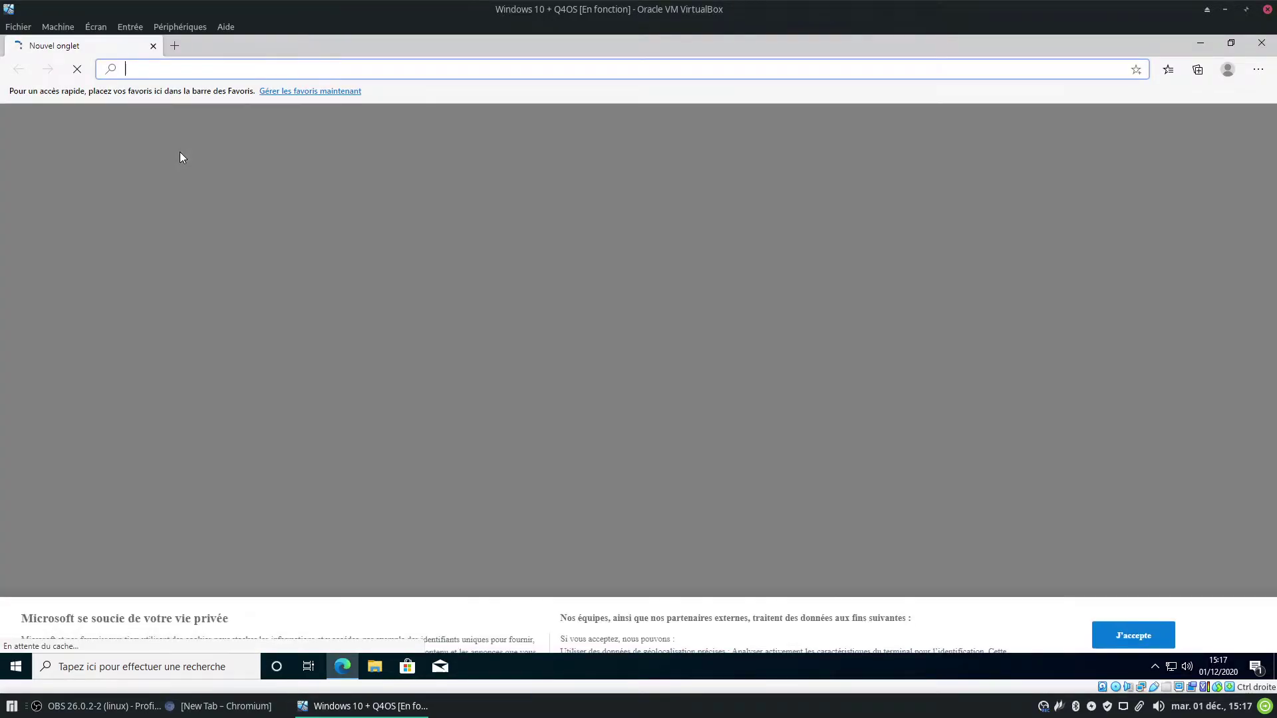
{"action": "type", "text": "q4os"}
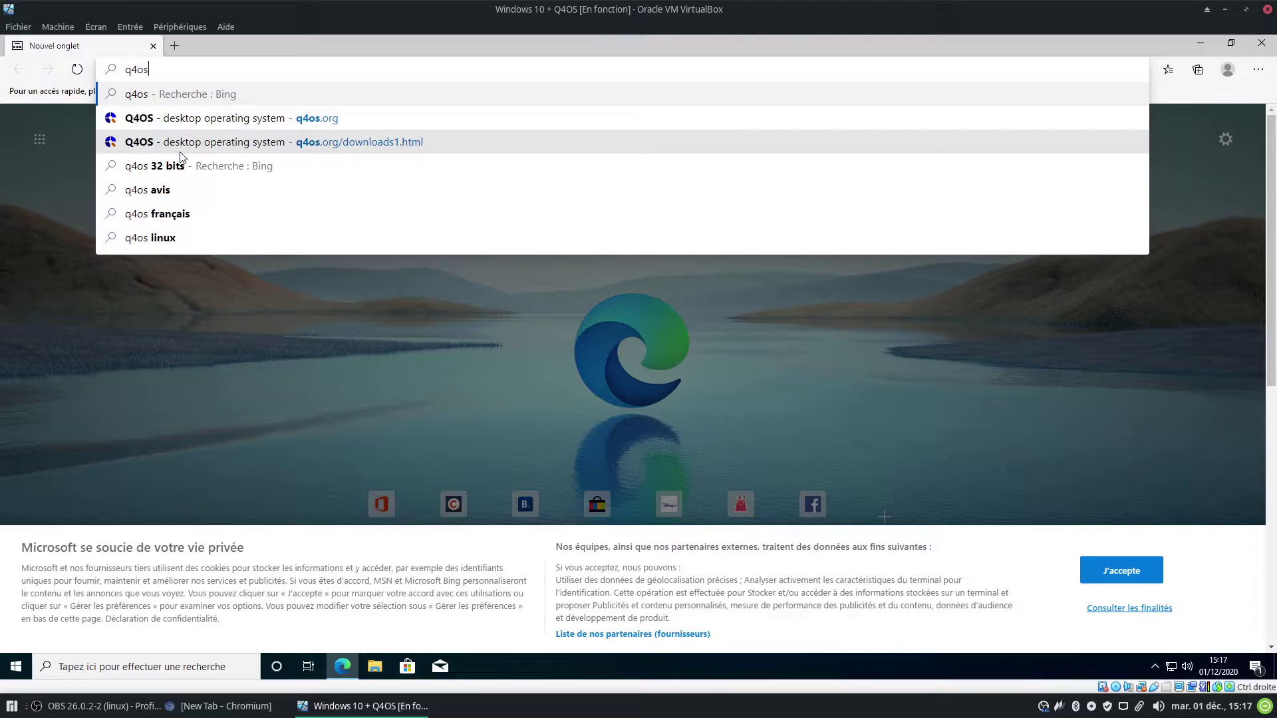
{"action": "key", "text": "Return"}
{"action": "left_click", "coordinate": [252, 207]}
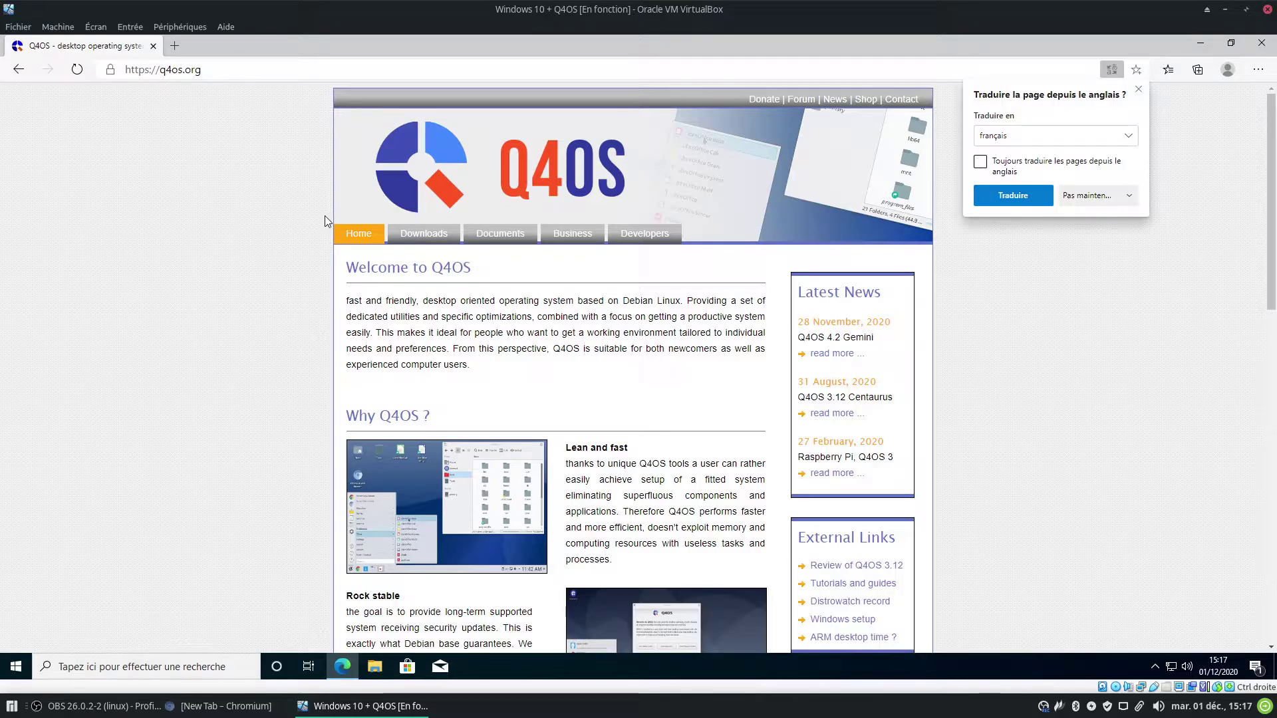
{"action": "left_click", "coordinate": [424, 233]}
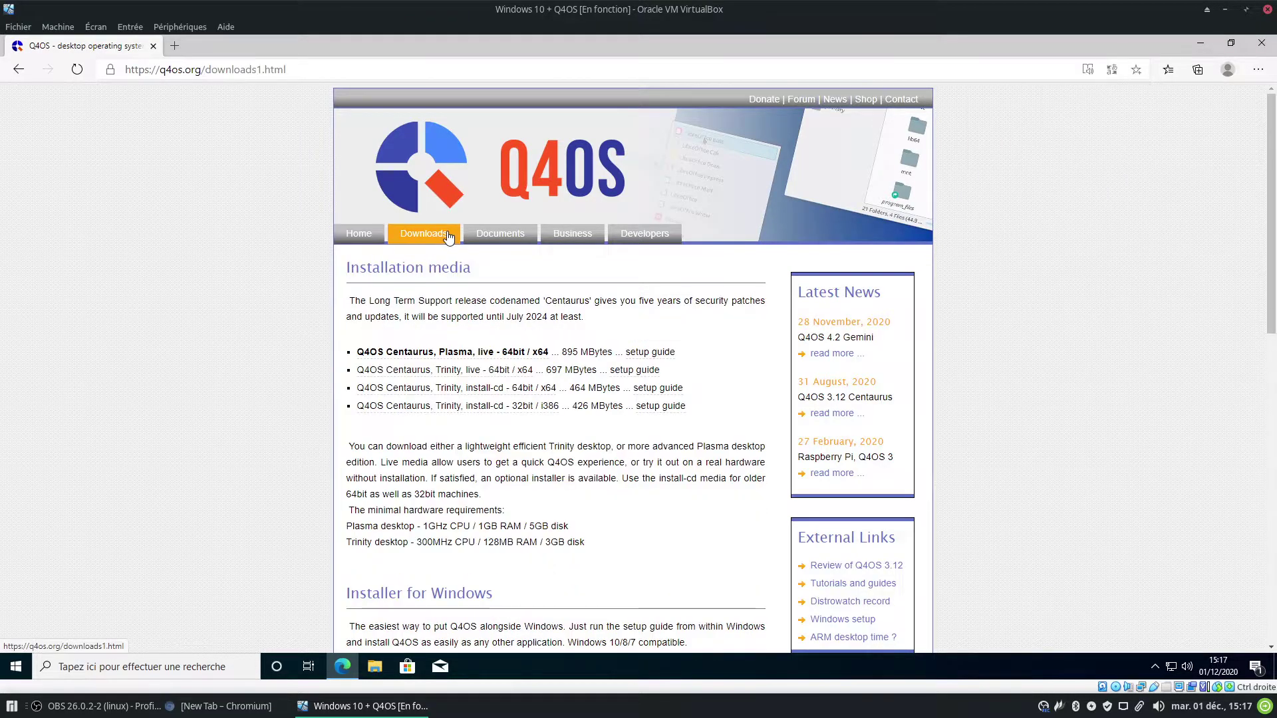
Step: Download the Q4OS Centaurus WinSetup.exe 64bit / x64 installer for Windows, skipping the donation
{"action": "scroll", "coordinate": [693, 439], "scroll_direction": "down", "scroll_amount": 5}
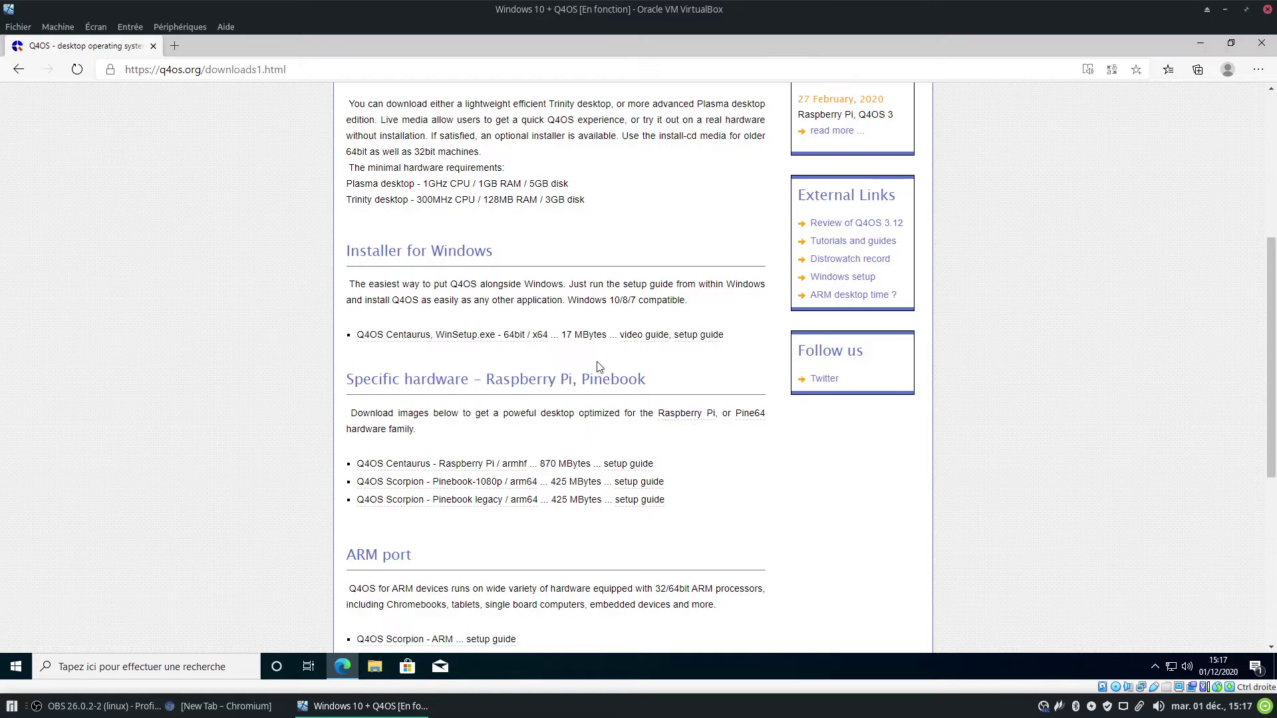
{"action": "scroll", "coordinate": [558, 359], "scroll_direction": "up", "scroll_amount": 5}
{"action": "scroll", "coordinate": [554, 359], "scroll_direction": "down", "scroll_amount": 2}
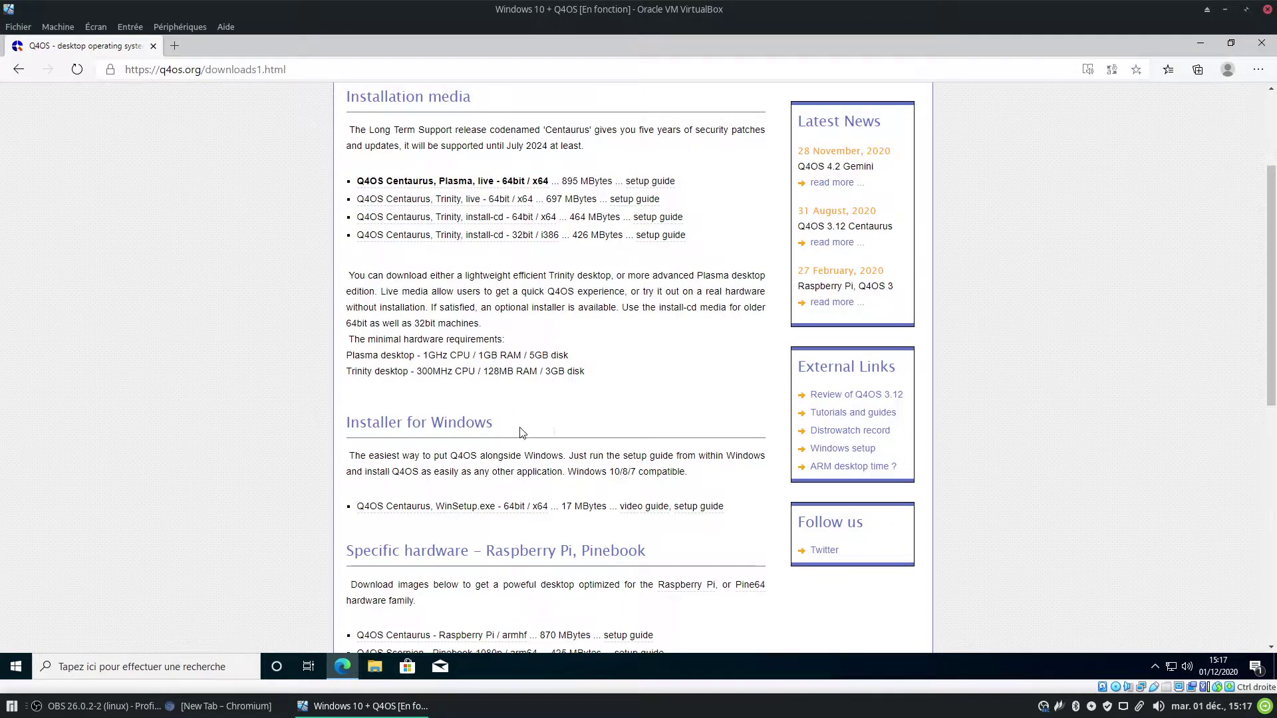
{"action": "left_click_drag", "start_coordinate": [366, 456], "coordinate": [667, 488]}
{"action": "left_click", "coordinate": [567, 497]}
{"action": "left_click", "coordinate": [361, 511]}
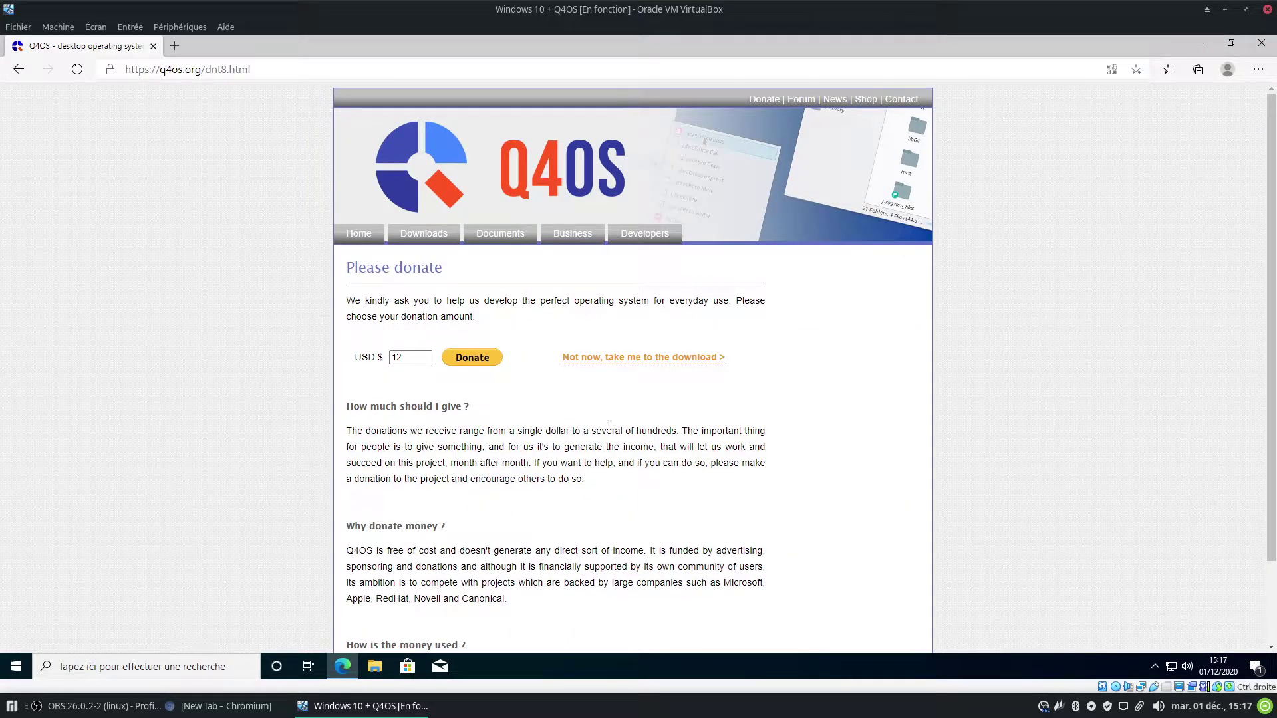
{"action": "left_click", "coordinate": [624, 361]}
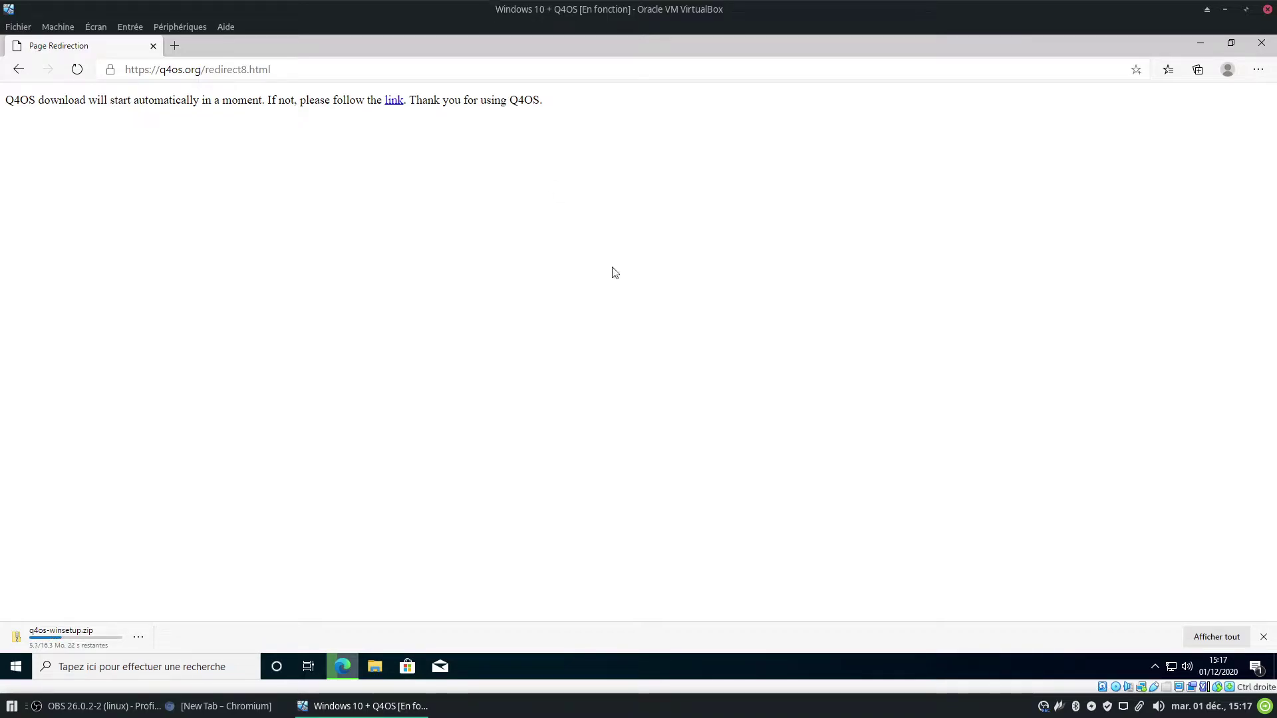
Step: Show the downloaded q4os-winsetup.zip in its folder and extract the whole archive
{"action": "left_click", "coordinate": [1235, 638]}
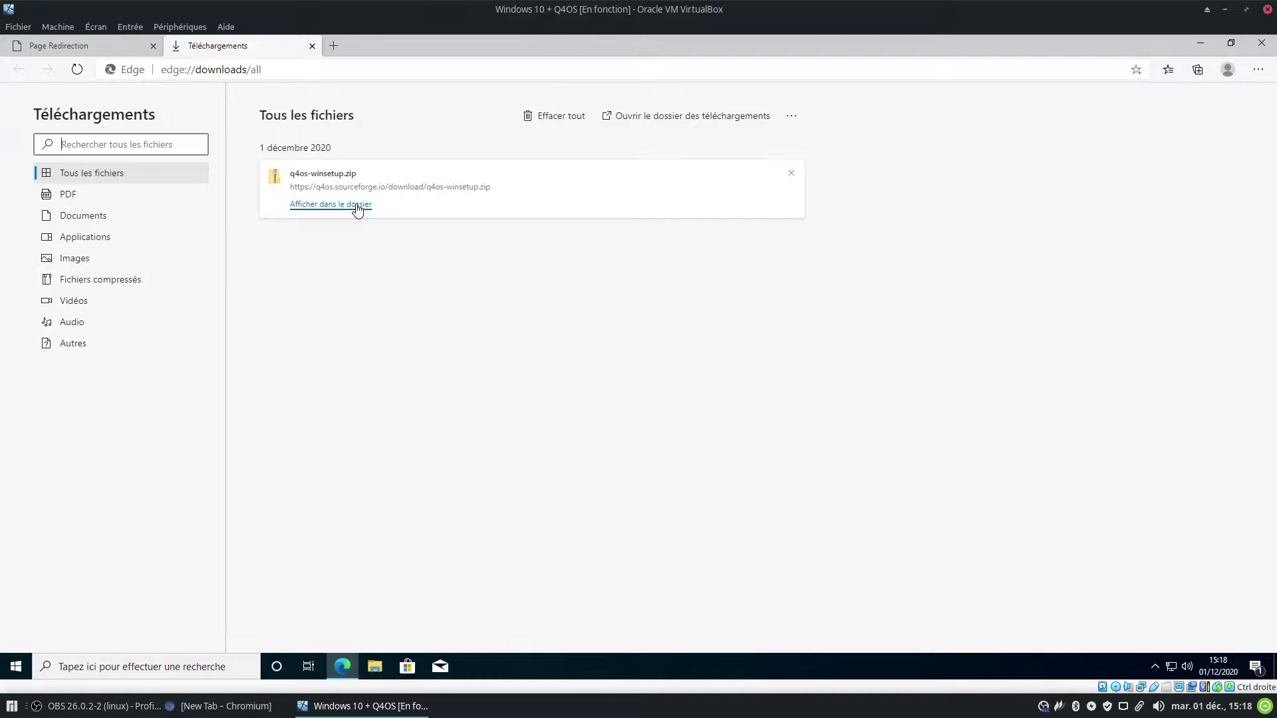
{"action": "left_click", "coordinate": [357, 207]}
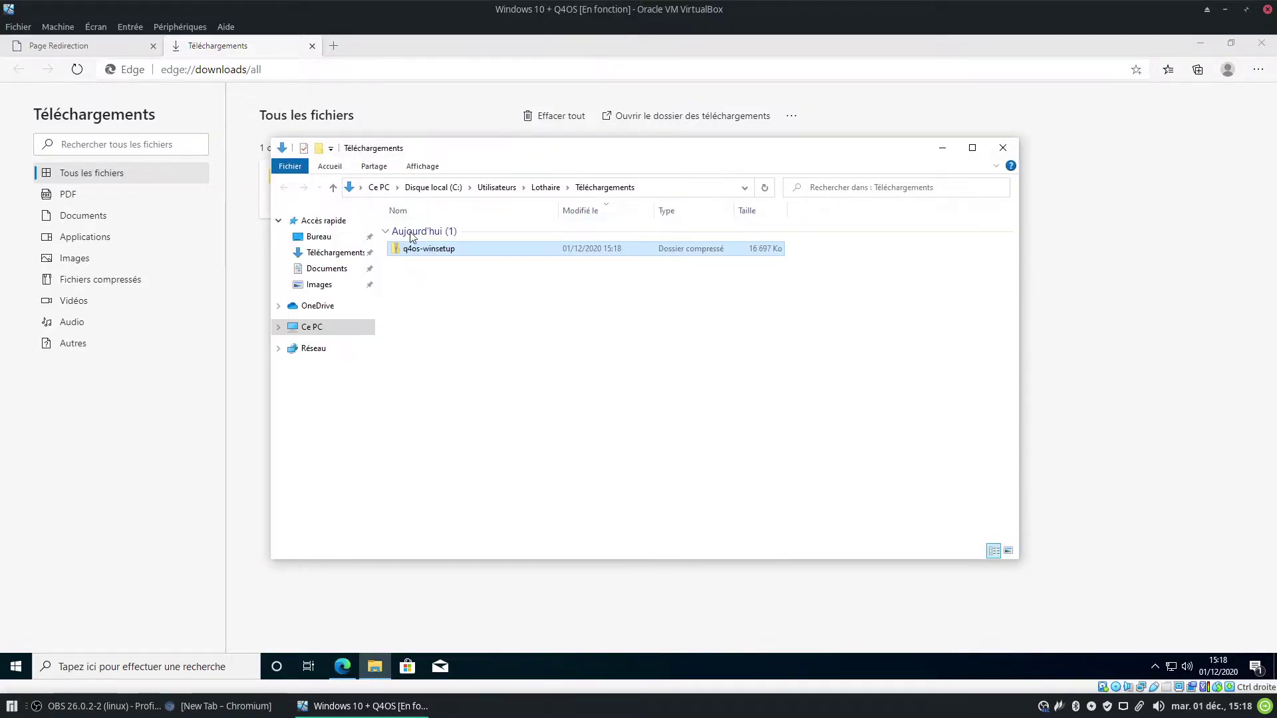
{"action": "right_click", "coordinate": [445, 250]}
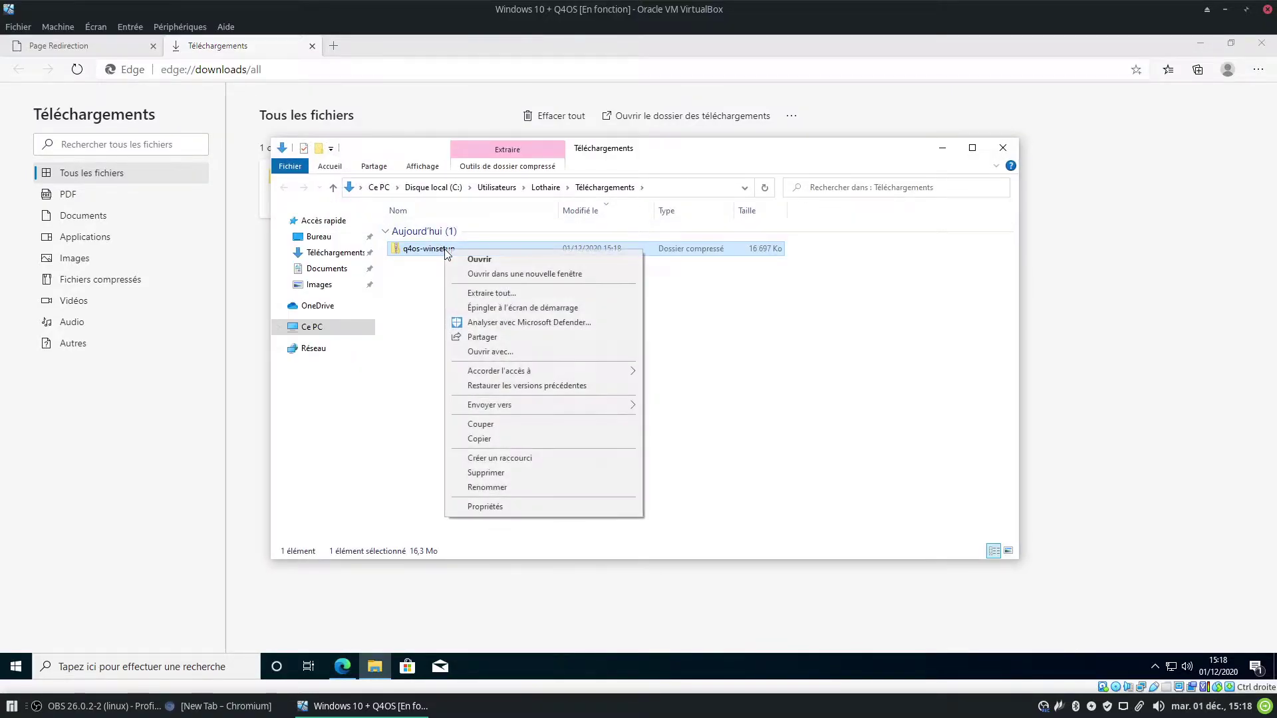
{"action": "left_click", "coordinate": [524, 287]}
{"action": "left_click", "coordinate": [752, 478]}
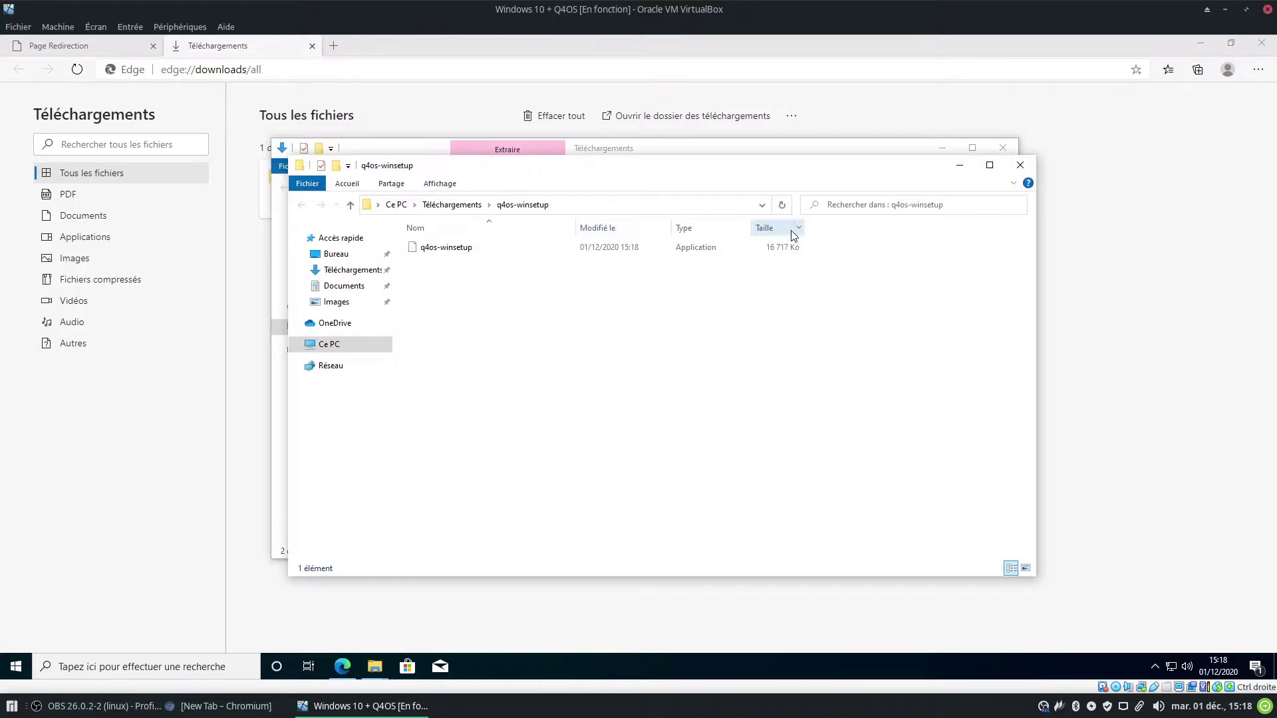
Step: Clear away the browser and the Downloads folder window, then run q4os-winsetup despite the SmartScreen warning and allow it to make changes
{"action": "left_click", "coordinate": [1202, 44]}
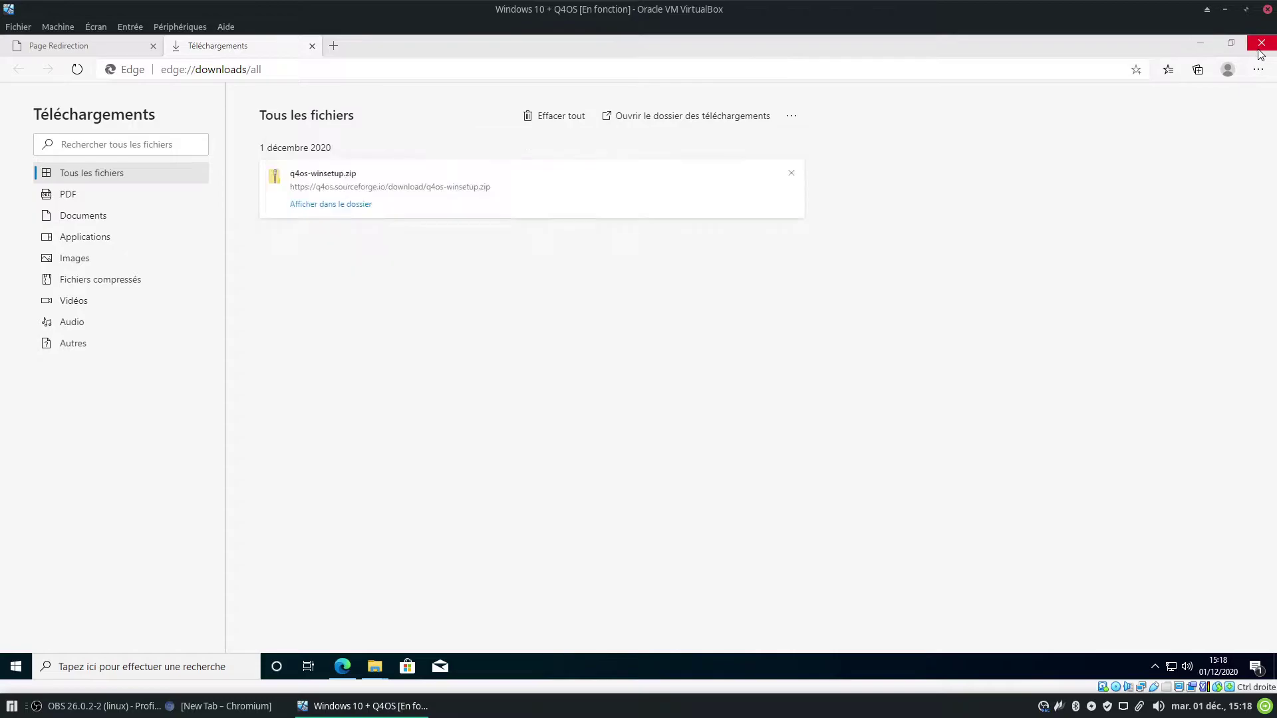
{"action": "left_click", "coordinate": [1001, 148]}
{"action": "double_click", "coordinate": [560, 247]}
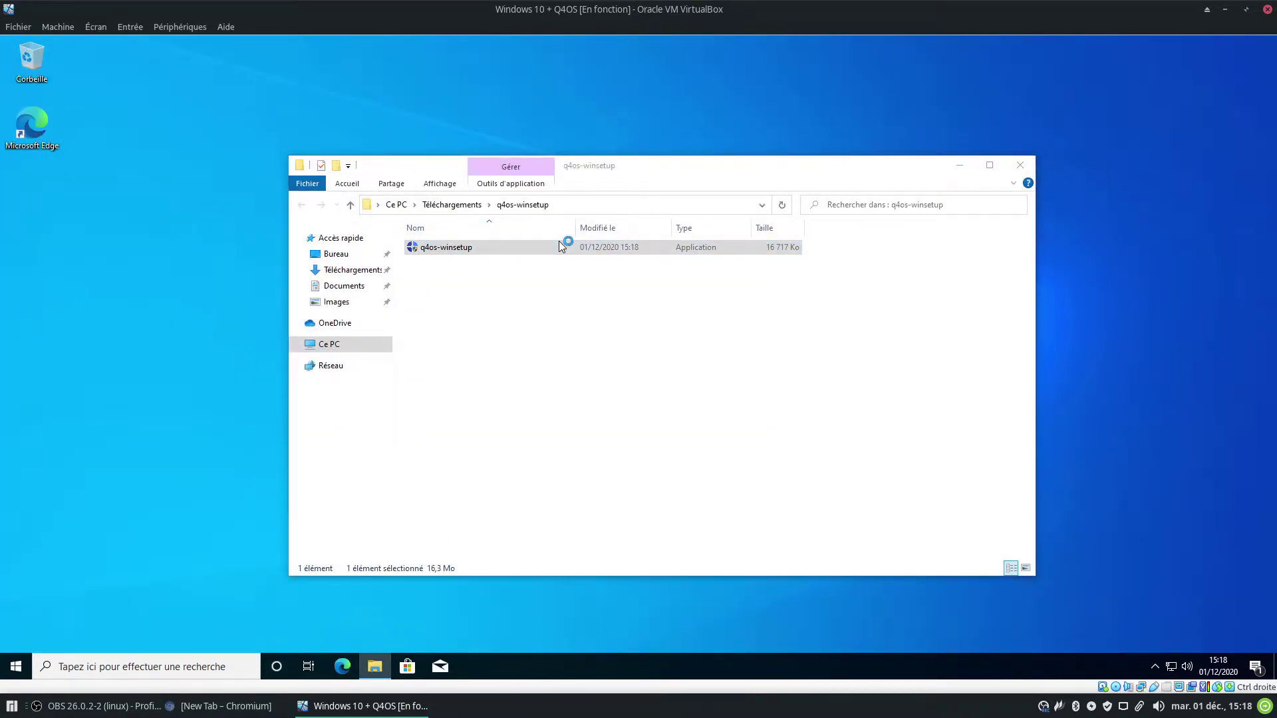
{"action": "left_click", "coordinate": [585, 266]}
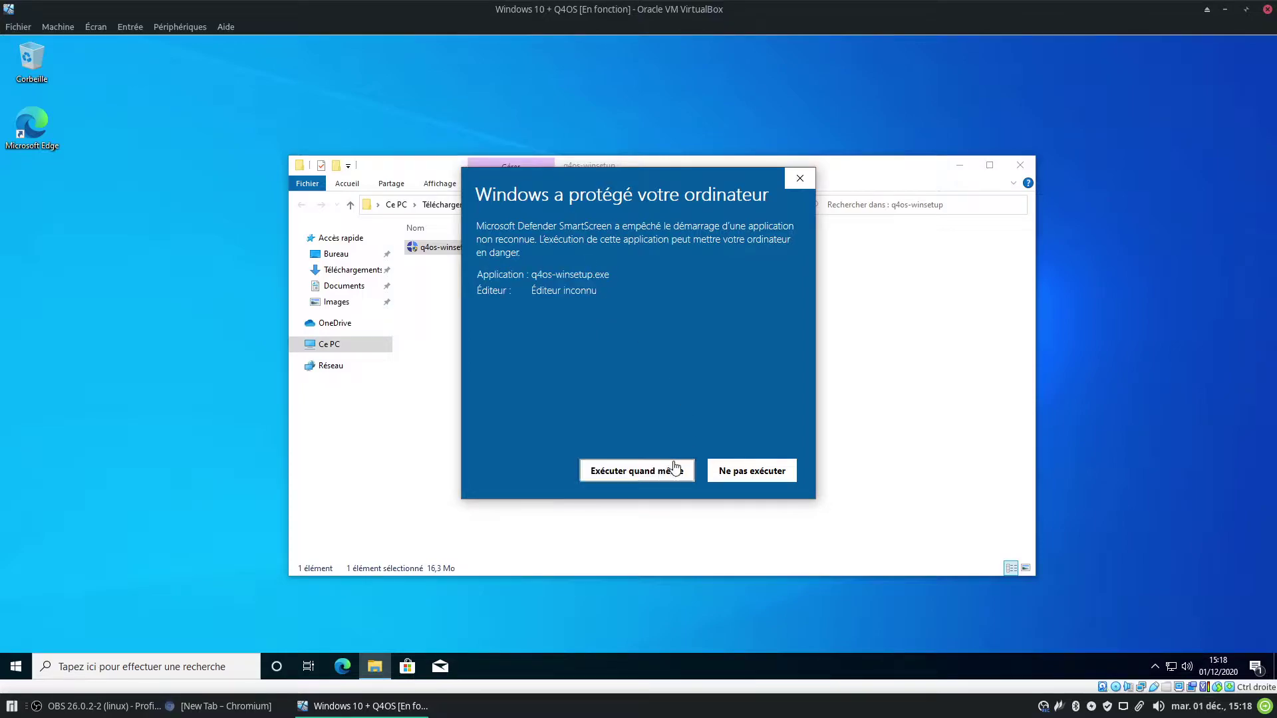
{"action": "left_click", "coordinate": [676, 470]}
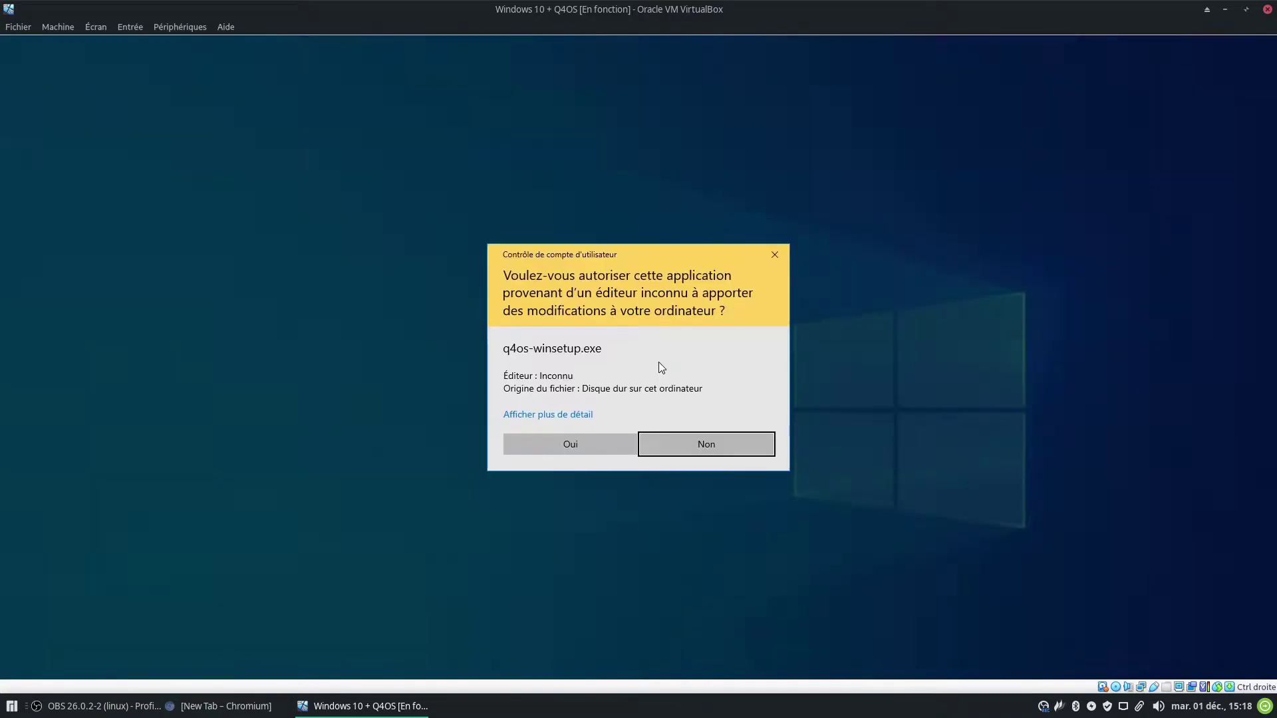
{"action": "left_click", "coordinate": [607, 447]}
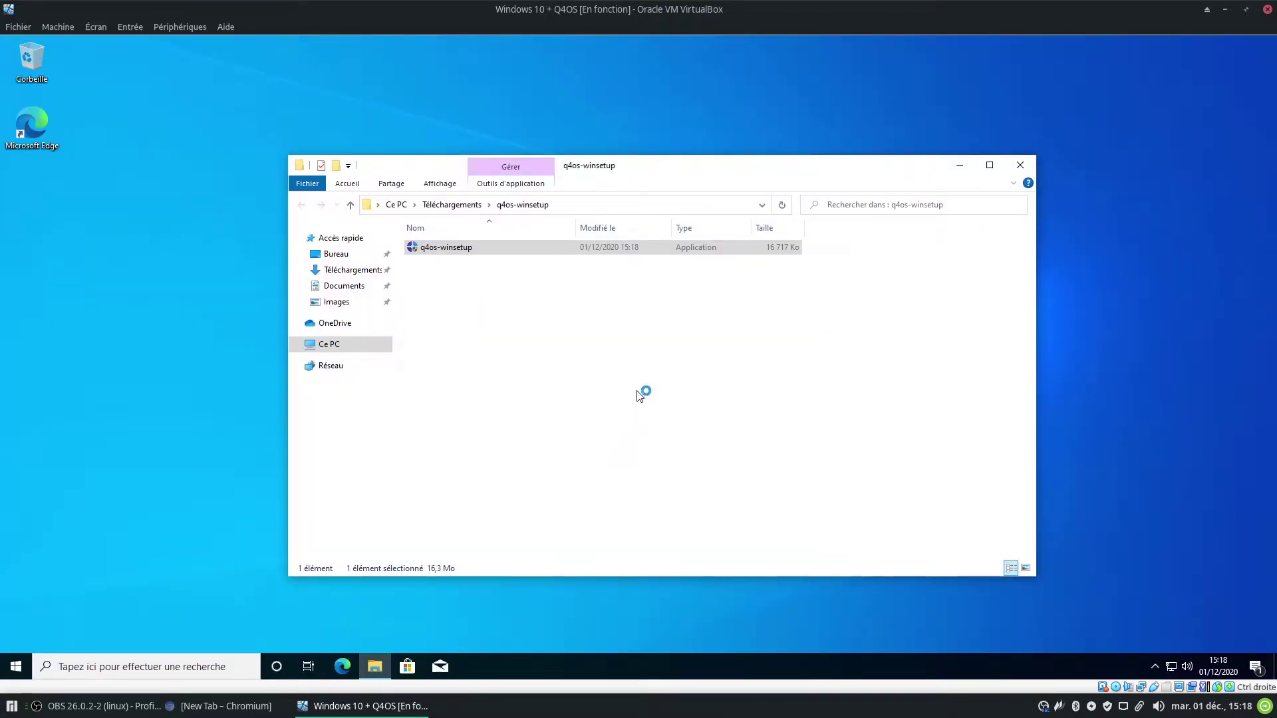
Step: Examine the PC's device and Windows specifications in the Windows system settings, then close the settings
{"action": "left_click", "coordinate": [17, 666]}
{"action": "scroll", "coordinate": [122, 422], "scroll_direction": "down", "scroll_amount": 10}
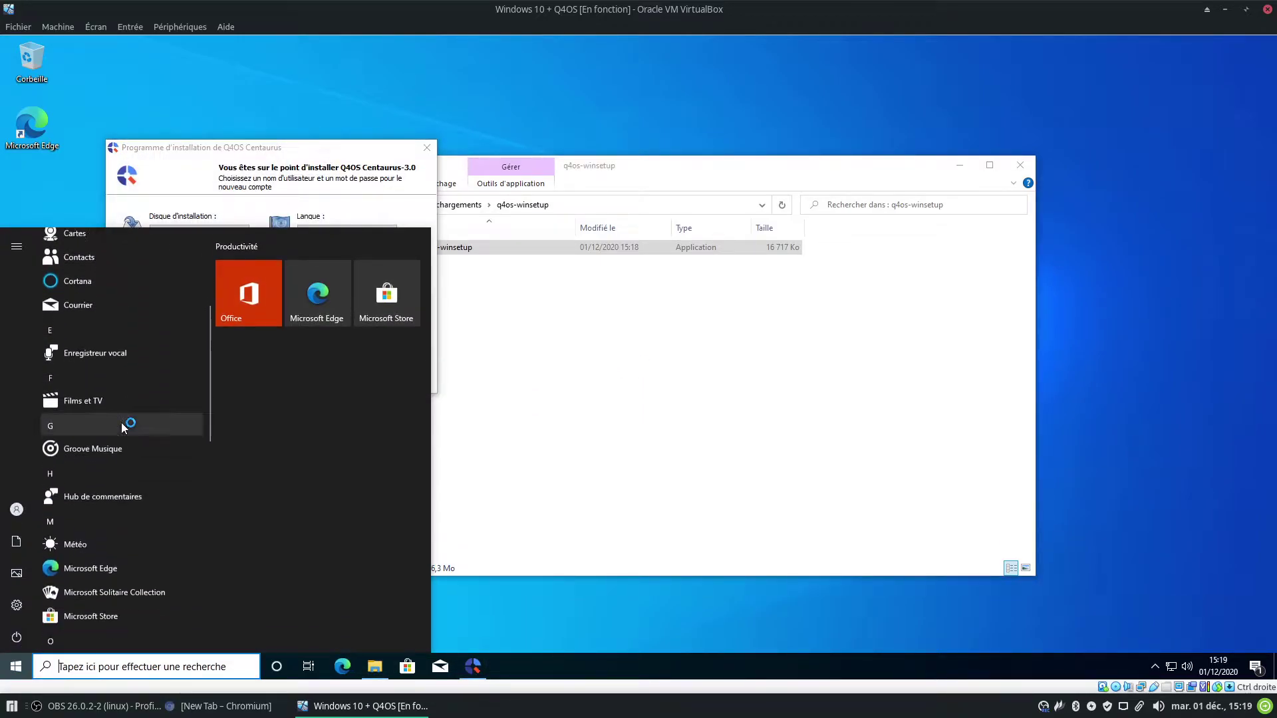
{"action": "scroll", "coordinate": [121, 422], "scroll_direction": "down", "scroll_amount": 5}
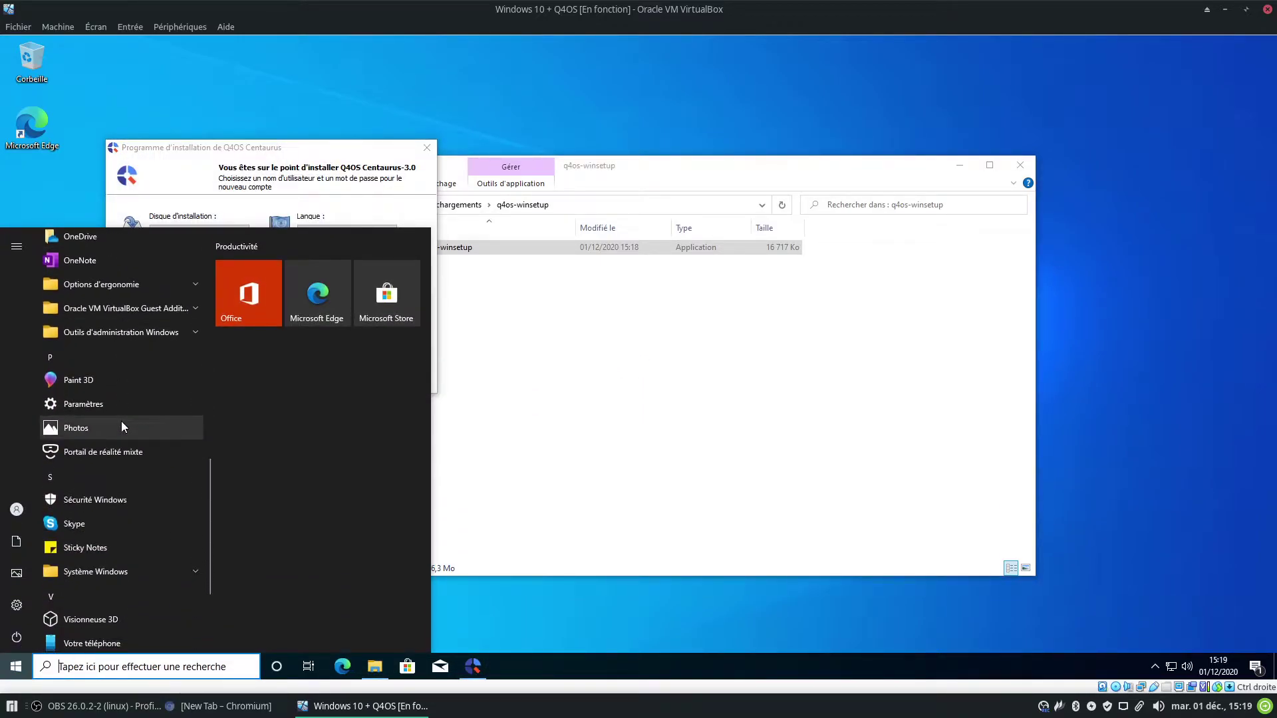
{"action": "scroll", "coordinate": [121, 421], "scroll_direction": "up", "scroll_amount": 2}
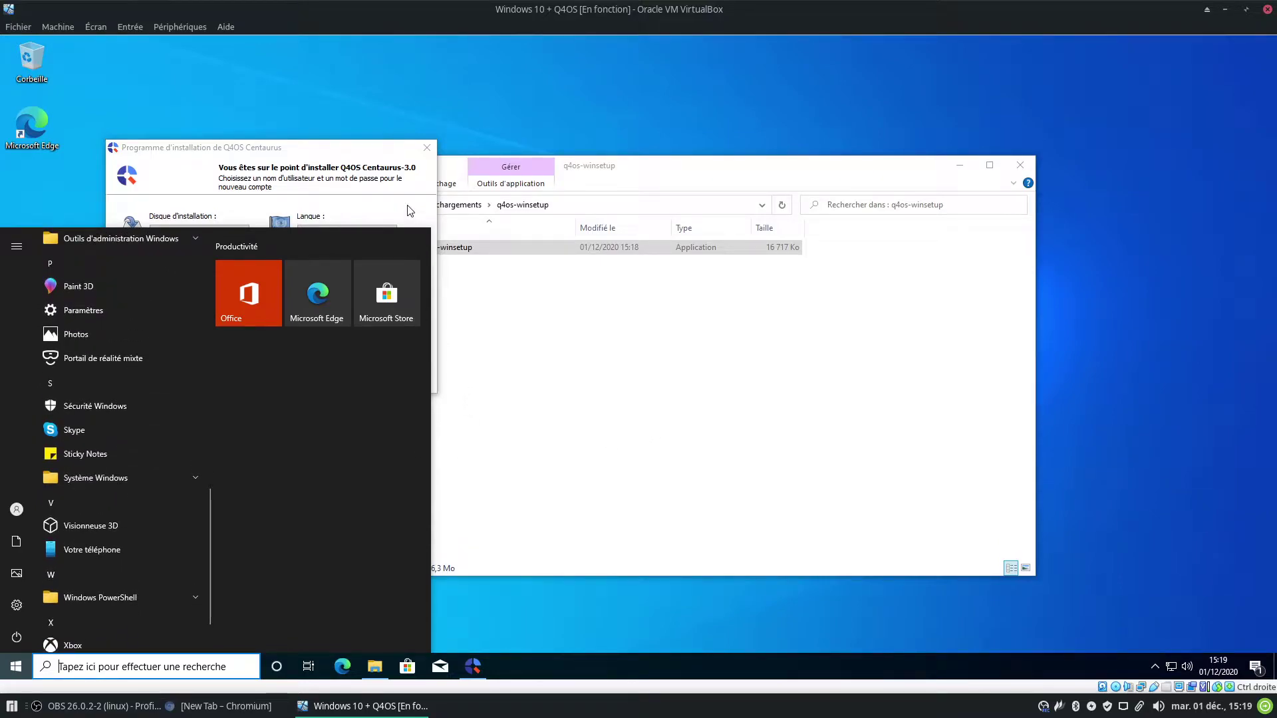
{"action": "left_click", "coordinate": [14, 600]}
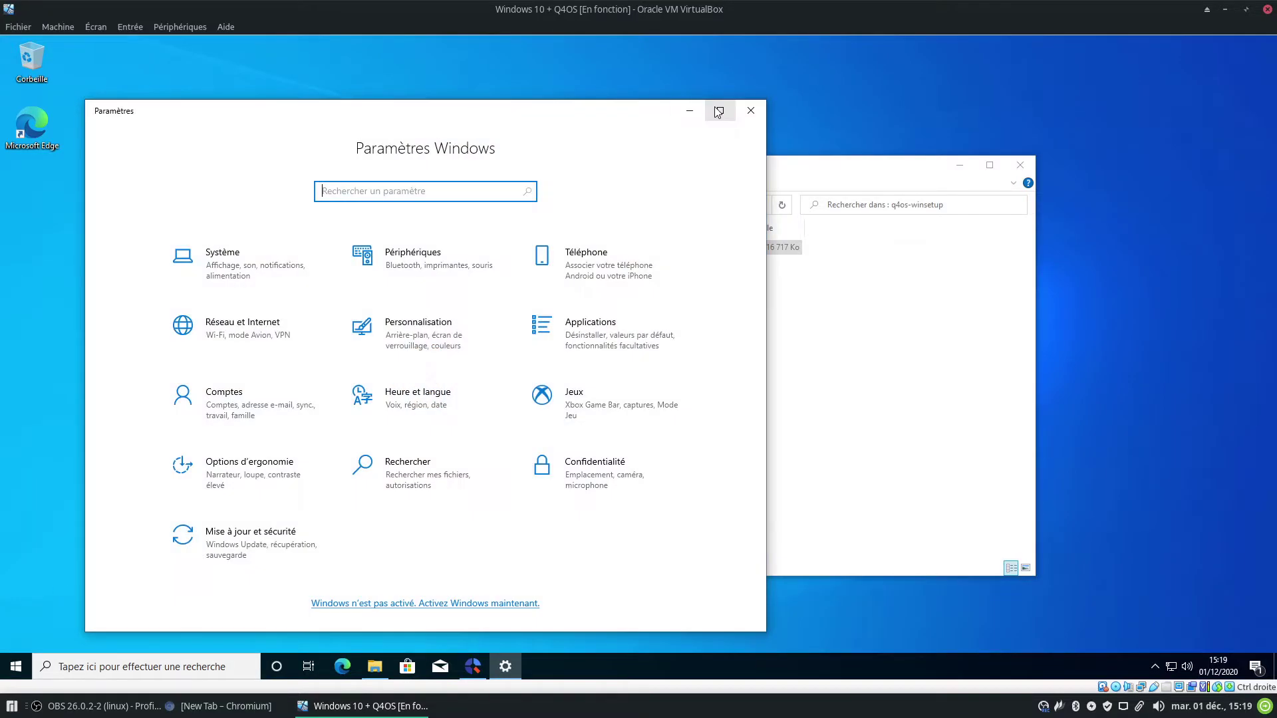
{"action": "left_click", "coordinate": [720, 110]}
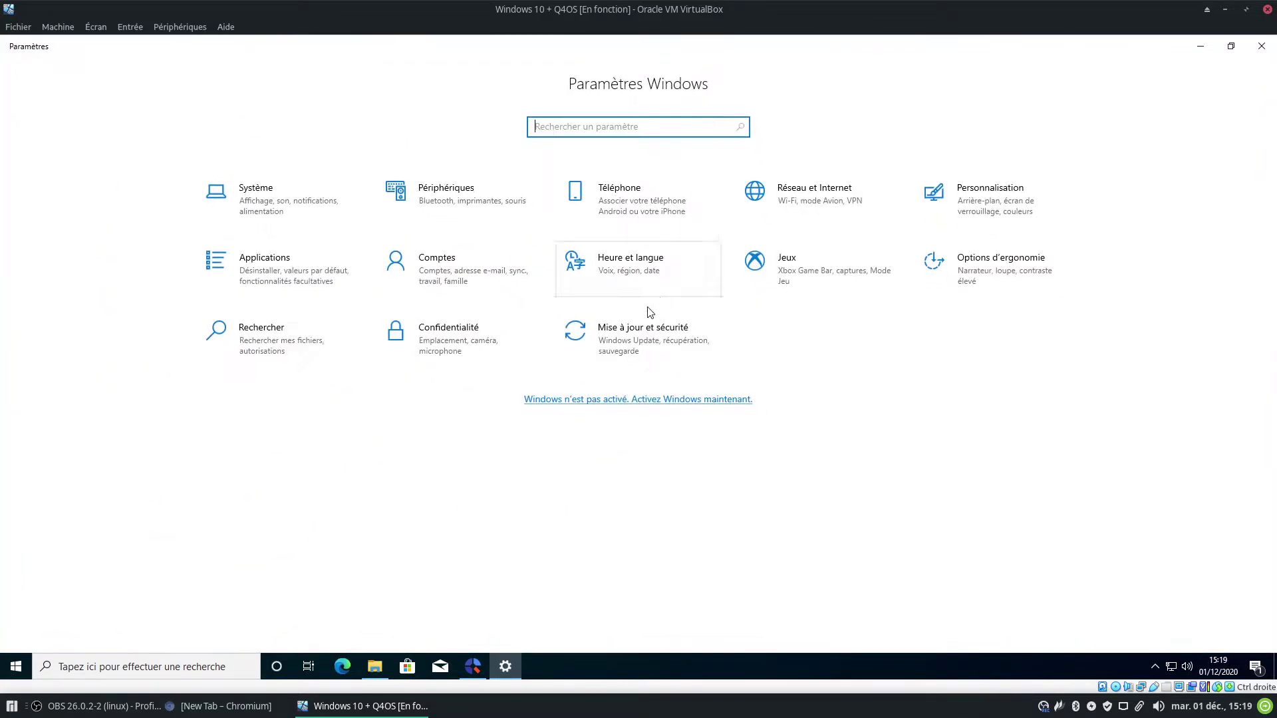
{"action": "left_click", "coordinate": [300, 186]}
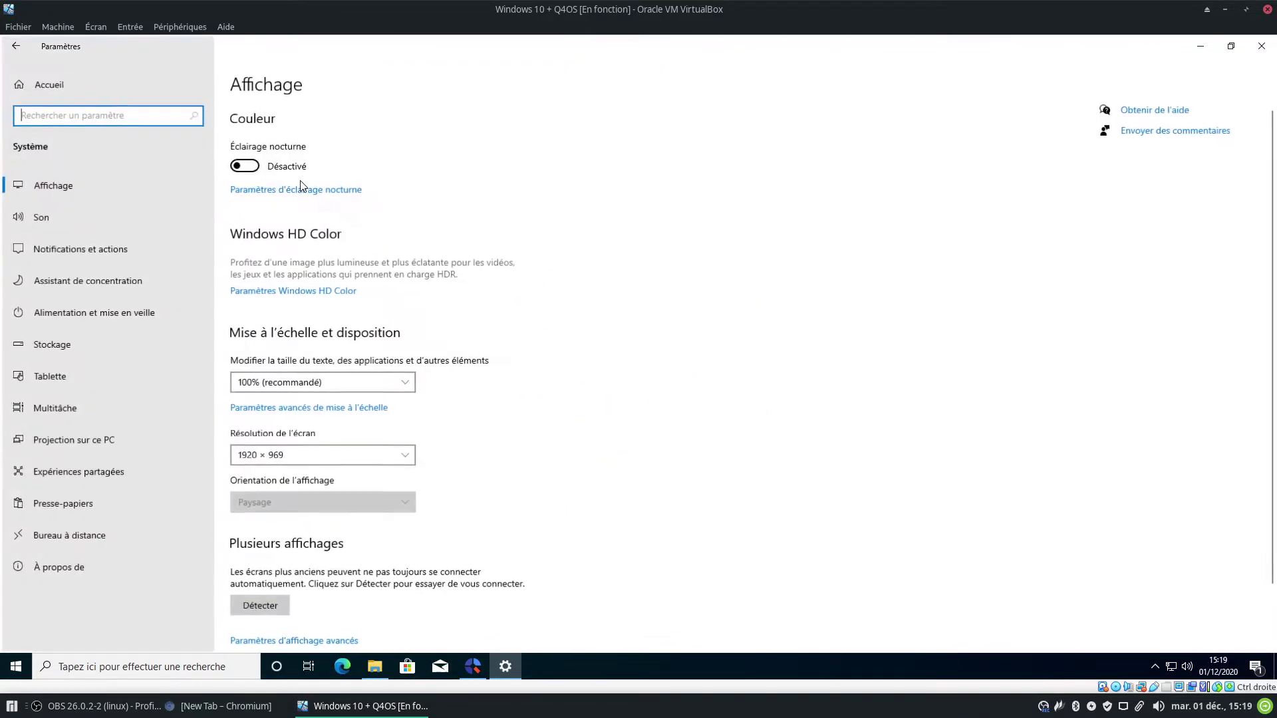
{"action": "left_click", "coordinate": [107, 564]}
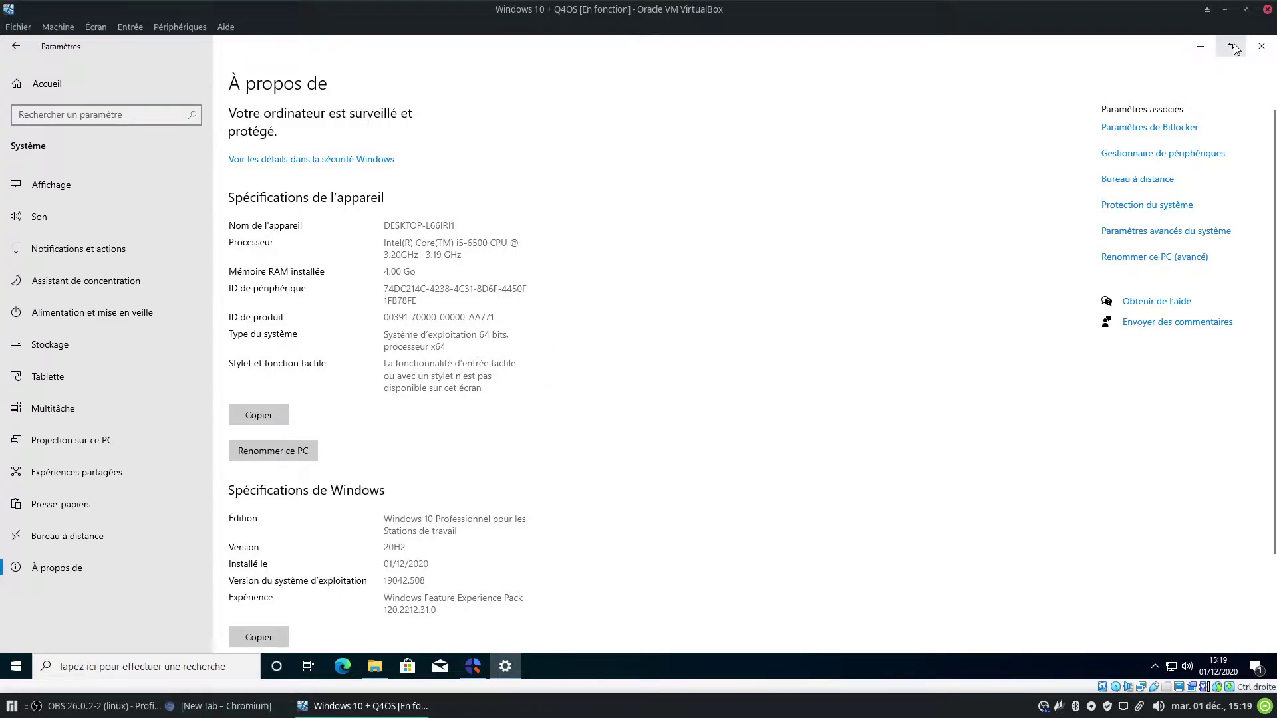
{"action": "left_click", "coordinate": [1259, 45]}
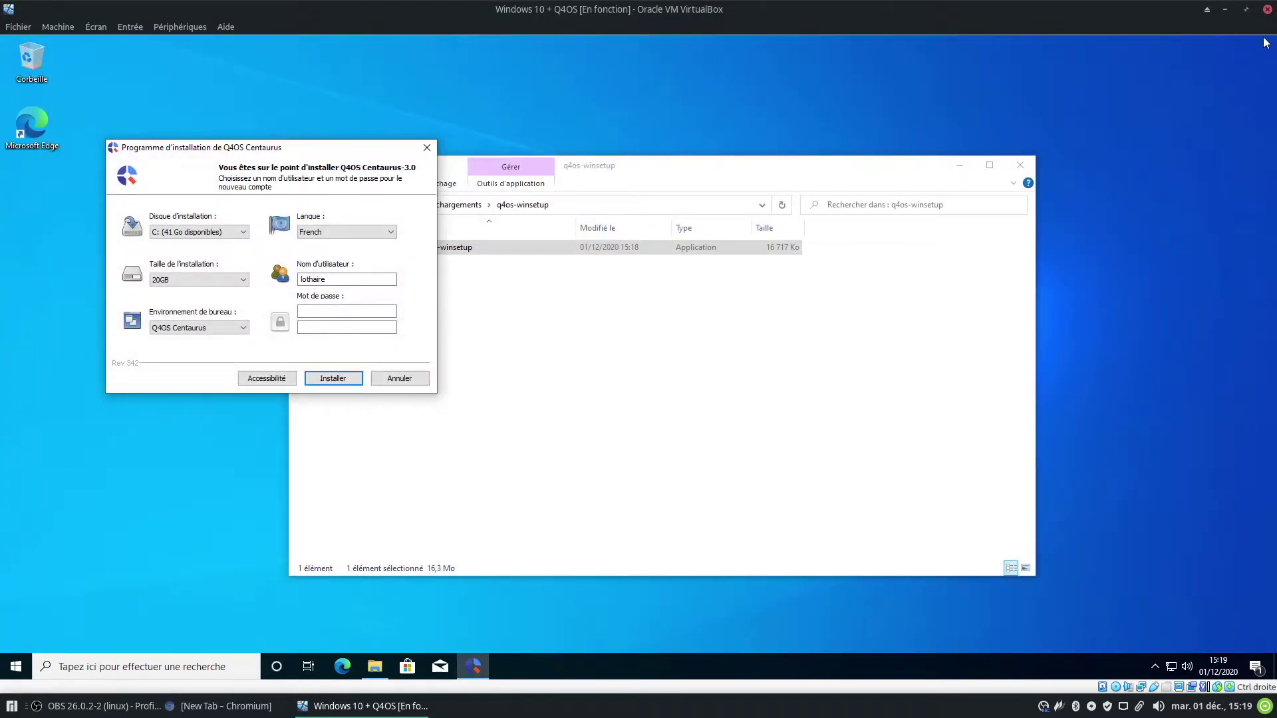
Step: Move the Q4OS installer window to the middle of the desktop and set the installation size to 30GB
{"action": "left_click", "coordinate": [240, 233]}
{"action": "left_click", "coordinate": [240, 233]}
{"action": "left_click_drag", "start_coordinate": [282, 158], "coordinate": [661, 238]}
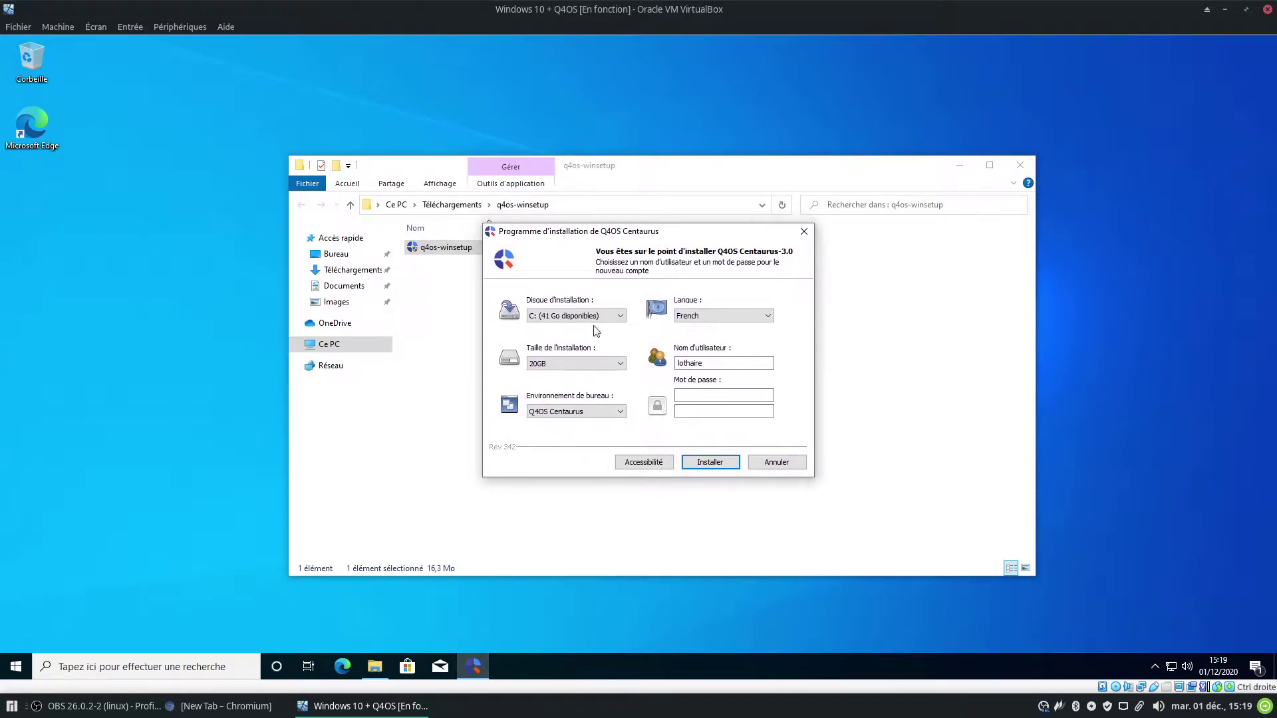
{"action": "left_click", "coordinate": [573, 366]}
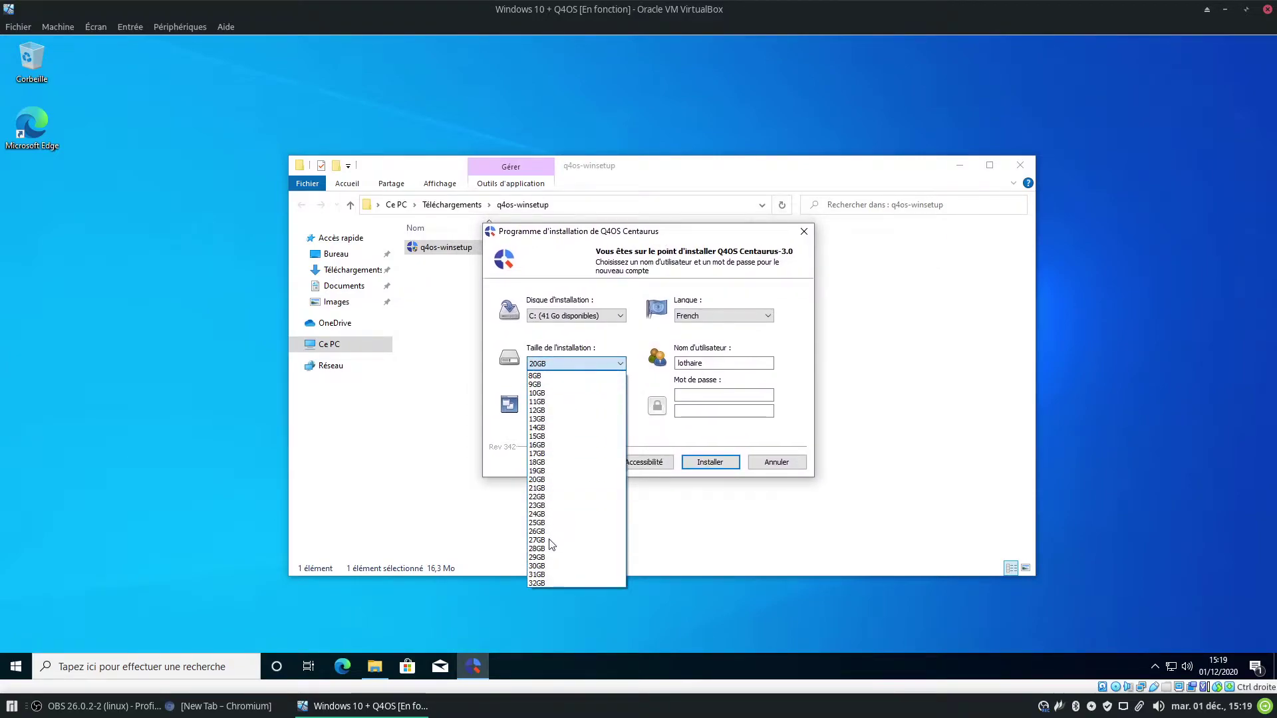
{"action": "left_click", "coordinate": [548, 566]}
Step: Review the available desktop environments, installation disks and languages in the Q4OS installer without changing them
{"action": "left_click", "coordinate": [612, 412]}
{"action": "left_click", "coordinate": [612, 412]}
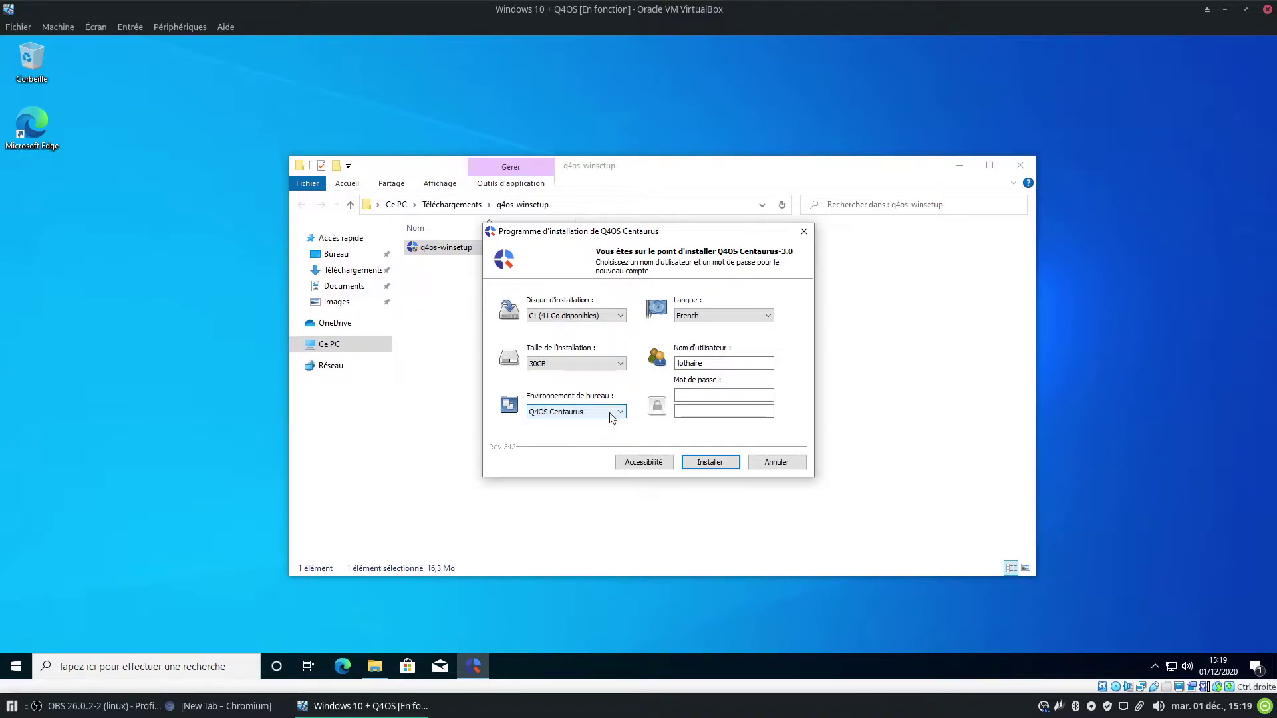
{"action": "left_click", "coordinate": [609, 412]}
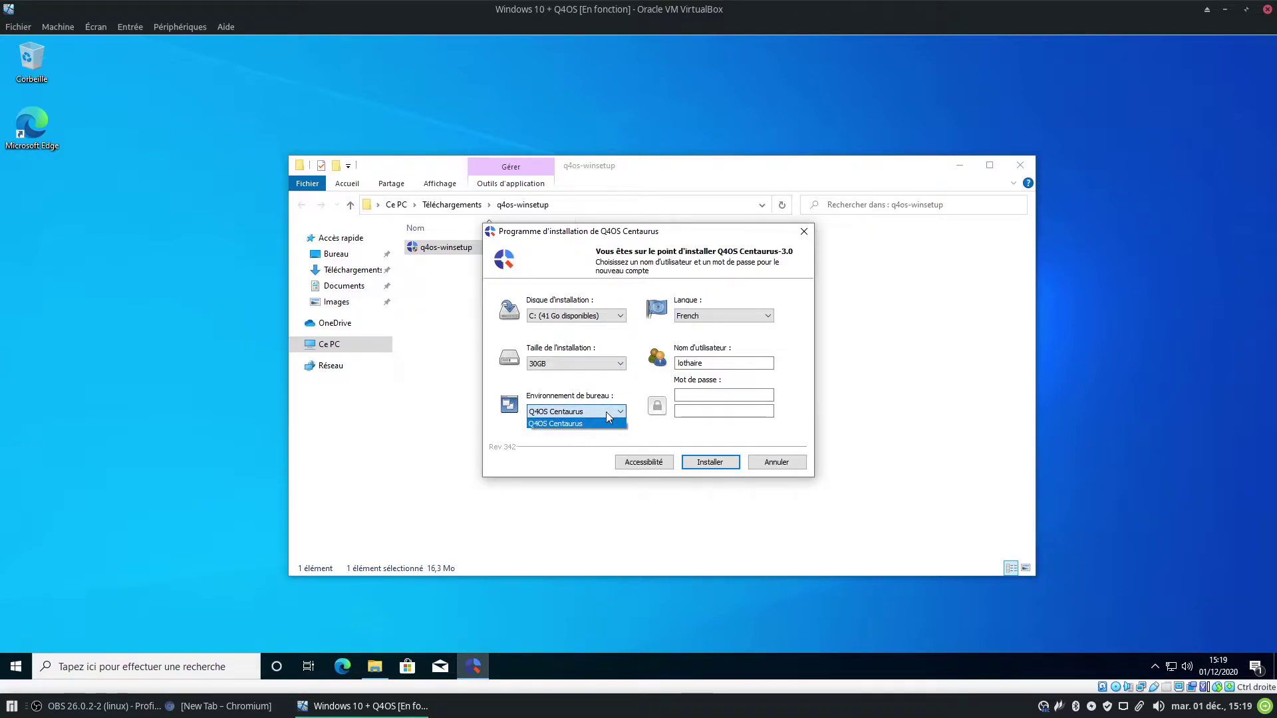
{"action": "left_click", "coordinate": [606, 414]}
{"action": "left_click", "coordinate": [595, 316]}
{"action": "left_click", "coordinate": [609, 317]}
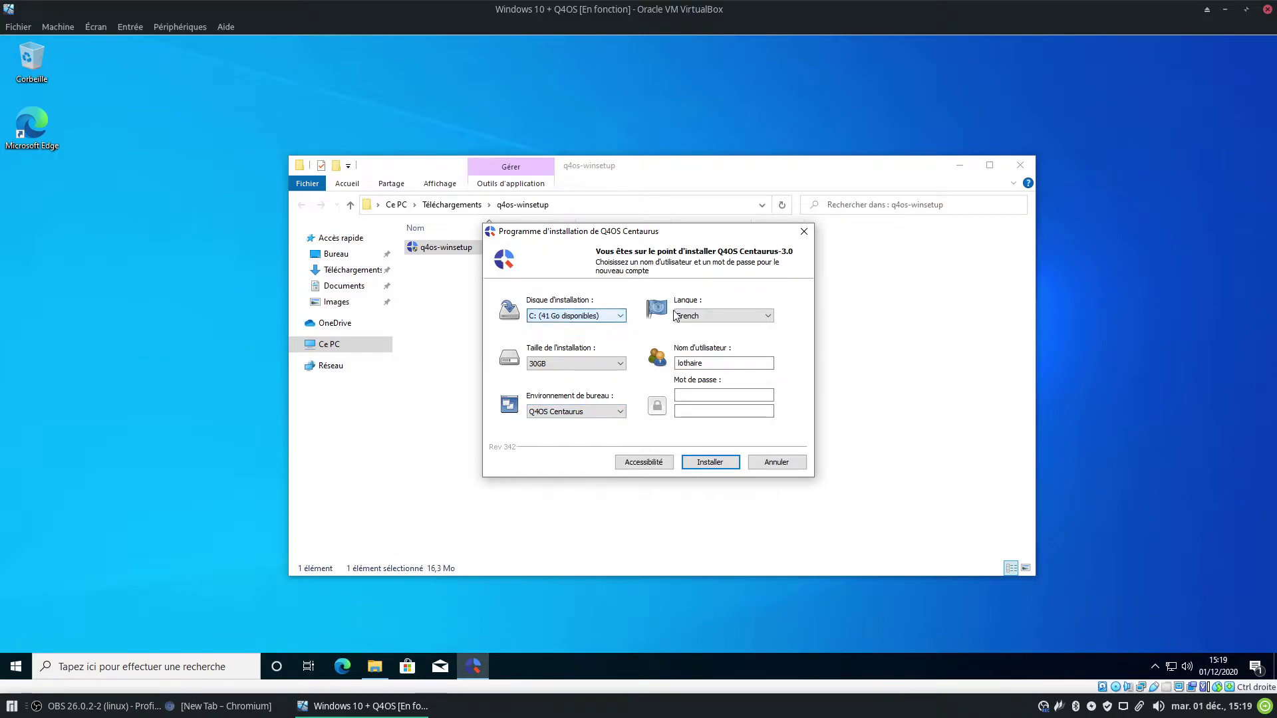
{"action": "left_click", "coordinate": [726, 316]}
{"action": "left_click", "coordinate": [726, 314]}
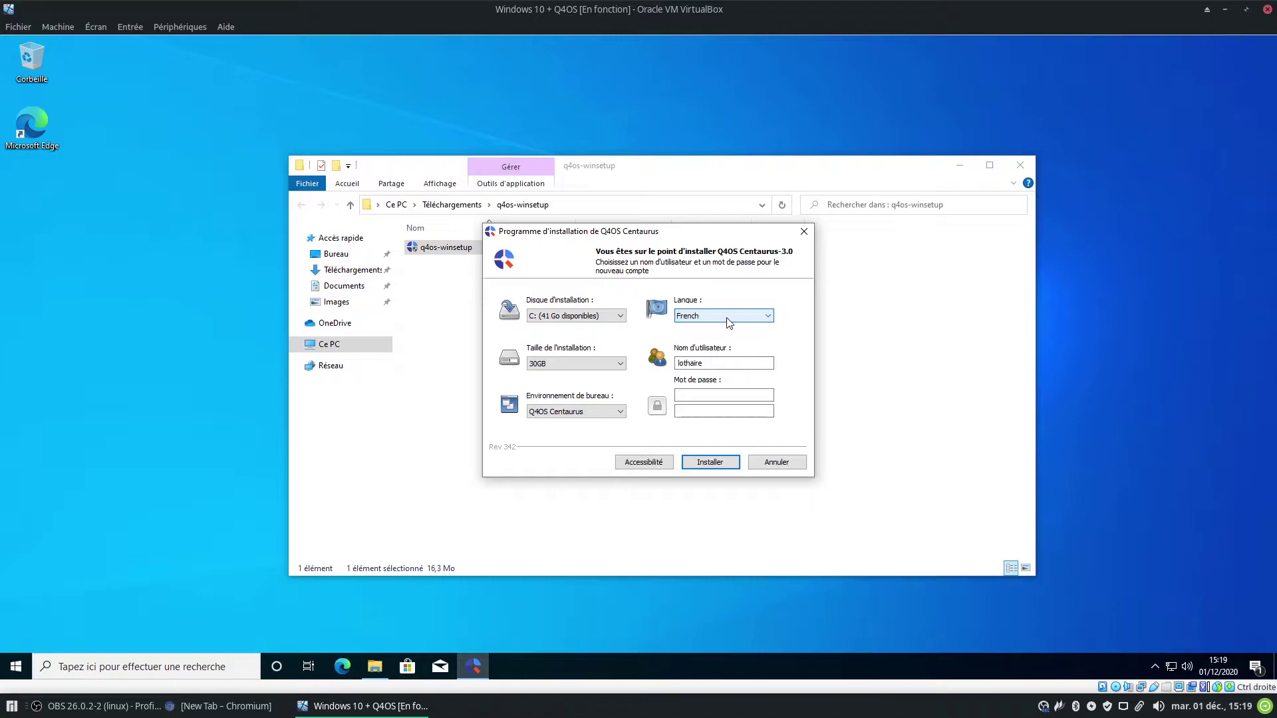
Step: Fill in both account password fields and continue with the accessibility profile left at Aucun
{"action": "left_click", "coordinate": [708, 394]}
{"action": "left_click", "coordinate": [704, 411]}
{"action": "left_click", "coordinate": [643, 462]}
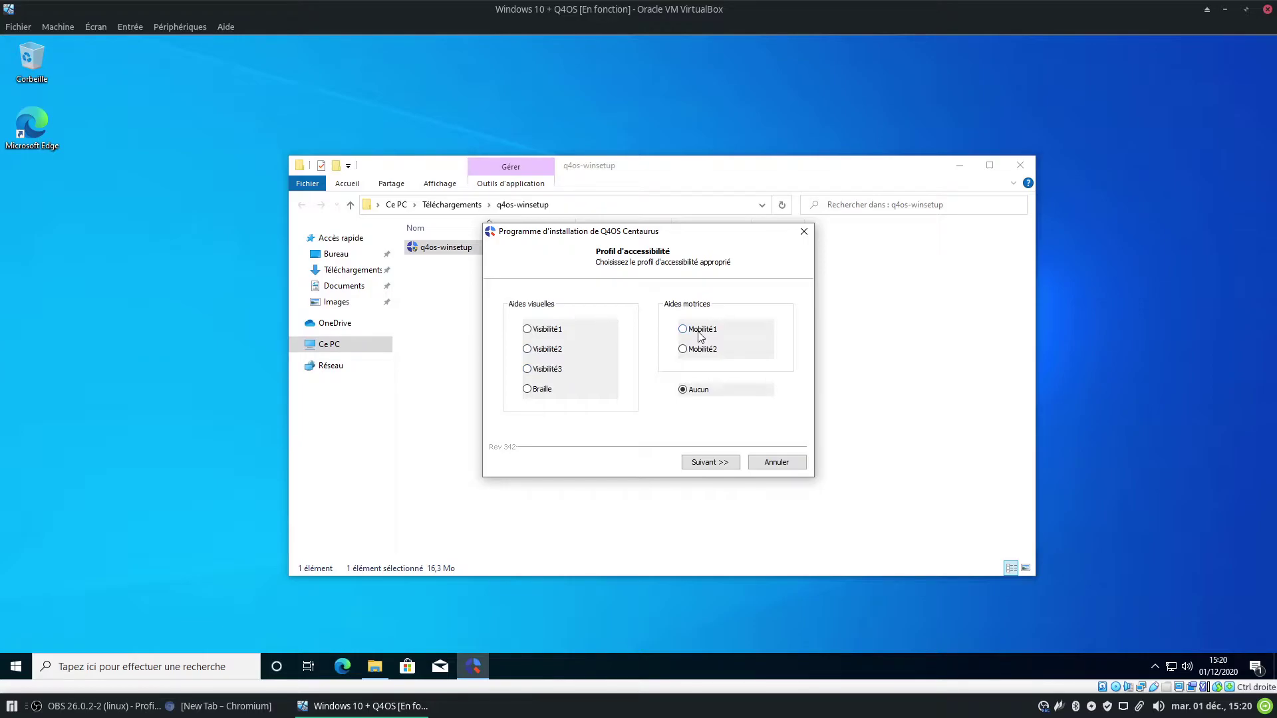
{"action": "left_click", "coordinate": [707, 462]}
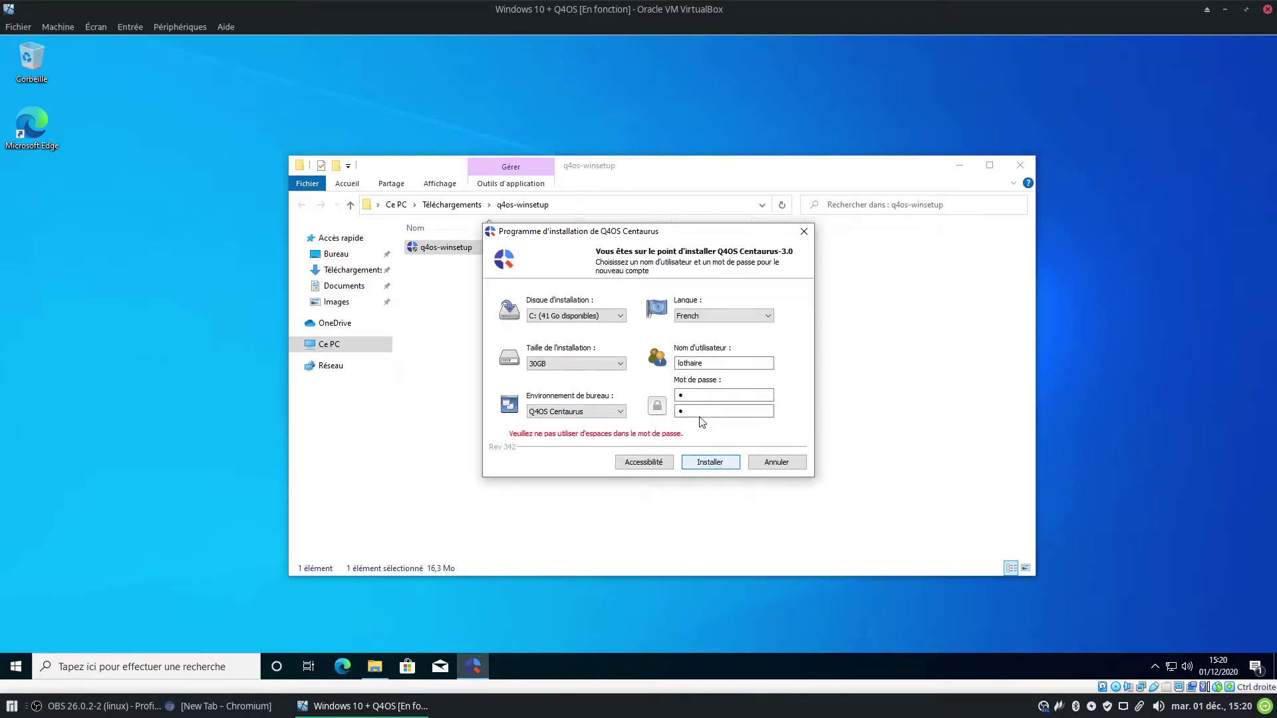
Step: Replace the account password in both password fields and start the Q4OS installation
{"action": "left_click_drag", "start_coordinate": [707, 396], "coordinate": [662, 400]}
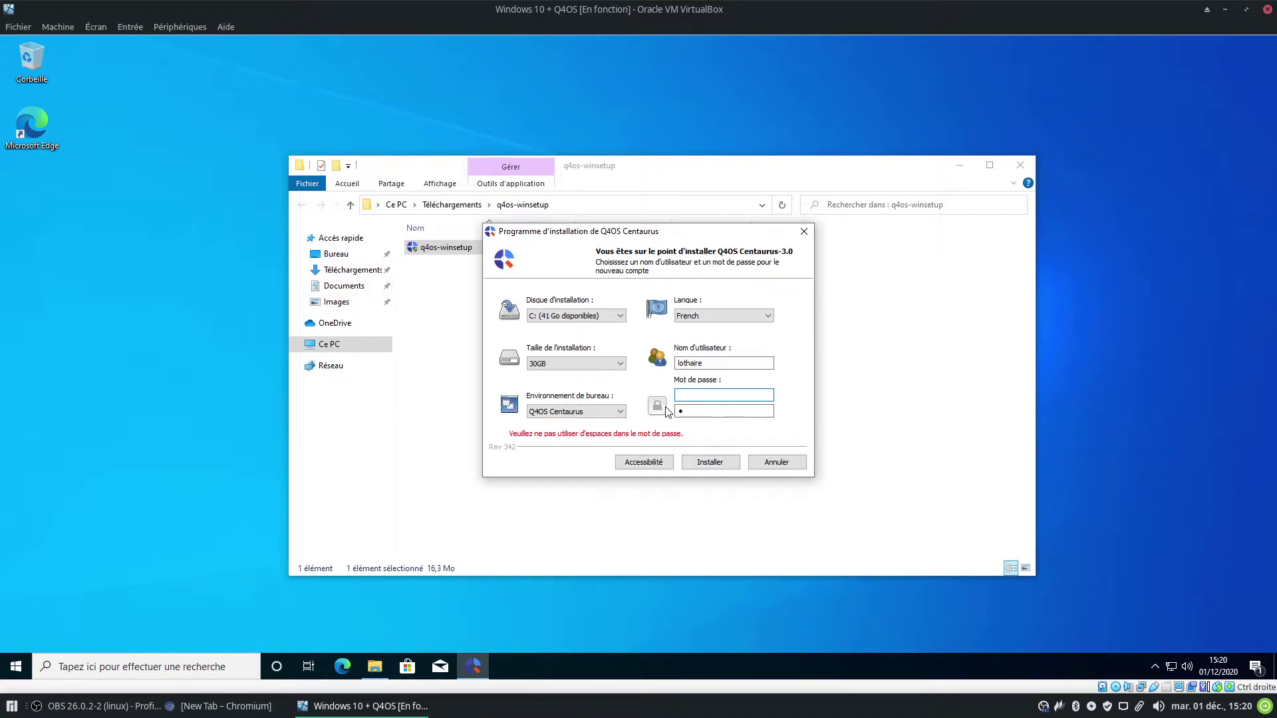
{"action": "type", "text": "••••"}
{"action": "key", "text": "Tab"}
{"action": "type", "text": "••••"}
{"action": "left_click", "coordinate": [714, 464]}
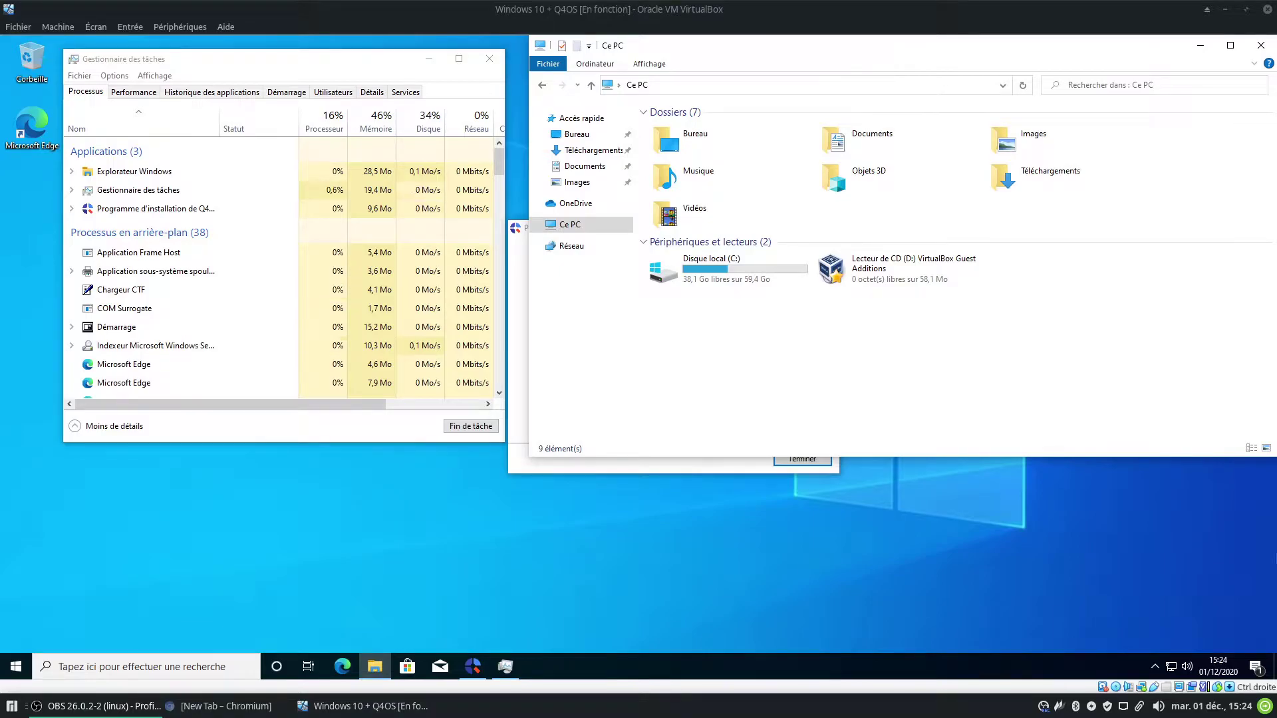
Step: Bring the Q4OS Centaurus installer window forward and finish it with the manual restart option kept
{"action": "left_click", "coordinate": [643, 466]}
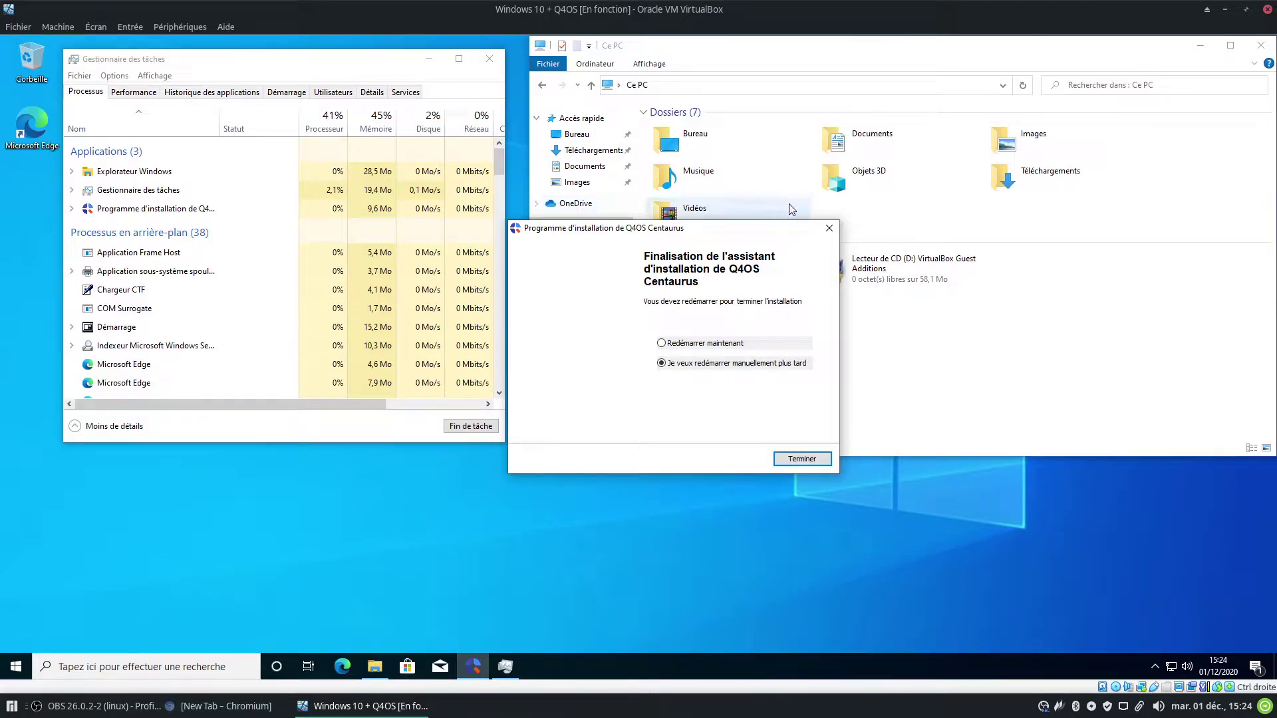
{"action": "left_click", "coordinate": [811, 458]}
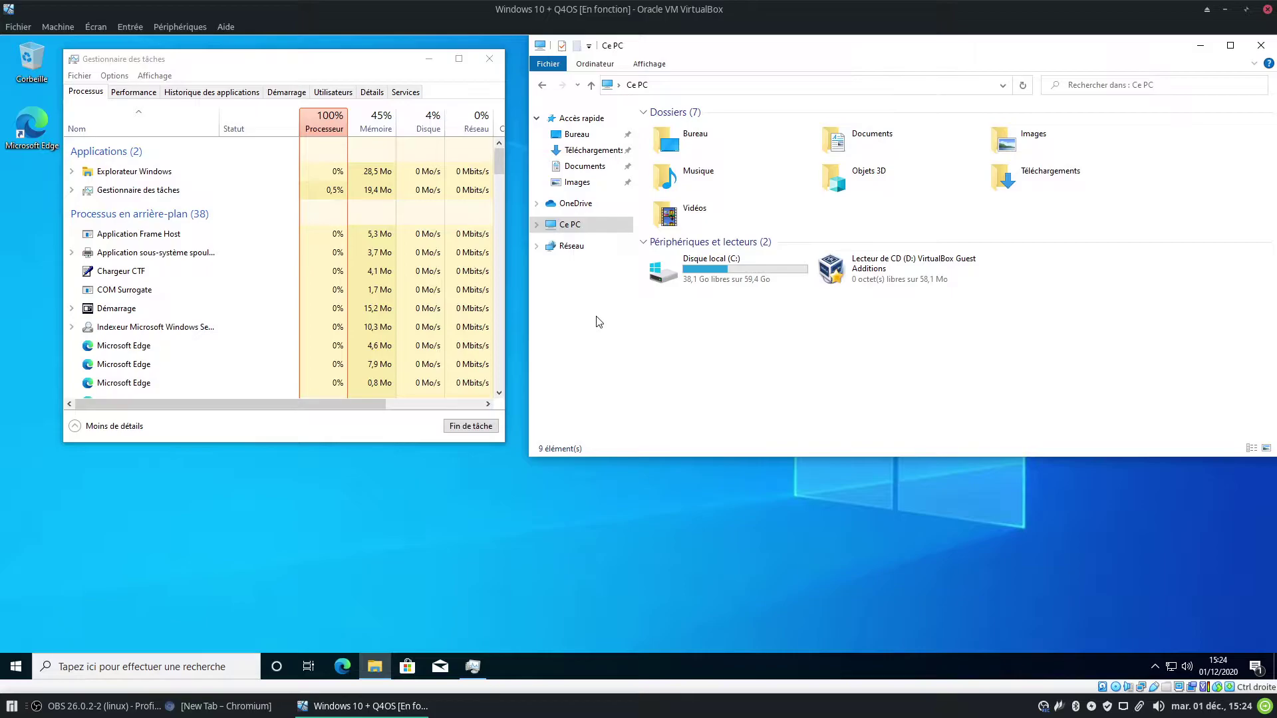
Step: Examine the combined size properties of root.disk and rootfake.disk in the C:\debian\disks folder
{"action": "double_click", "coordinate": [738, 273]}
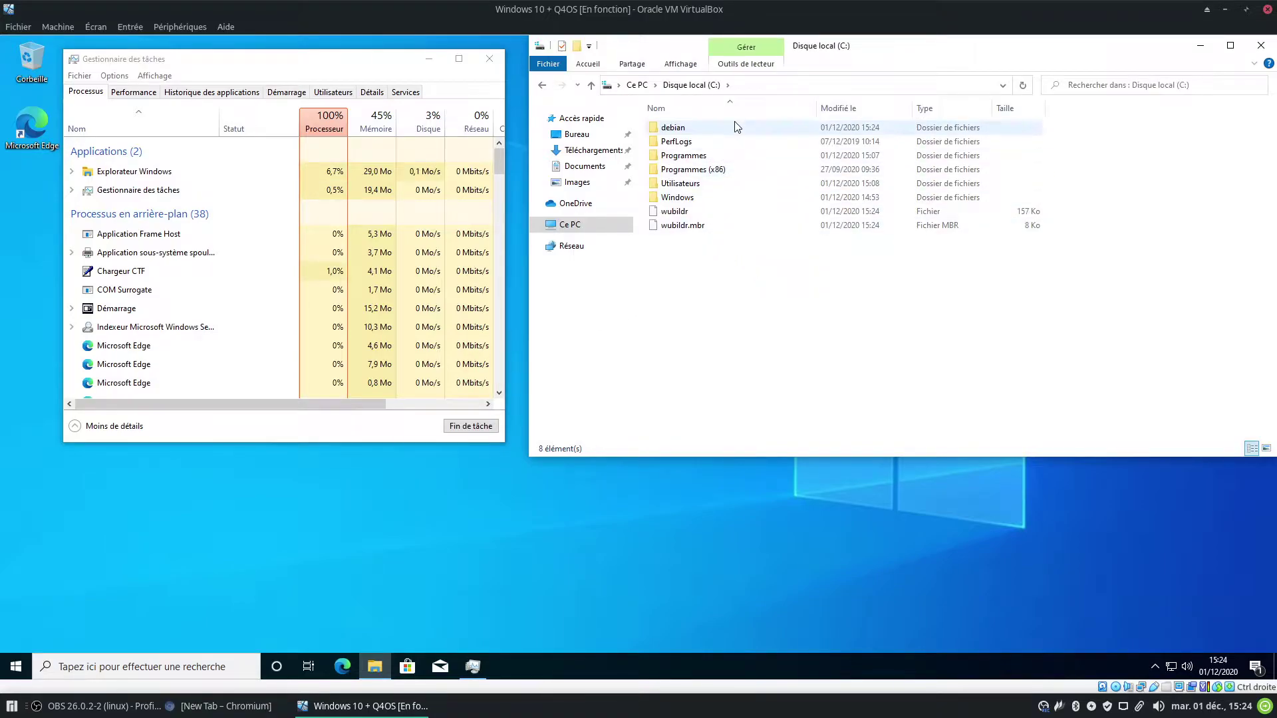
{"action": "mouse_move", "coordinate": [735, 132]}
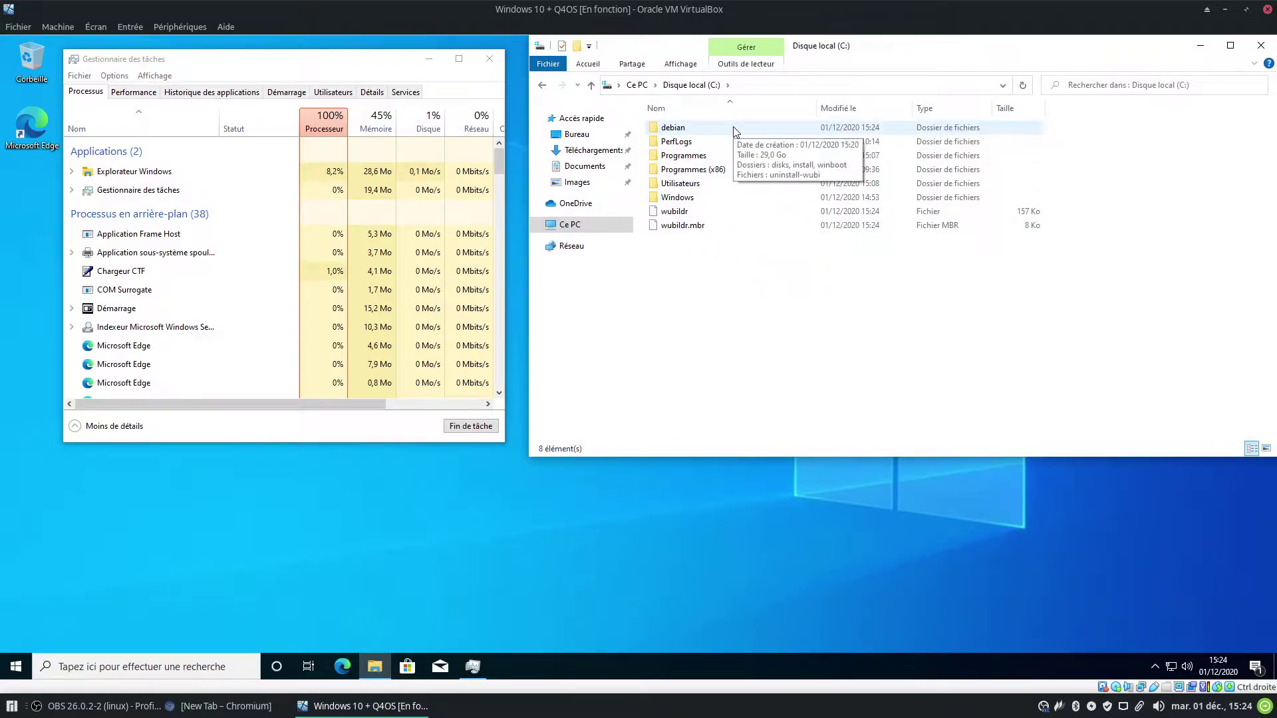
{"action": "double_click", "coordinate": [735, 129]}
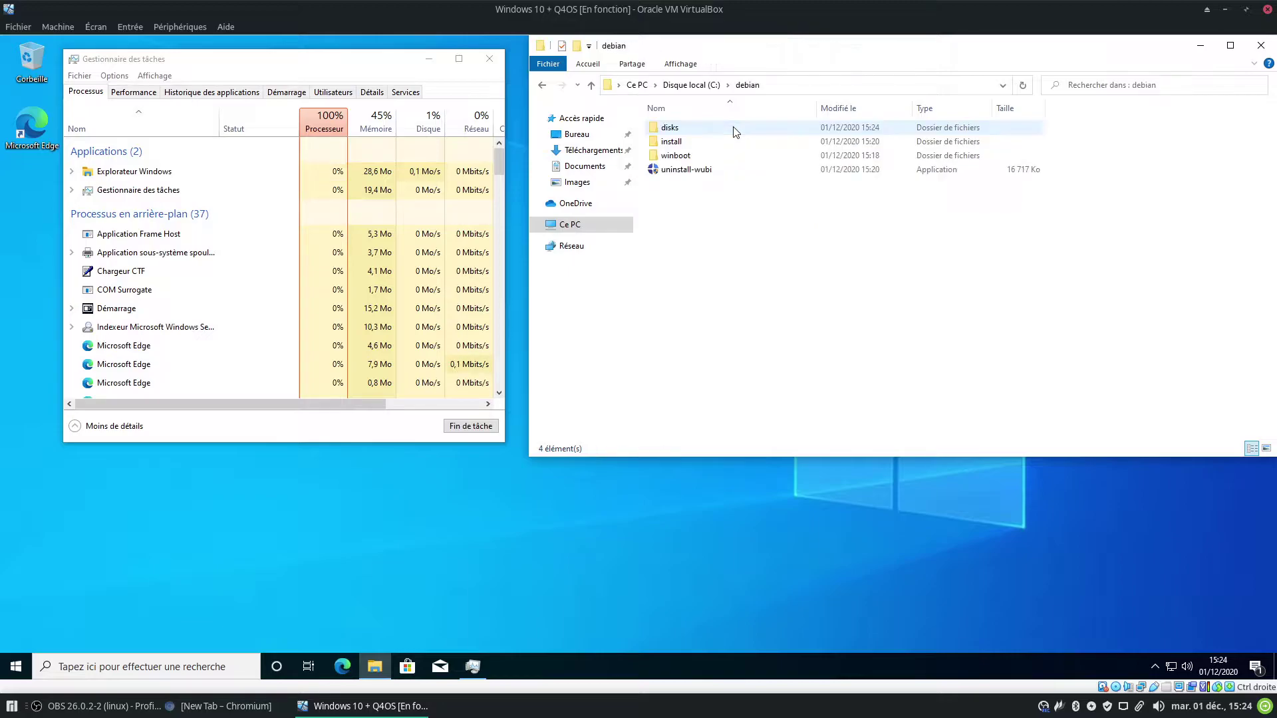
{"action": "double_click", "coordinate": [684, 127]}
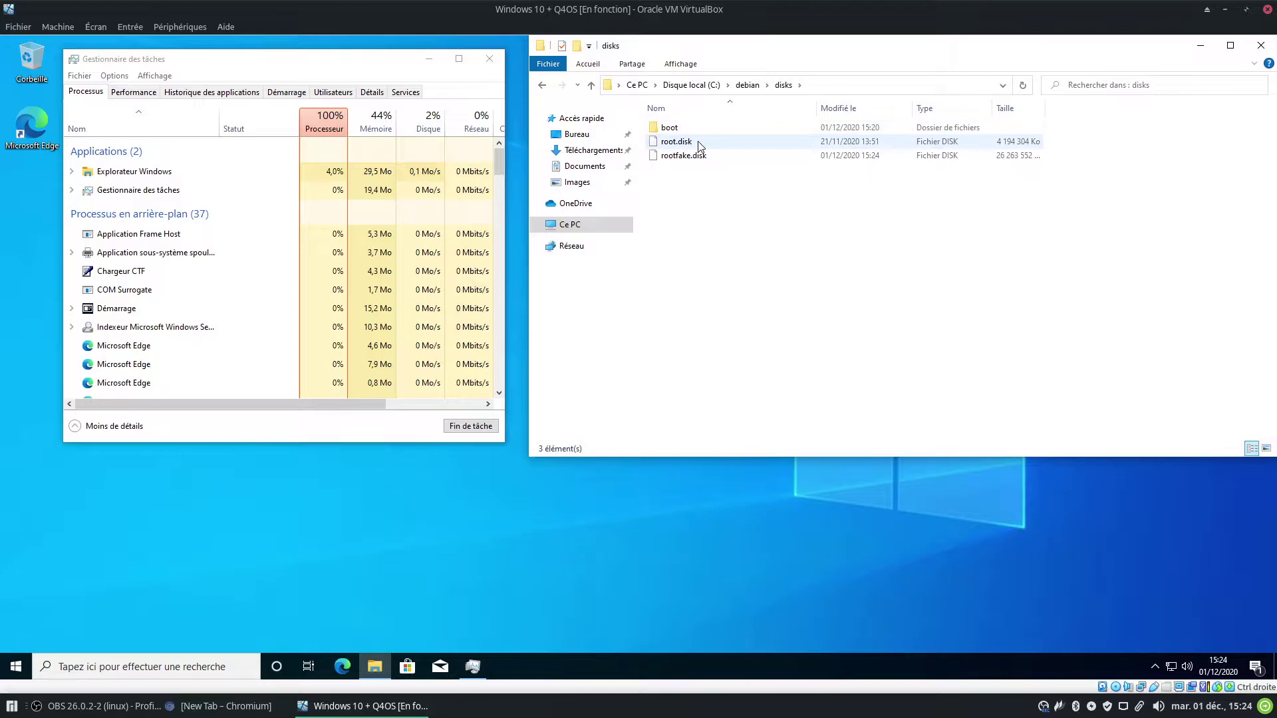
{"action": "mouse_move", "coordinate": [727, 160]}
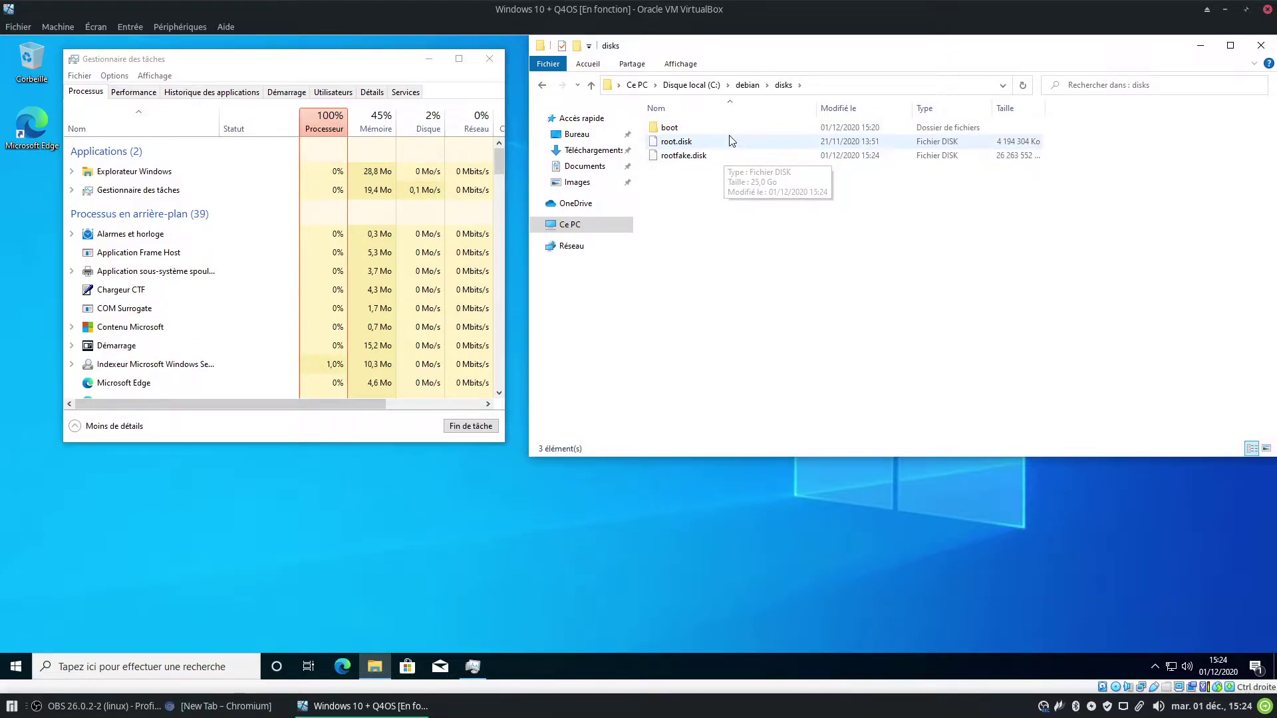
{"action": "left_click_drag", "start_coordinate": [732, 196], "coordinate": [704, 145]}
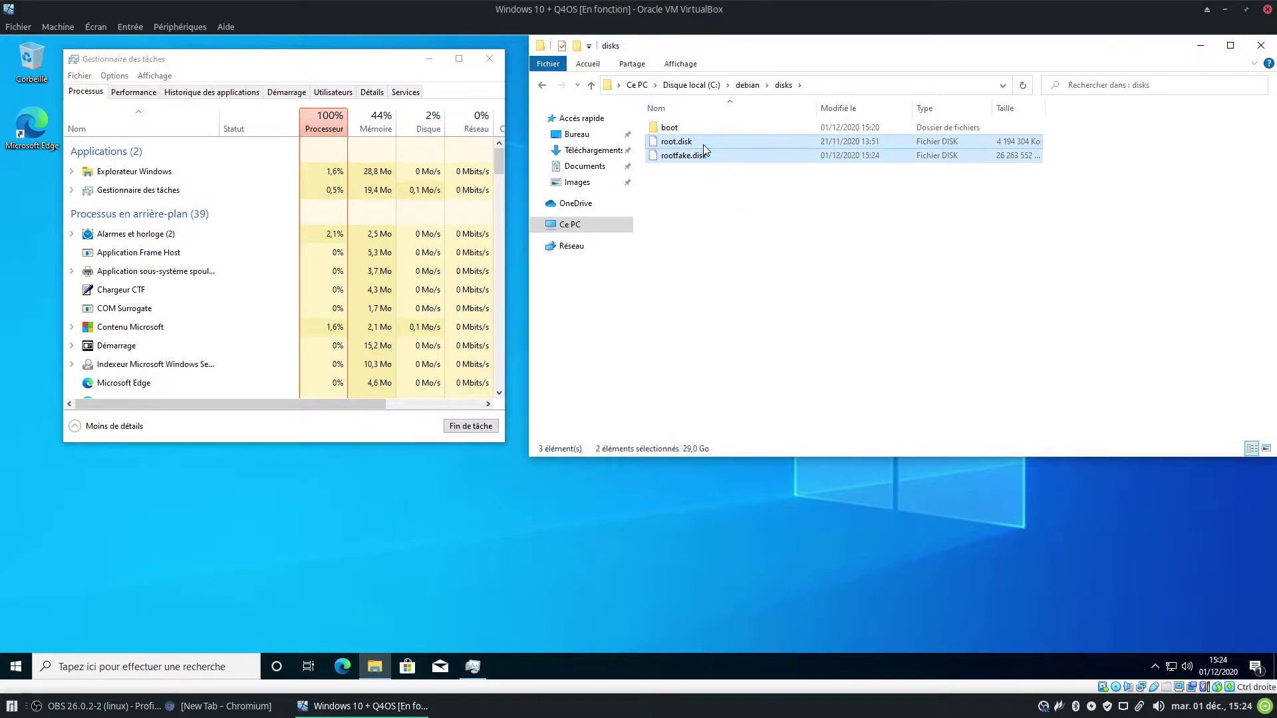
{"action": "right_click", "coordinate": [704, 145]}
{"action": "left_click", "coordinate": [762, 291]}
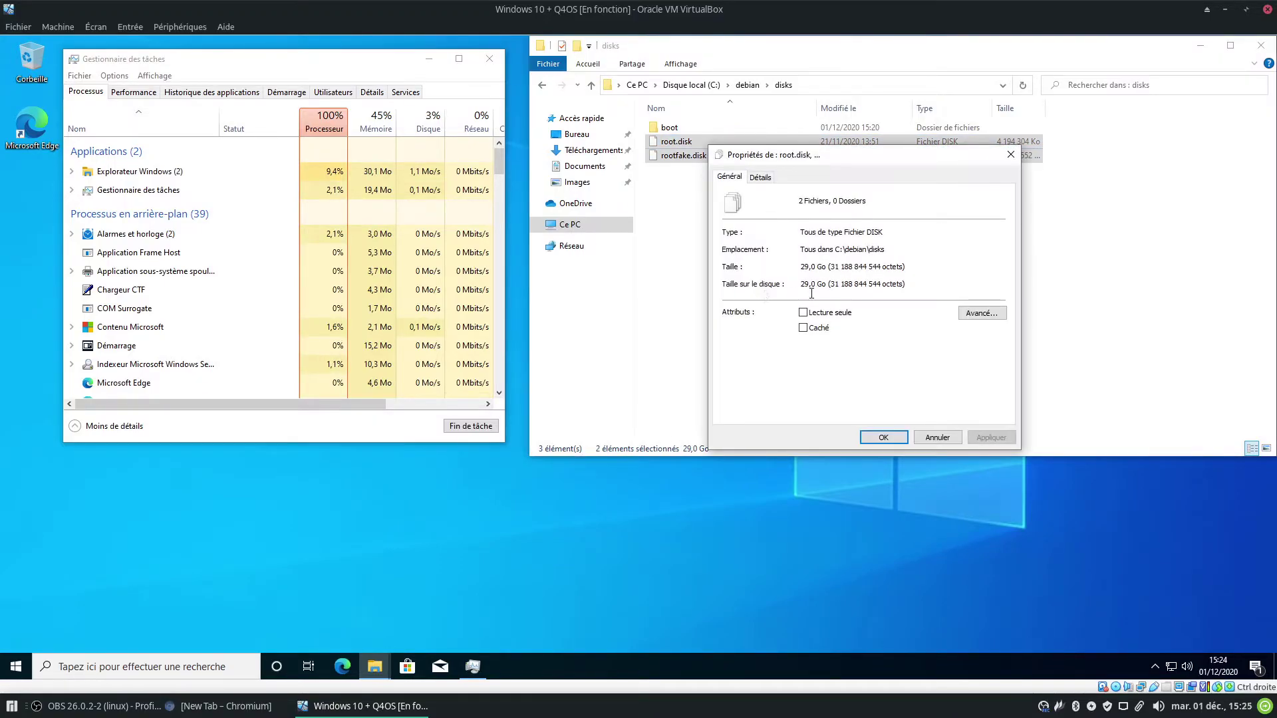
{"action": "double_click", "coordinate": [837, 266]}
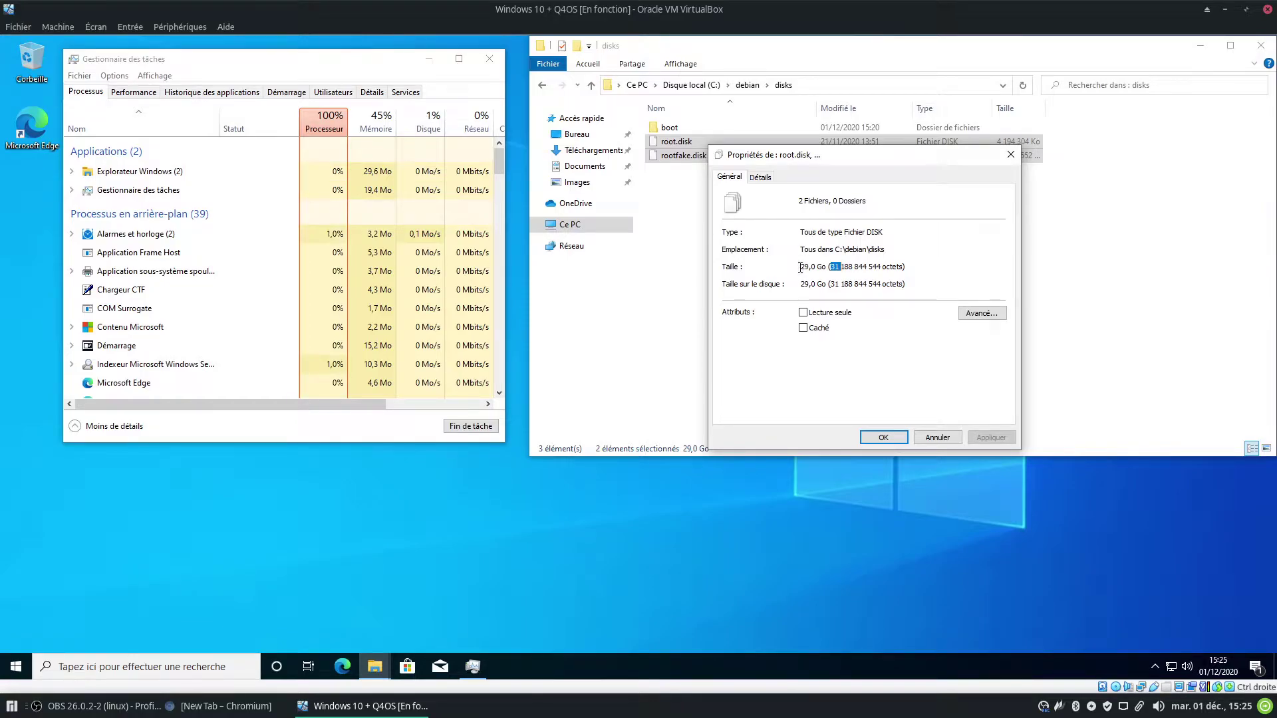
{"action": "left_click", "coordinate": [882, 437]}
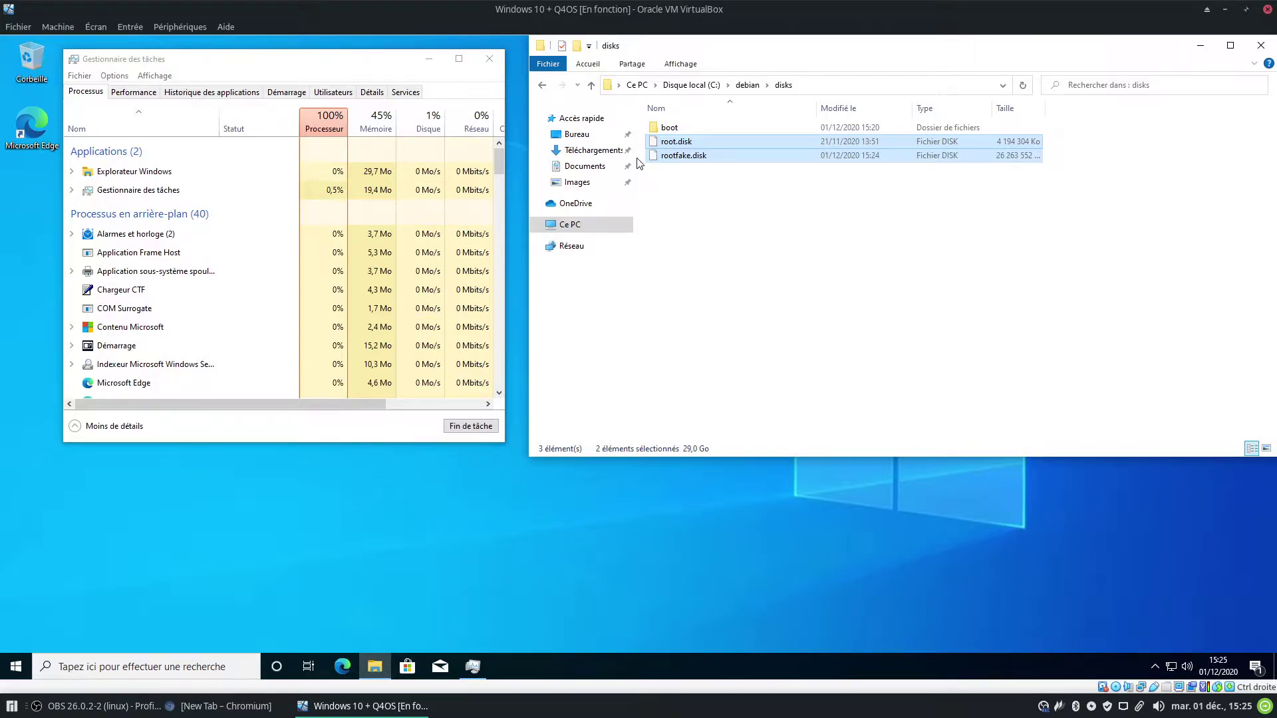
Step: Close the task manager and the file explorer, and restart Windows 10
{"action": "left_click", "coordinate": [489, 58]}
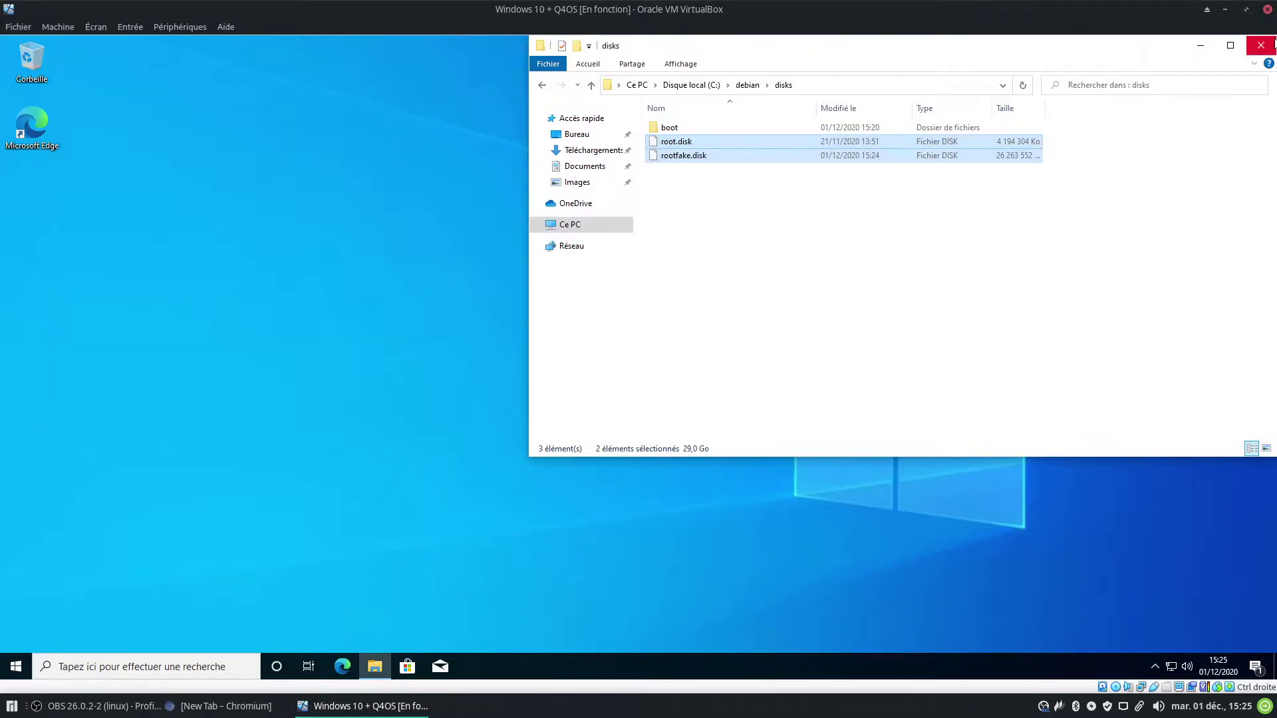
{"action": "left_click", "coordinate": [1271, 44]}
{"action": "left_click", "coordinate": [18, 667]}
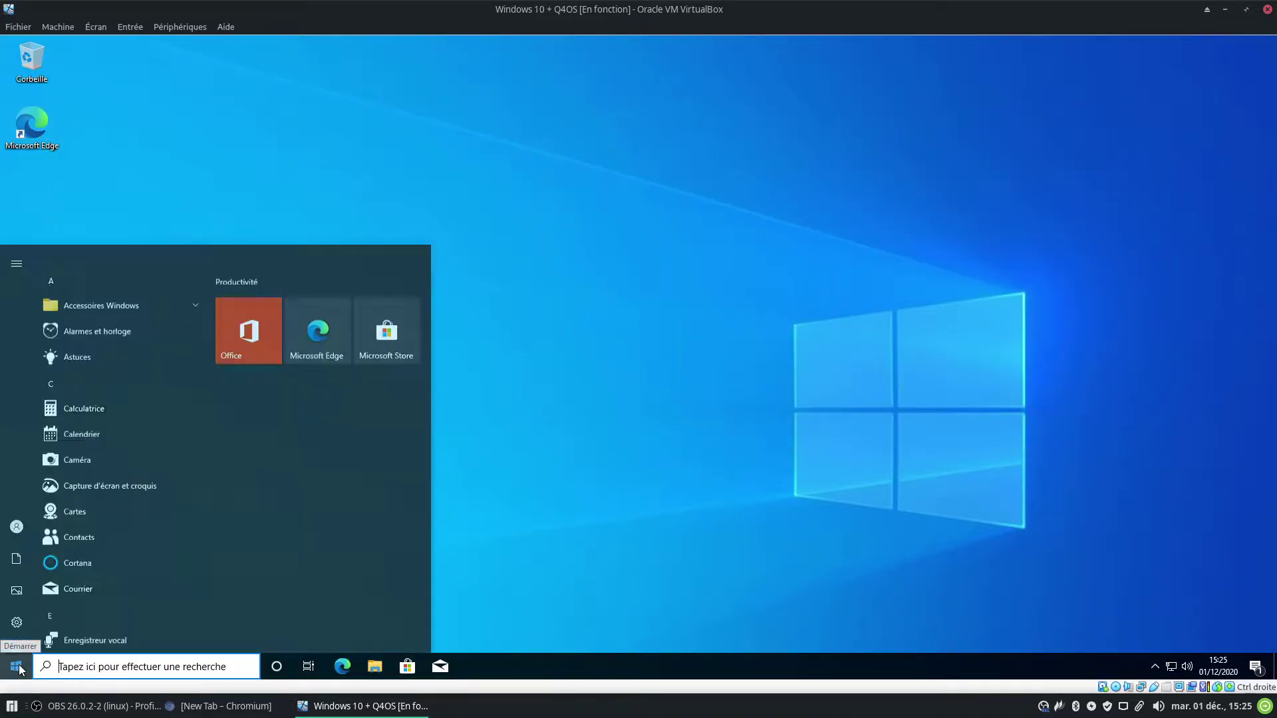
{"action": "left_click", "coordinate": [20, 637]}
{"action": "left_click", "coordinate": [59, 604]}
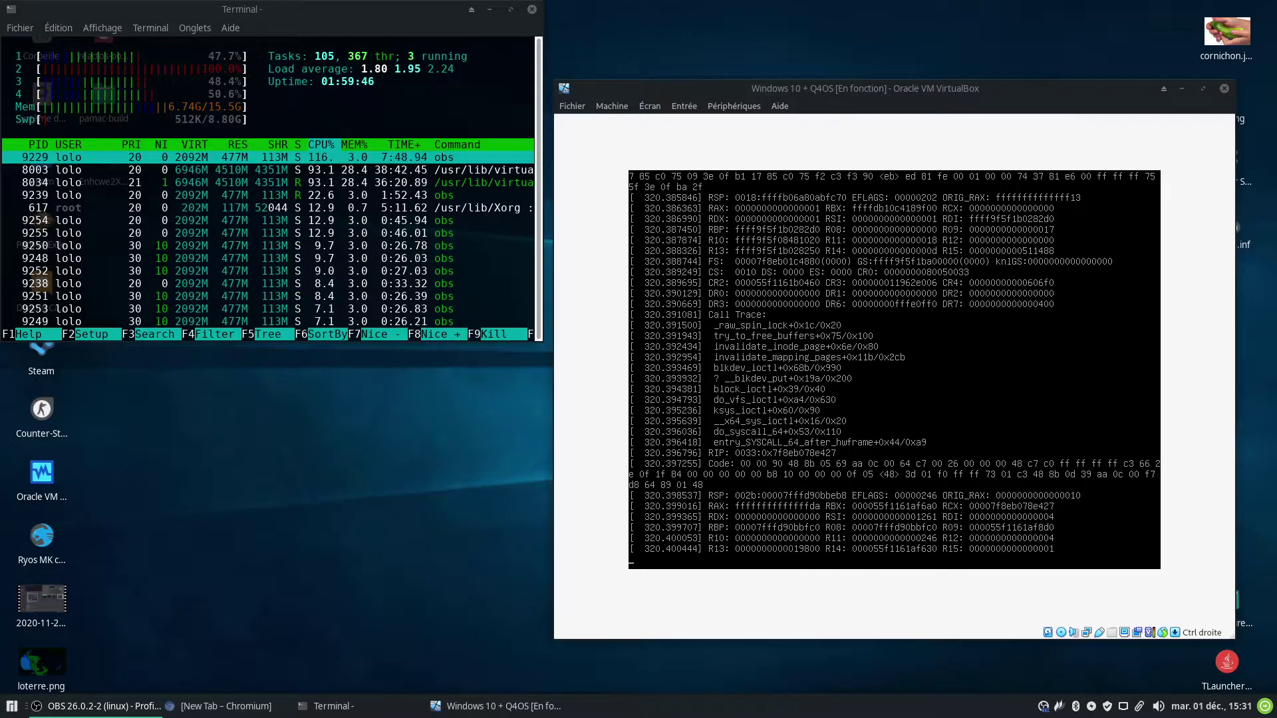
Step: Examine the running VirtualBox process and the virtual machine's system, display, storage, sound and network settings
{"action": "left_click", "coordinate": [313, 174]}
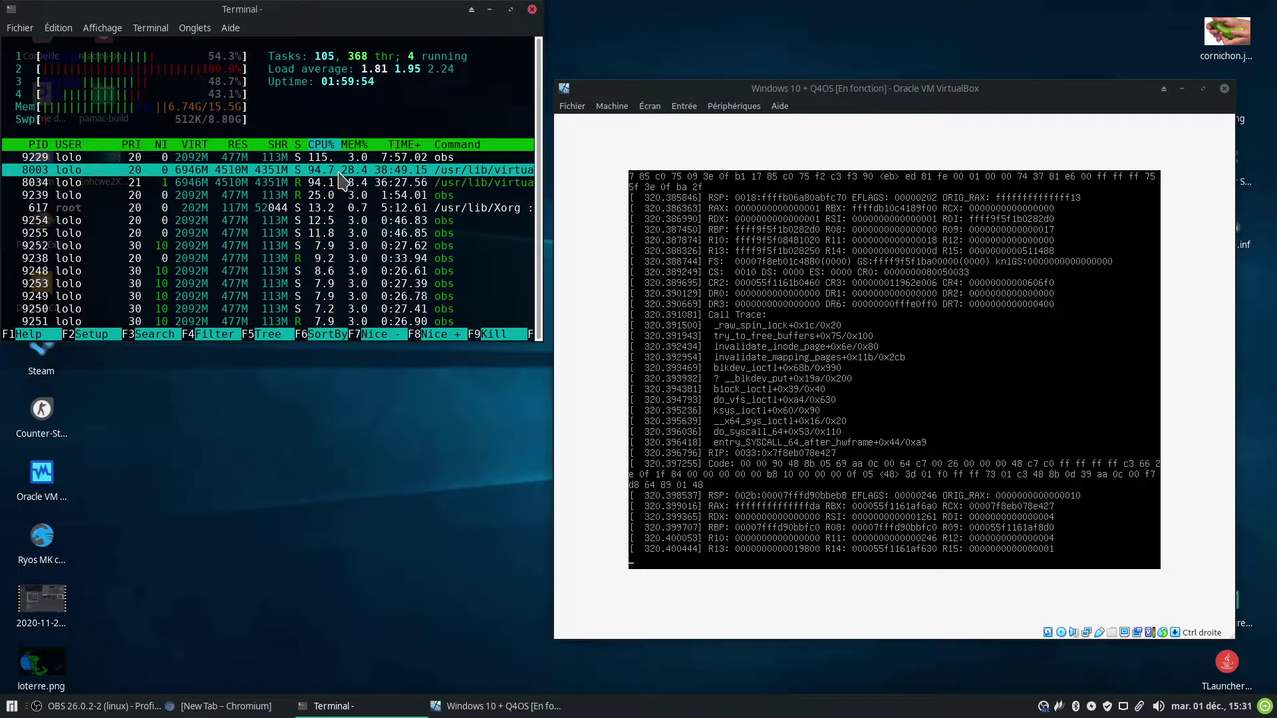
{"action": "left_click", "coordinate": [611, 106]}
{"action": "left_click", "coordinate": [622, 126]}
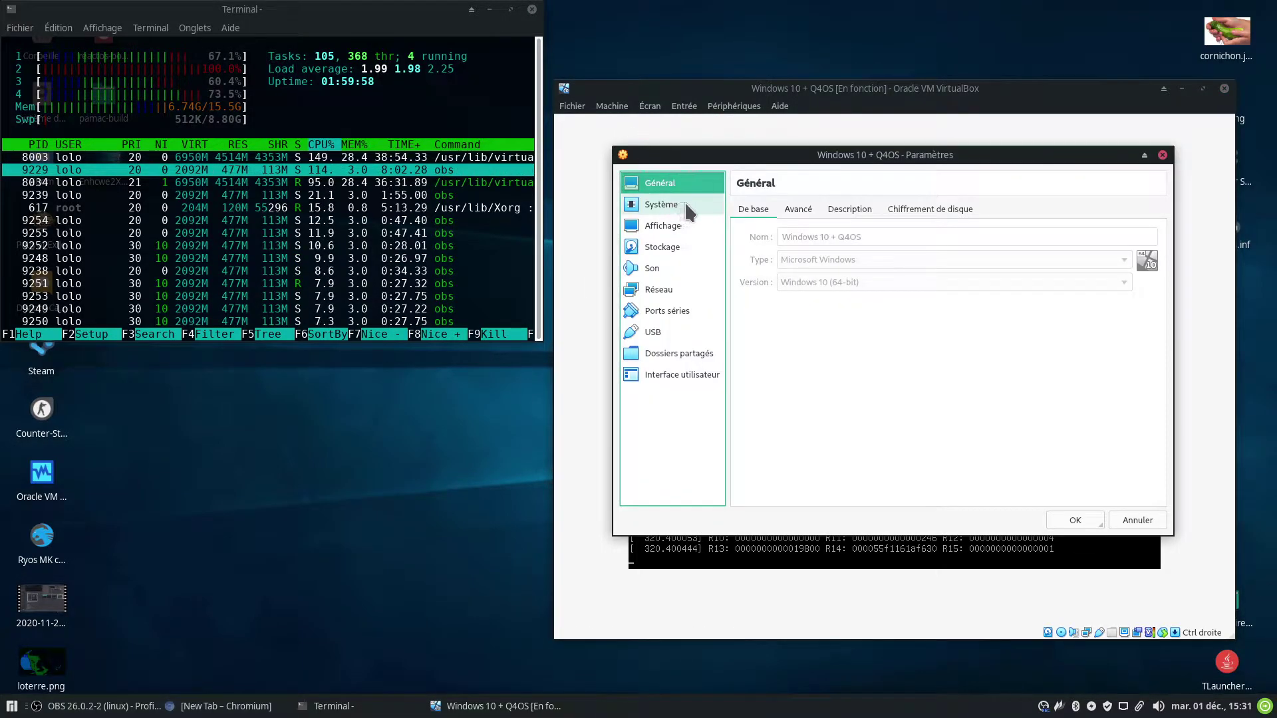
{"action": "left_click", "coordinate": [685, 206]}
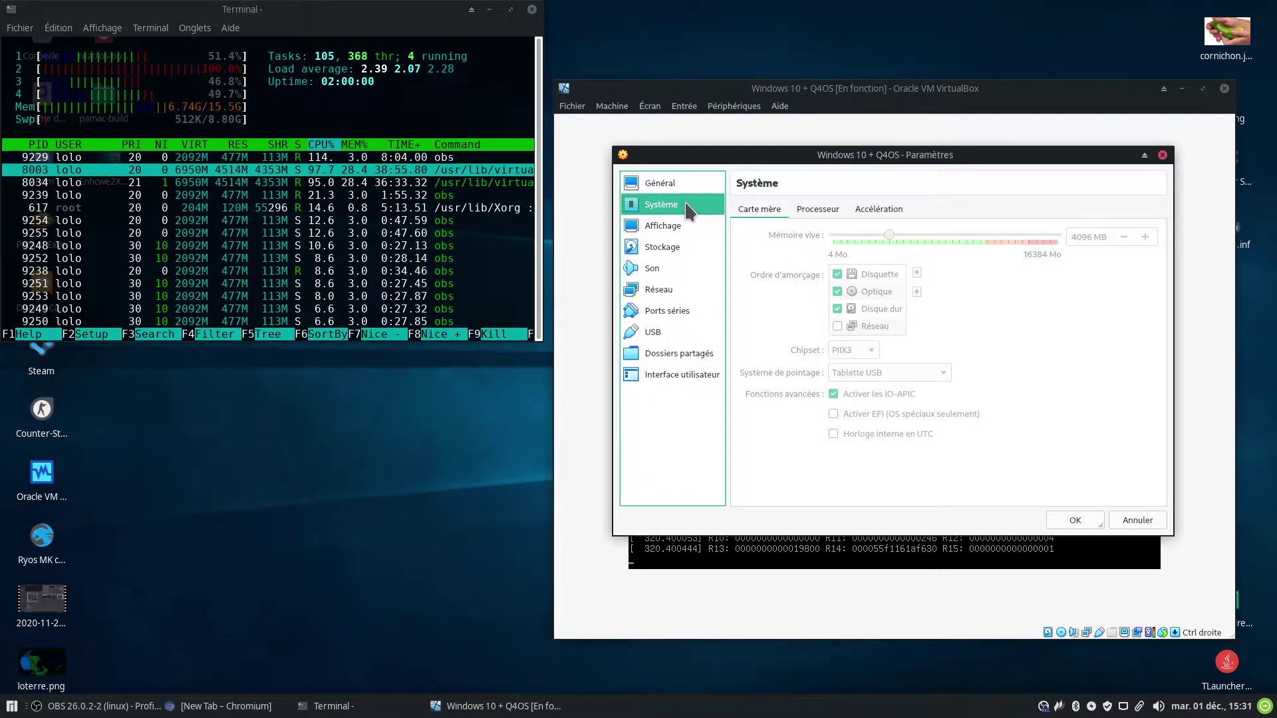
{"action": "left_click", "coordinate": [818, 211]}
{"action": "left_click", "coordinate": [778, 211]}
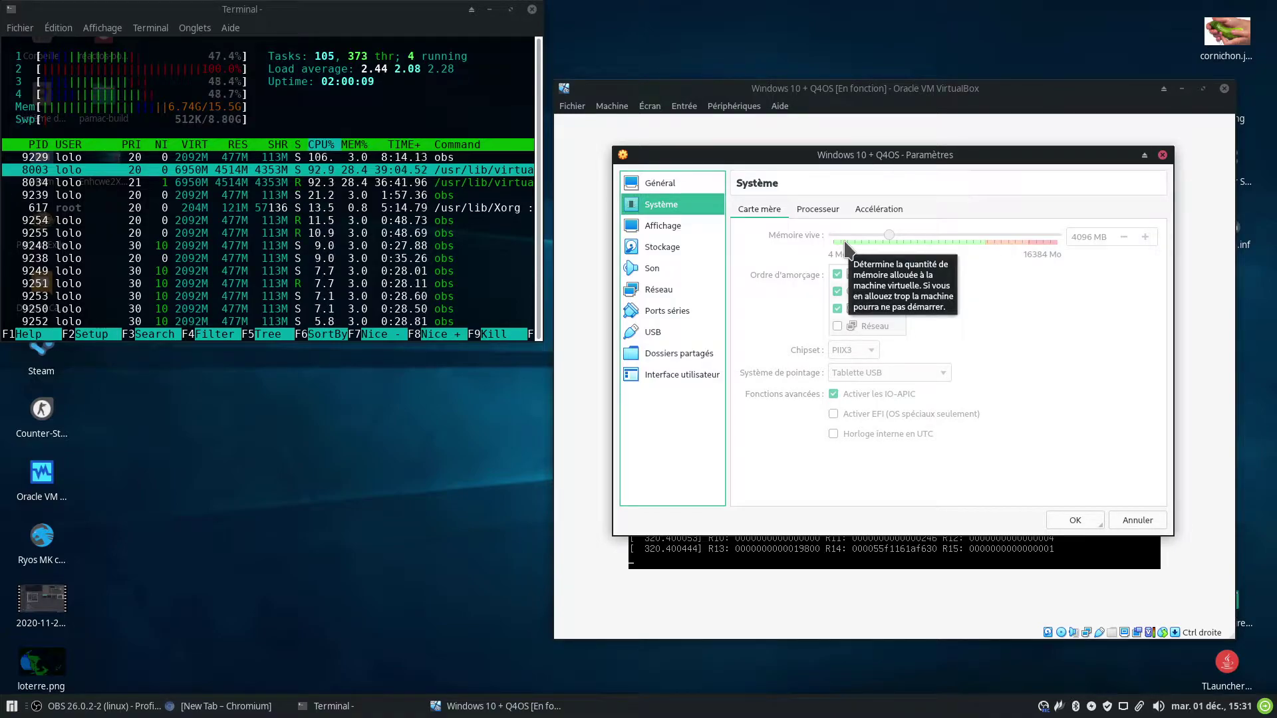
{"action": "left_click", "coordinate": [666, 227]}
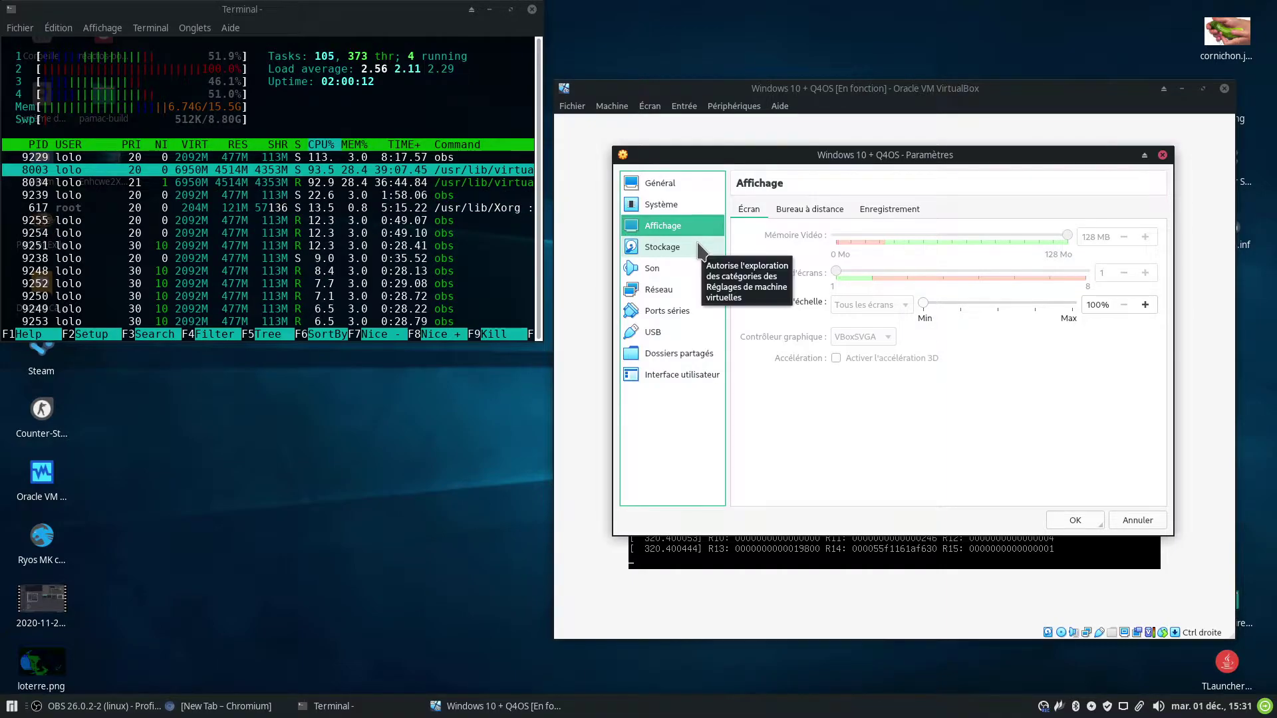
{"action": "left_click", "coordinate": [698, 242]}
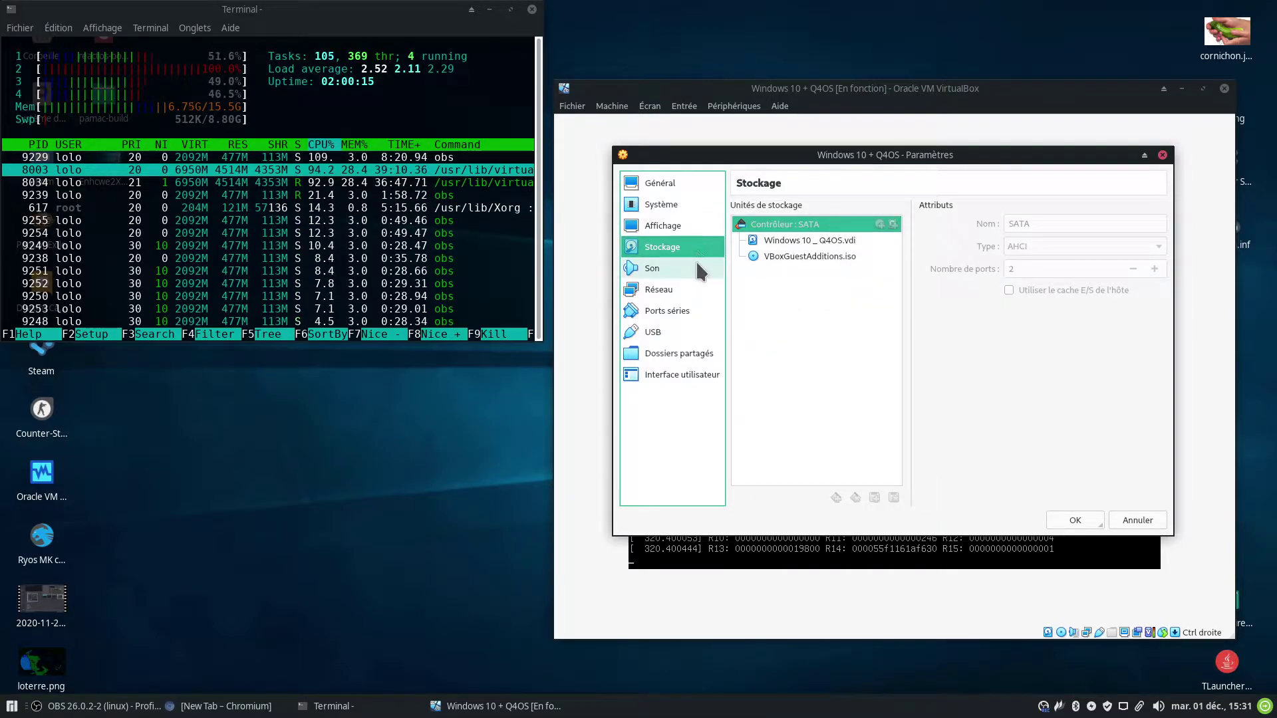
{"action": "left_click", "coordinate": [697, 267]}
{"action": "left_click", "coordinate": [698, 290]}
{"action": "left_click", "coordinate": [698, 226]}
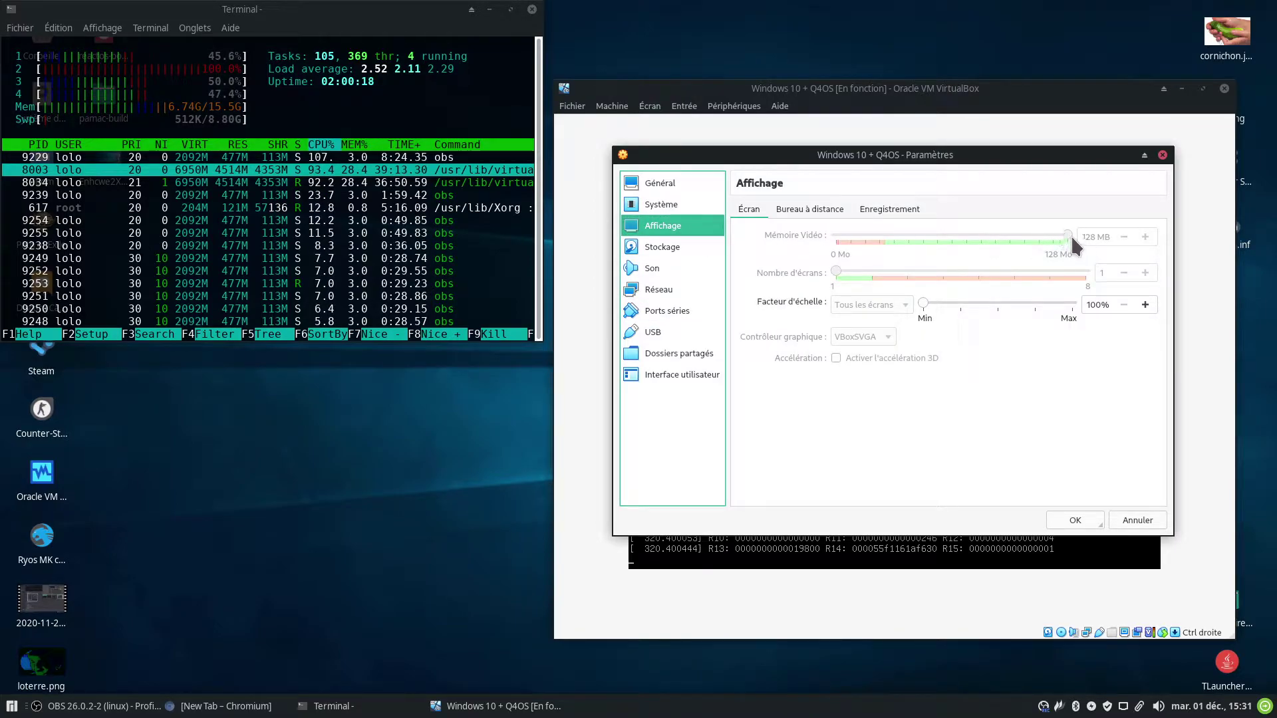
{"action": "left_click", "coordinate": [667, 186]}
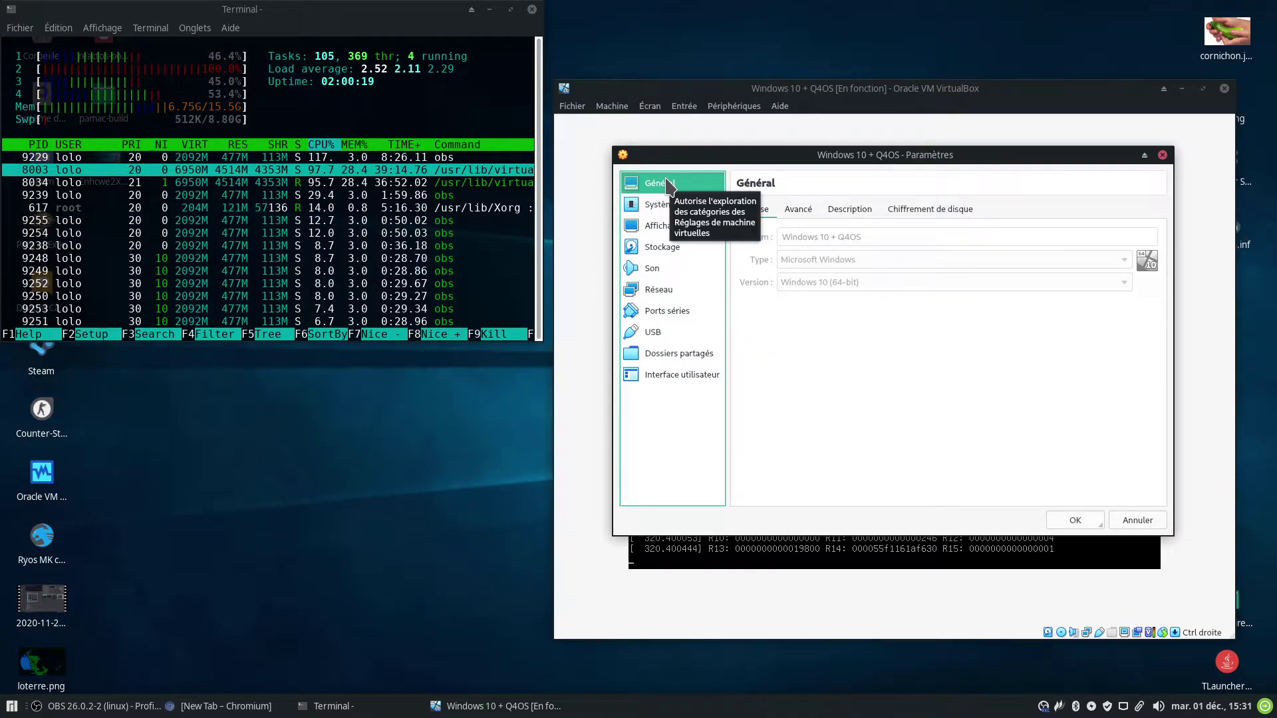
Step: Check the virtual machine's motherboard, processor and acceleration settings and its remaining device and shared folder settings, and close the configuration unchanged
{"action": "left_click", "coordinate": [661, 205]}
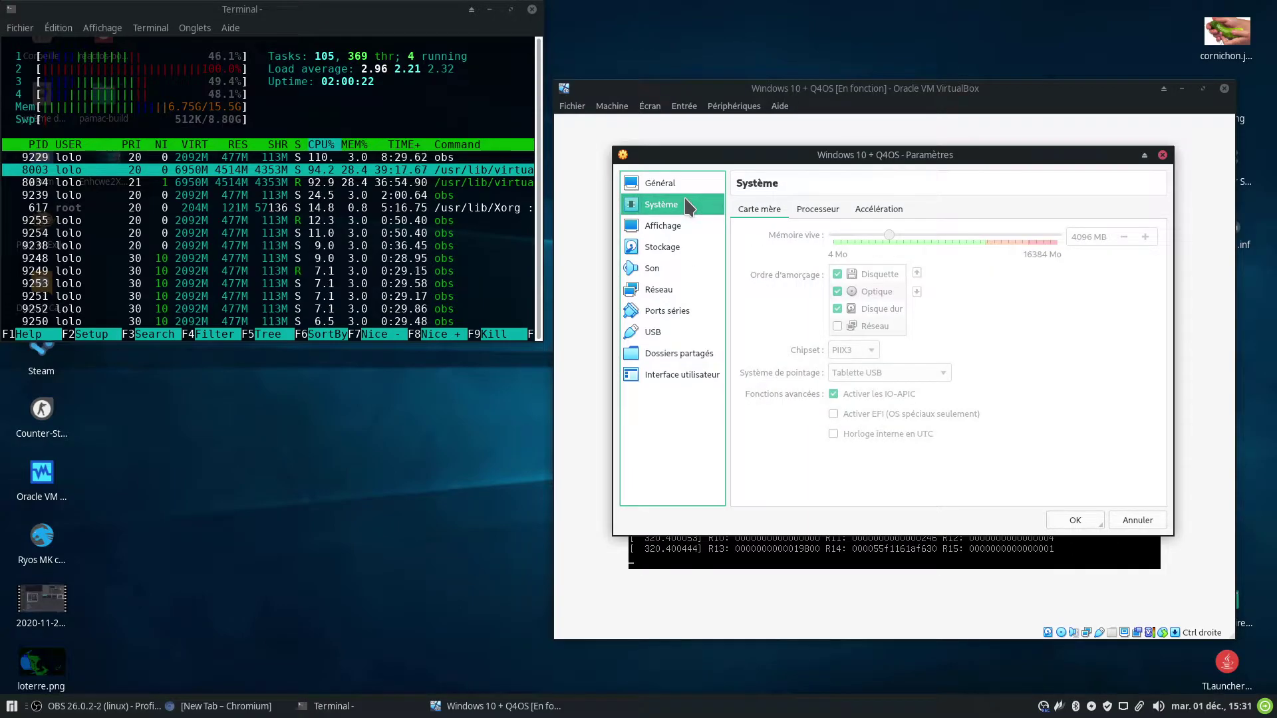
{"action": "left_click", "coordinate": [818, 209]}
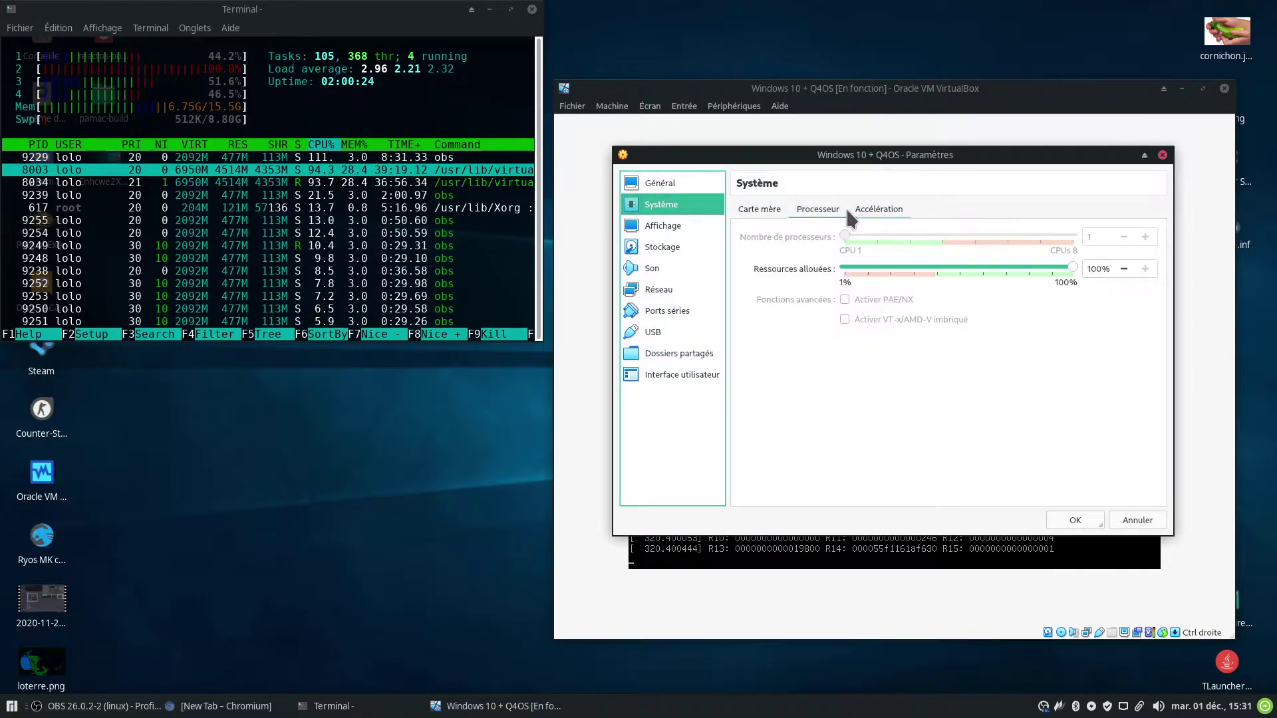
{"action": "left_click", "coordinate": [879, 208]}
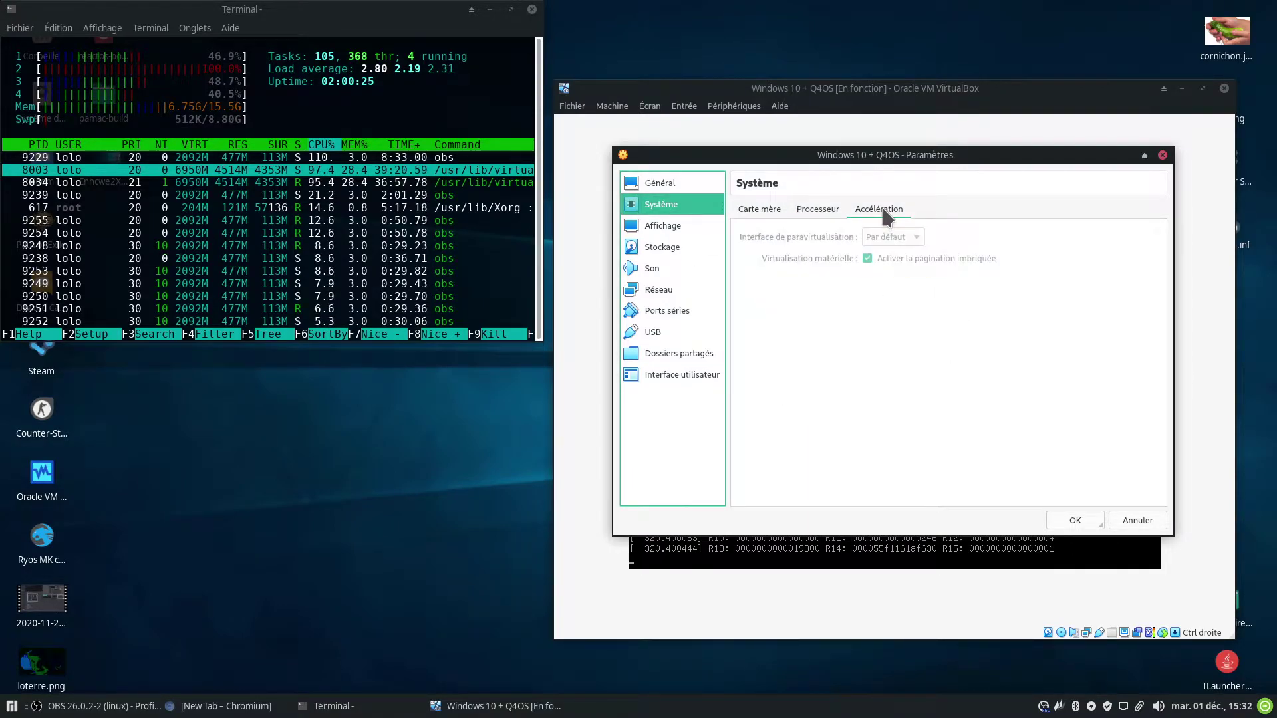
{"action": "left_click", "coordinate": [687, 231]}
{"action": "left_click", "coordinate": [692, 247]}
{"action": "left_click", "coordinate": [692, 268]}
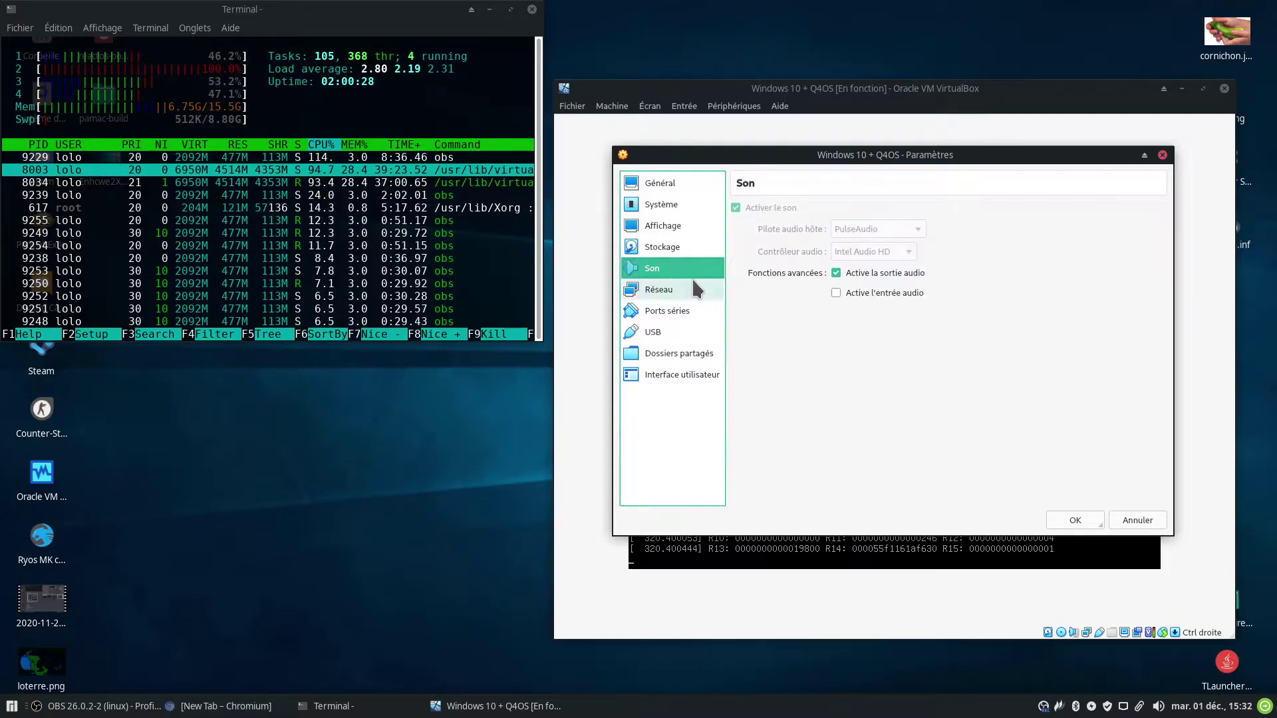
{"action": "left_click", "coordinate": [695, 289]}
{"action": "left_click", "coordinate": [697, 310]}
{"action": "left_click", "coordinate": [701, 331]}
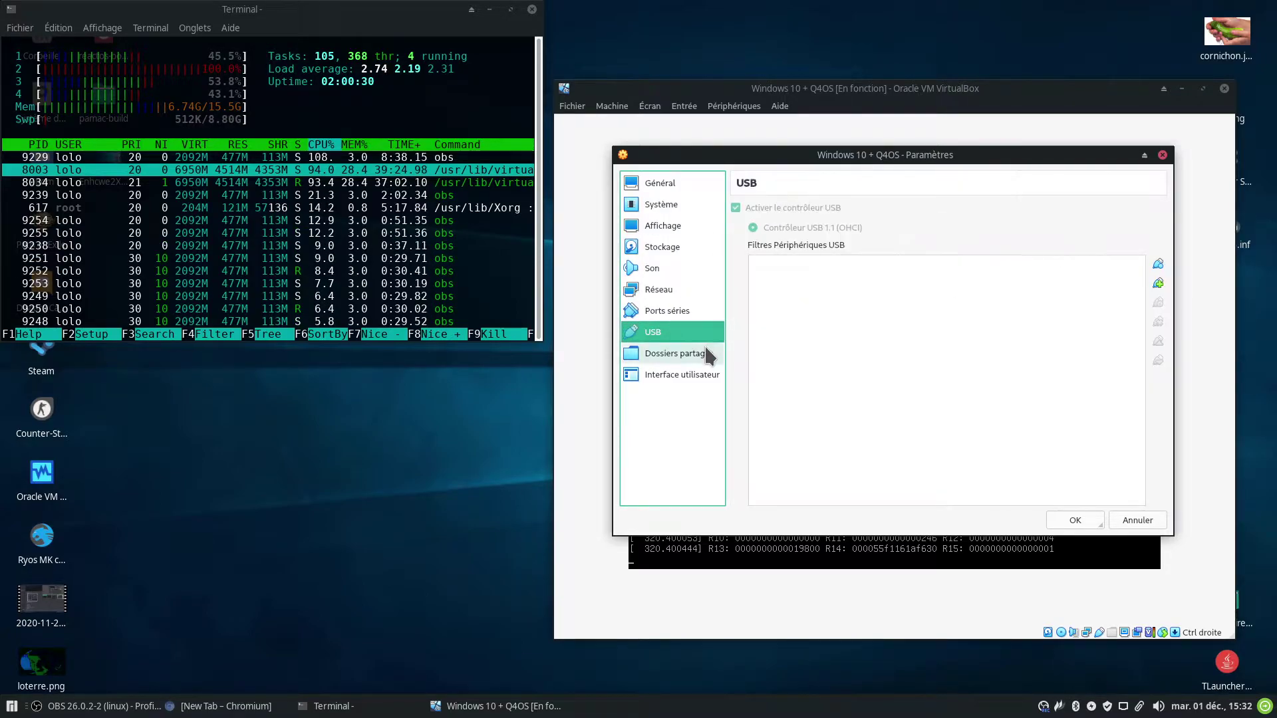
{"action": "left_click", "coordinate": [707, 351]}
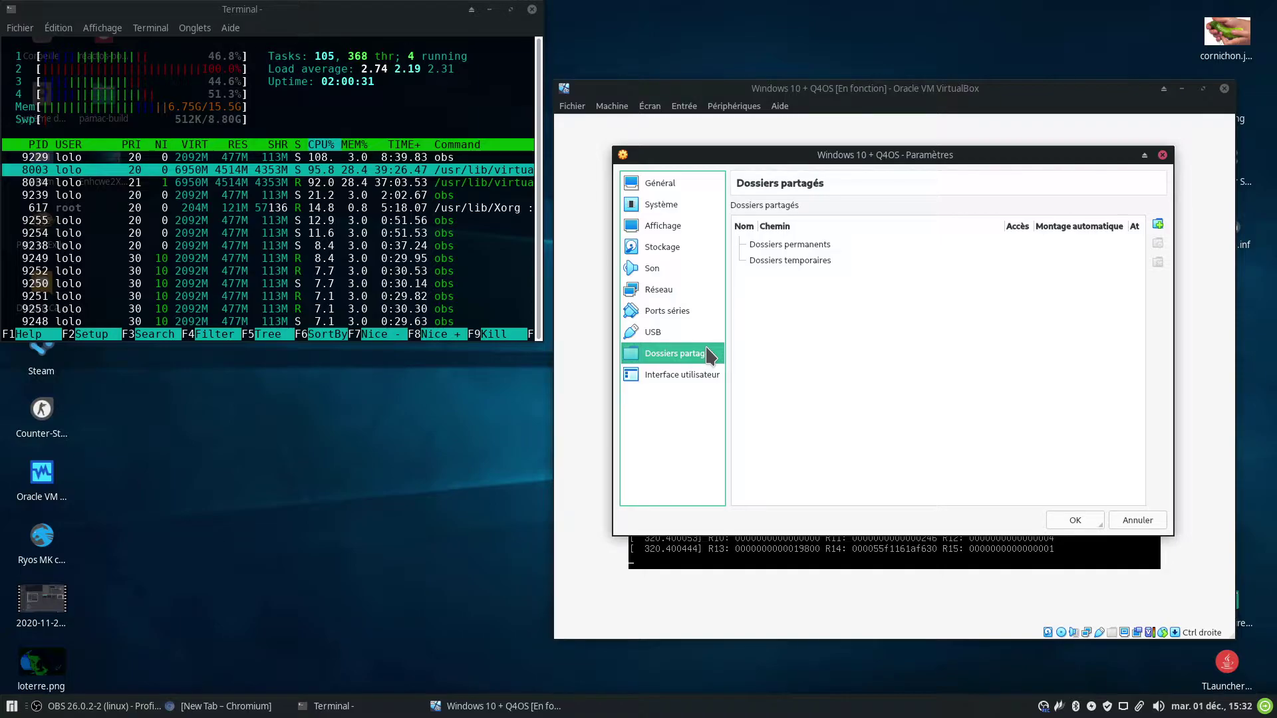
{"action": "left_click", "coordinate": [1075, 520]}
Step: Reset the virtual machine and choose Q4OS Centaurus as the operating system to boot
{"action": "left_click", "coordinate": [645, 107]}
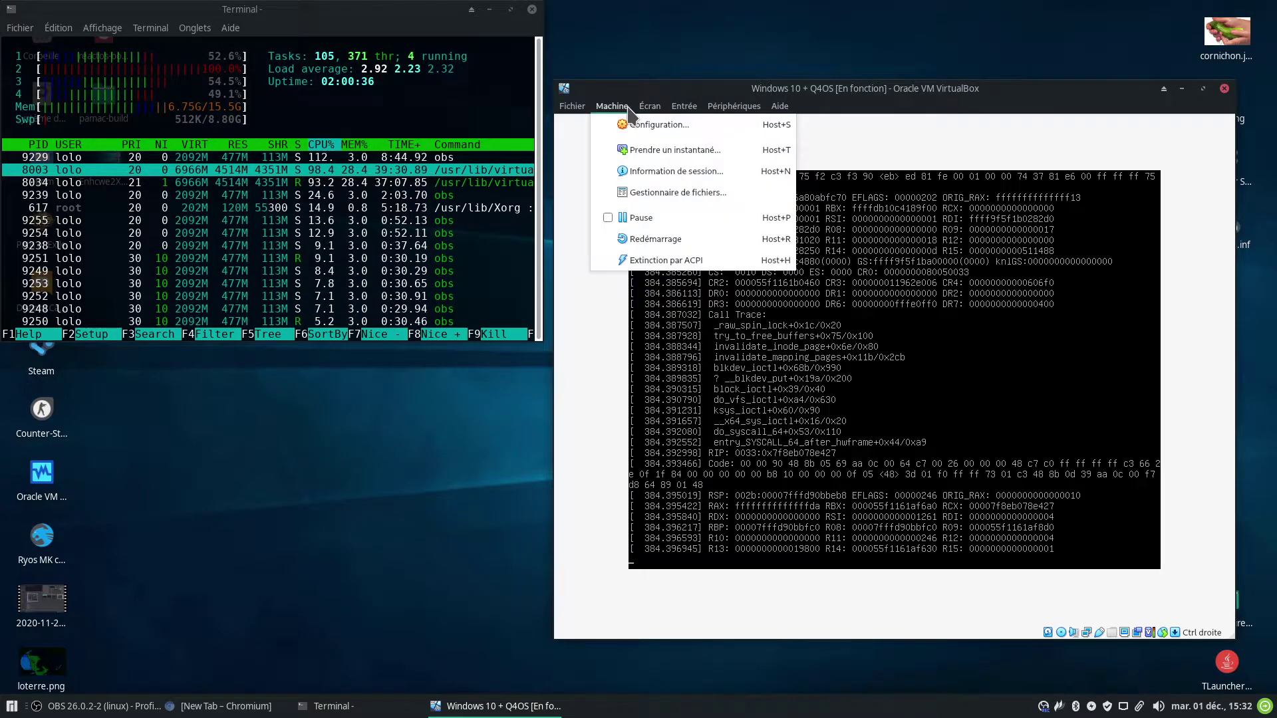
{"action": "left_click", "coordinate": [665, 241]}
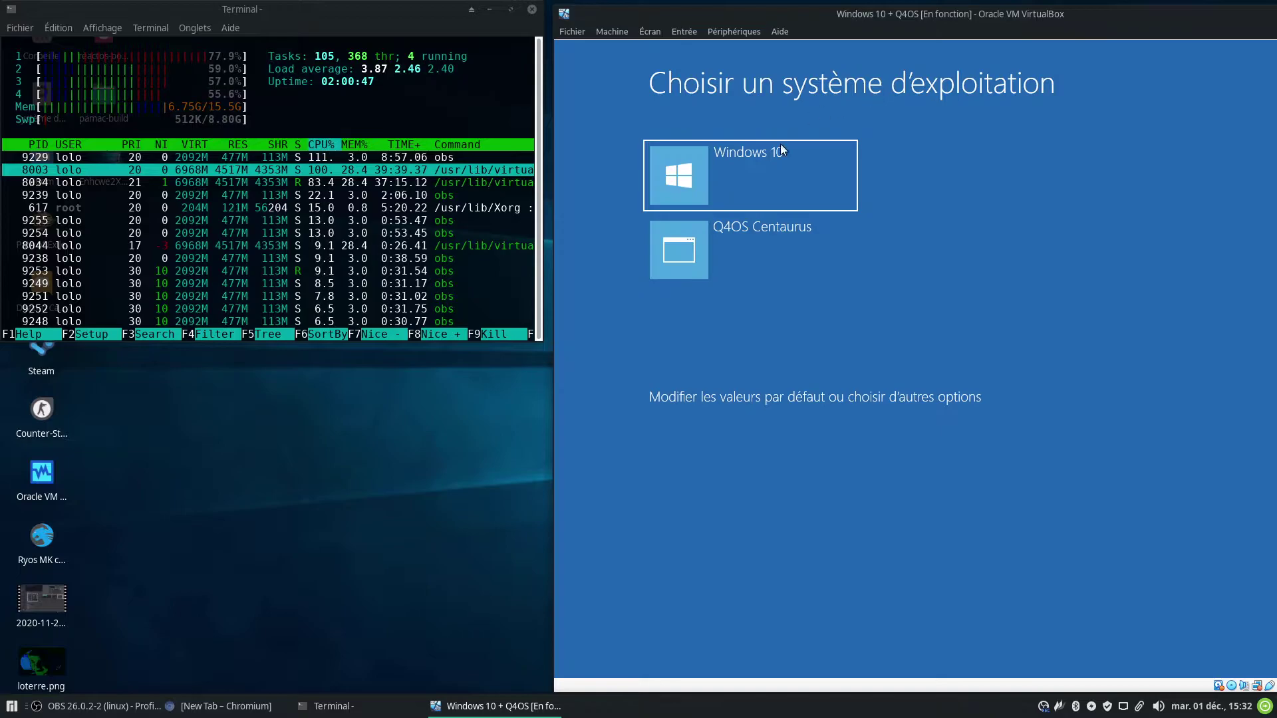
{"action": "left_click", "coordinate": [751, 249]}
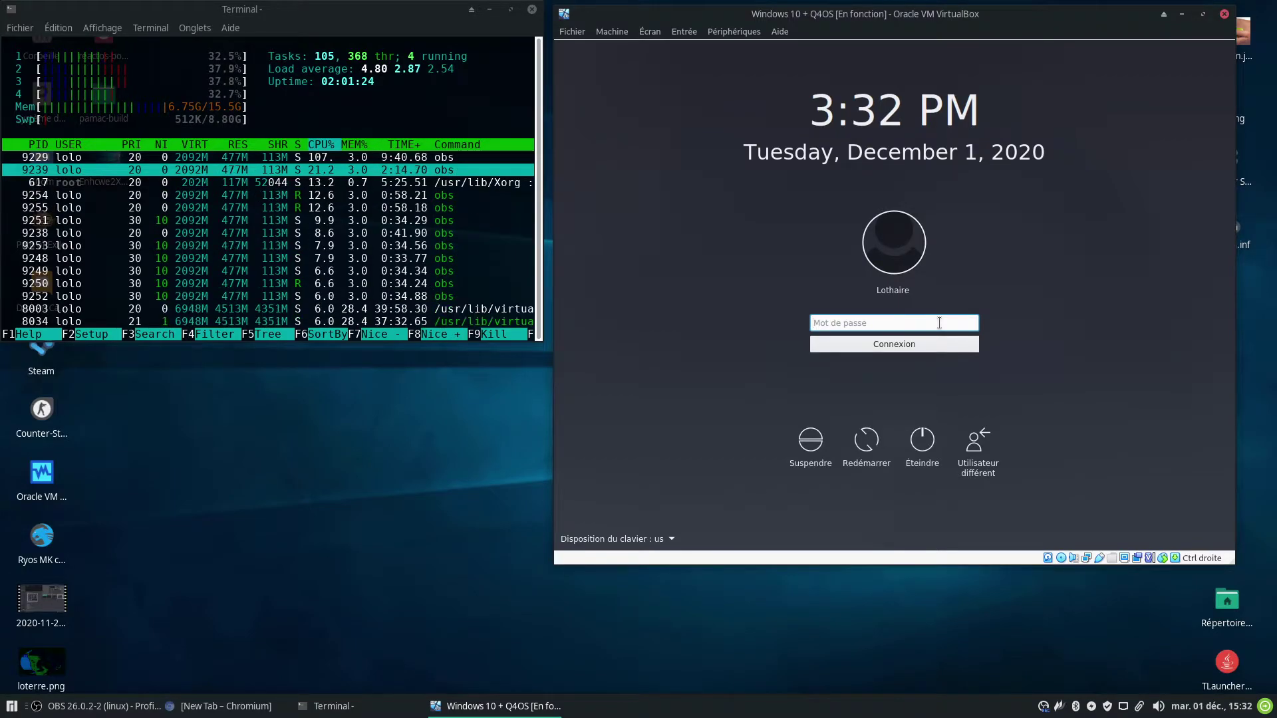
Step: Enter the account password on the Q4OS login screen and log in
{"action": "type", "text": "••"}
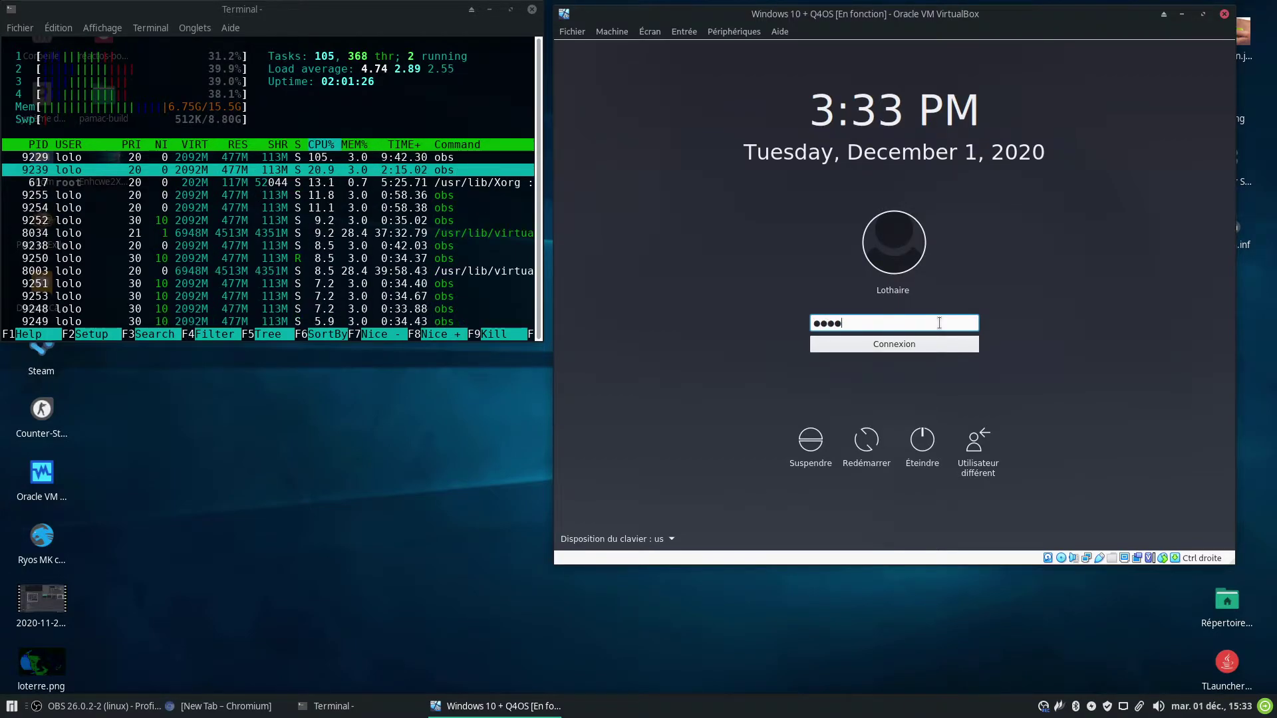
{"action": "type", "text": "••"}
{"action": "key", "text": "Return"}
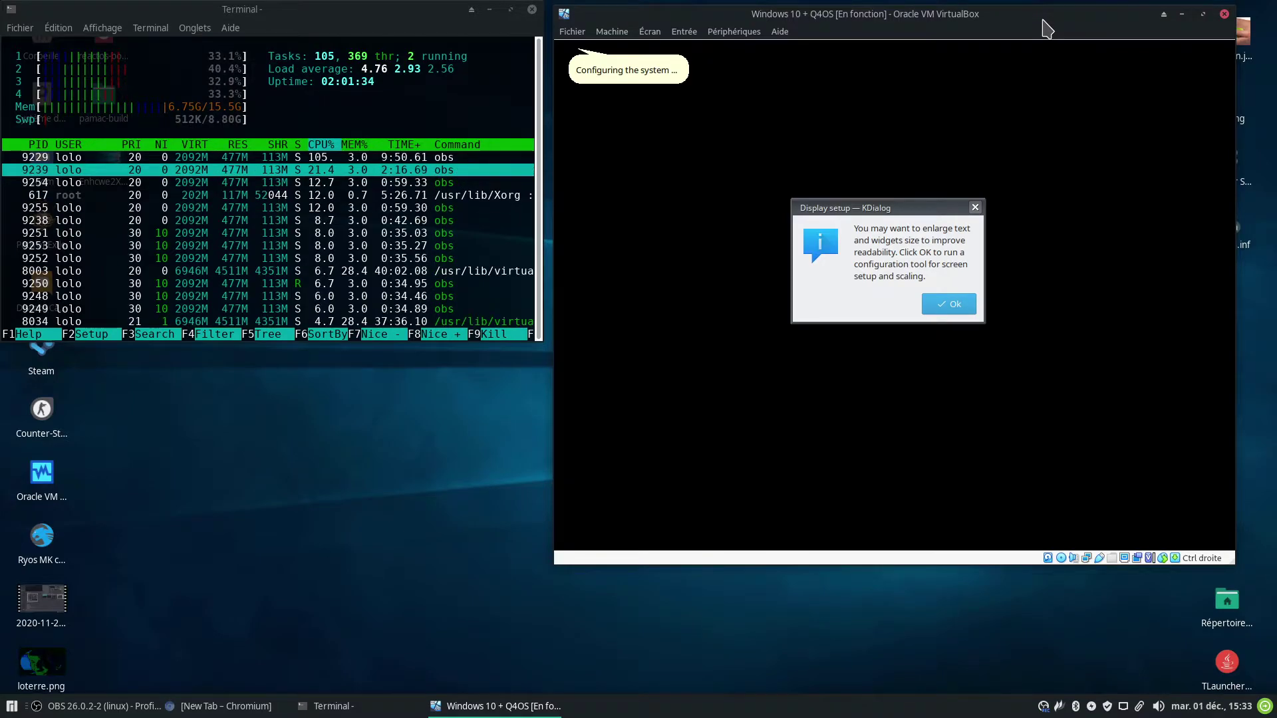
Step: Accept the display setup, enlarge the virtual machine window to full screen size, and apply the 1920x969 resolution
{"action": "left_click", "coordinate": [961, 307]}
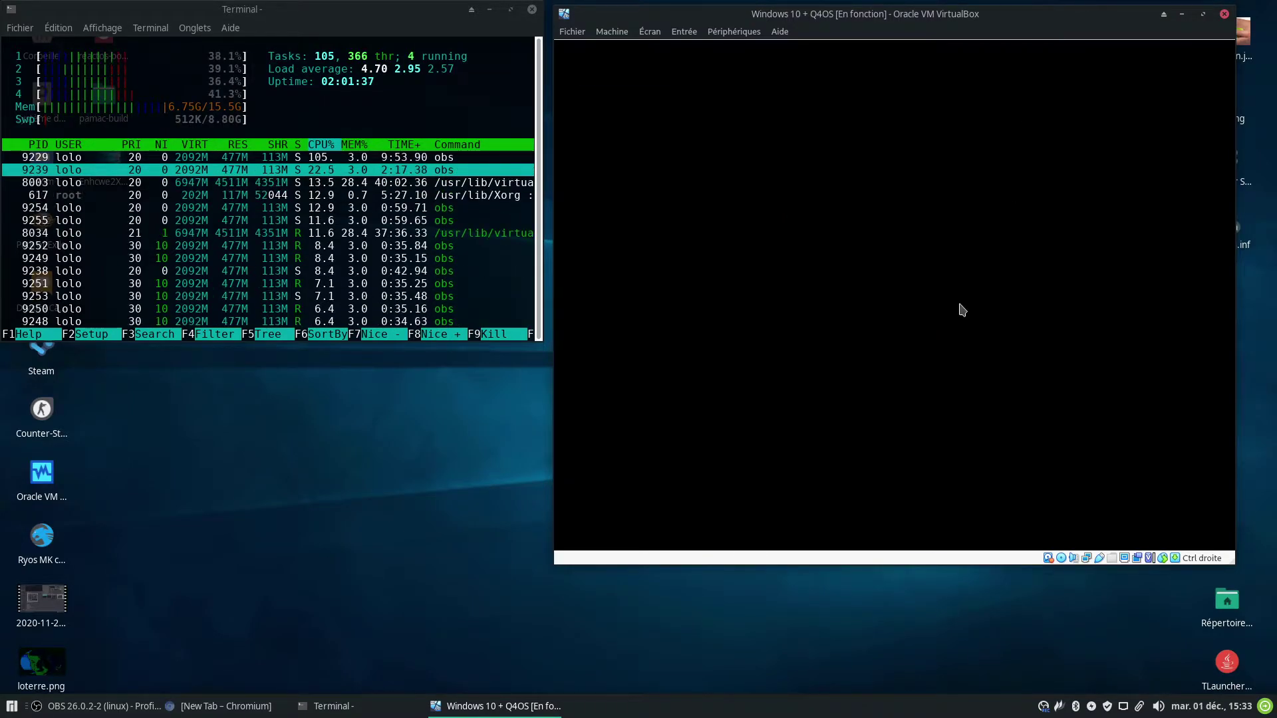
{"action": "left_click", "coordinate": [839, 488]}
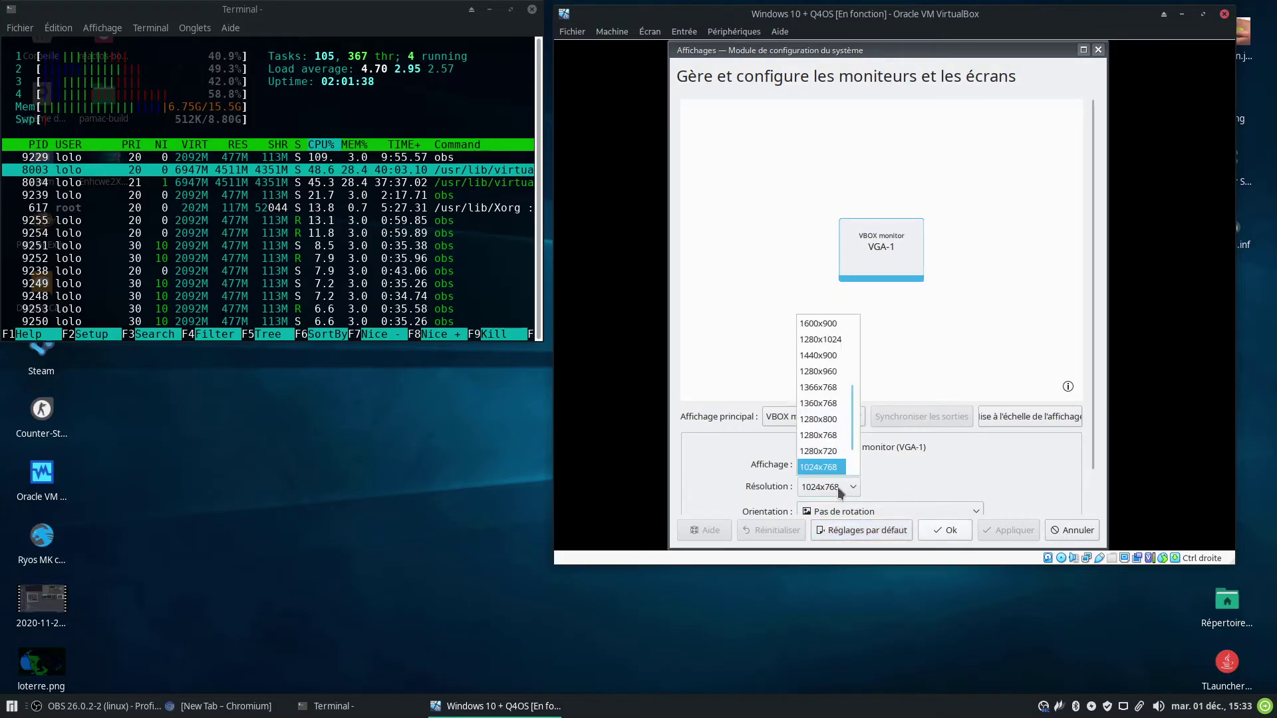
{"action": "scroll", "coordinate": [842, 455], "scroll_direction": "down", "scroll_amount": 1}
{"action": "scroll", "coordinate": [842, 444], "scroll_direction": "up", "scroll_amount": 2}
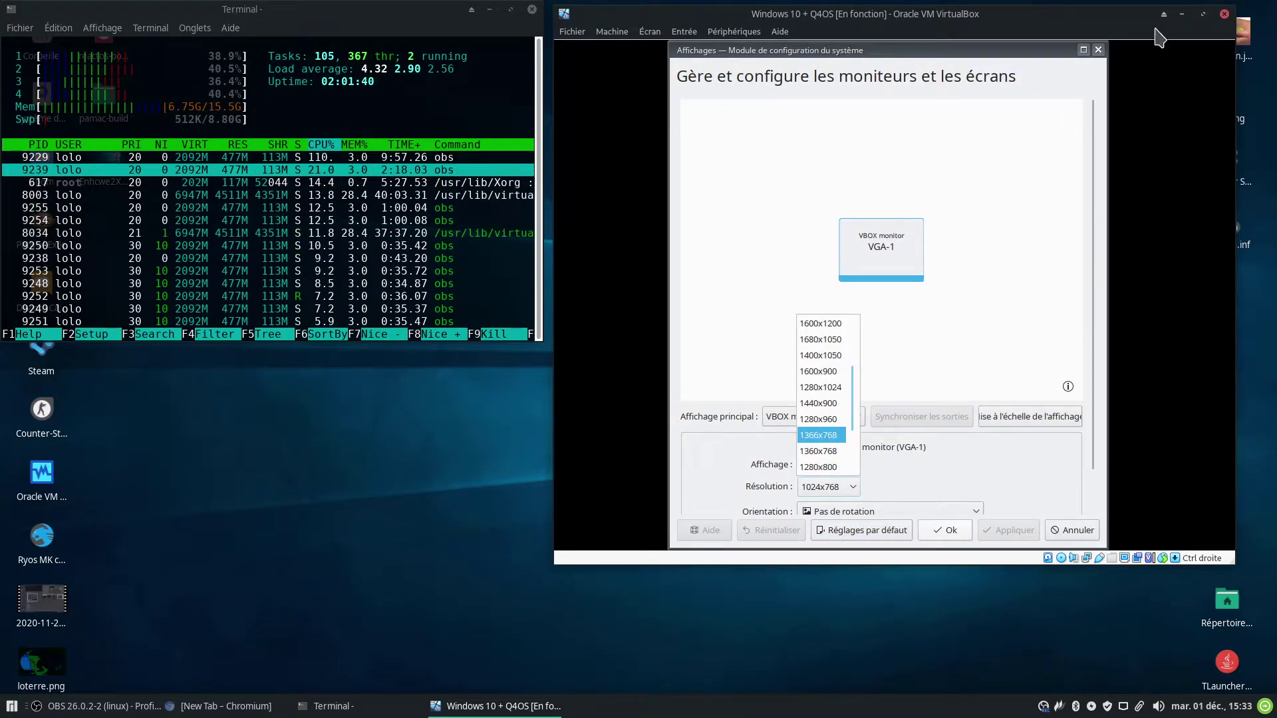
{"action": "left_click", "coordinate": [1204, 15]}
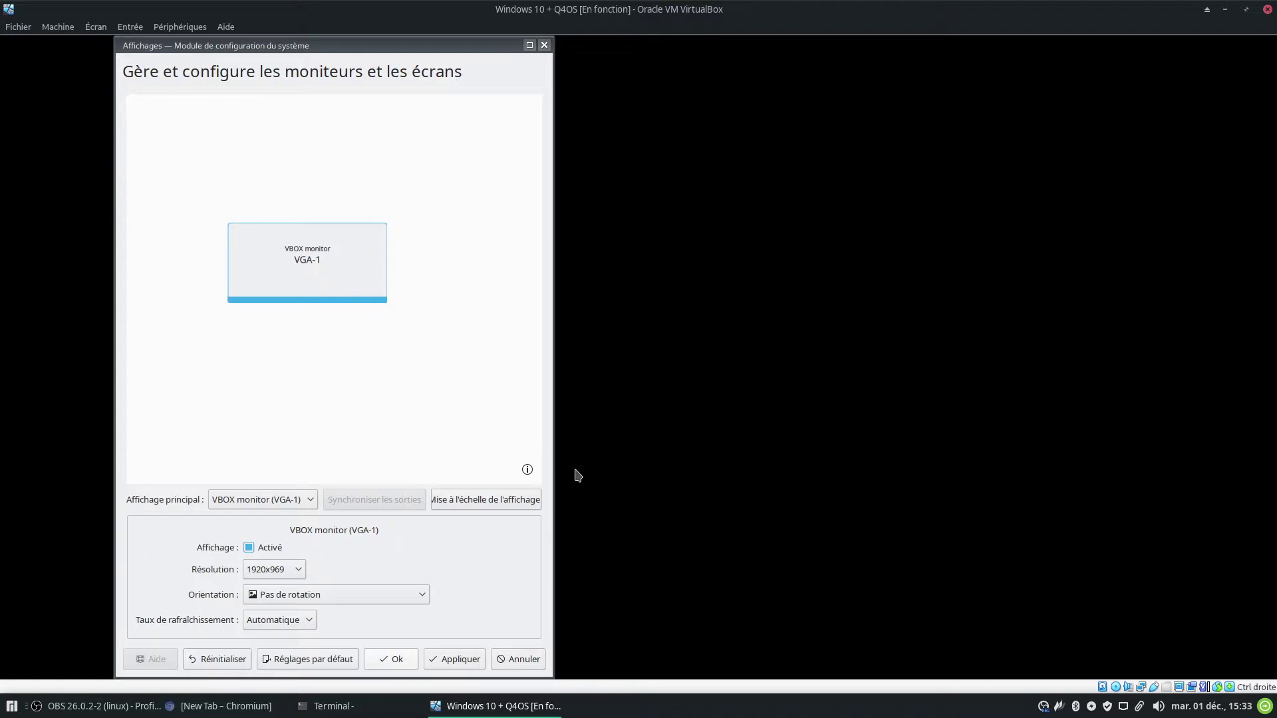
{"action": "left_click", "coordinate": [463, 660]}
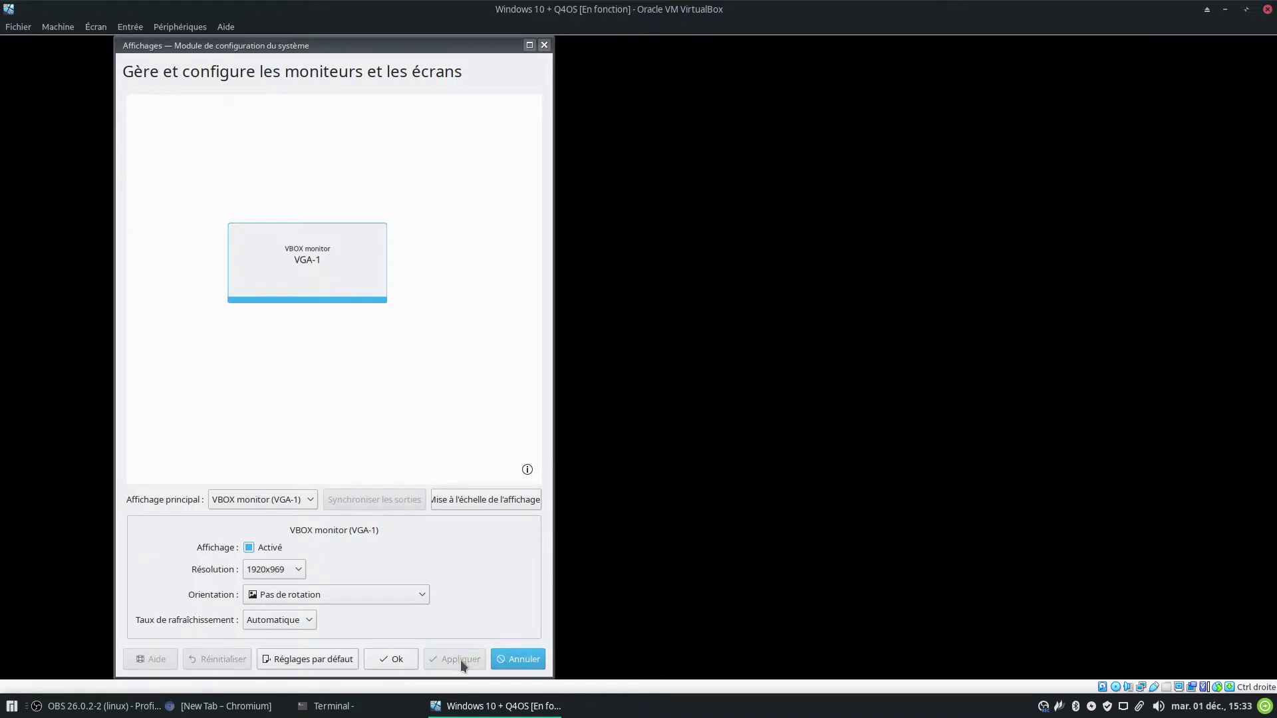
{"action": "left_click", "coordinate": [397, 660]}
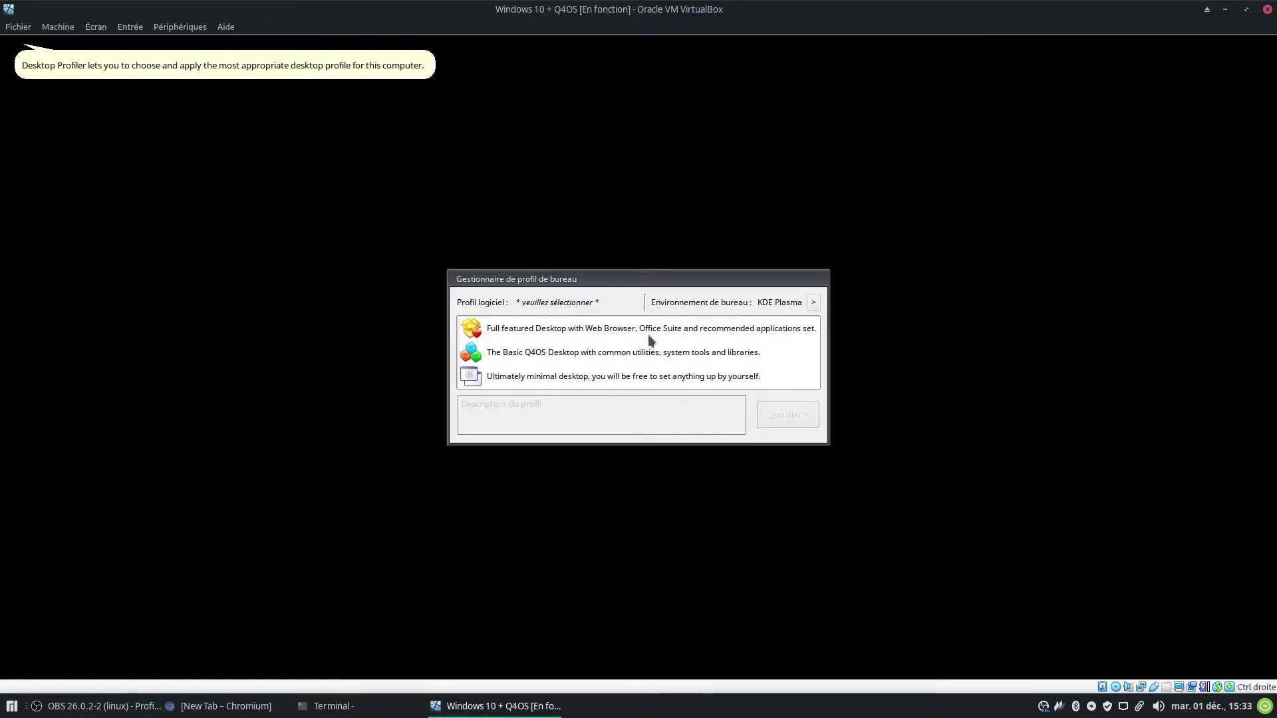
Step: Select the full featured desktop profile with web browser, office suite and recommended applications
{"action": "left_click", "coordinate": [649, 332]}
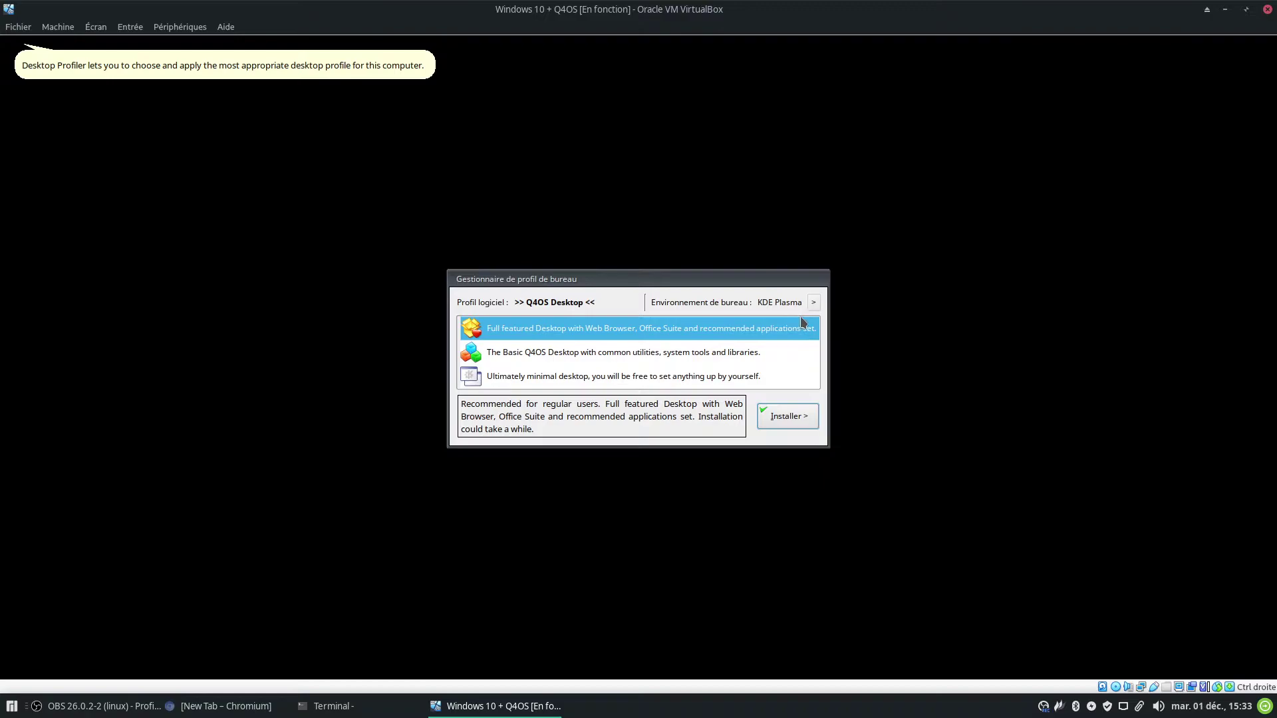
{"action": "left_click", "coordinate": [814, 304]}
{"action": "left_click", "coordinate": [633, 365]}
{"action": "left_click", "coordinate": [627, 385]}
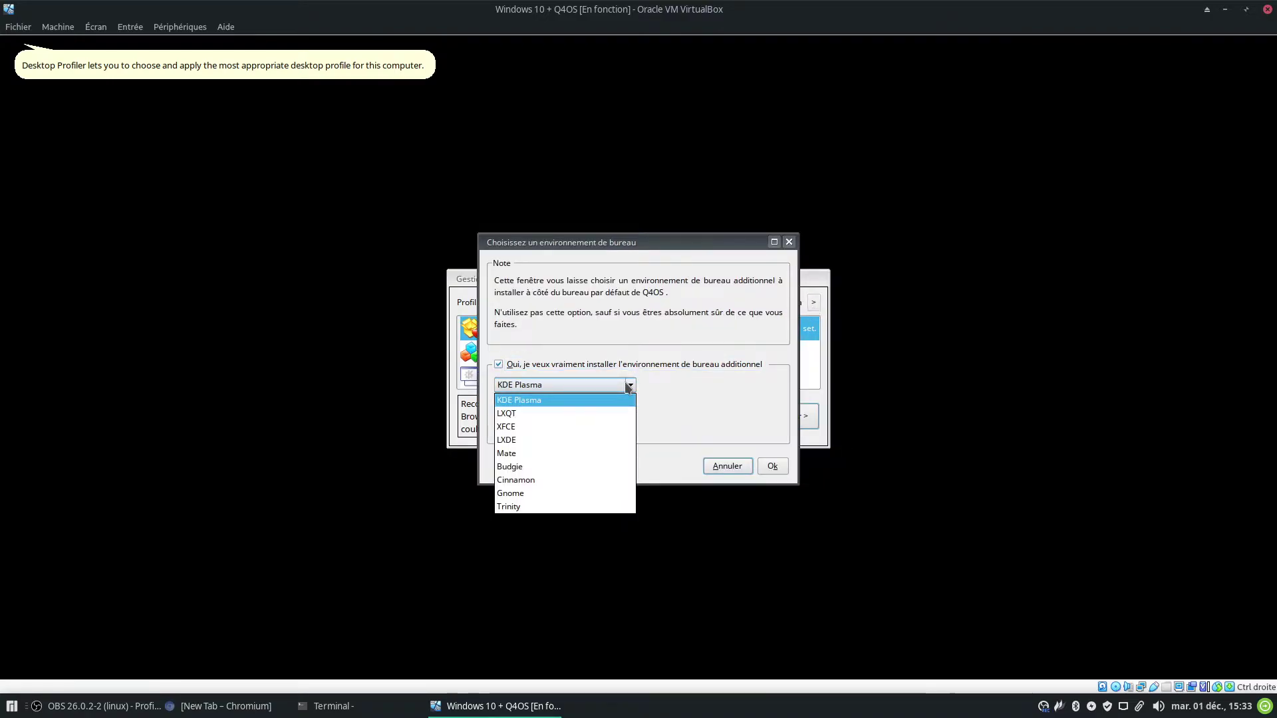
{"action": "left_click", "coordinate": [626, 384]}
{"action": "left_click", "coordinate": [634, 366]}
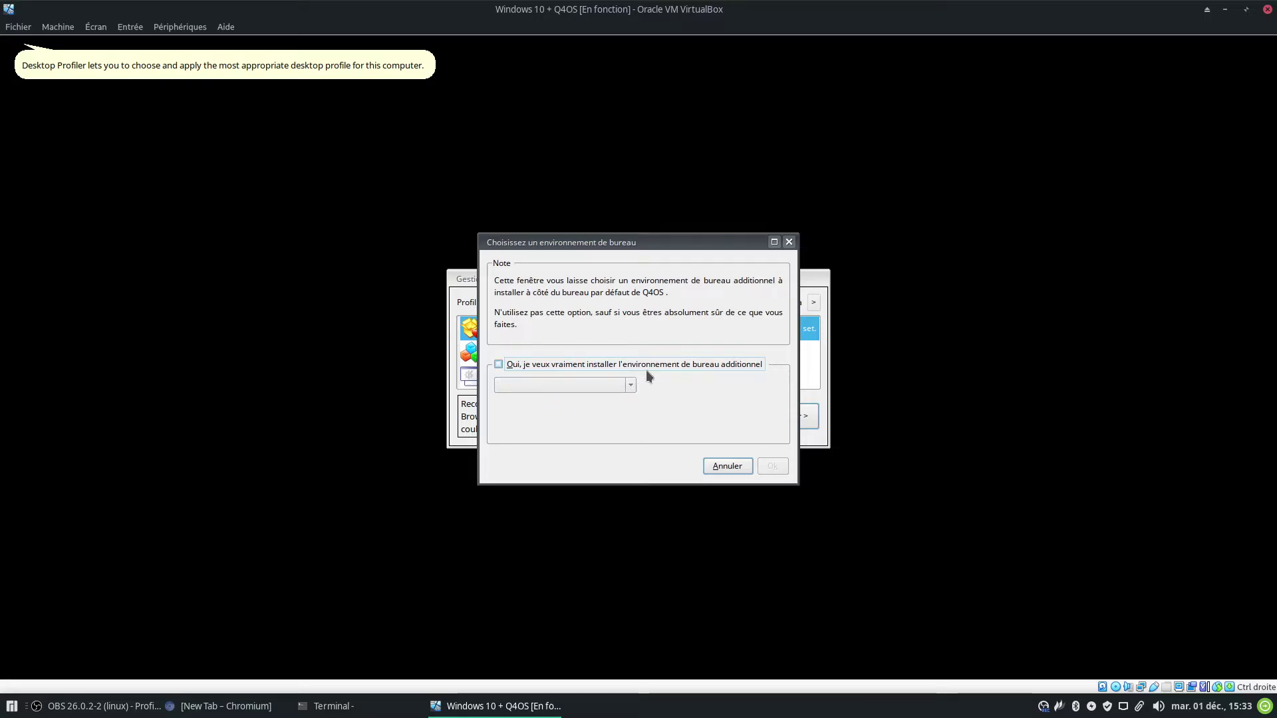
{"action": "left_click", "coordinate": [732, 471]}
Step: Enable installing an additional desktop environment with KDE Plasma selected, and start installing the profile
{"action": "left_click", "coordinate": [810, 304]}
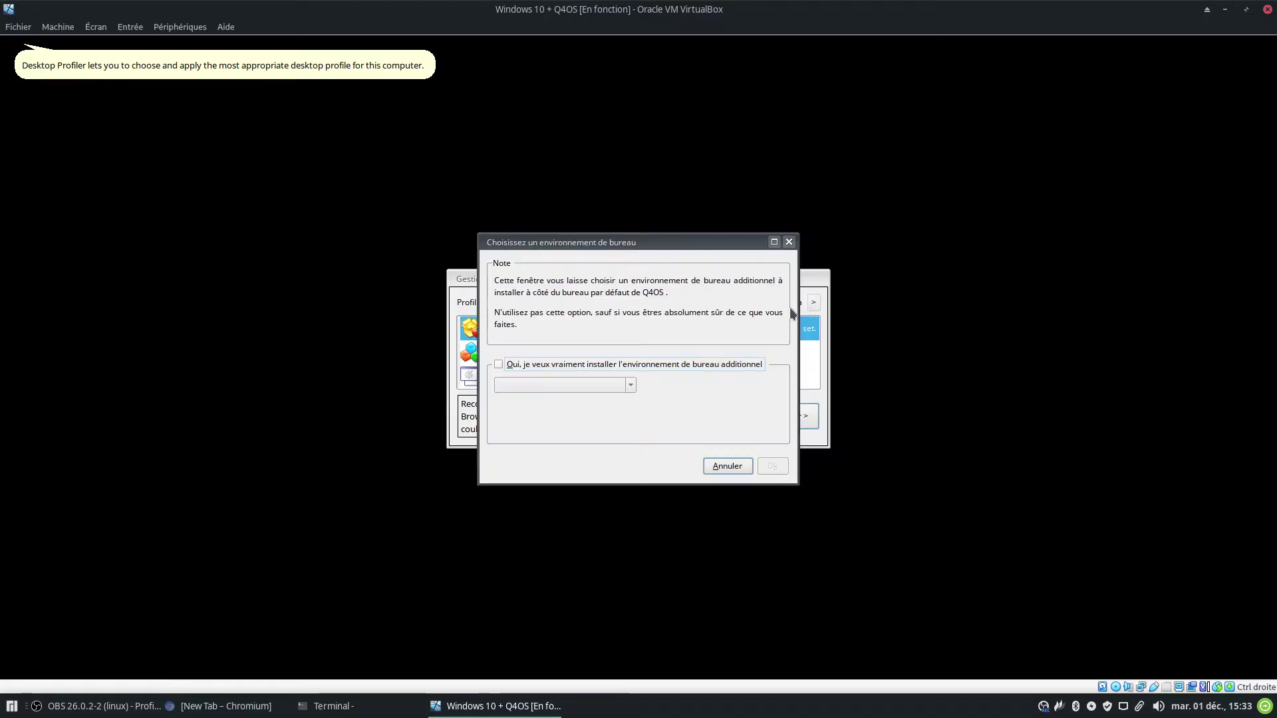
{"action": "left_click", "coordinate": [640, 366]}
{"action": "left_click", "coordinate": [619, 384]}
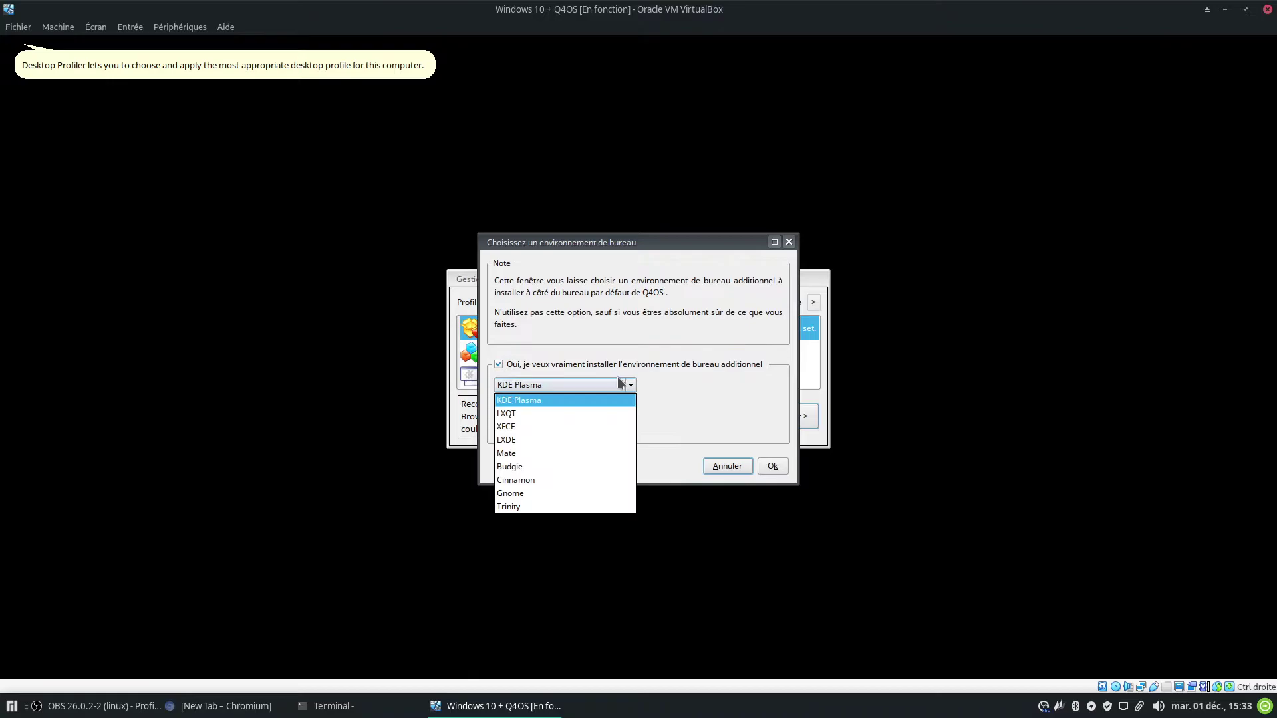
{"action": "left_click", "coordinate": [618, 378]}
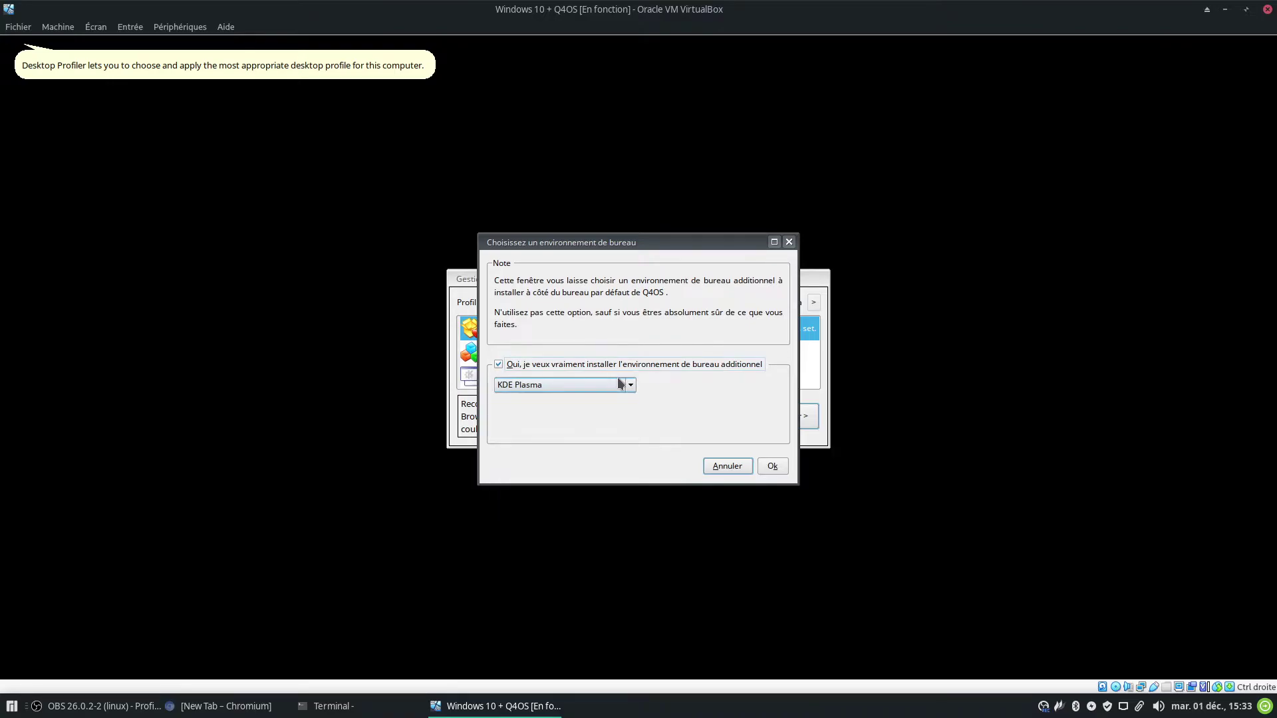
{"action": "left_click", "coordinate": [763, 466]}
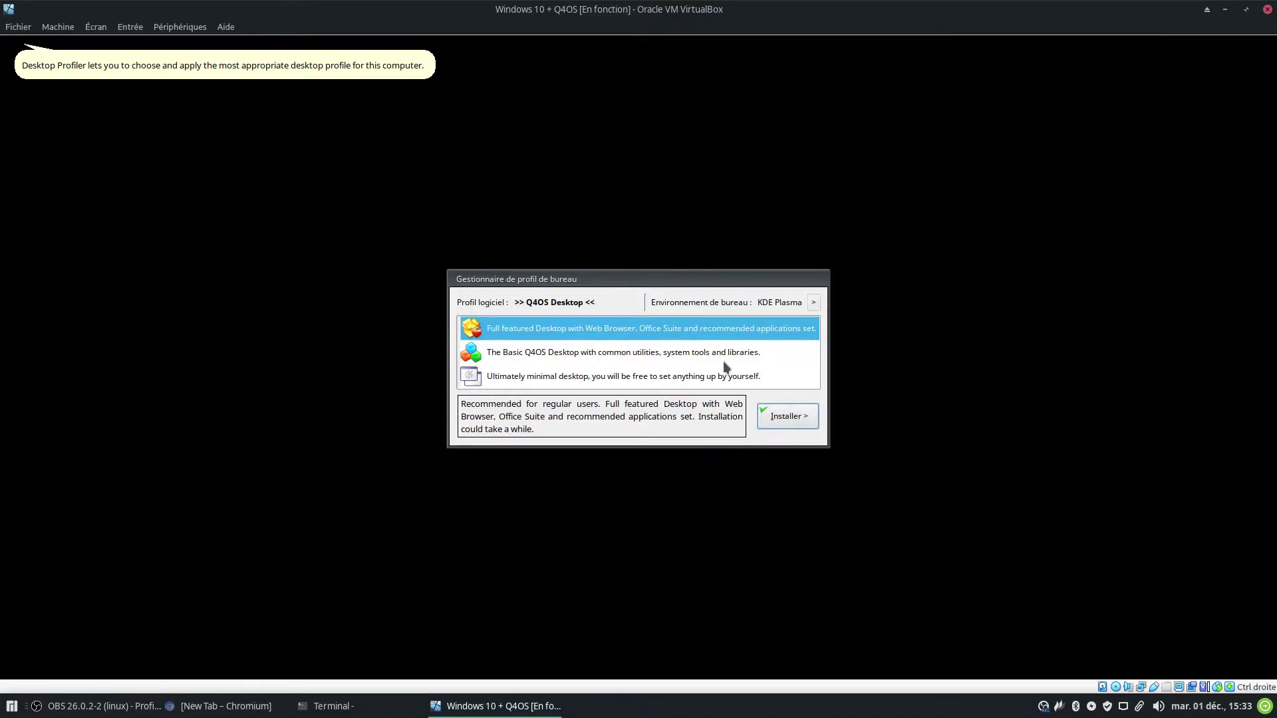
{"action": "left_click", "coordinate": [782, 423]}
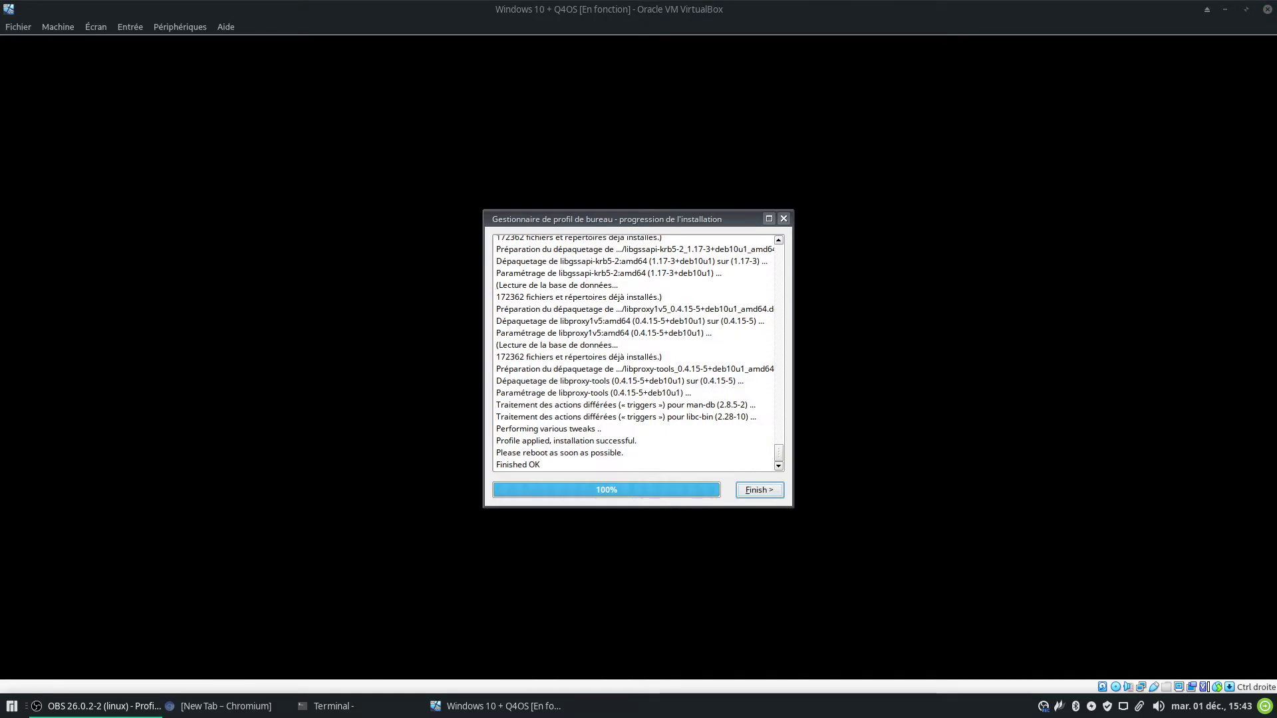
Step: Finish the desktop profile installation, restart the virtual machine and choose Q4OS Centaurus as the operating system to boot
{"action": "left_click", "coordinate": [772, 490]}
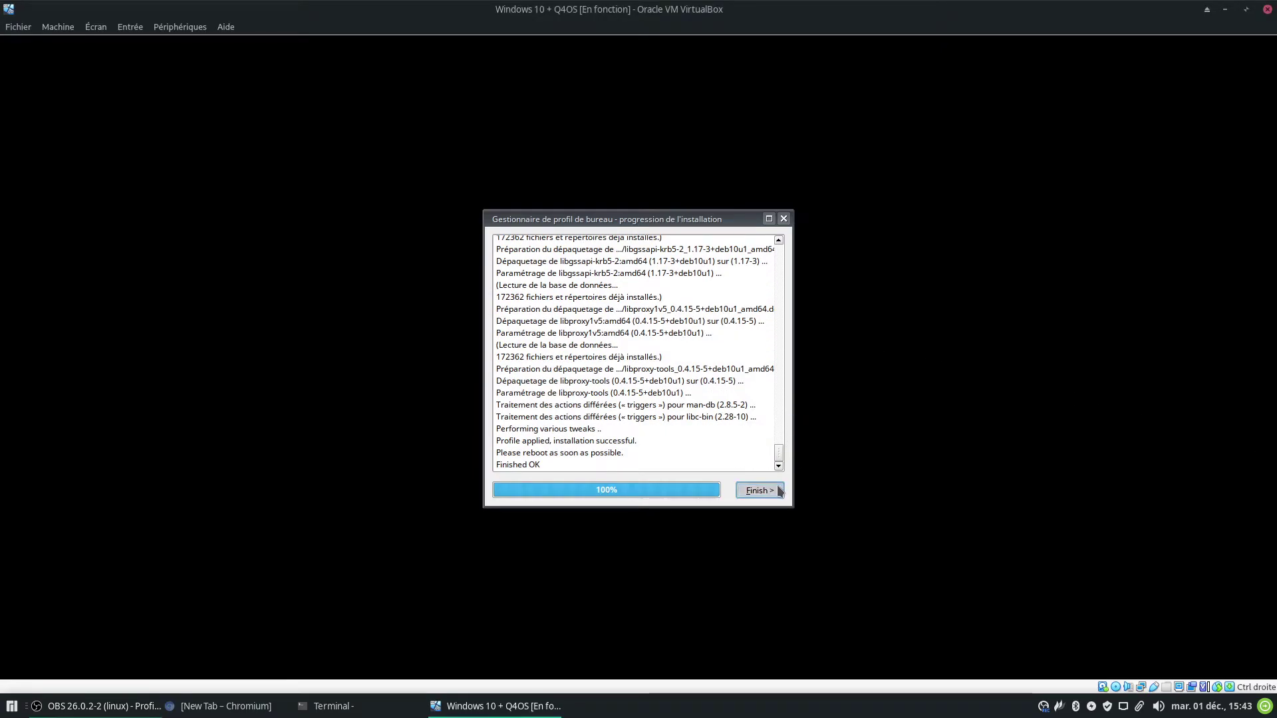
{"action": "left_click", "coordinate": [642, 394]}
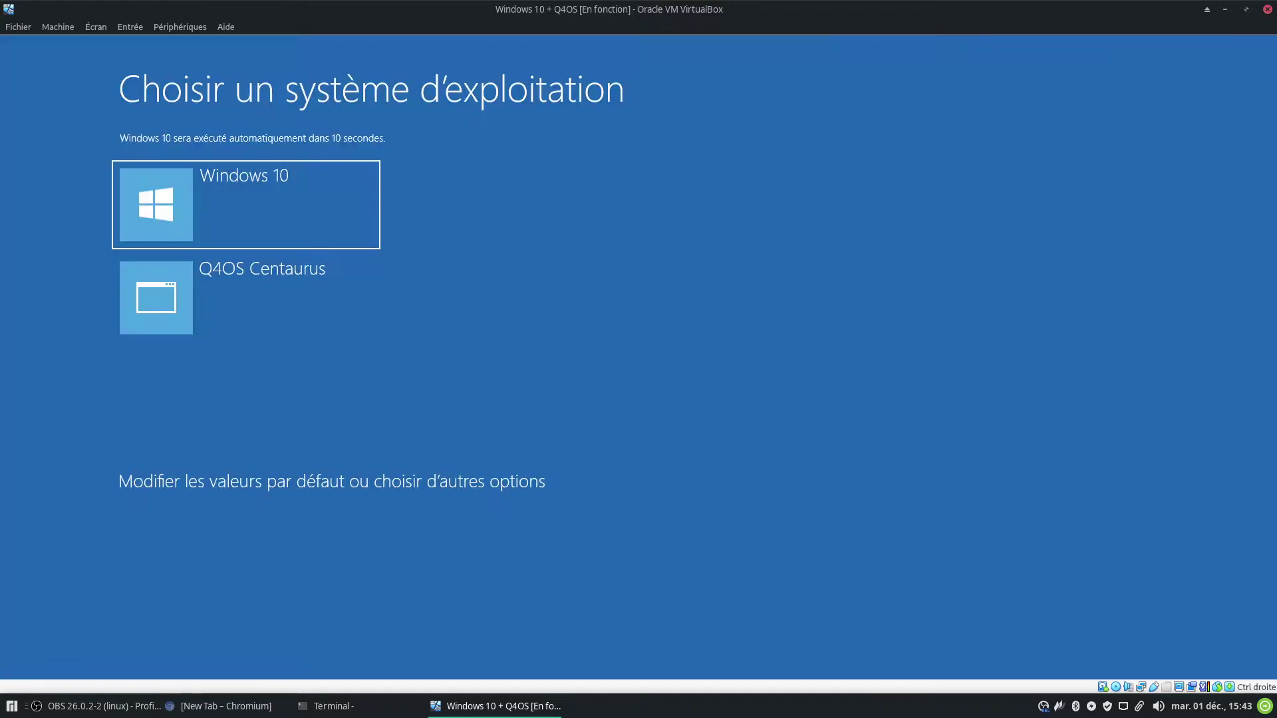
{"action": "left_click", "coordinate": [318, 297]}
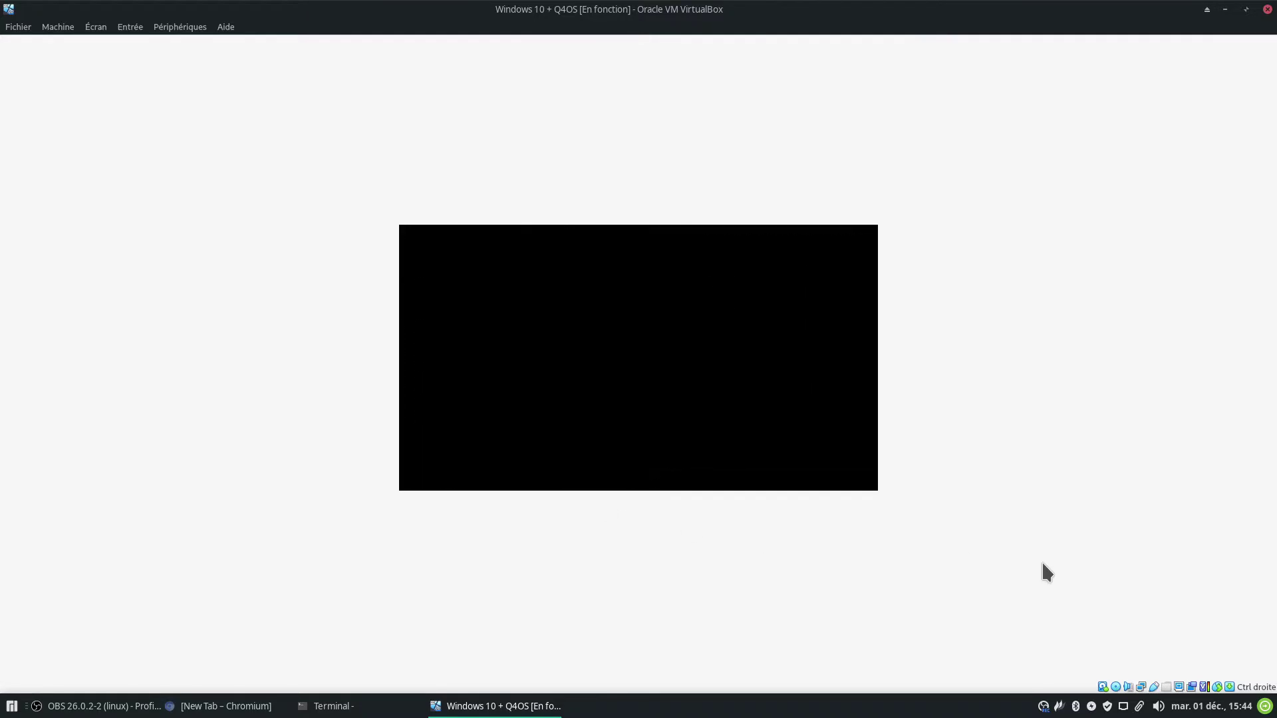
Step: Enter the account password on the login screen and log in to the desktop
{"action": "mouse_move", "coordinate": [1207, 690]}
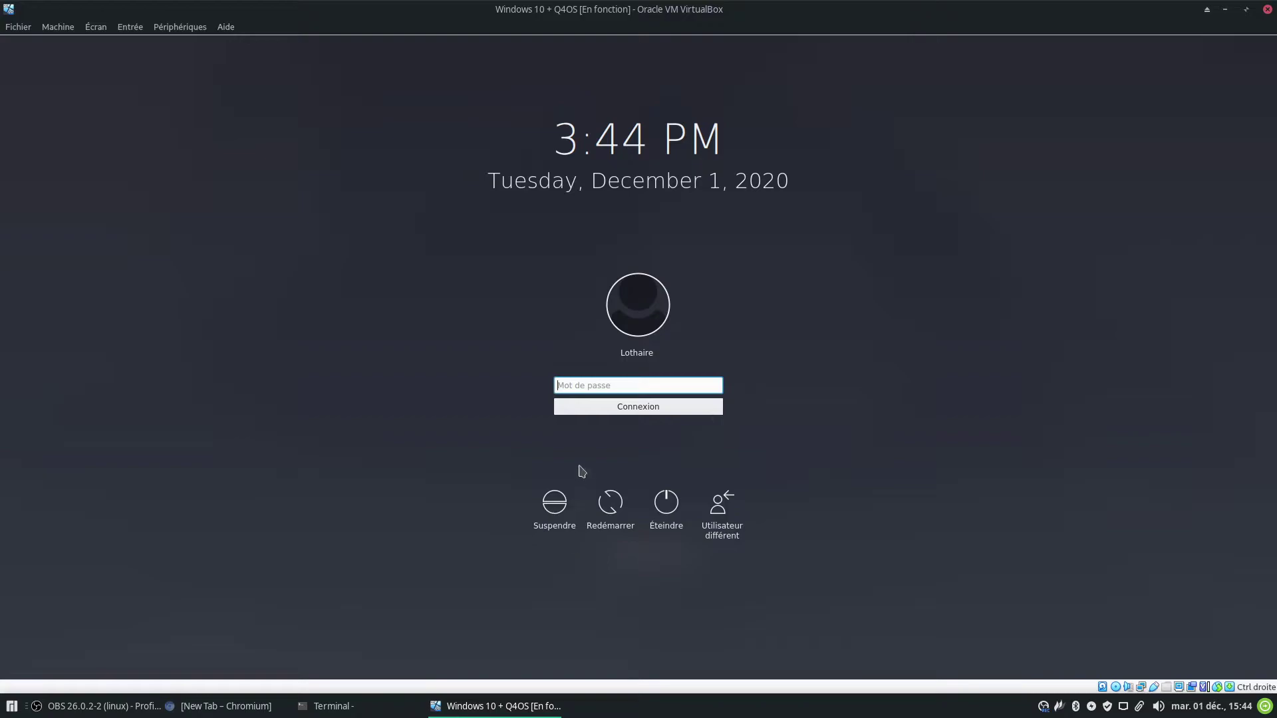
{"action": "type", "text": "••"}
{"action": "left_click", "coordinate": [664, 399]}
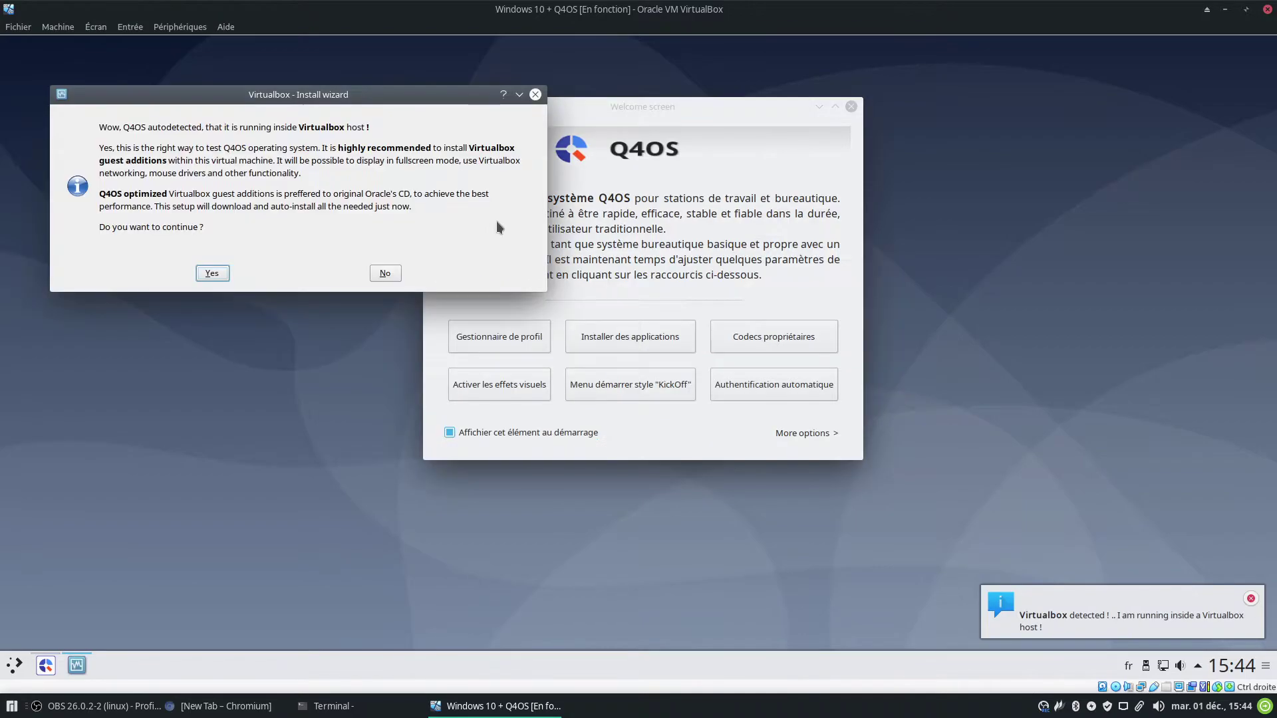
Step: Move the Welcome screen clear of the Virtualbox install wizard, try its profile manager, and agree to install the guest additions
{"action": "left_click_drag", "start_coordinate": [716, 113], "coordinate": [842, 117]}
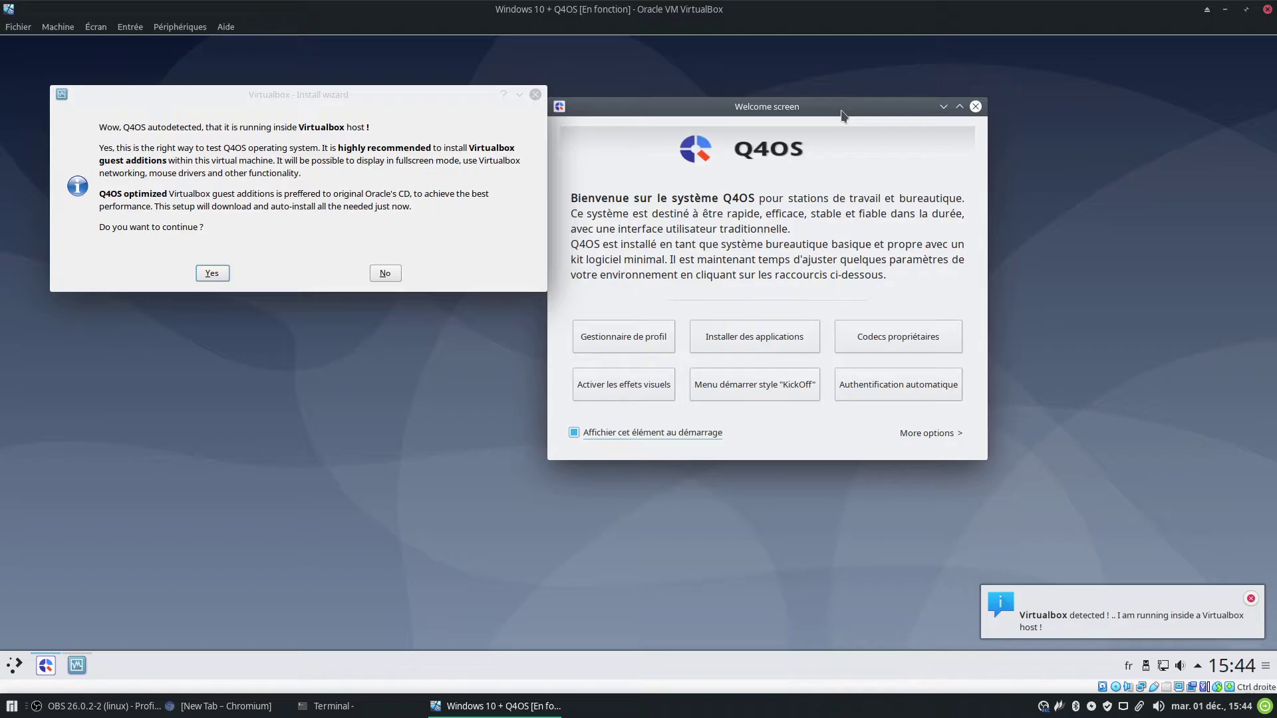
{"action": "left_click", "coordinate": [667, 333]}
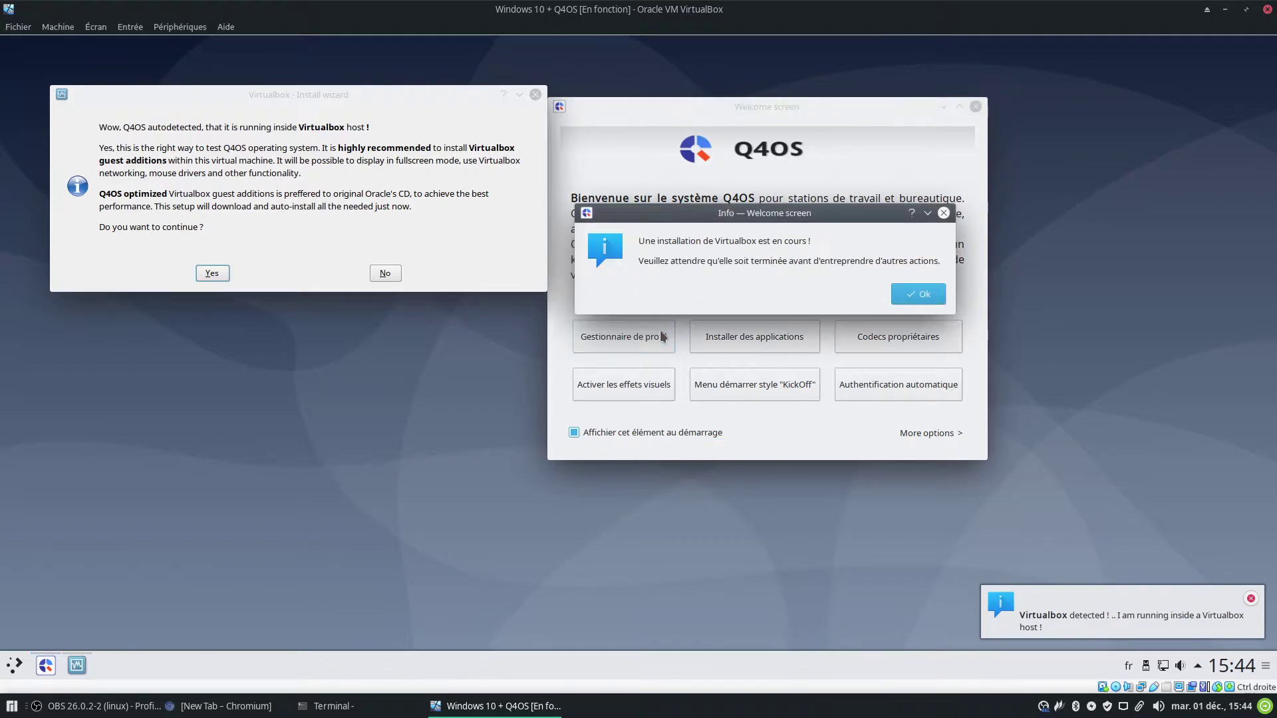
{"action": "left_click", "coordinate": [914, 292]}
{"action": "left_click", "coordinate": [209, 278]}
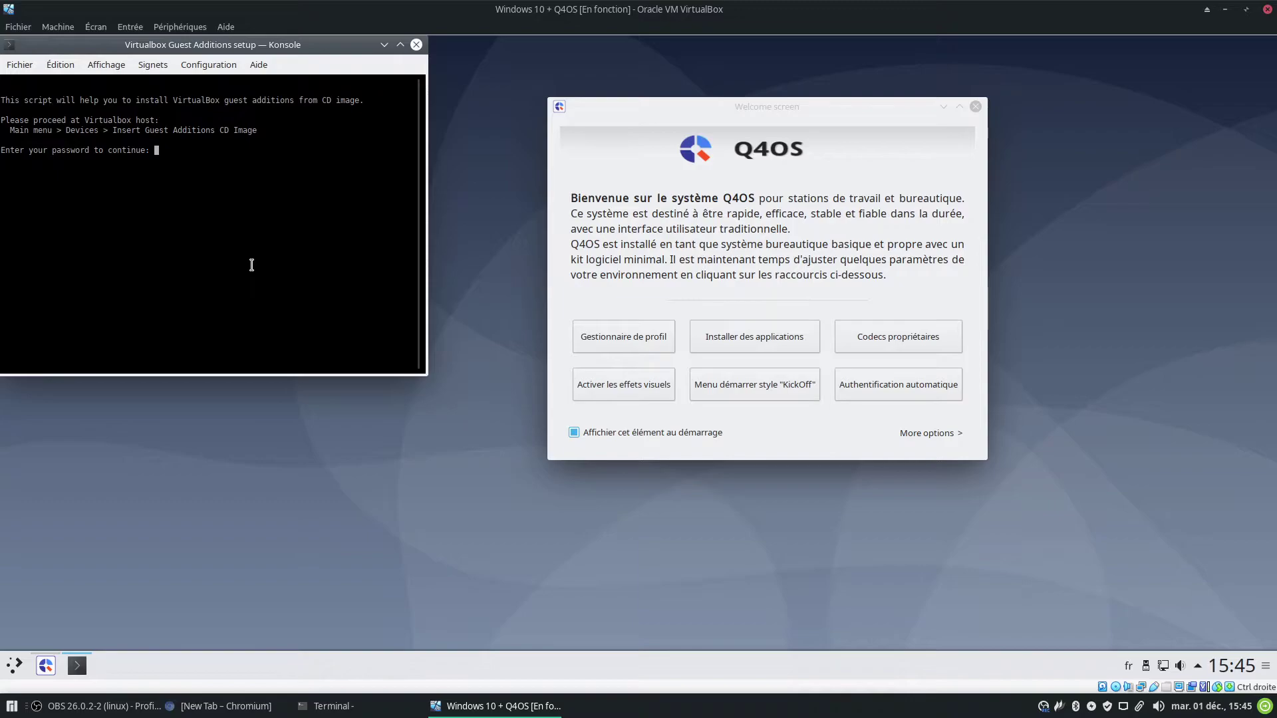
Step: Try to insert the Guest Additions CD image into the virtual machine, expand the error's details and dismiss it
{"action": "left_click", "coordinate": [129, 27]}
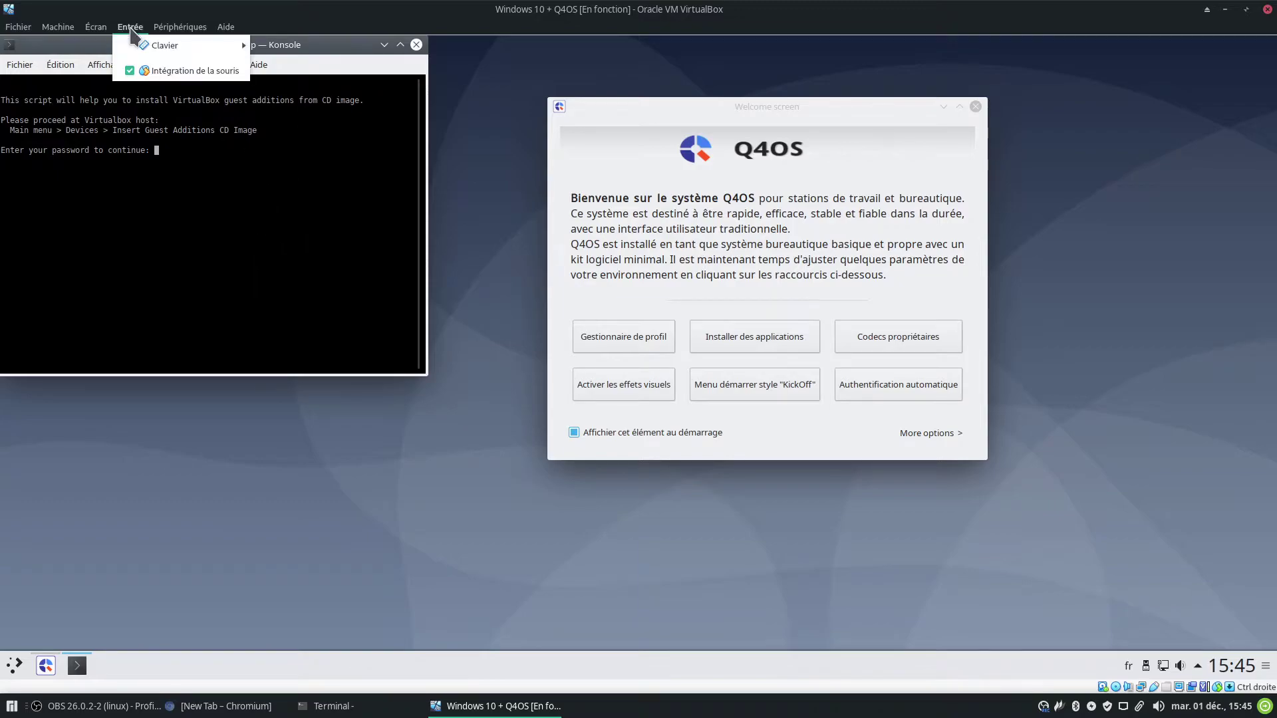
{"action": "mouse_move", "coordinate": [96, 28]}
{"action": "mouse_move", "coordinate": [180, 27]}
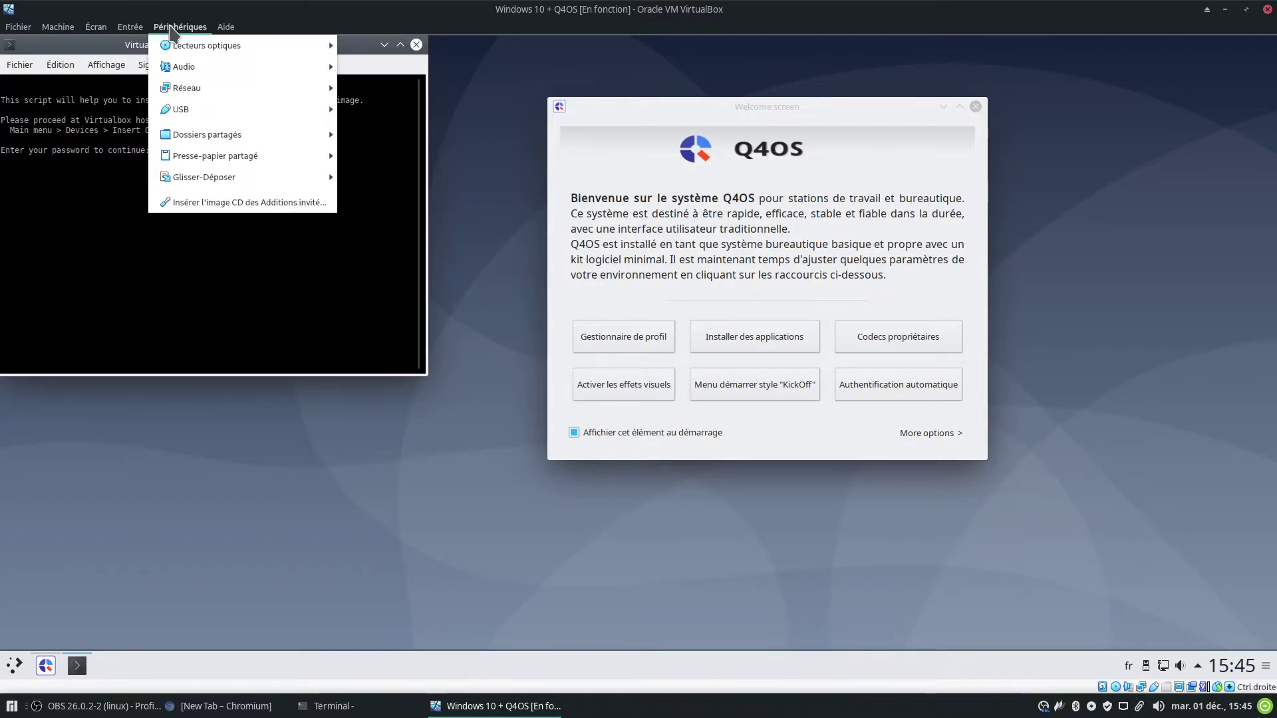
{"action": "left_click", "coordinate": [222, 202]}
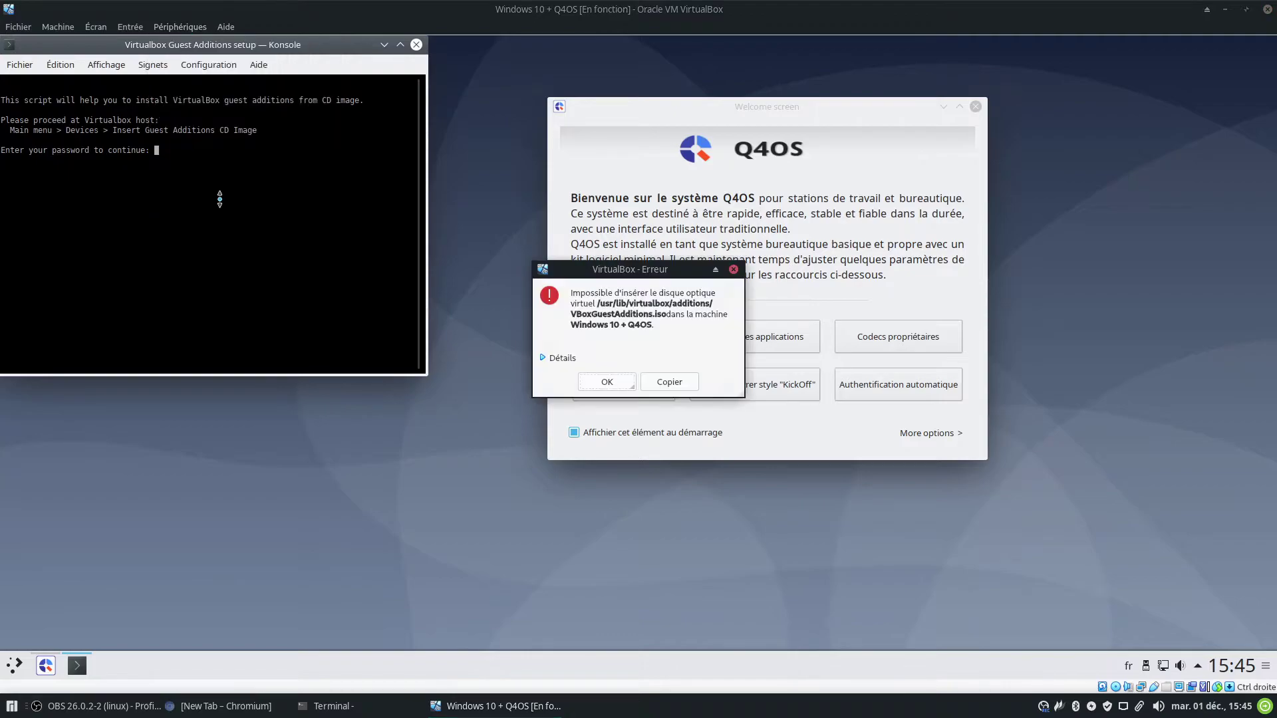
{"action": "left_click", "coordinate": [563, 359]}
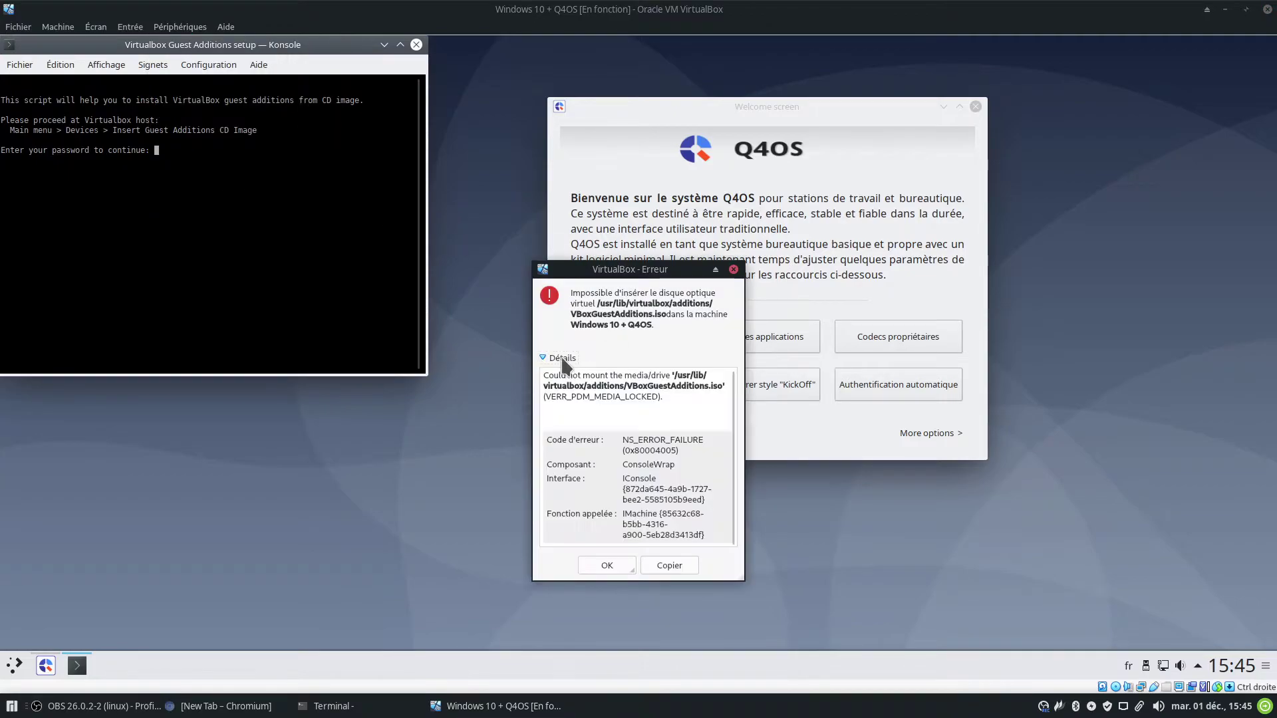
{"action": "left_click", "coordinate": [607, 565]}
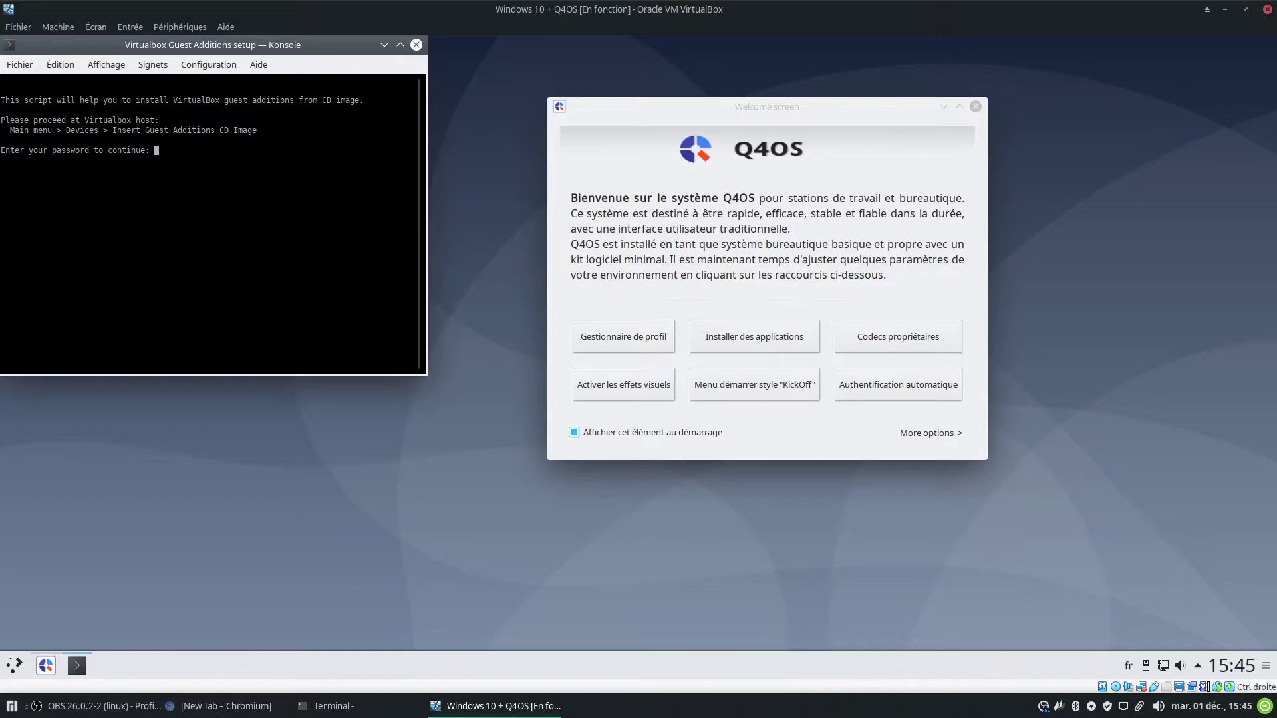
Step: Confirm the account password in the Guest Additions setup, install the required packages, build the guest modules and close the terminal
{"action": "key", "text": "Return"}
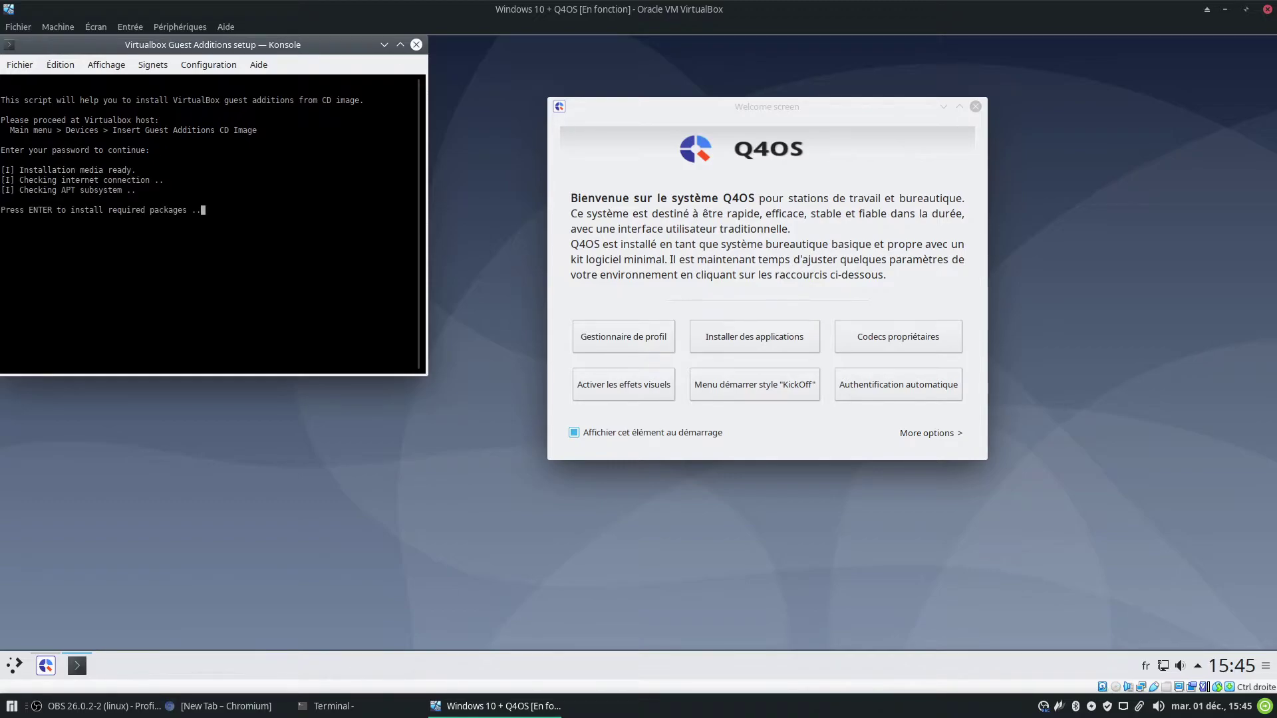
{"action": "key", "text": "Return"}
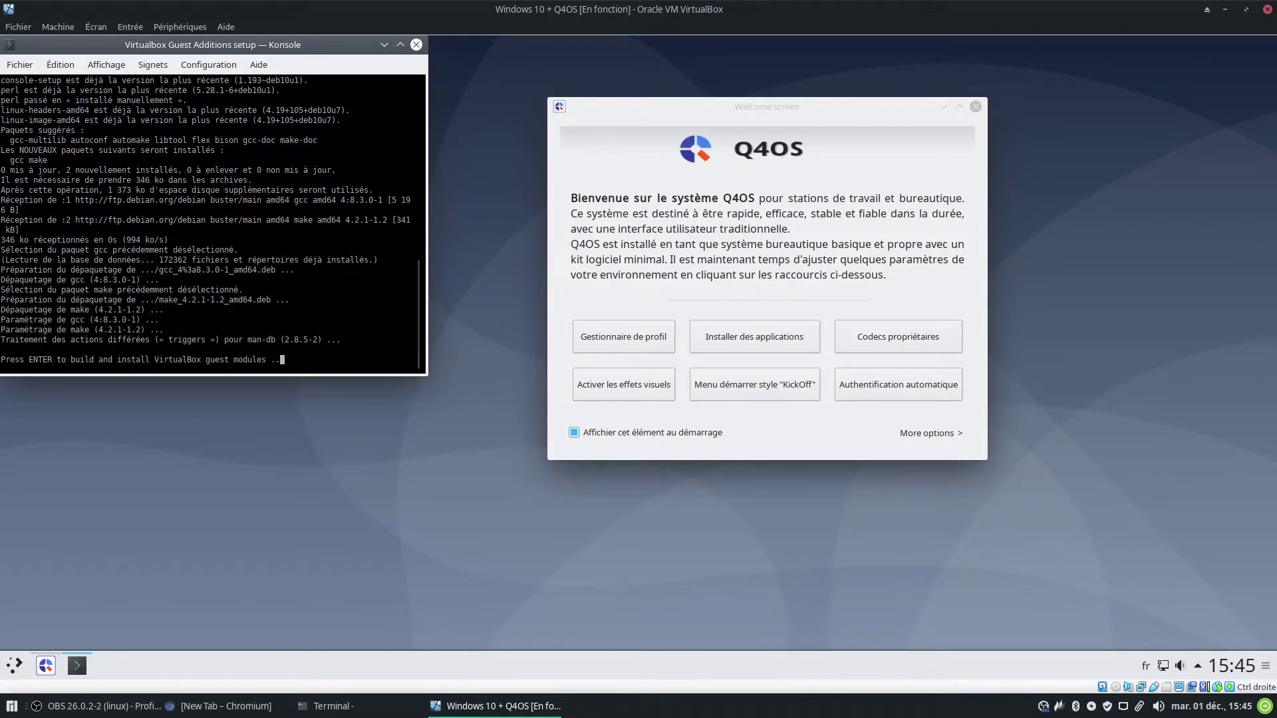
{"action": "key", "text": "Return"}
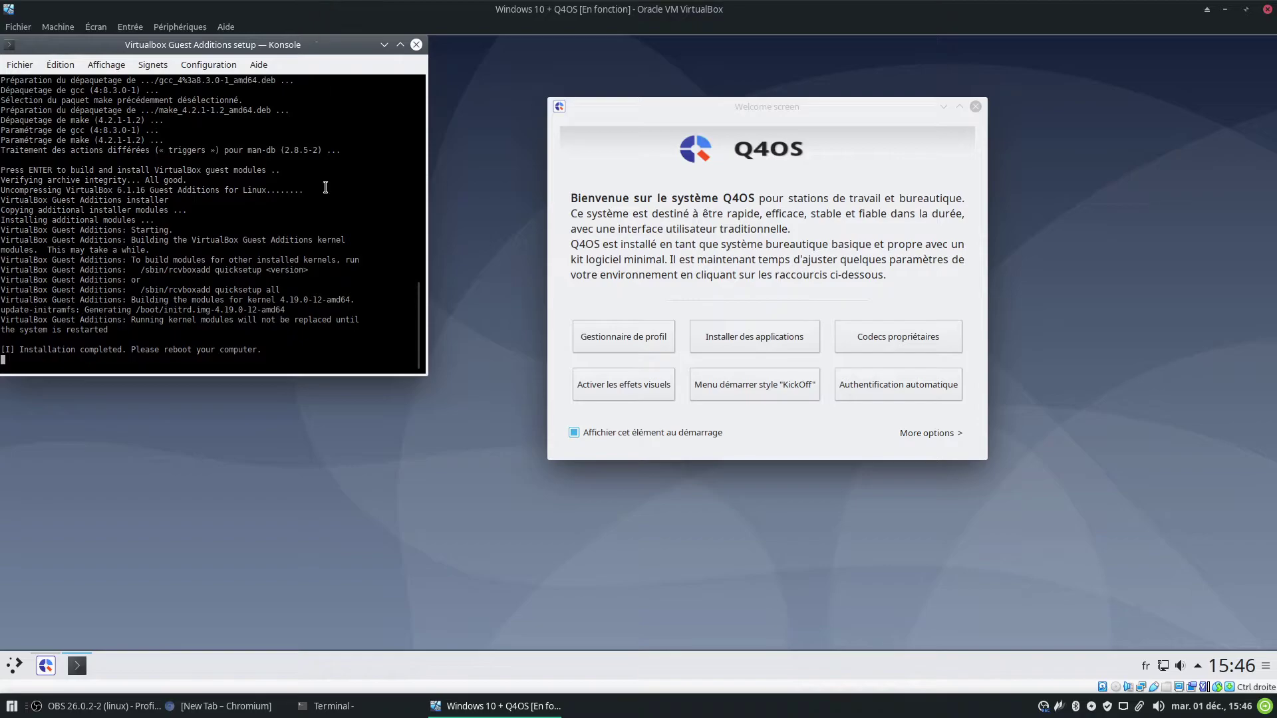
{"action": "key", "text": "Return"}
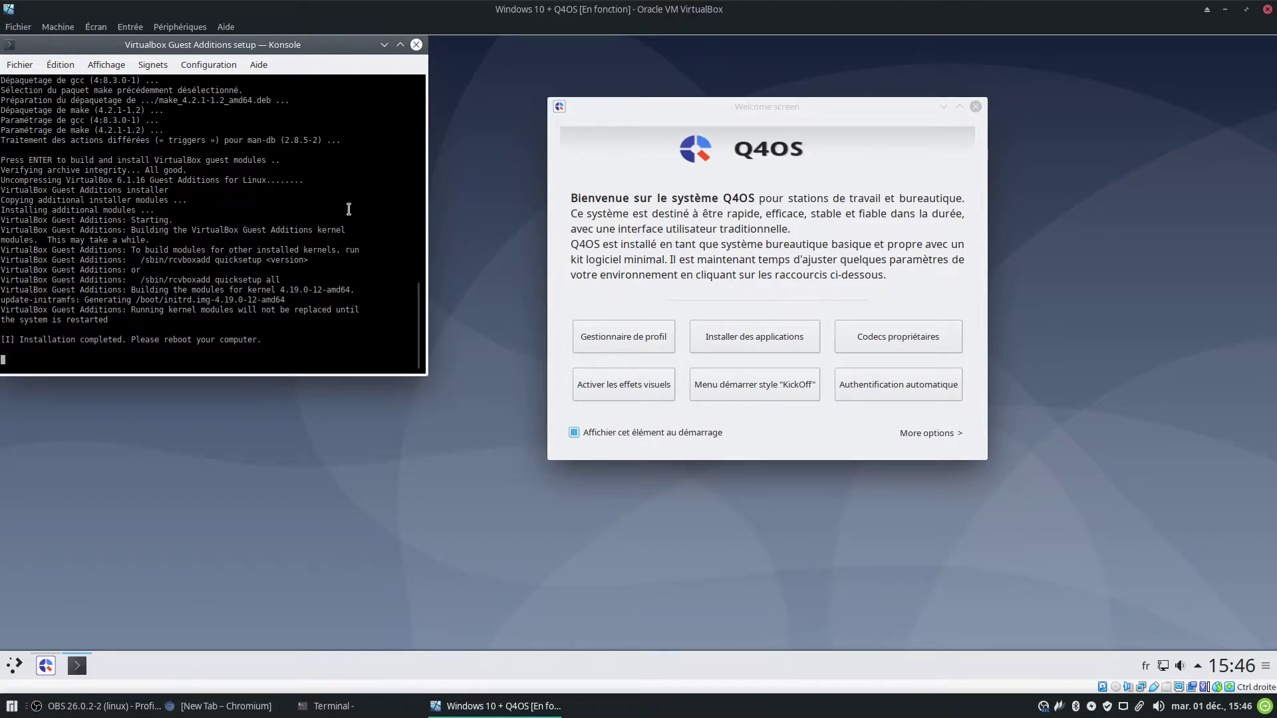
{"action": "left_click", "coordinate": [416, 44]}
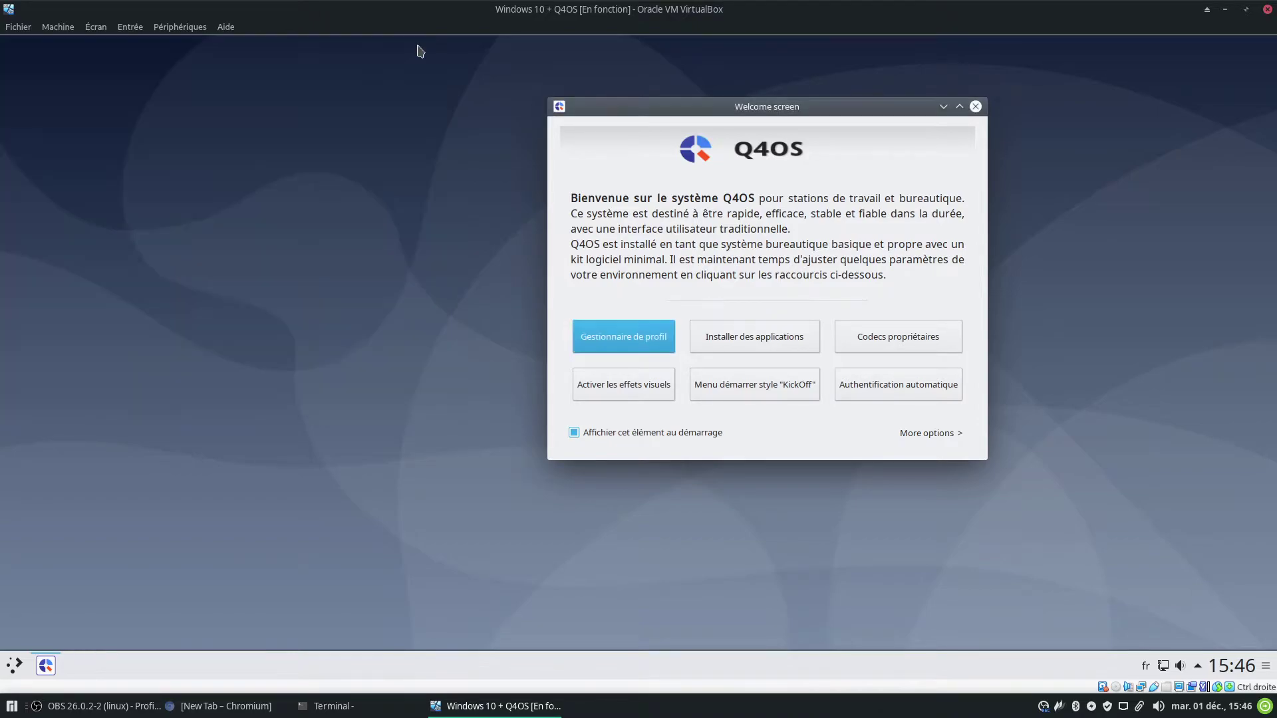
Step: Open the visual effects settings from the Welcome screen, maximize them and look through the available desktop effects
{"action": "left_click", "coordinate": [657, 369]}
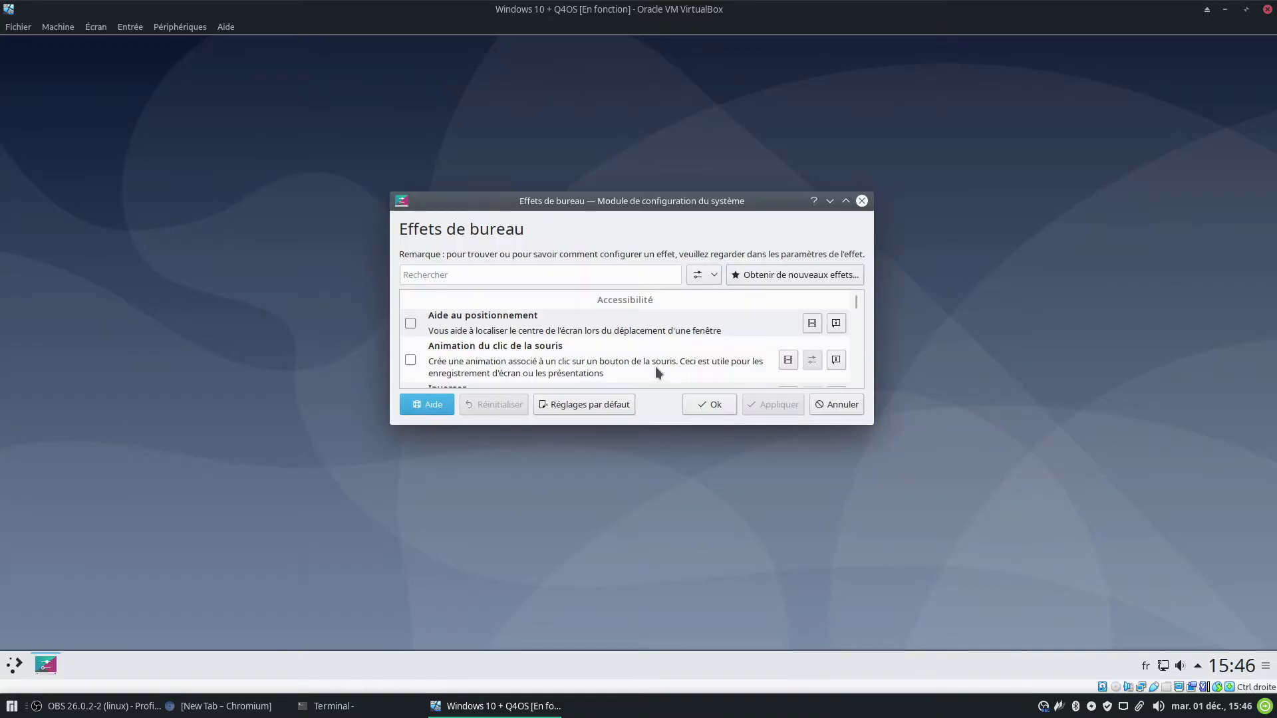
{"action": "left_click", "coordinate": [844, 201]}
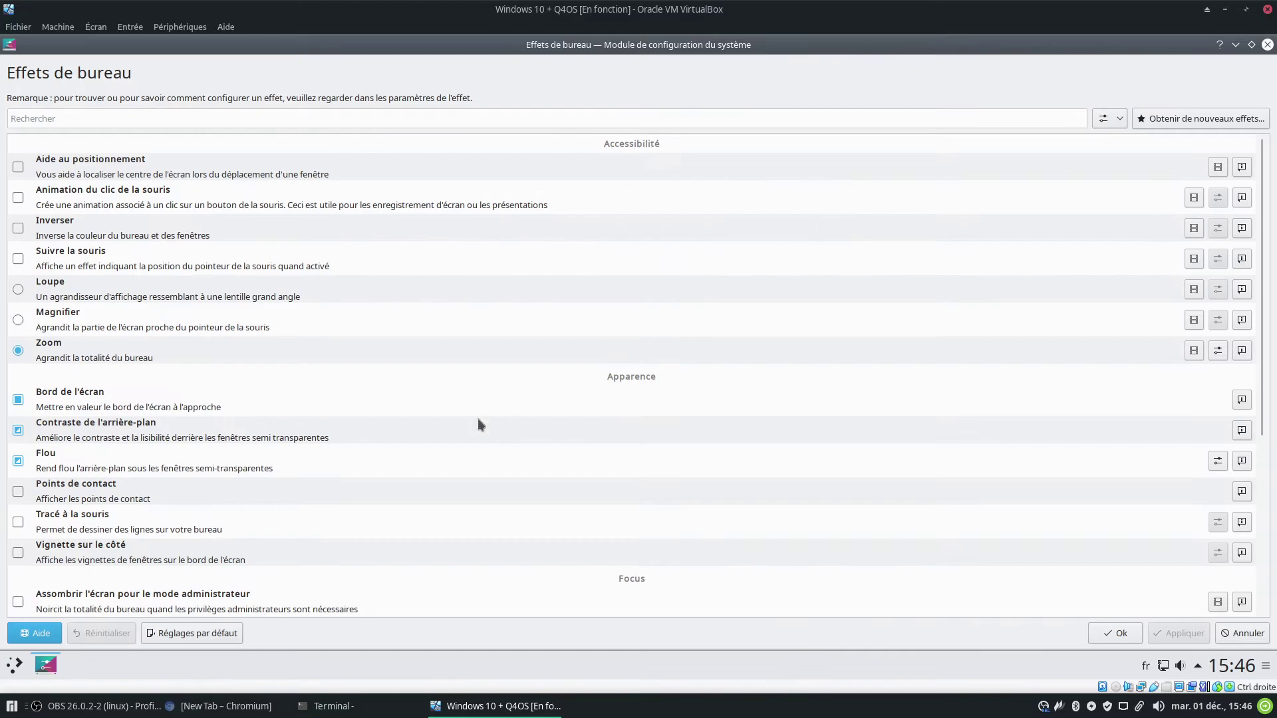
{"action": "scroll", "coordinate": [418, 428], "scroll_direction": "down", "scroll_amount": 5}
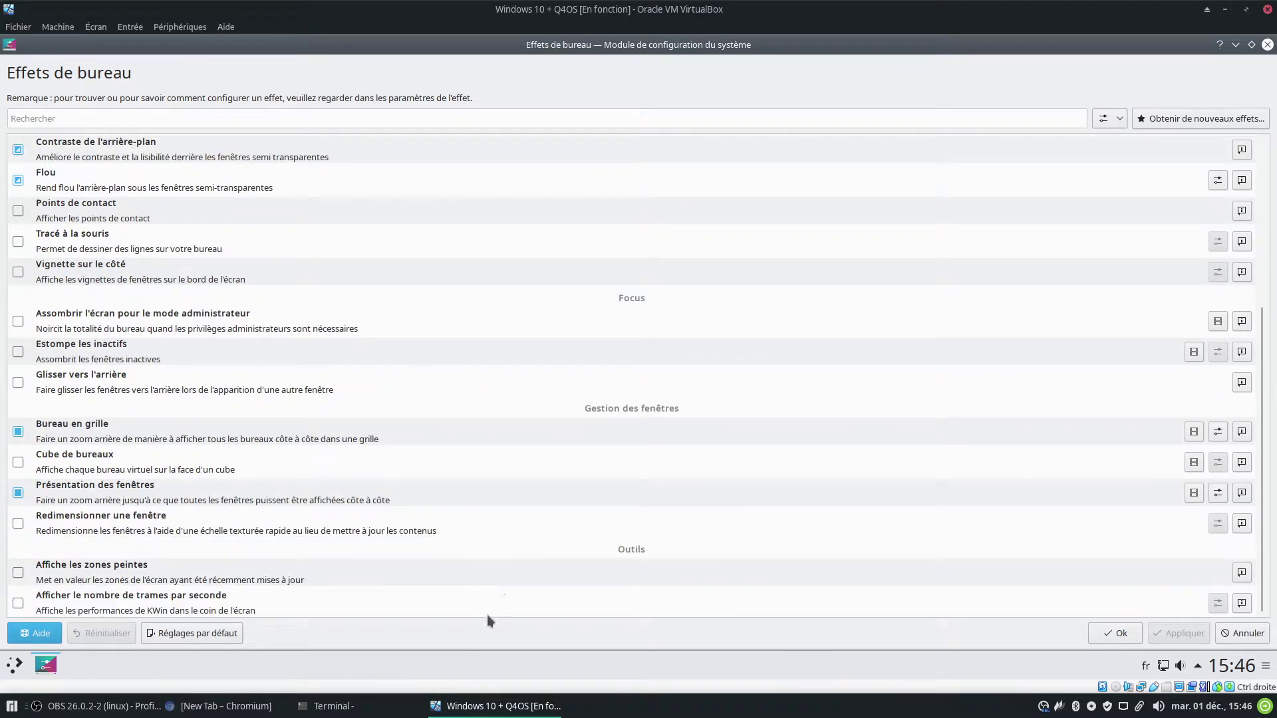
Step: Enable and apply the desktop effect "Redimensionner une fenêtre", restore and resize the settings window to test it, and maximize the window again
{"action": "left_click", "coordinate": [18, 524]}
{"action": "left_click", "coordinate": [1236, 46]}
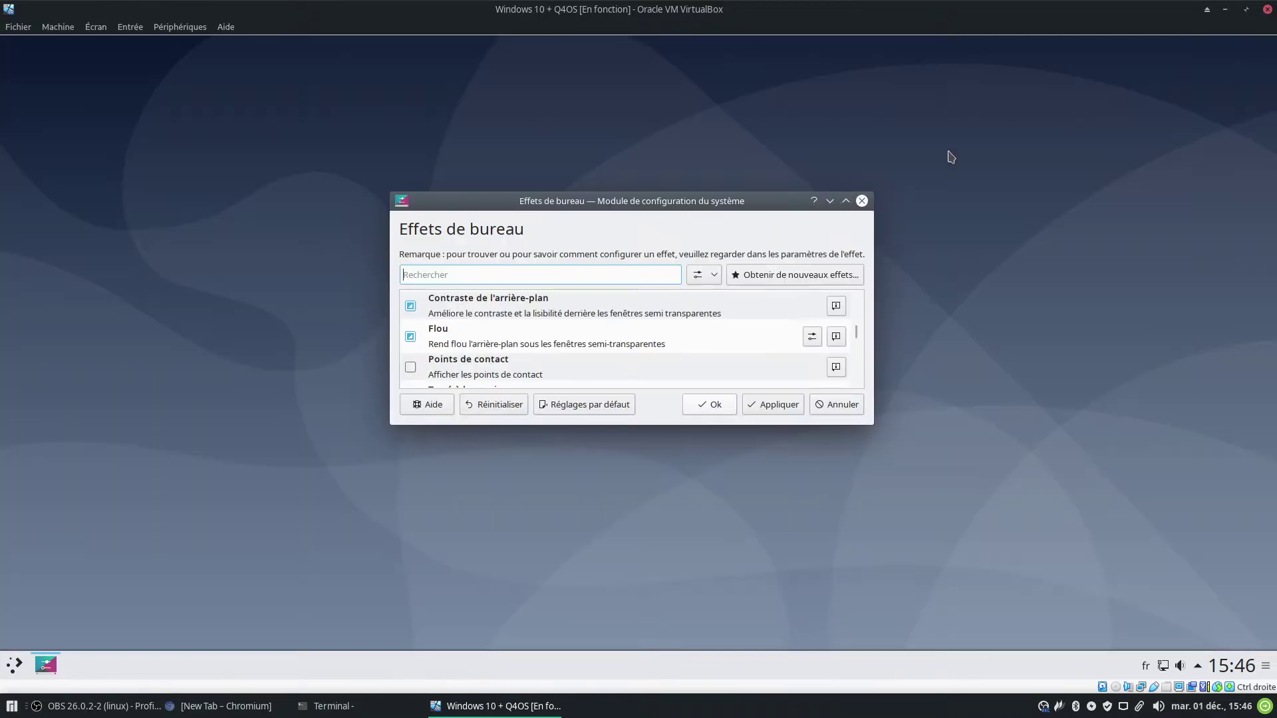
{"action": "left_click_drag", "start_coordinate": [873, 191], "coordinate": [1186, 83]}
{"action": "left_click", "coordinate": [997, 403]}
{"action": "left_click", "coordinate": [1161, 93]}
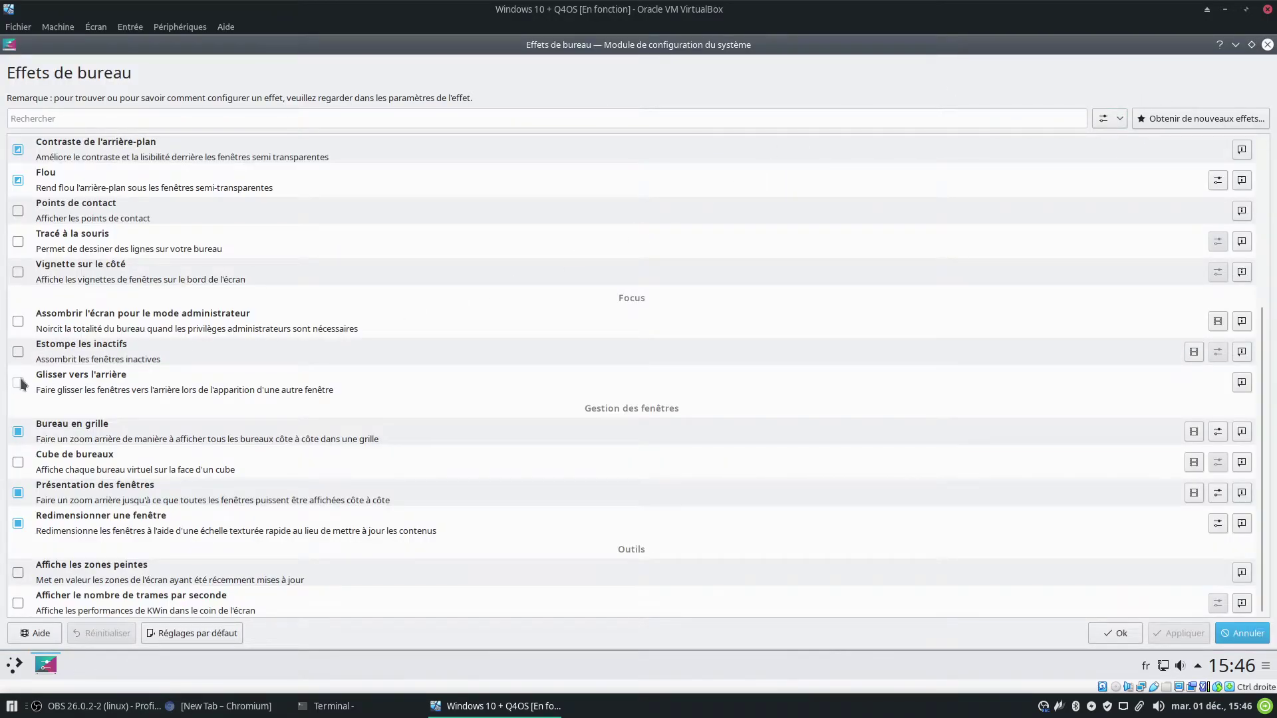
Step: Enable and apply the "Points de contact" effect, and test it by restoring and slightly enlarging the settings window
{"action": "left_click", "coordinate": [19, 211]}
{"action": "left_click", "coordinate": [1178, 633]}
{"action": "double_click", "coordinate": [1071, 46]}
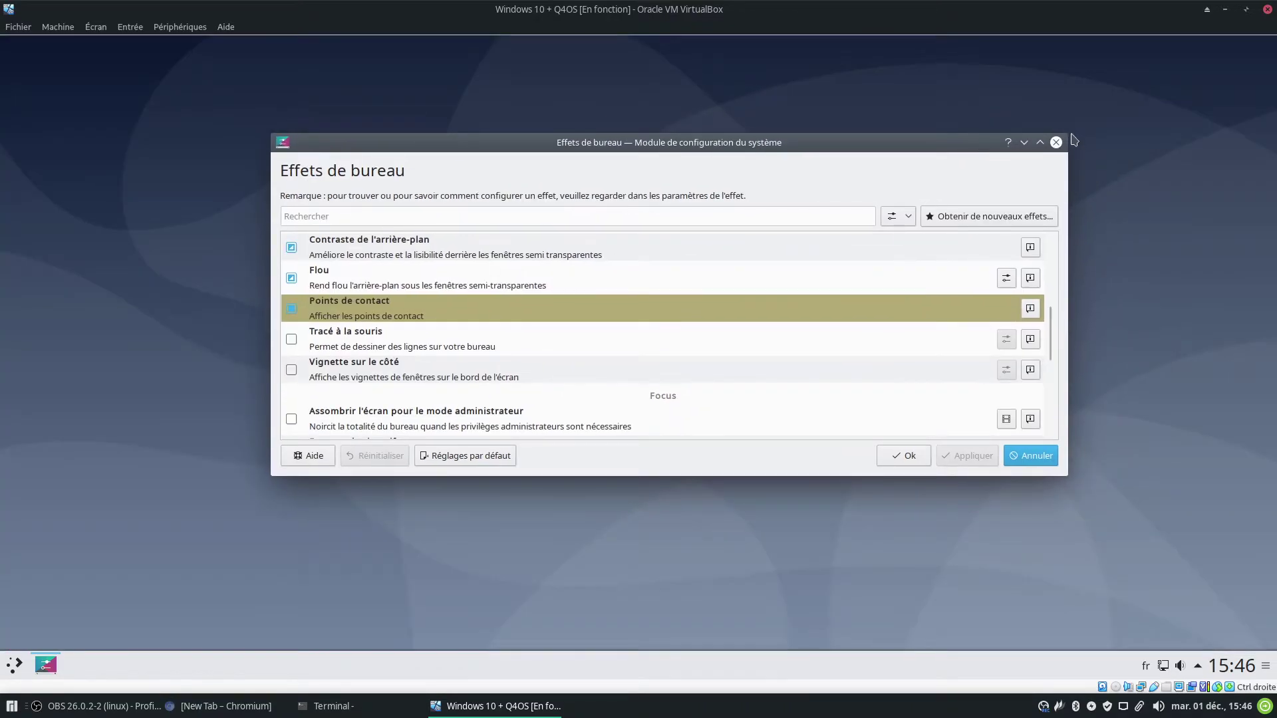
{"action": "left_click_drag", "start_coordinate": [1070, 140], "coordinate": [1083, 112]}
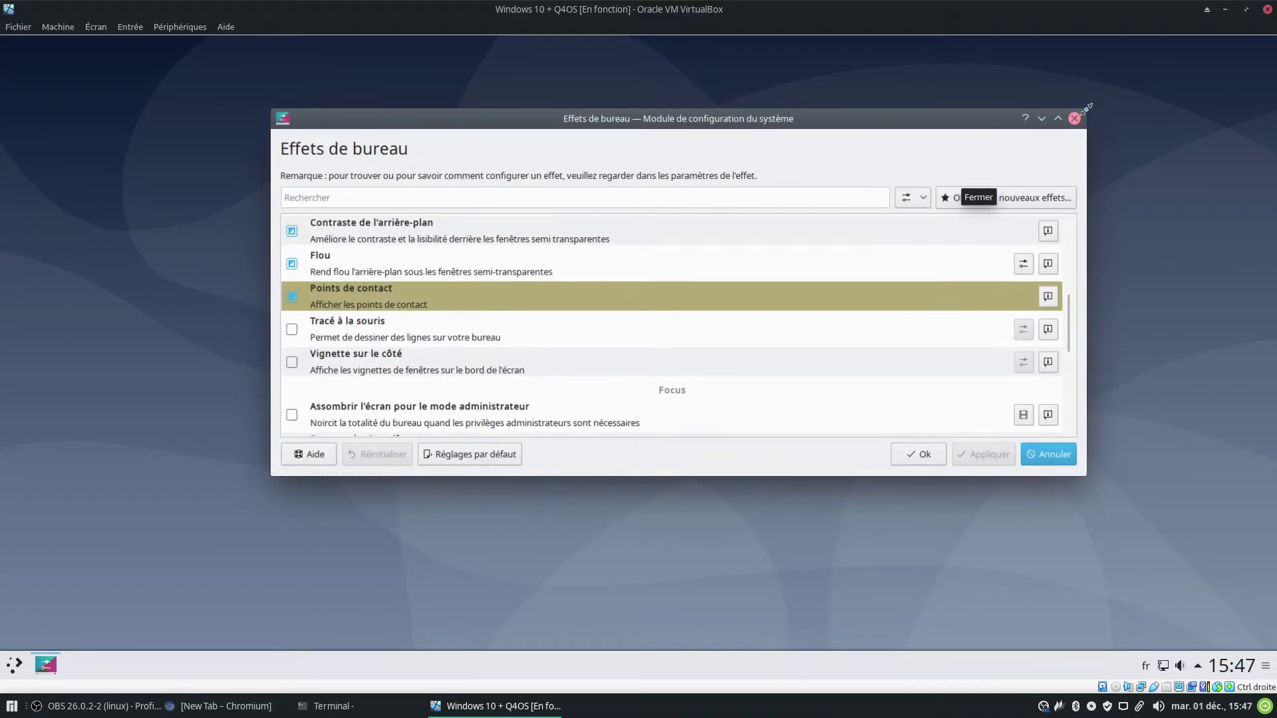
Step: Set both the blur intensity and noise intensity of the "Flou" effect to the maximum (Fort), apply them, and test by moving the settings window
{"action": "left_click", "coordinate": [1025, 253]}
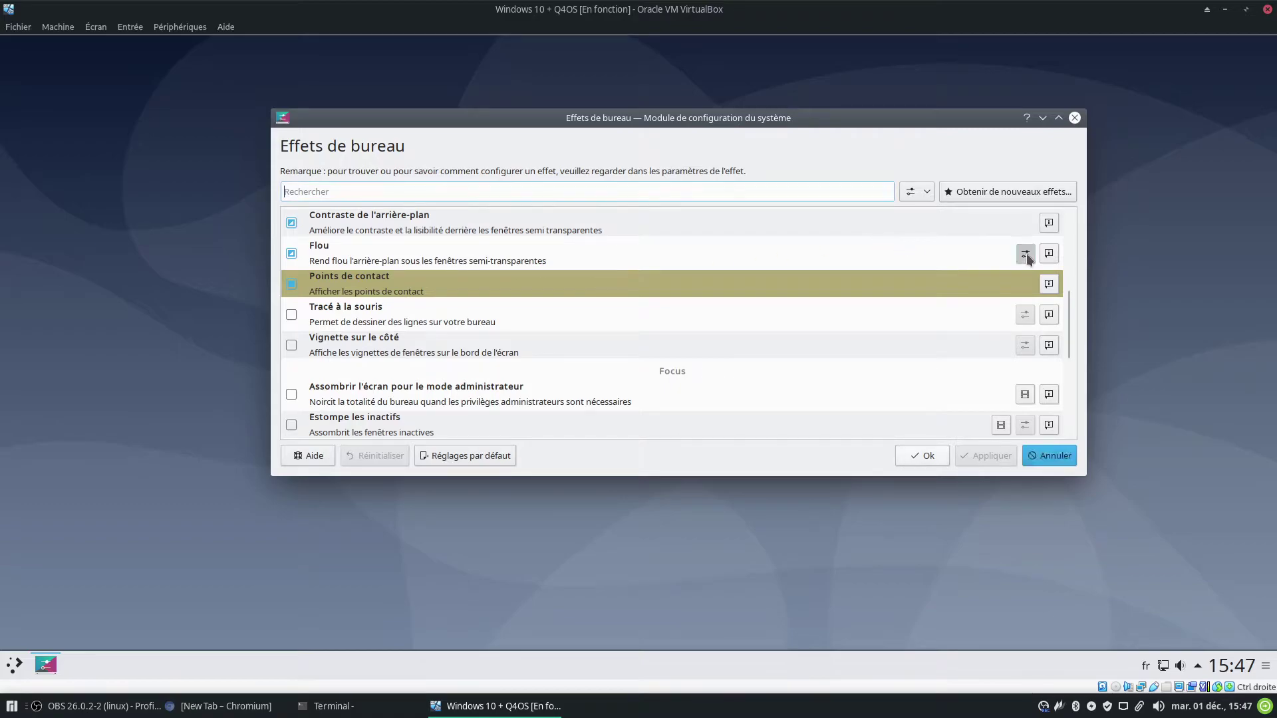
{"action": "left_click_drag", "start_coordinate": [684, 300], "coordinate": [749, 301]}
{"action": "left_click", "coordinate": [718, 363]}
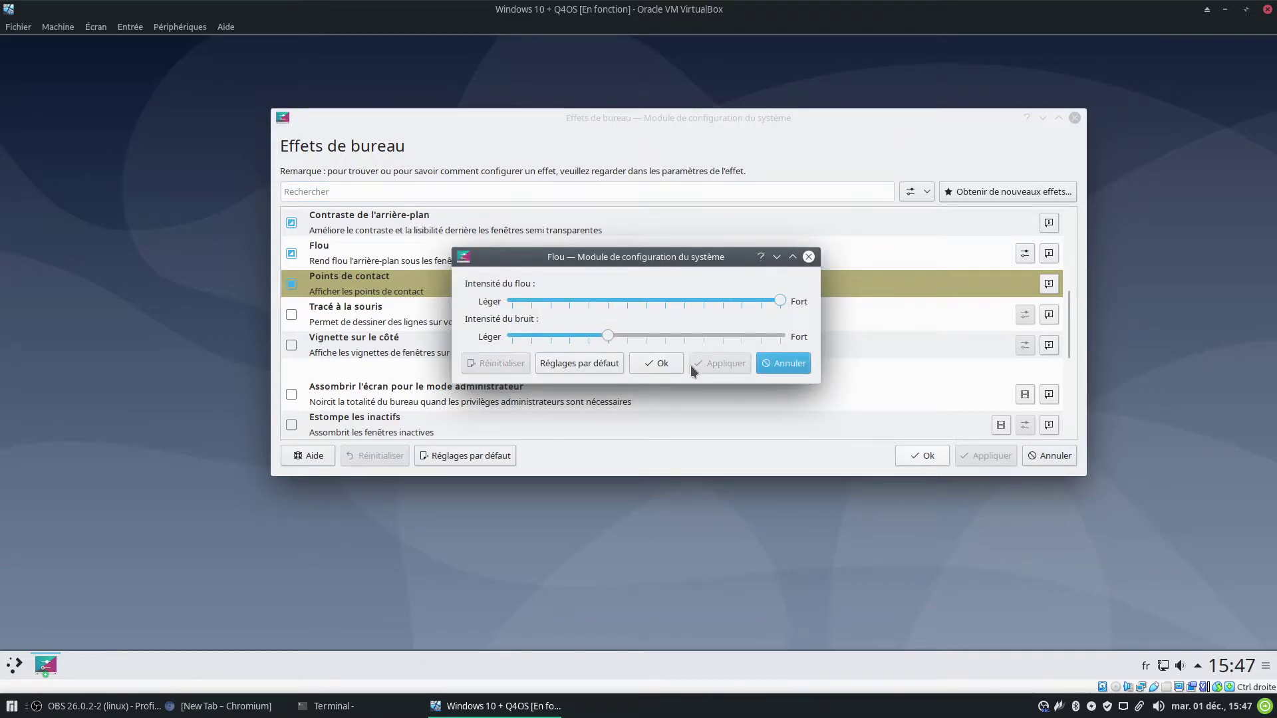
{"action": "left_click_drag", "start_coordinate": [613, 335], "coordinate": [781, 336]}
{"action": "left_click", "coordinate": [732, 365]}
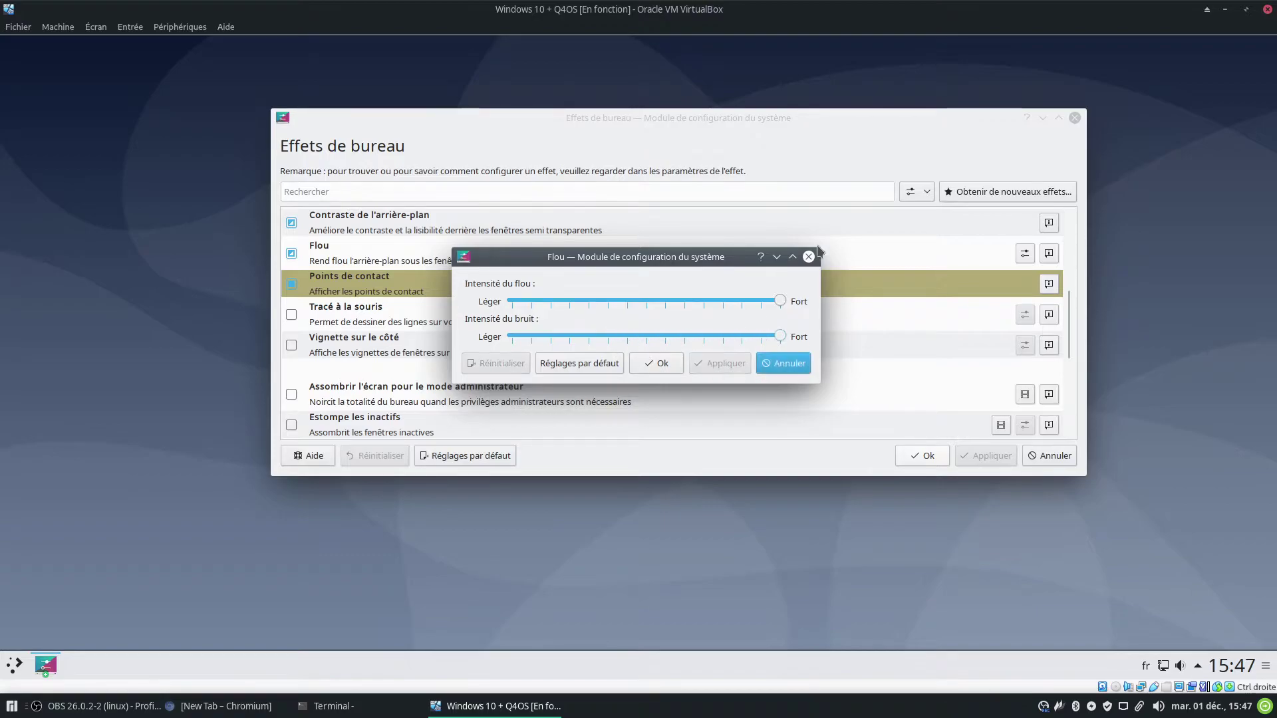
{"action": "left_click", "coordinate": [644, 370]}
{"action": "left_click_drag", "start_coordinate": [720, 121], "coordinate": [658, 160]}
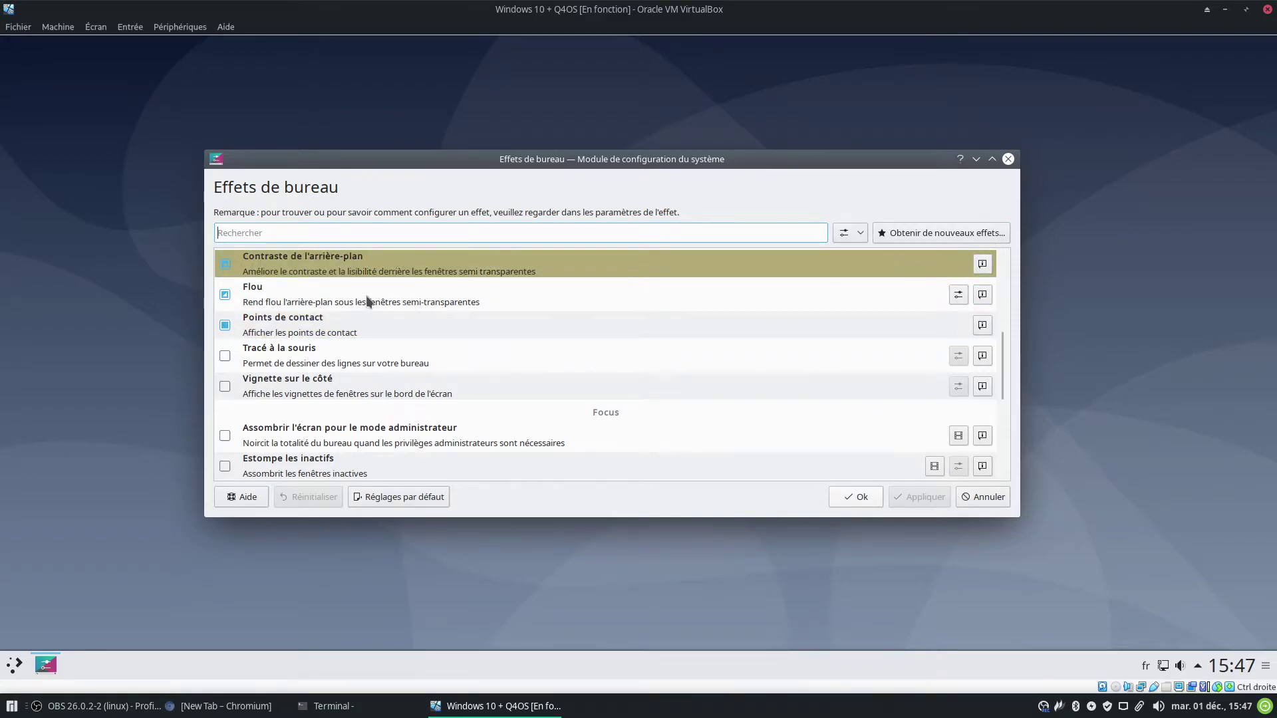
Step: Browse the downloadable new desktop effects sorted by most downloaded, most recent and rating, and close the extension installer
{"action": "scroll", "coordinate": [513, 425], "scroll_direction": "down", "scroll_amount": 5}
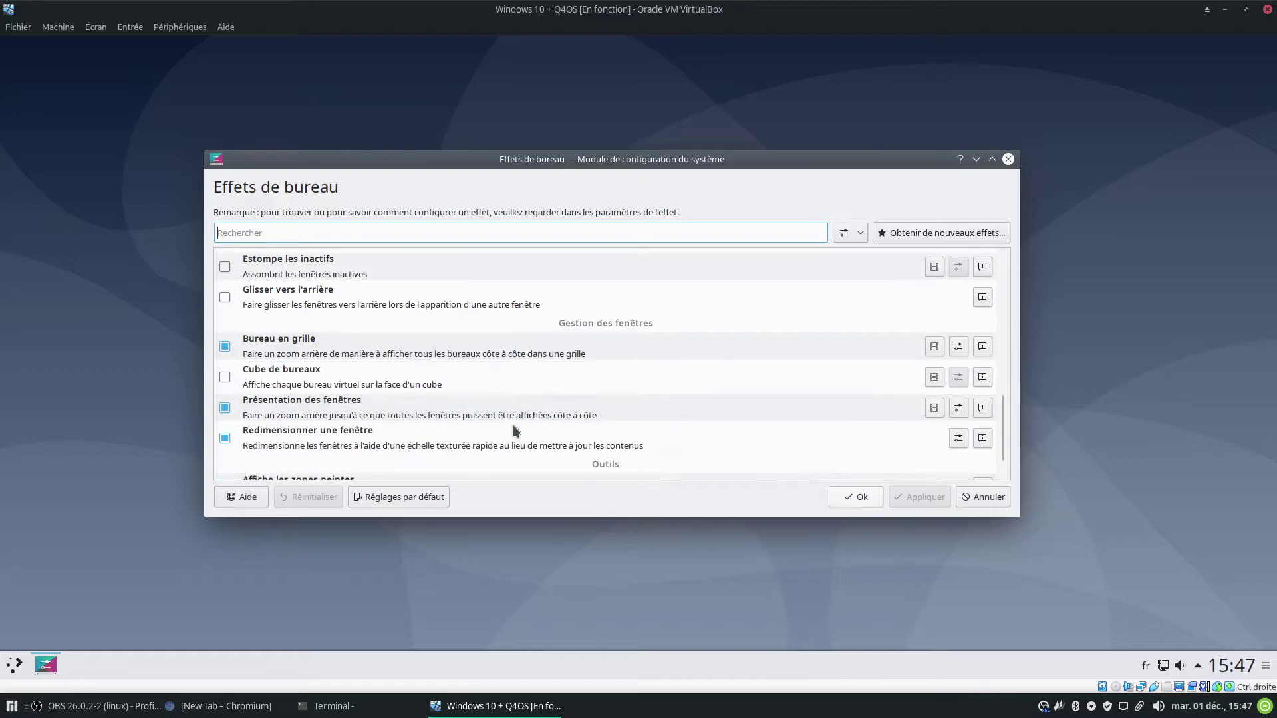
{"action": "scroll", "coordinate": [513, 425], "scroll_direction": "down", "scroll_amount": 1}
{"action": "left_click", "coordinate": [926, 233]}
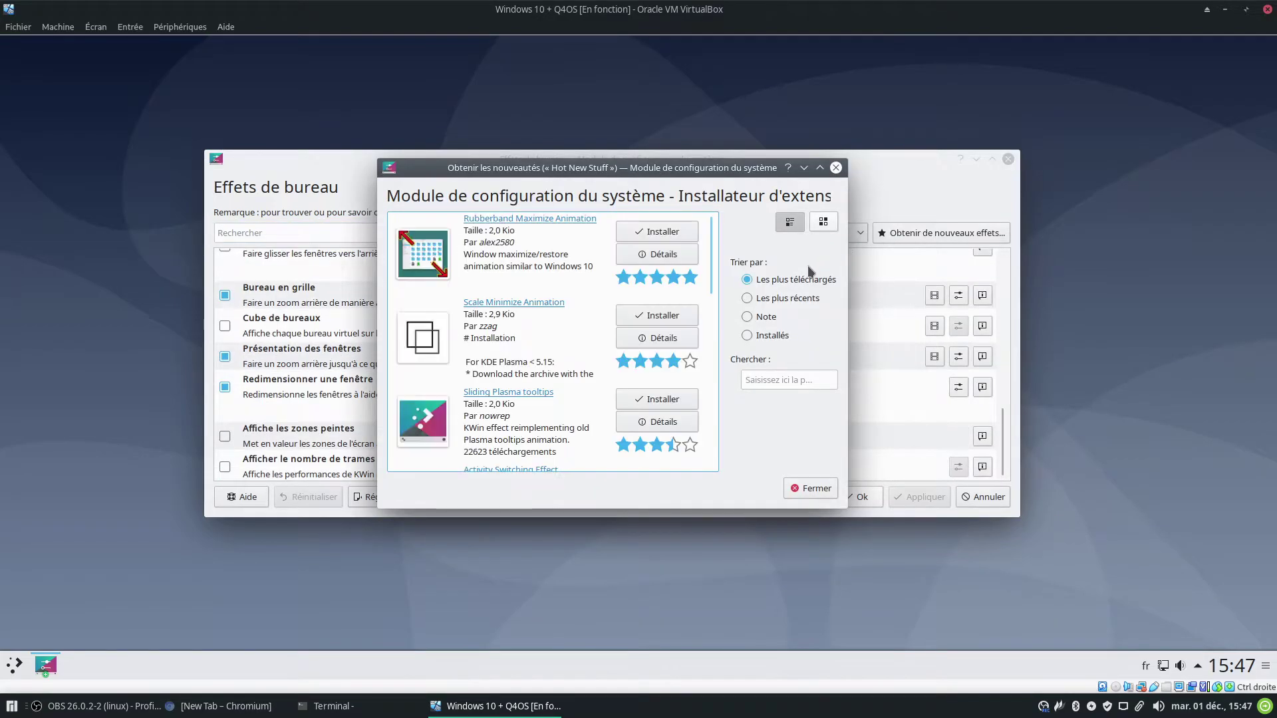
{"action": "scroll", "coordinate": [594, 353], "scroll_direction": "down", "scroll_amount": 3}
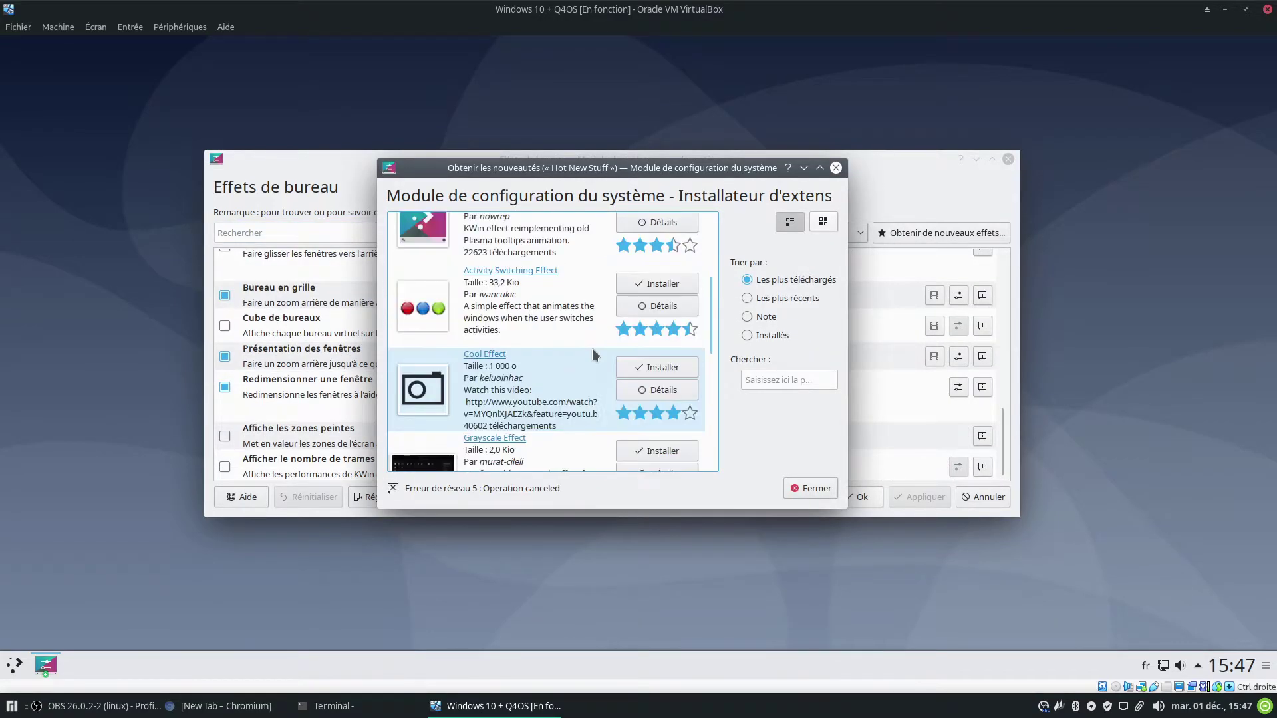
{"action": "scroll", "coordinate": [595, 349], "scroll_direction": "down", "scroll_amount": 5}
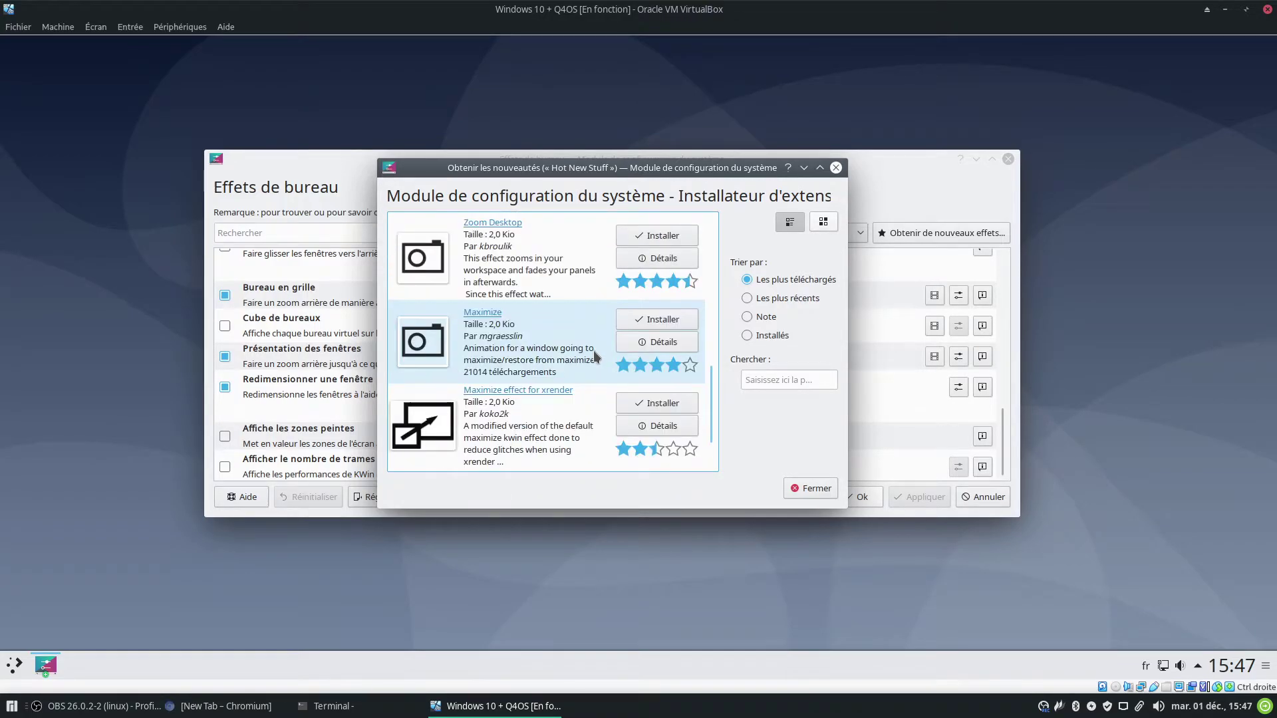
{"action": "scroll", "coordinate": [594, 345], "scroll_direction": "down", "scroll_amount": 1}
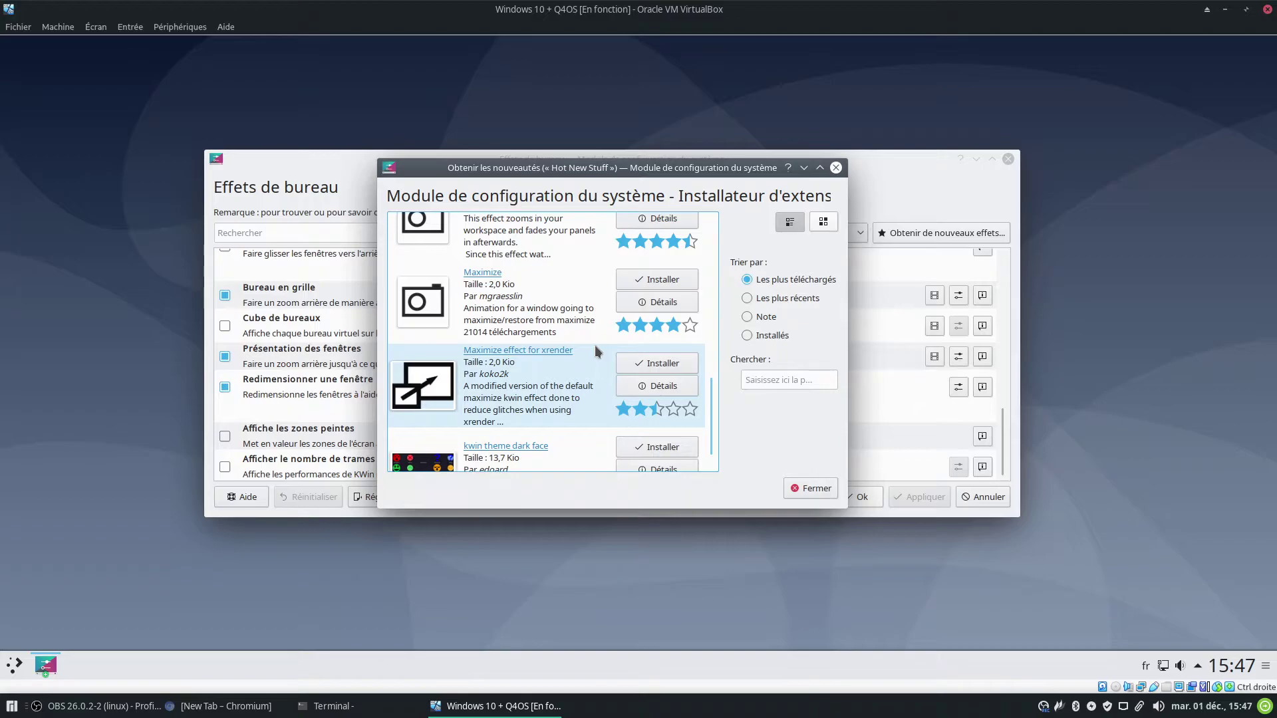
{"action": "scroll", "coordinate": [593, 413], "scroll_direction": "up", "scroll_amount": 8}
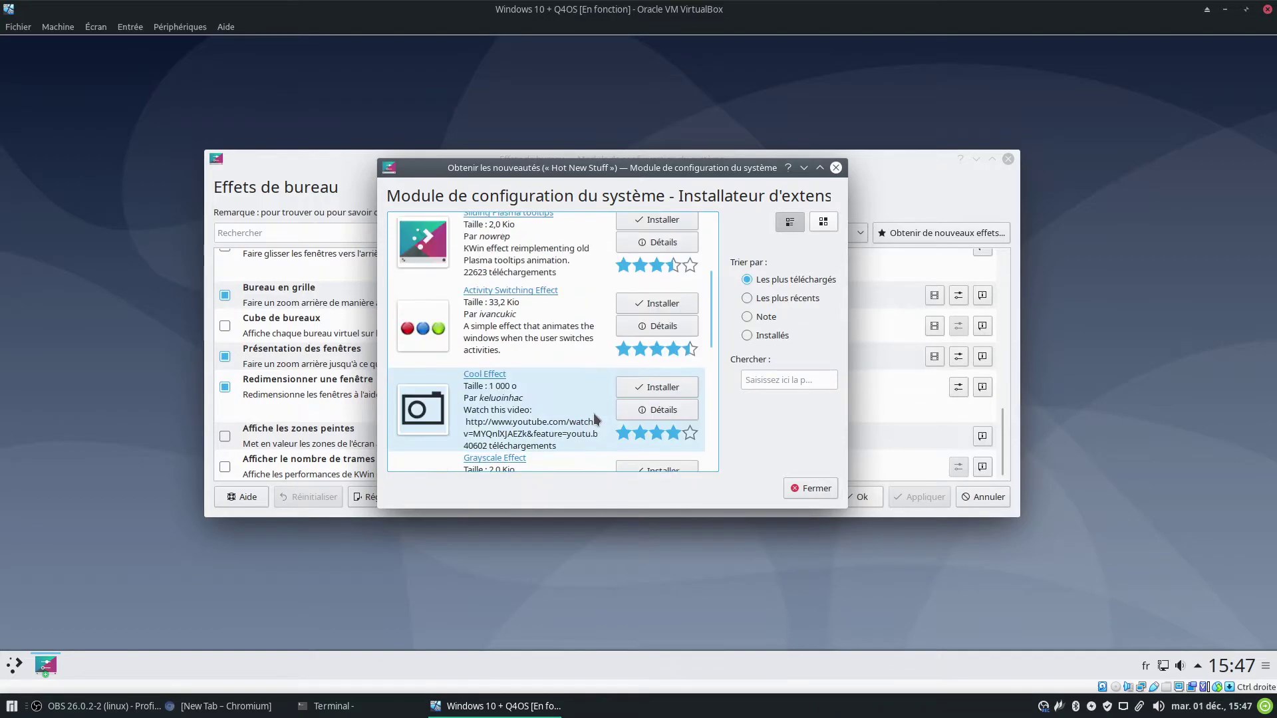
{"action": "scroll", "coordinate": [591, 412], "scroll_direction": "down", "scroll_amount": 8}
{"action": "left_click", "coordinate": [788, 298]}
{"action": "scroll", "coordinate": [568, 350], "scroll_direction": "down", "scroll_amount": 2}
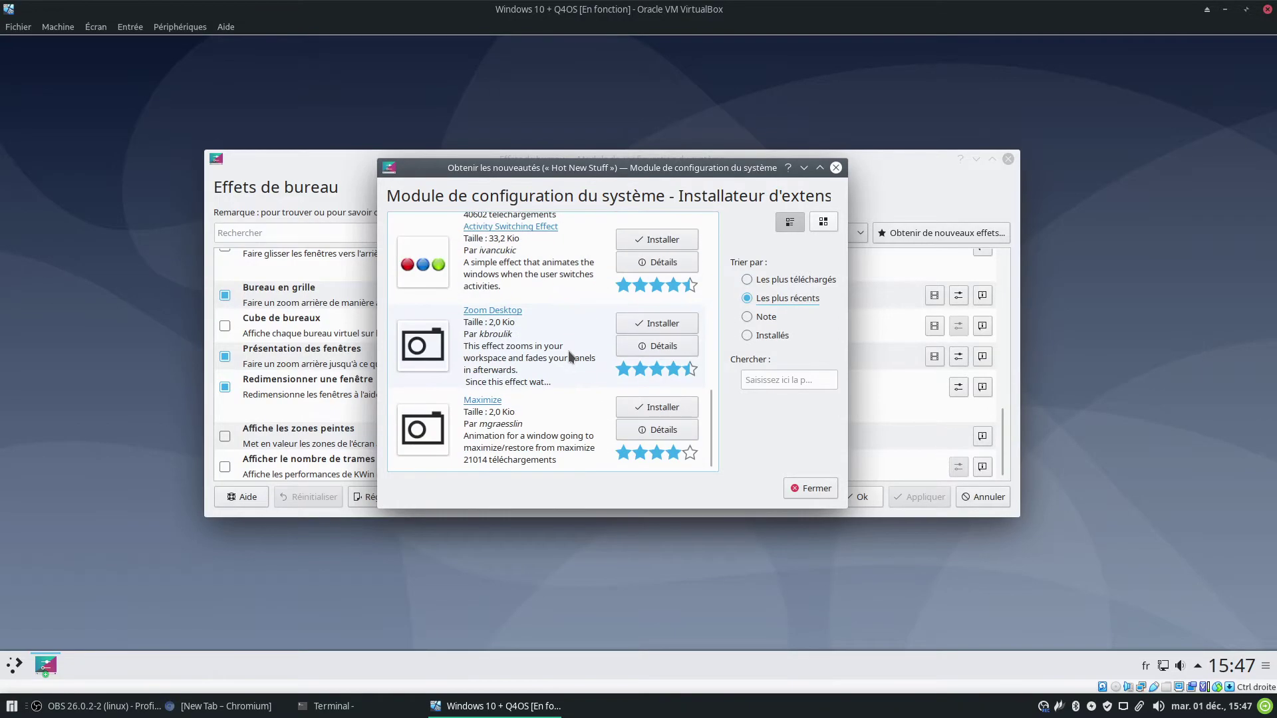
{"action": "left_click", "coordinate": [767, 322]}
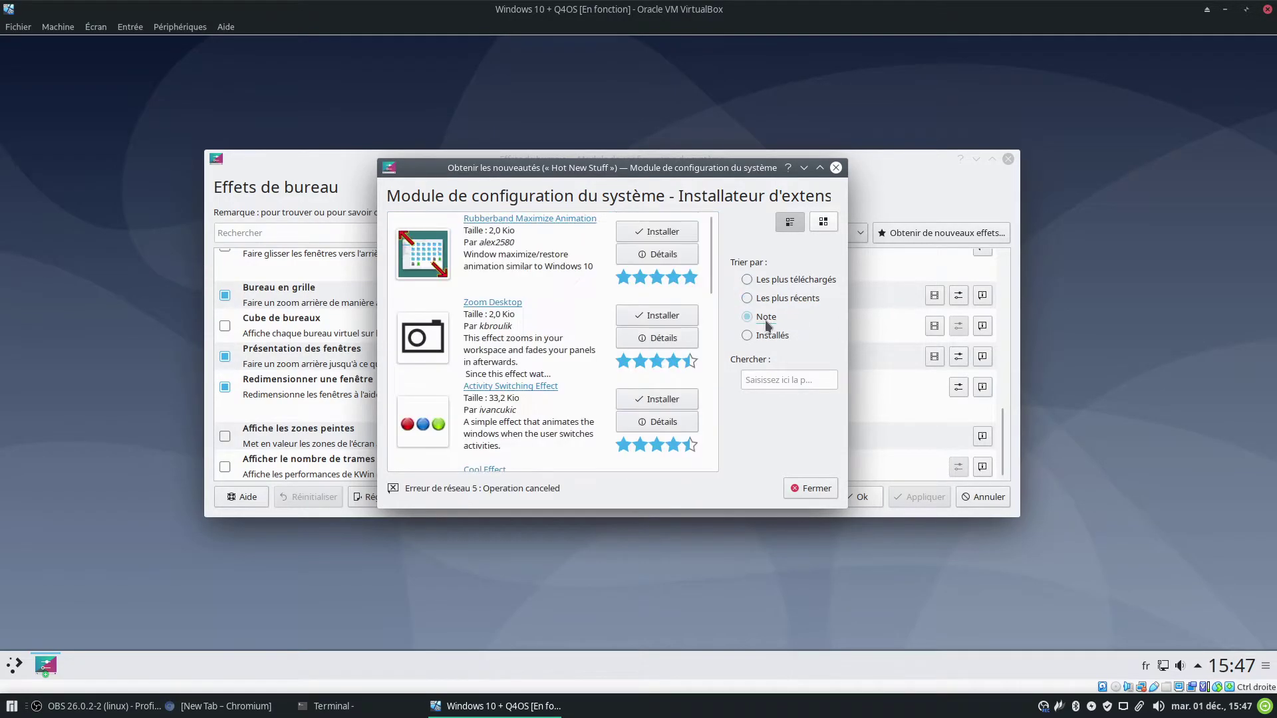
{"action": "scroll", "coordinate": [579, 338], "scroll_direction": "down", "scroll_amount": 3}
{"action": "scroll", "coordinate": [580, 339], "scroll_direction": "down", "scroll_amount": 4}
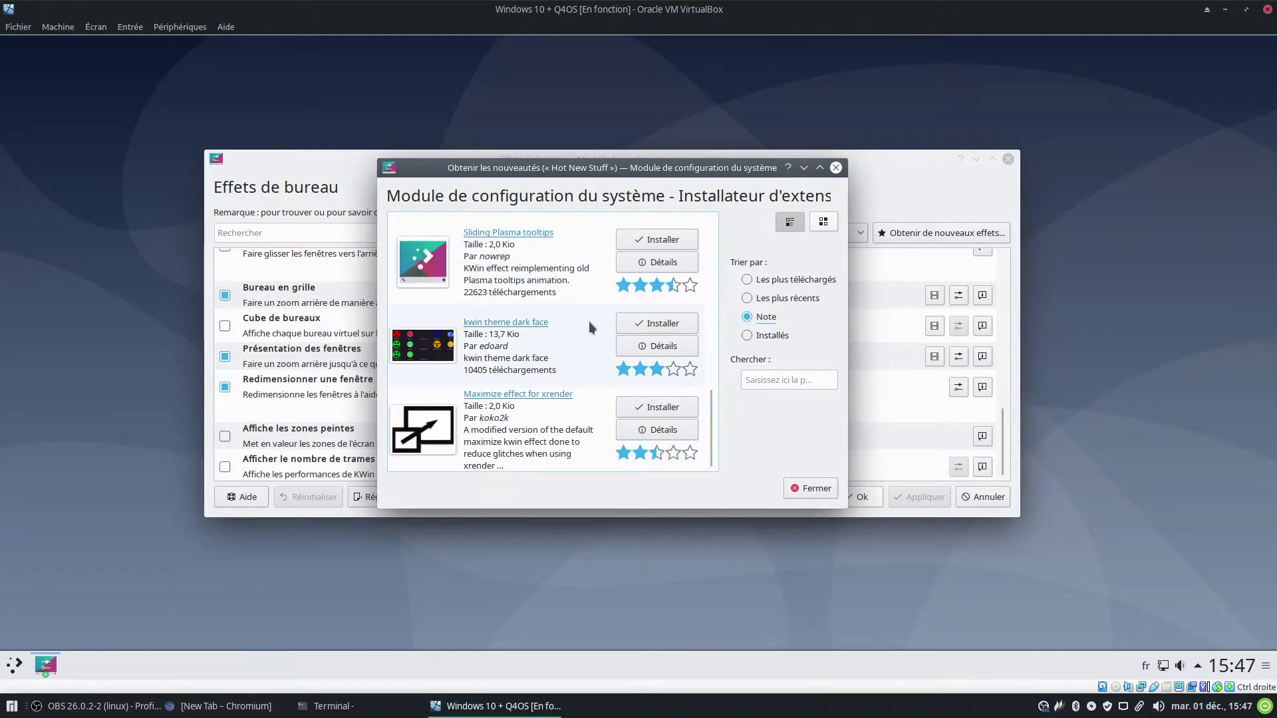
{"action": "left_click", "coordinate": [837, 168]}
Step: Check the filter options for the effects list and accept the desktop effects settings to close them
{"action": "left_click", "coordinate": [852, 233]}
{"action": "left_click", "coordinate": [862, 214]}
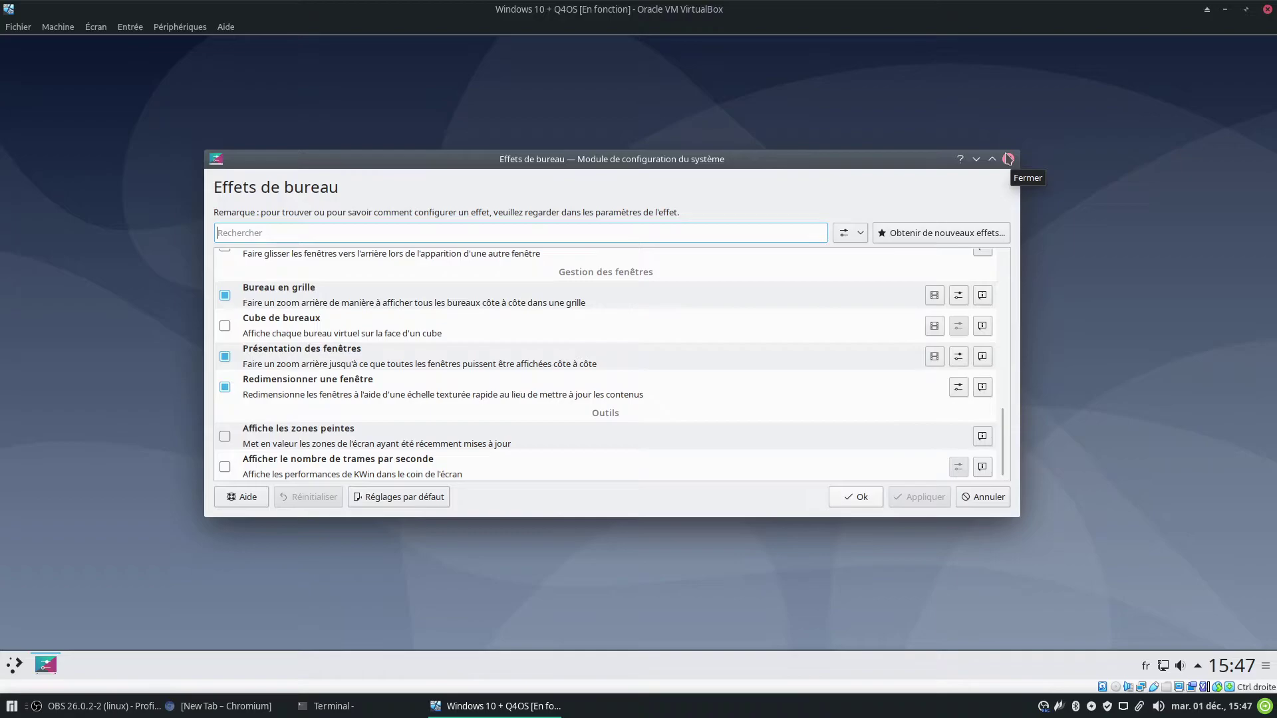
{"action": "left_click", "coordinate": [860, 495]}
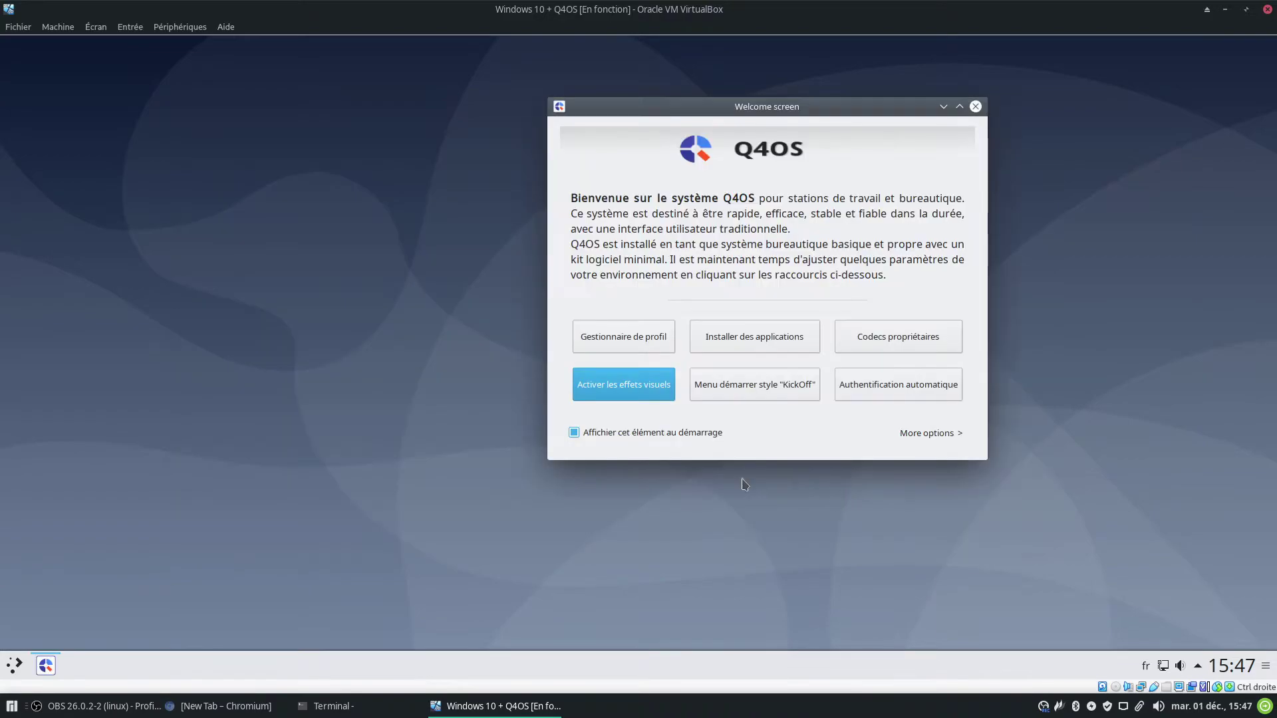
Step: Try the KickOff-style start menu option from the Welcome screen, dismiss the notice and view the current application launcher
{"action": "left_click", "coordinate": [769, 393]}
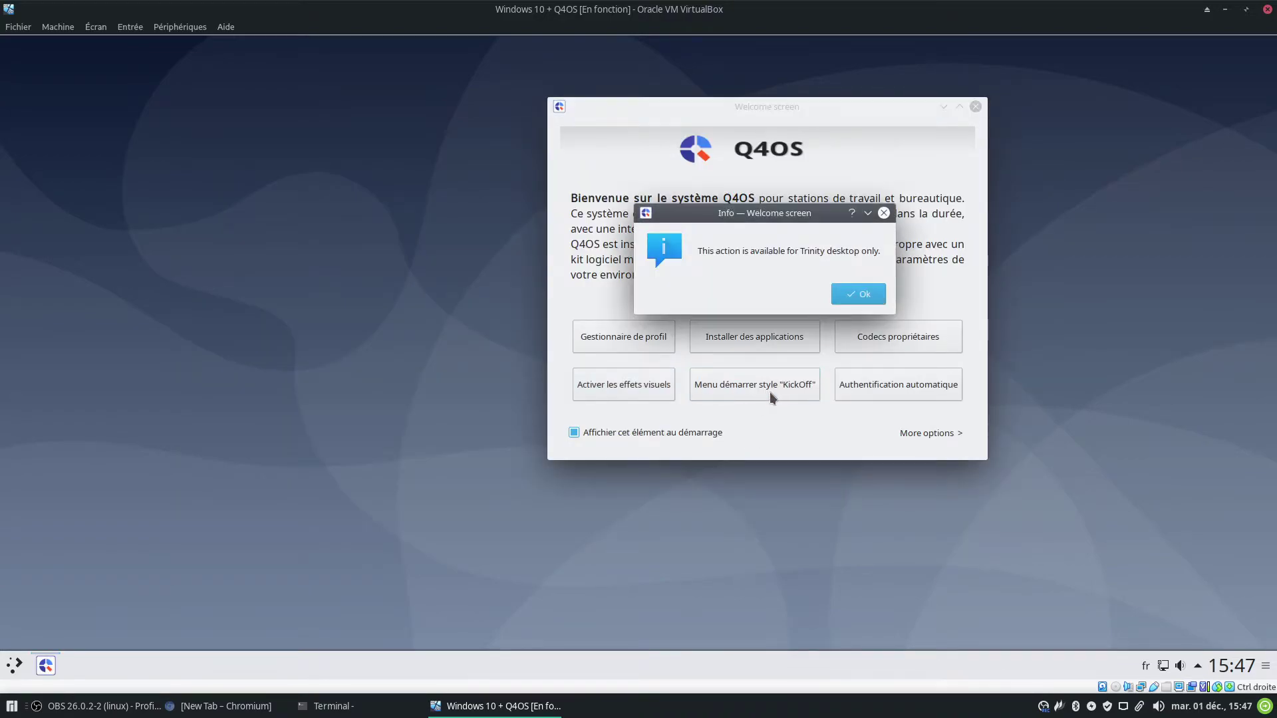
{"action": "left_click", "coordinate": [865, 297]}
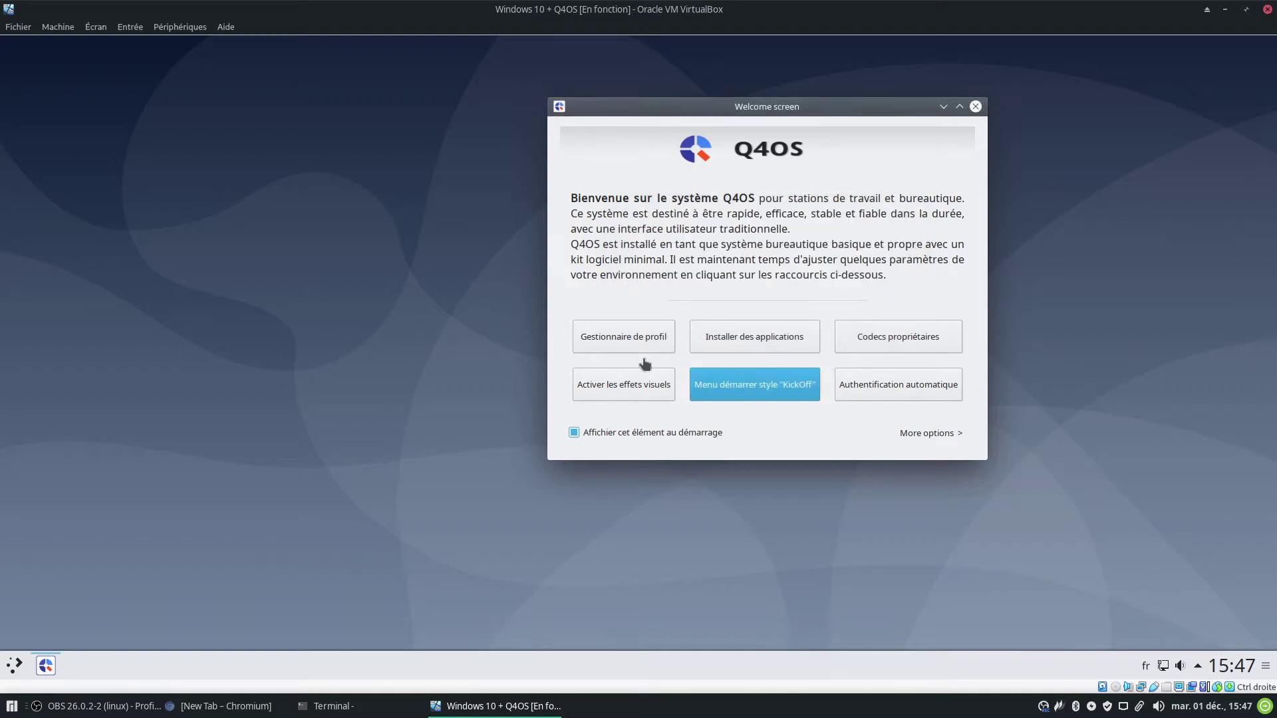
{"action": "left_click", "coordinate": [19, 674]}
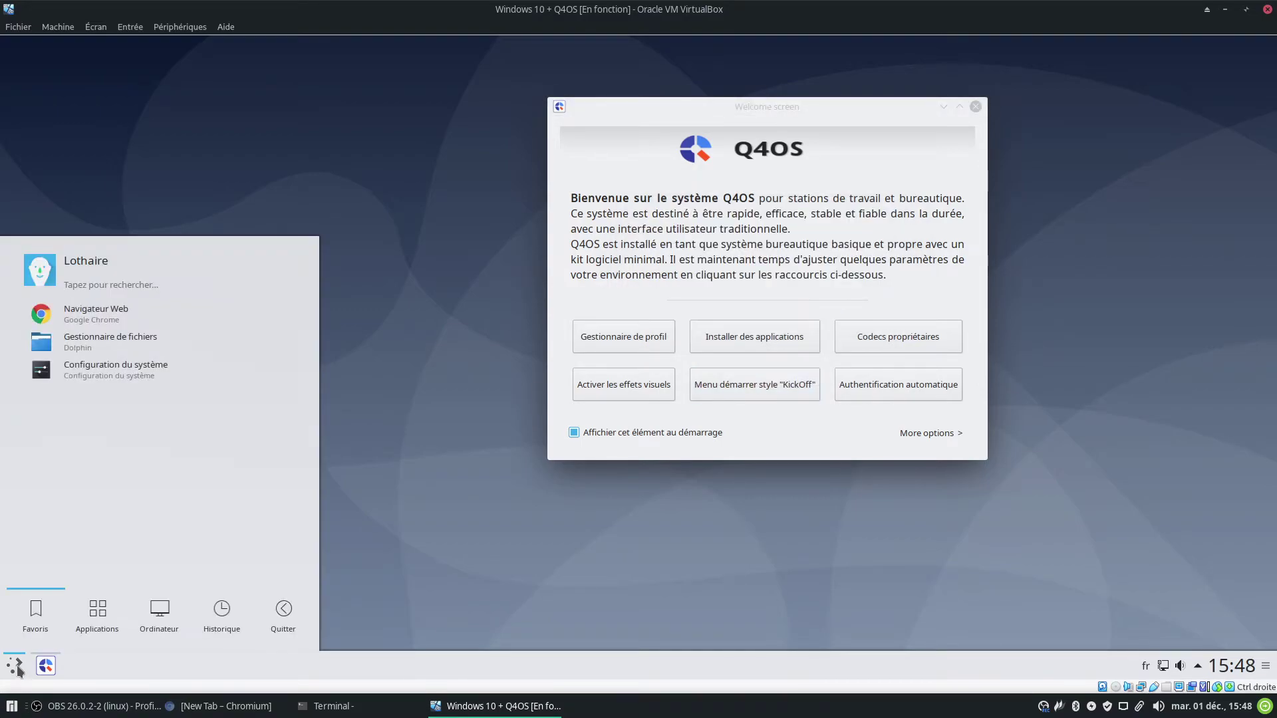
Step: Change the application launcher to the alternative "Menu des applications" and look through its categories
{"action": "right_click", "coordinate": [20, 673]}
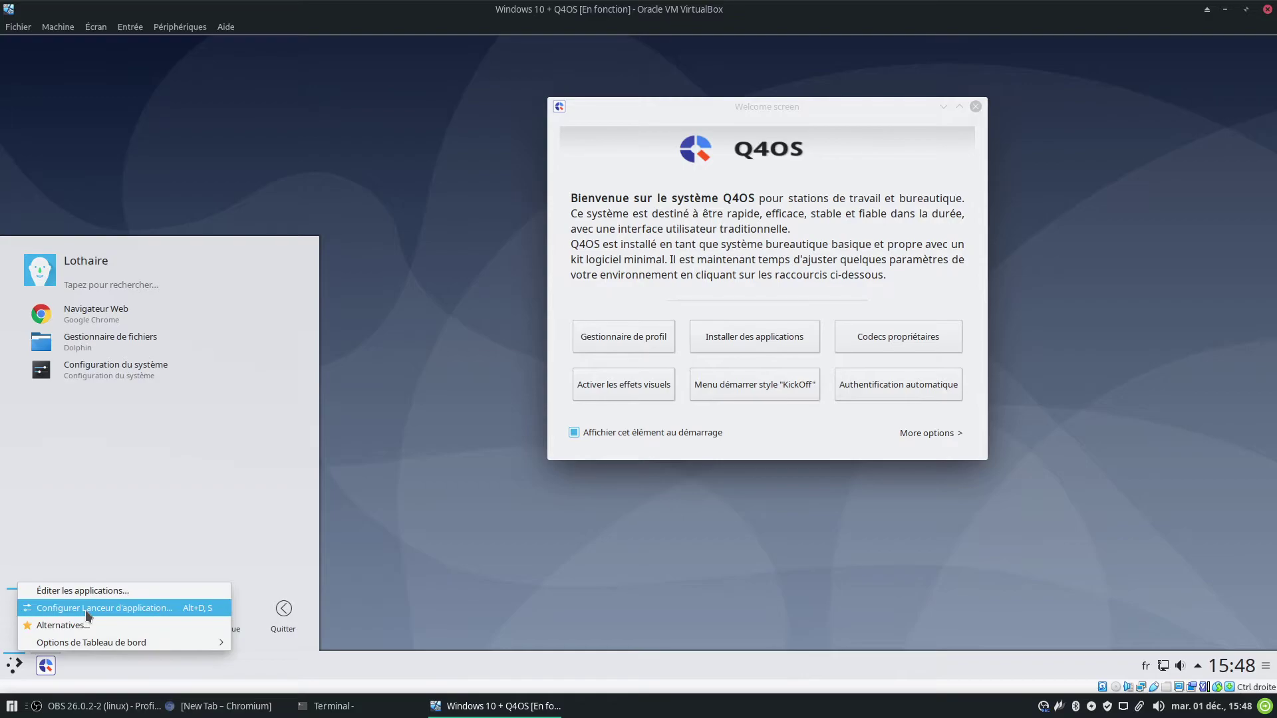
{"action": "left_click", "coordinate": [87, 625]}
{"action": "left_click", "coordinate": [135, 559]}
{"action": "left_click", "coordinate": [69, 637]}
{"action": "left_click", "coordinate": [16, 666]}
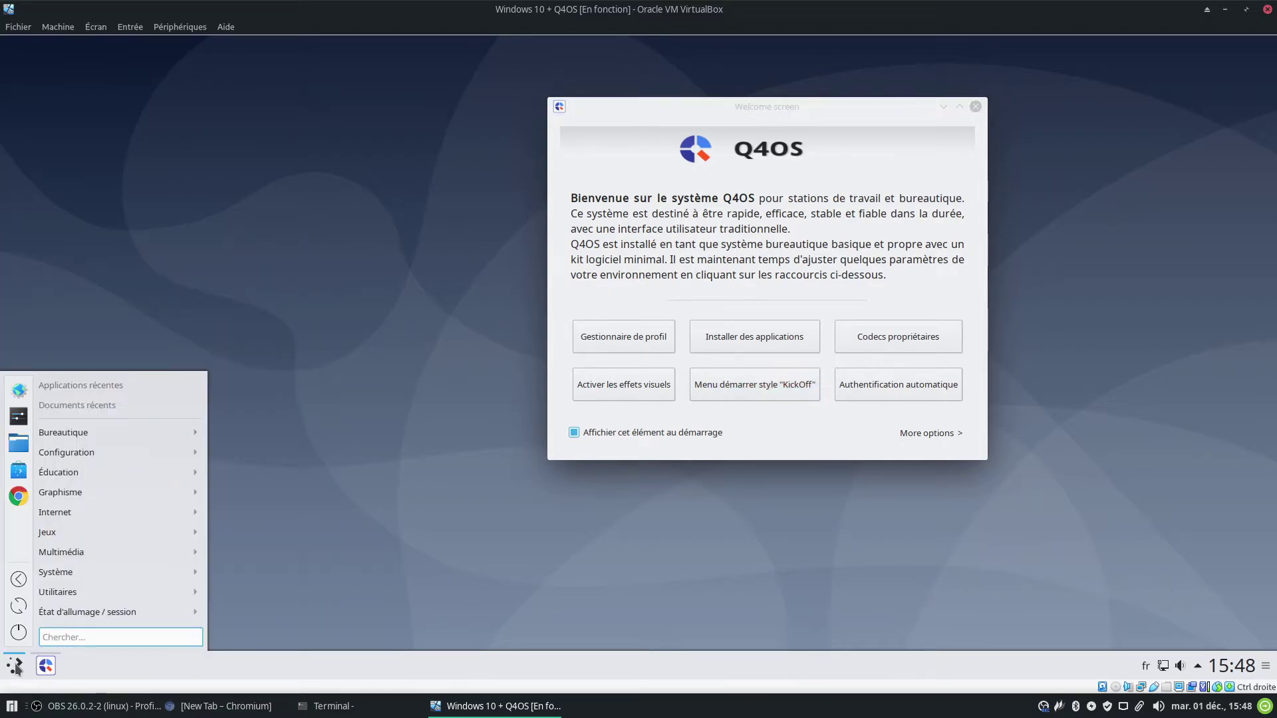
{"action": "mouse_move", "coordinate": [177, 450]}
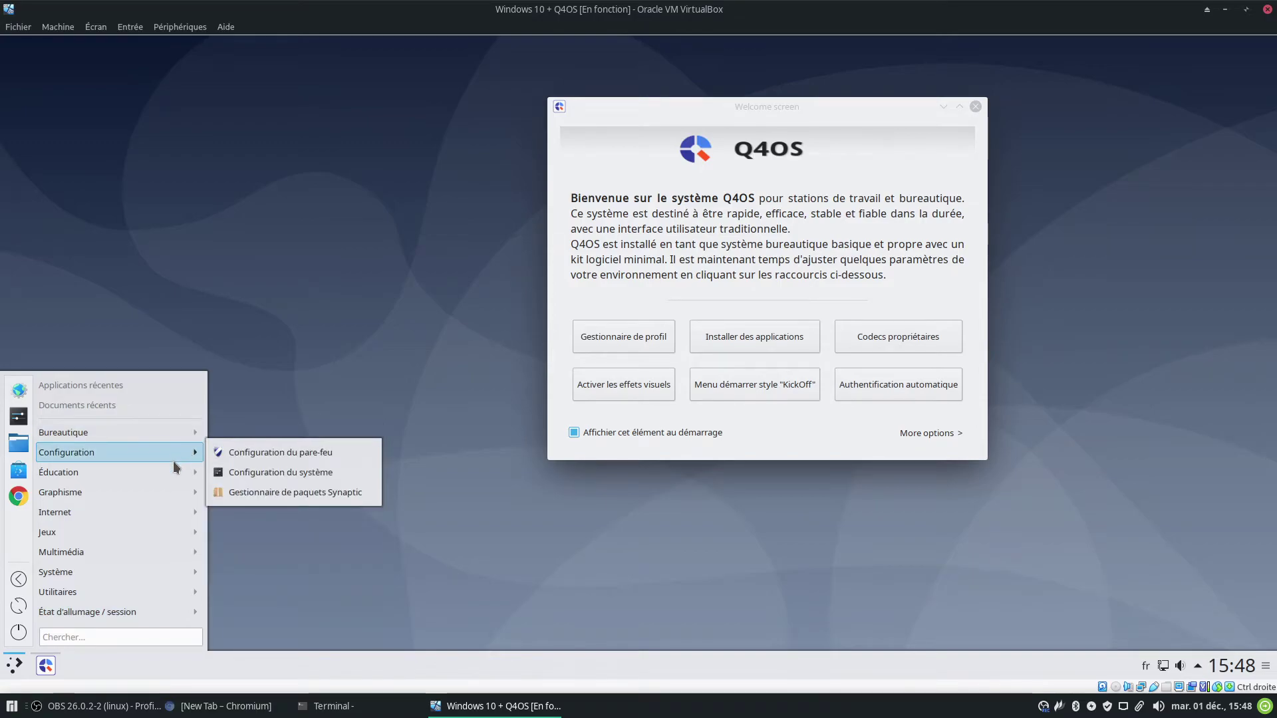
{"action": "mouse_move", "coordinate": [171, 497]}
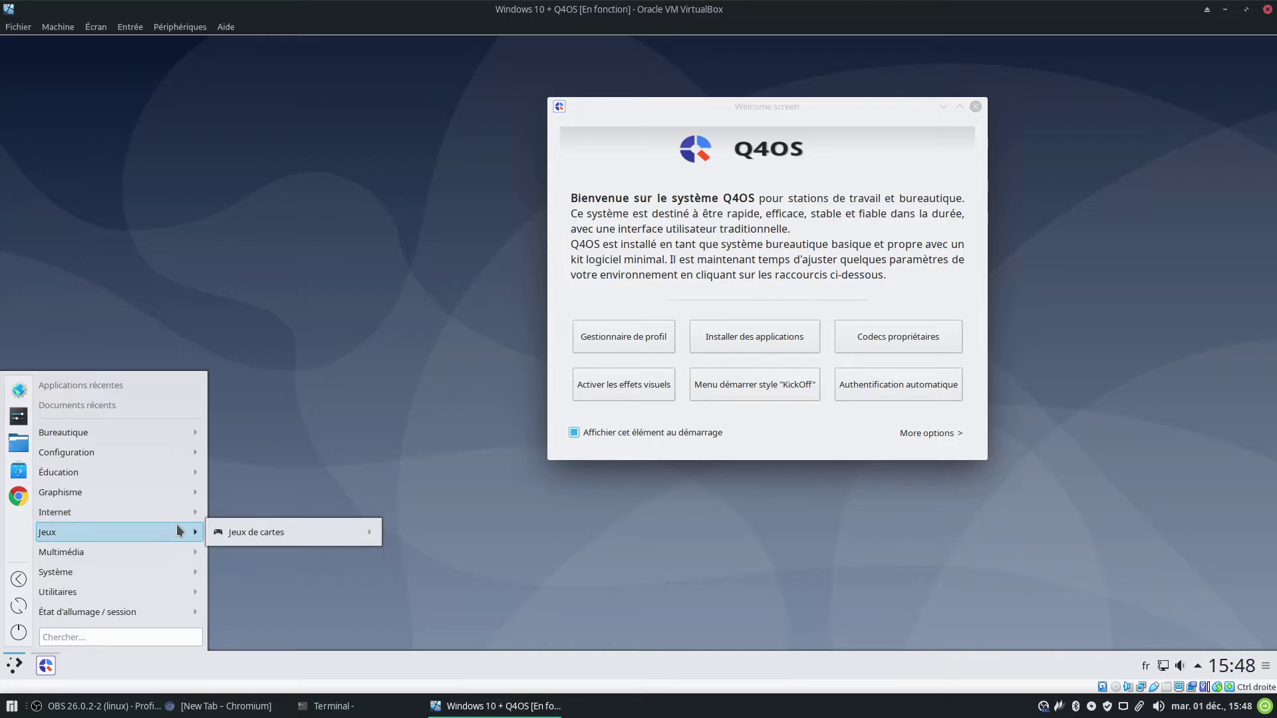
Step: Change the application launcher to the full-screen "Tableau de bord des applications", look through it and close it
{"action": "right_click", "coordinate": [18, 667]}
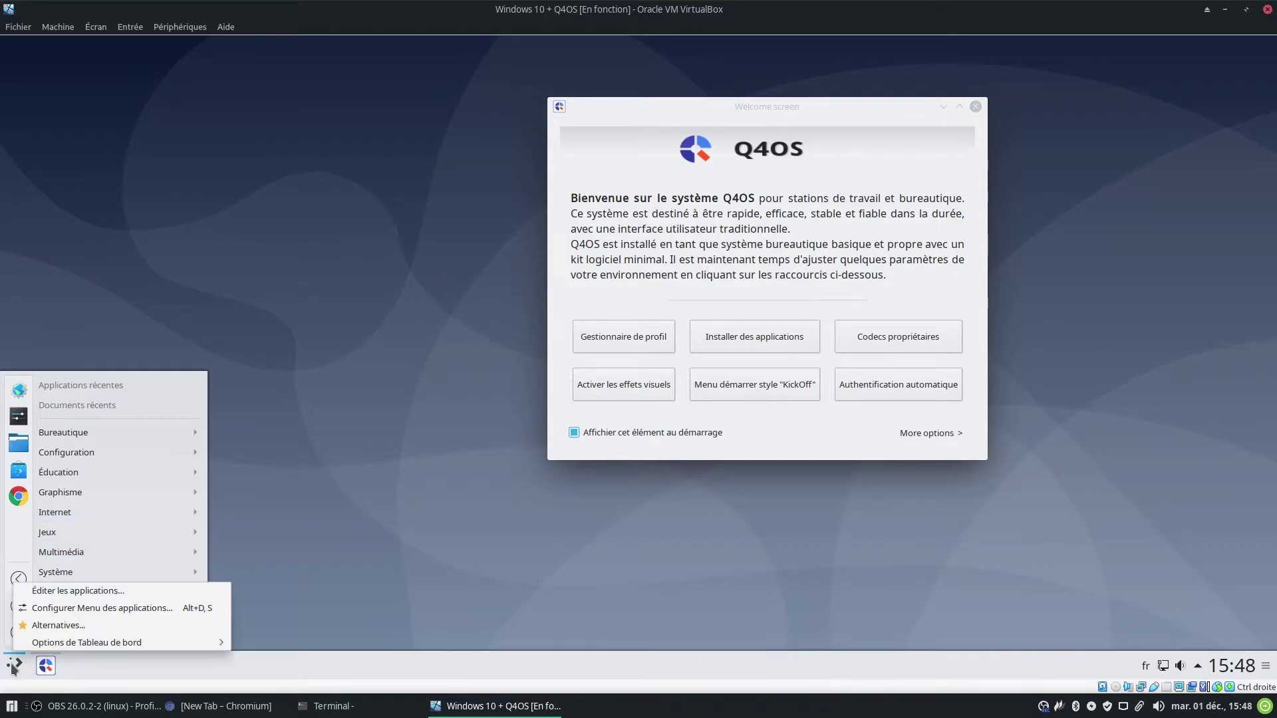
{"action": "left_click", "coordinate": [74, 626]}
{"action": "left_click", "coordinate": [83, 608]}
{"action": "left_click", "coordinate": [90, 641]}
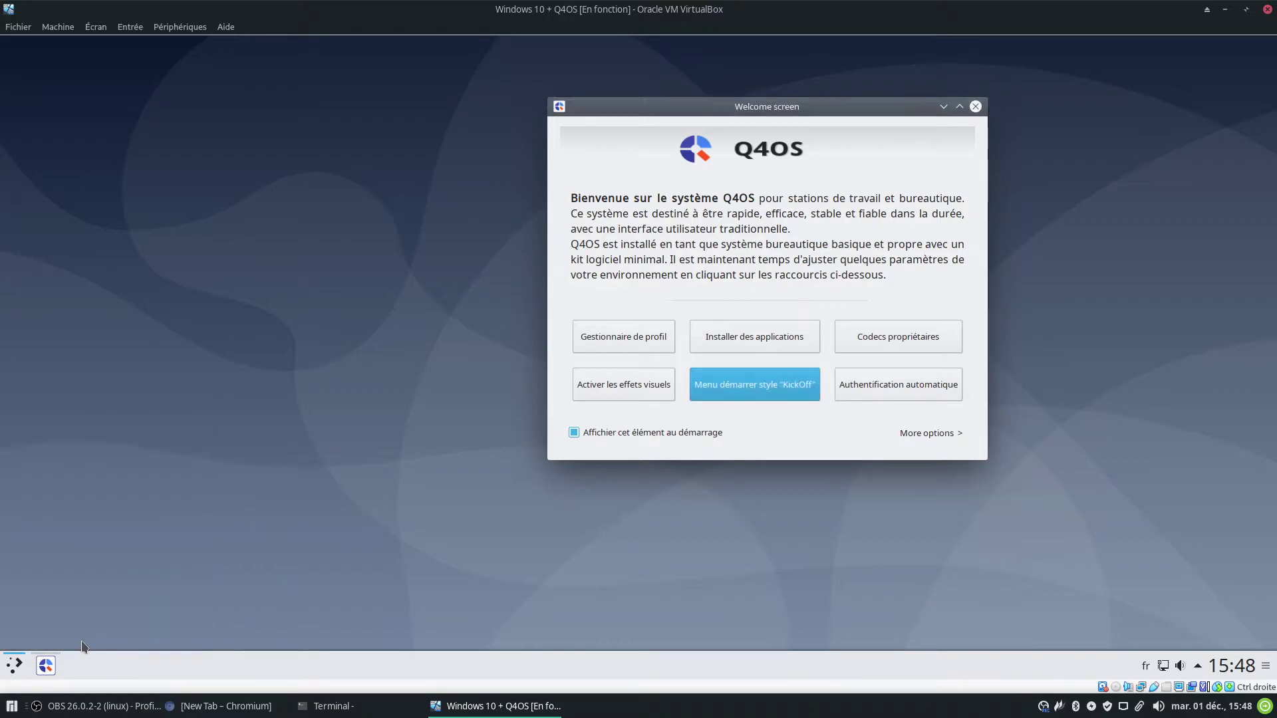
{"action": "left_click", "coordinate": [13, 664]}
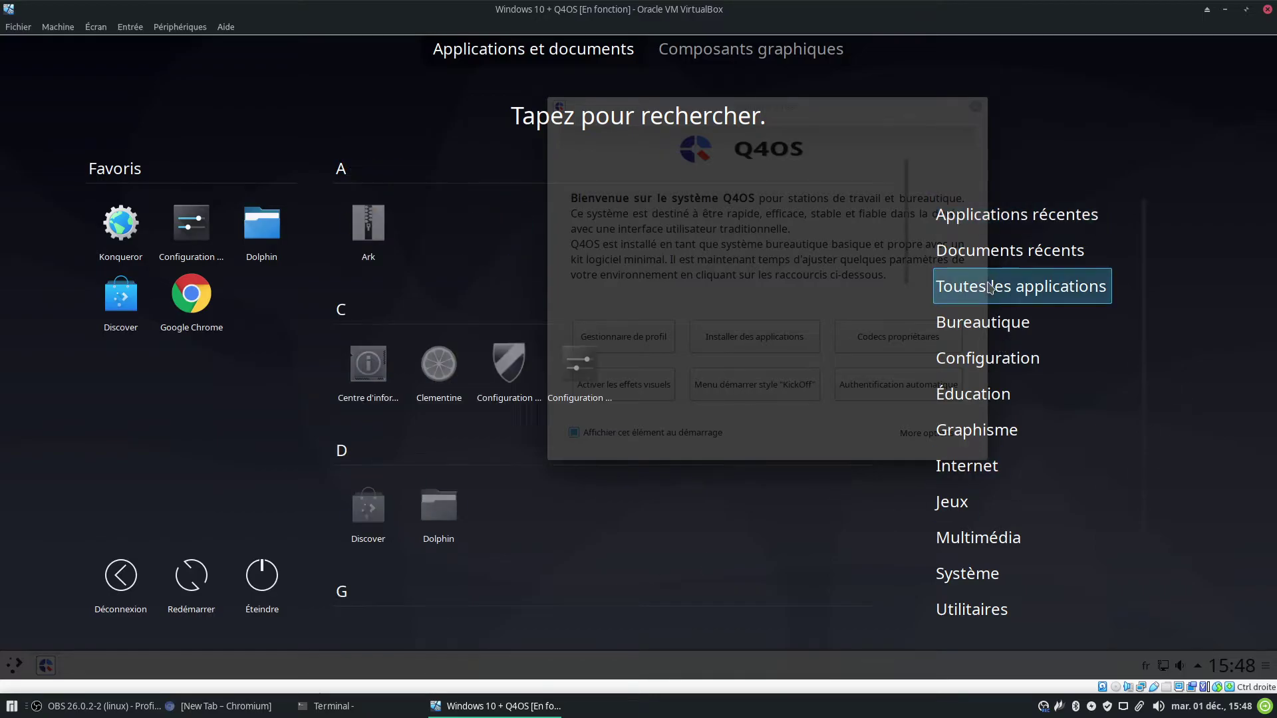
{"action": "left_click", "coordinate": [512, 583]}
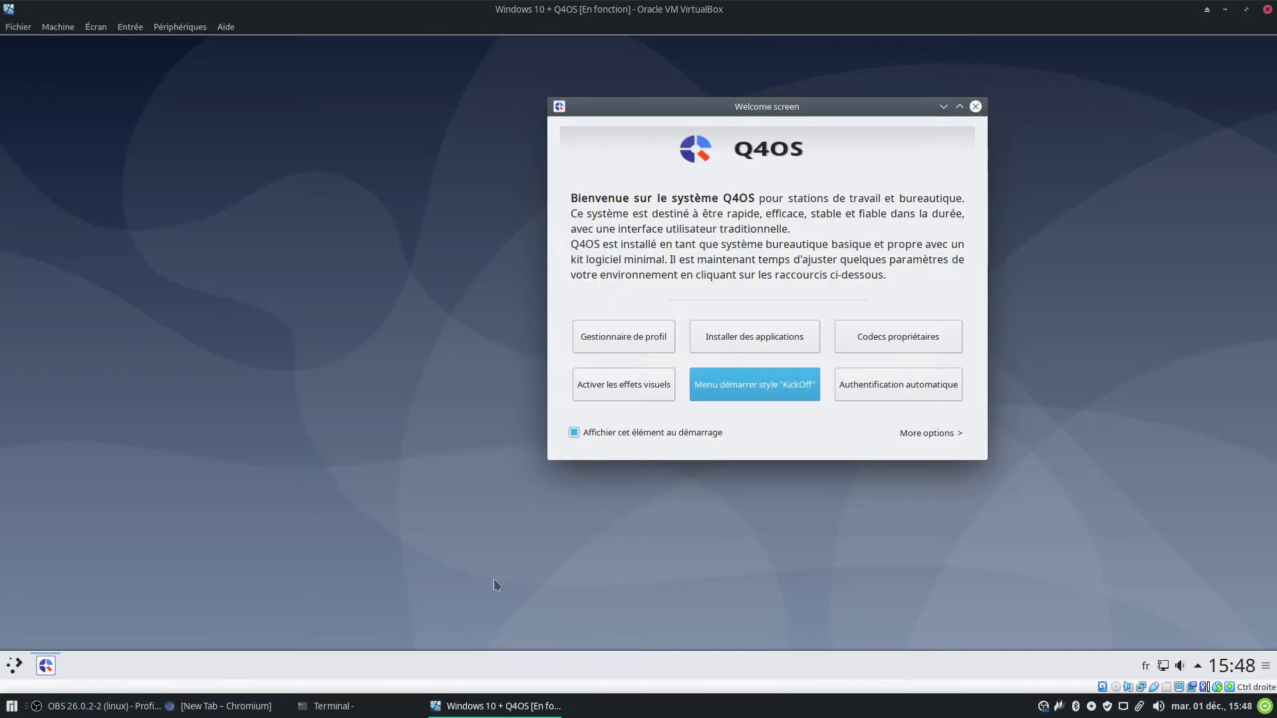
Step: Switch the launcher back to the cascading "Menu des applications" alternative
{"action": "left_click", "coordinate": [13, 667]}
{"action": "left_click", "coordinate": [13, 668]}
{"action": "right_click", "coordinate": [13, 667]}
{"action": "left_click", "coordinate": [53, 624]}
{"action": "left_click", "coordinate": [115, 540]}
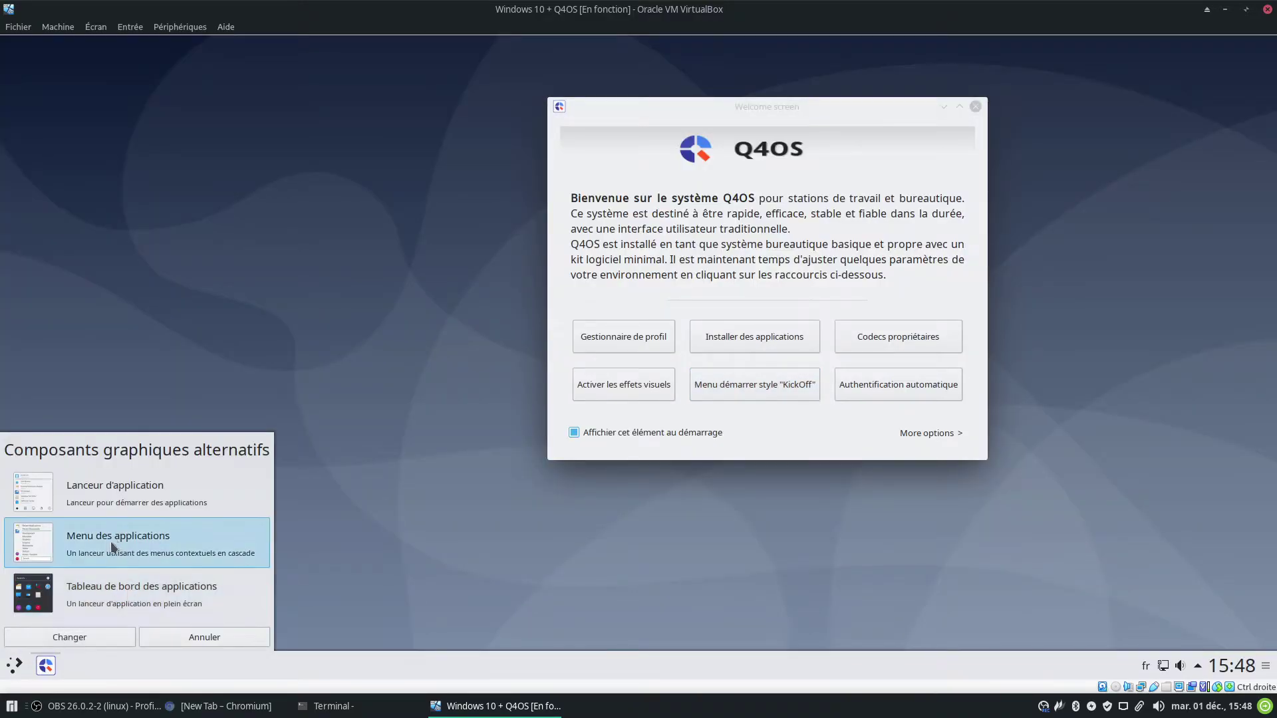
{"action": "left_click", "coordinate": [98, 637]}
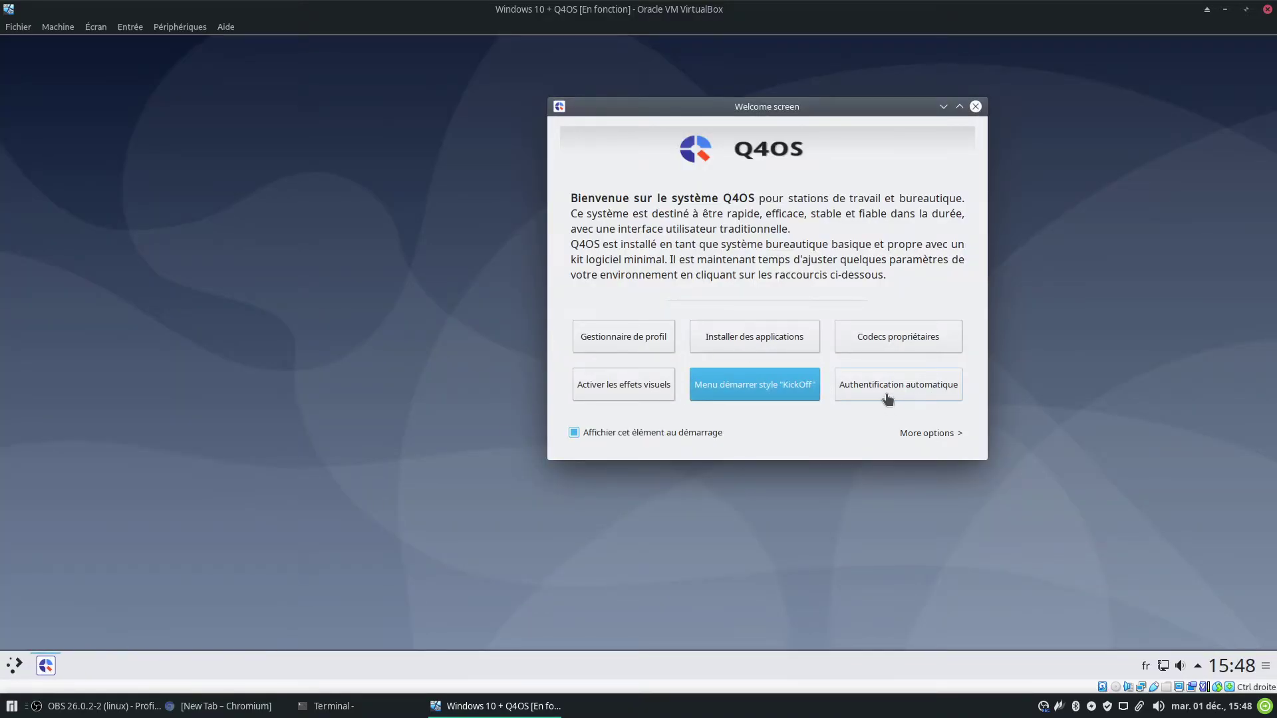
Step: Install the proprietary multimedia codecs from the Welcome screen and complete their setup wizard
{"action": "left_click", "coordinate": [897, 346]}
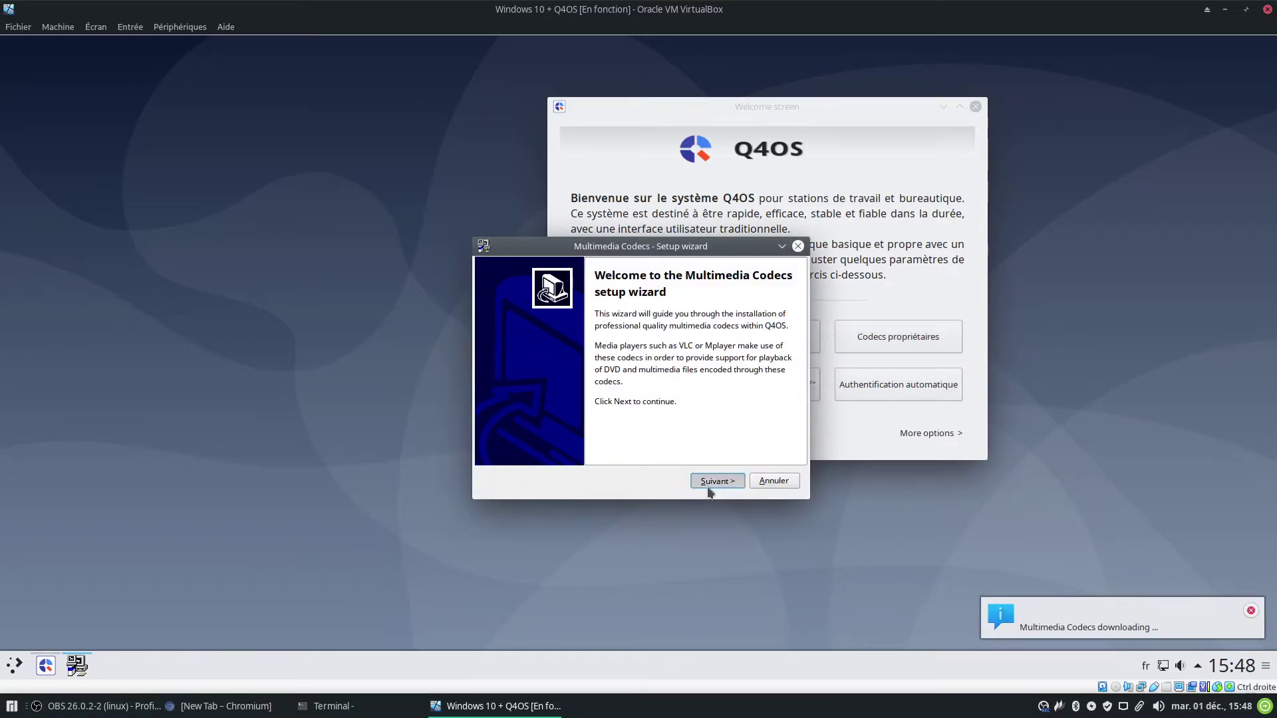
{"action": "left_click", "coordinate": [712, 483]}
{"action": "left_click", "coordinate": [710, 482]}
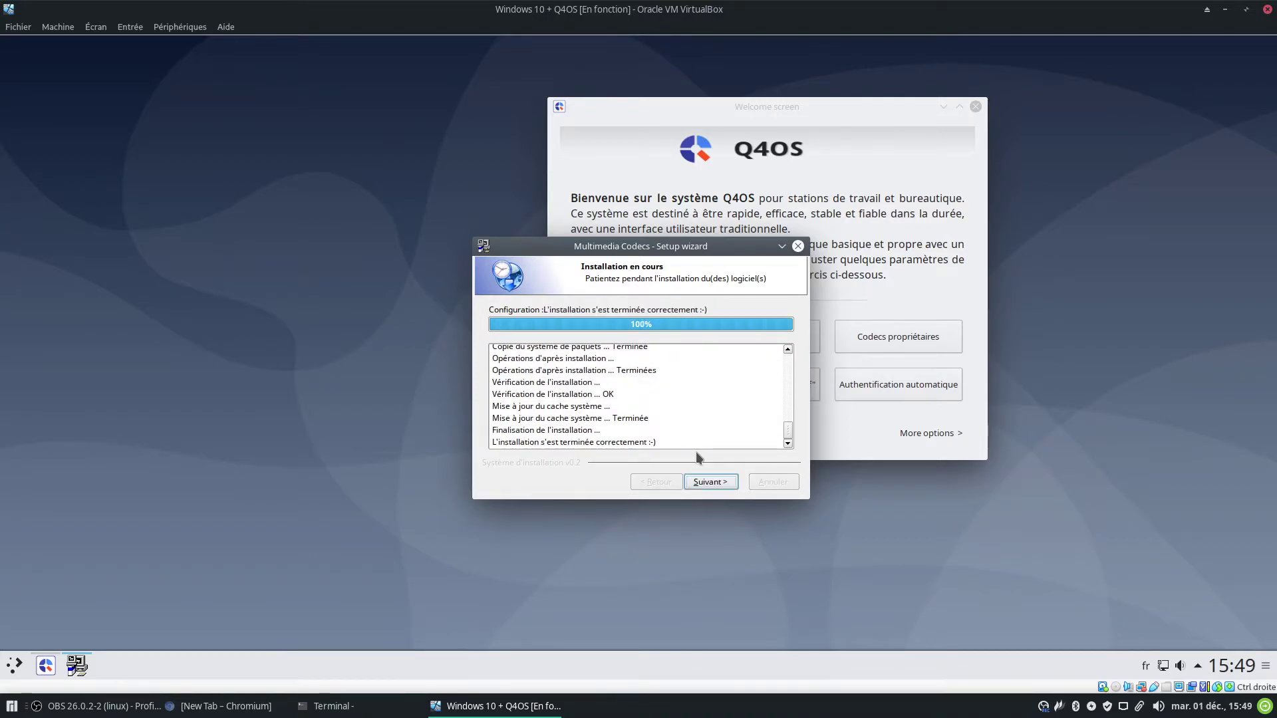
{"action": "left_click", "coordinate": [709, 479]}
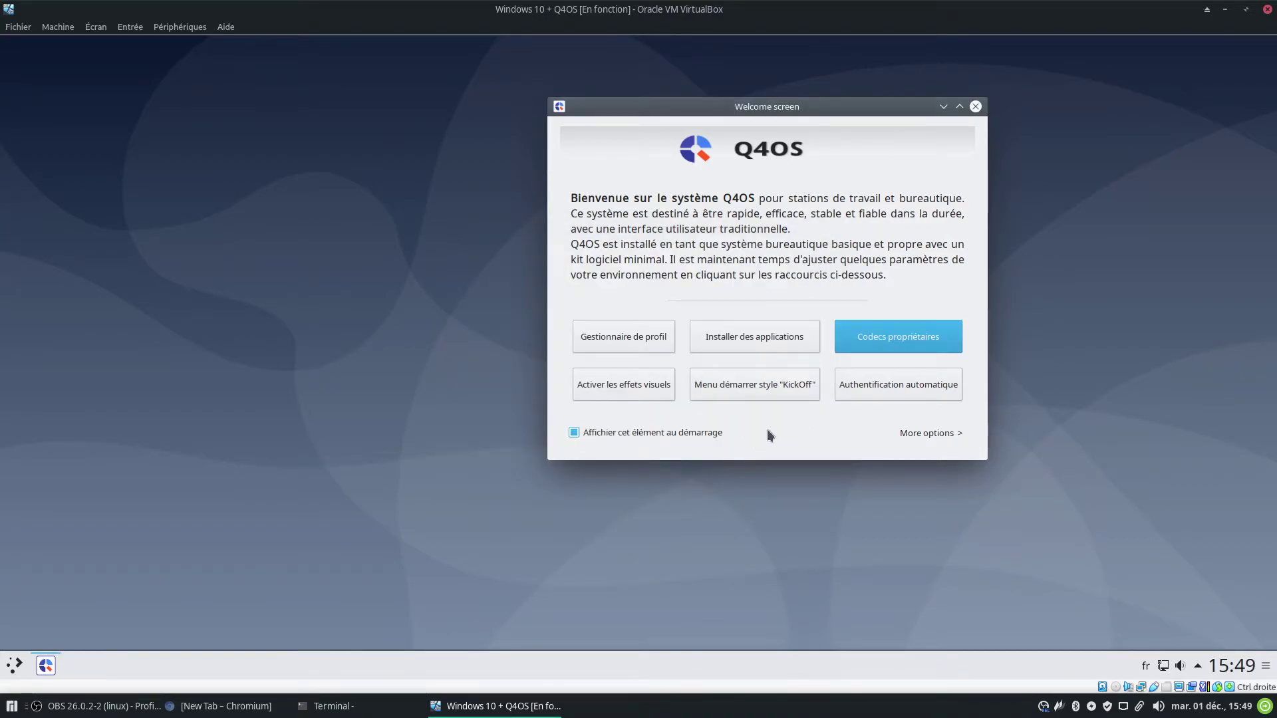
Step: Open the hardware information from the Welcome screen's additional options, view the System and CPU details, and close it
{"action": "left_click", "coordinate": [919, 437]}
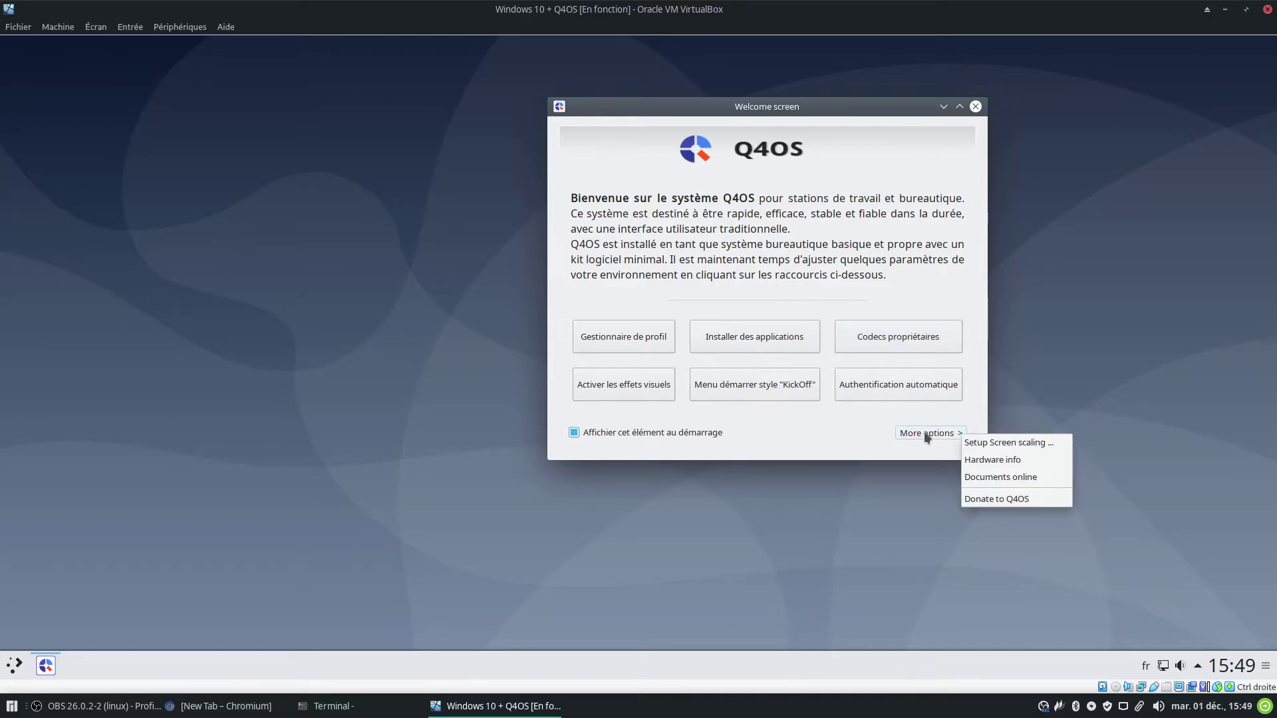
{"action": "left_click", "coordinate": [1047, 459]}
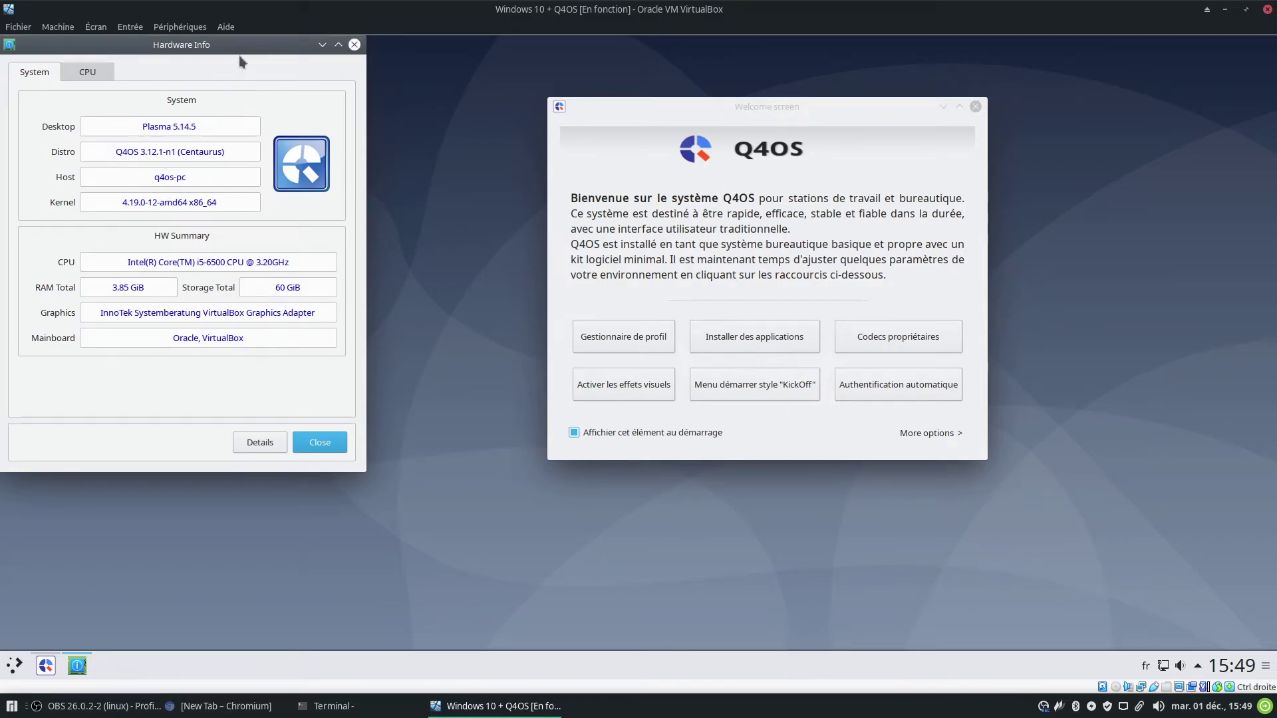
{"action": "left_click", "coordinate": [80, 79]}
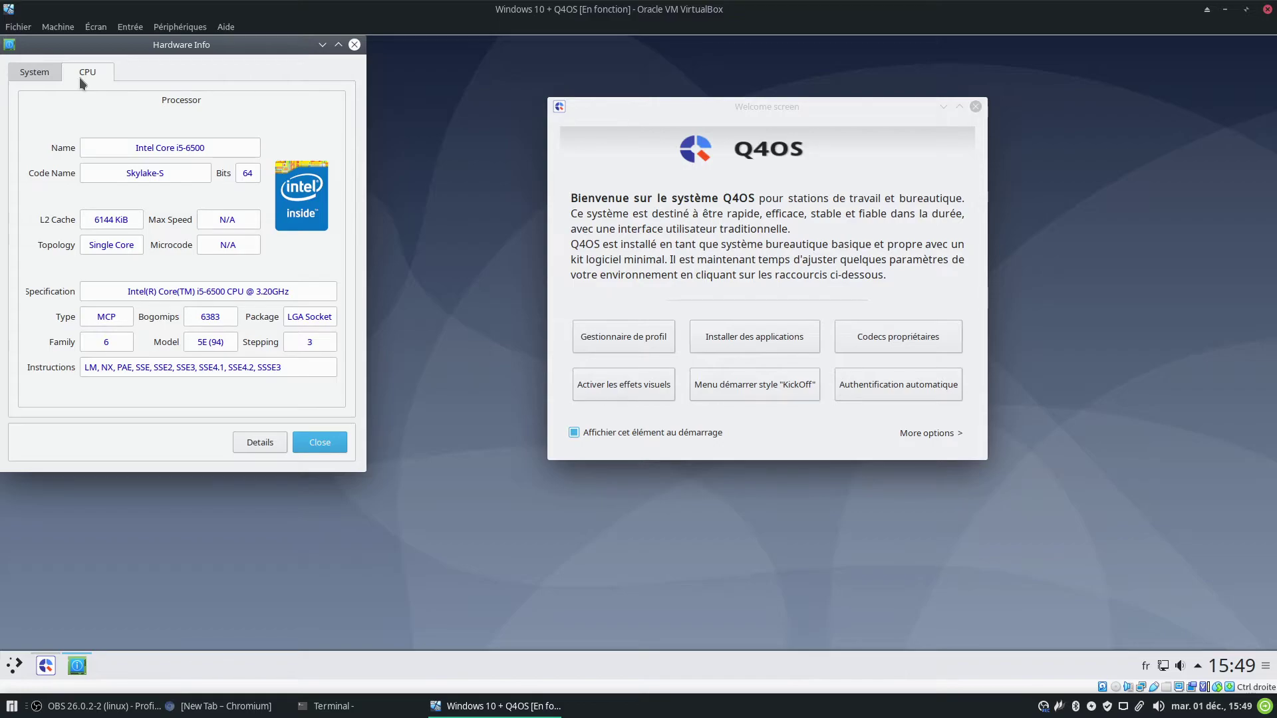
{"action": "left_click", "coordinate": [45, 77]}
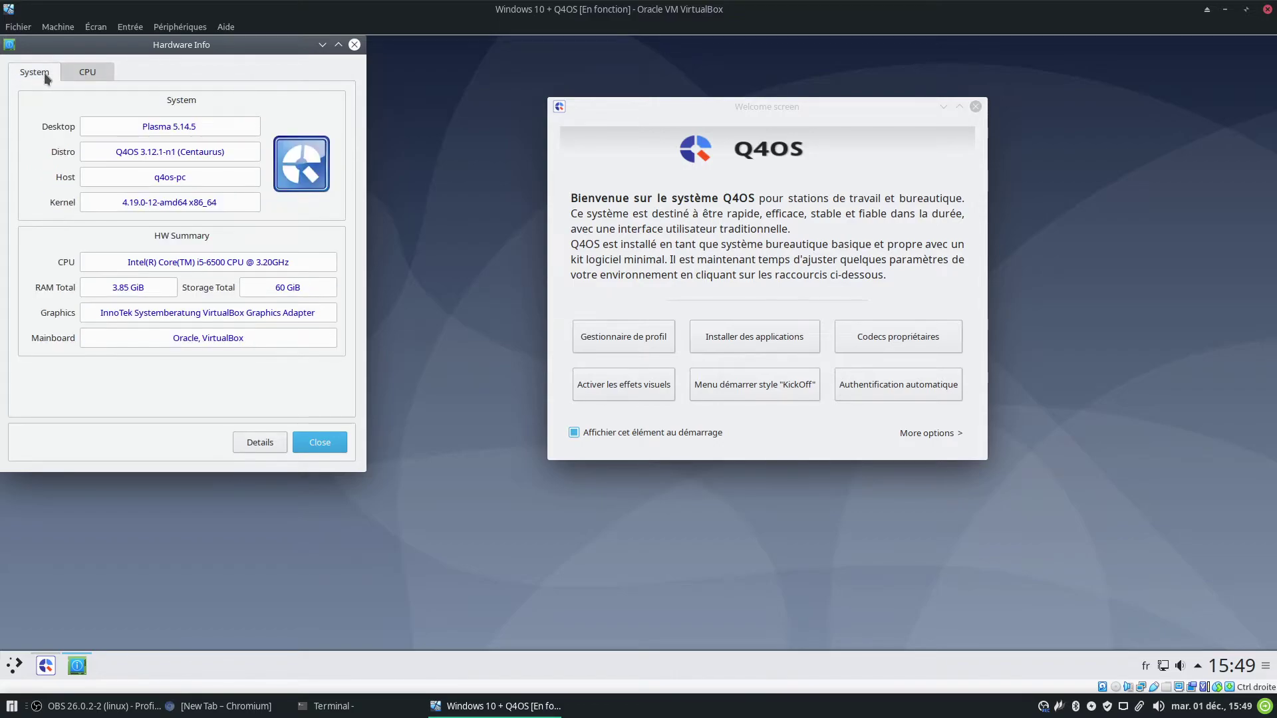
{"action": "left_click", "coordinate": [321, 443]}
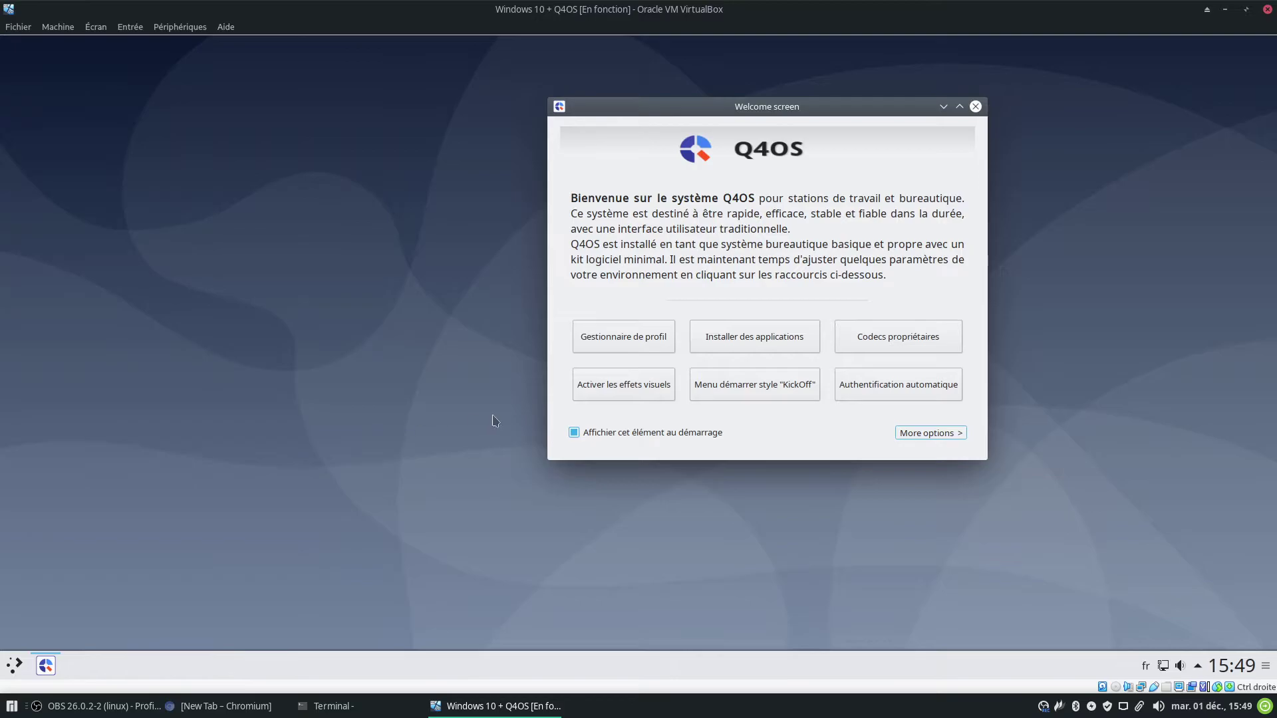
Step: Open the desktop profile manager and compare the descriptions of the full-featured, basic and minimal software profiles
{"action": "left_click", "coordinate": [657, 338]}
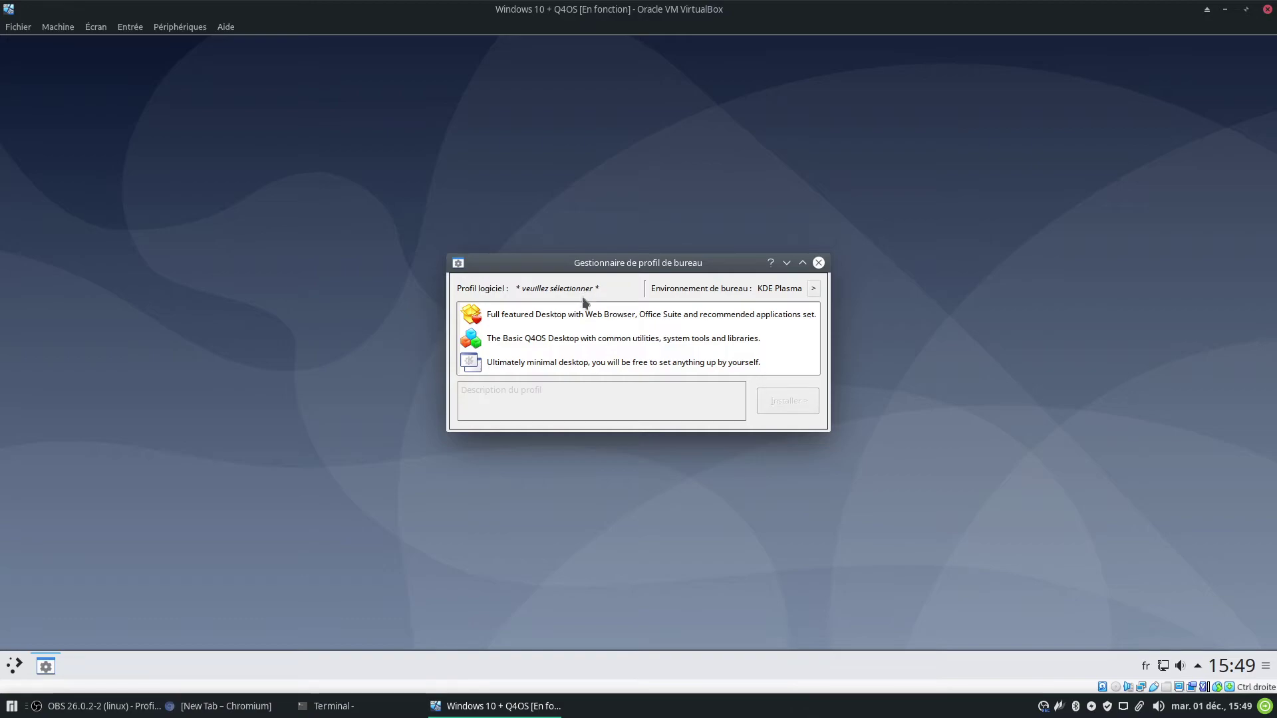
{"action": "left_click", "coordinate": [572, 363]}
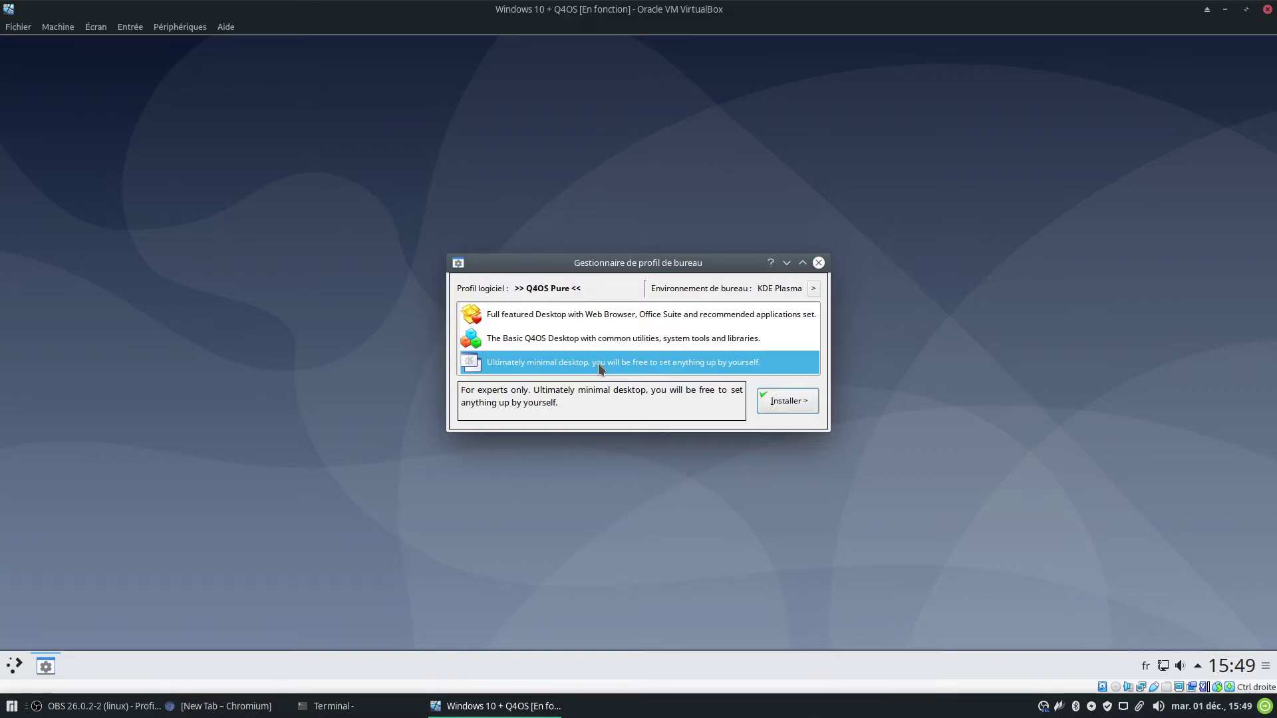
{"action": "left_click", "coordinate": [582, 339]}
{"action": "left_click", "coordinate": [575, 315]}
{"action": "left_click", "coordinate": [576, 337]}
{"action": "left_click", "coordinate": [577, 362]}
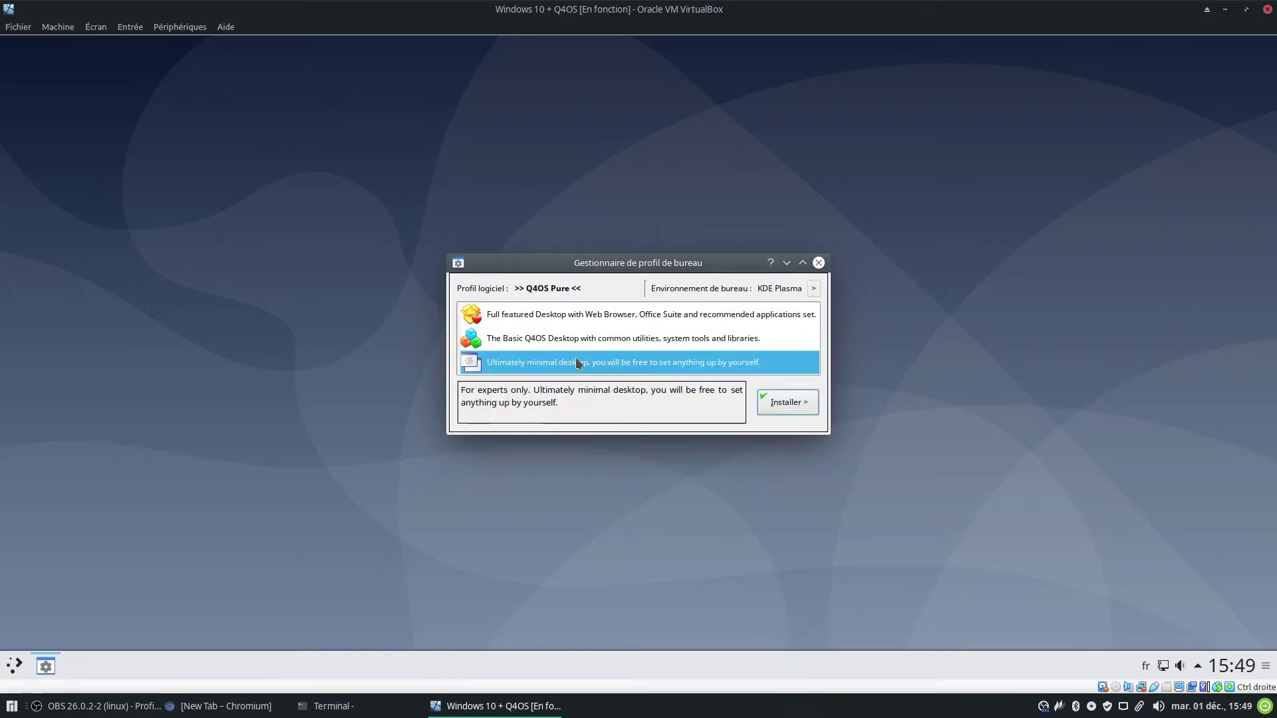
Step: Examine the additional desktop environments offered by the profile manager, keep KDE Plasma, and close the manager and the Welcome screen
{"action": "left_click", "coordinate": [809, 285]}
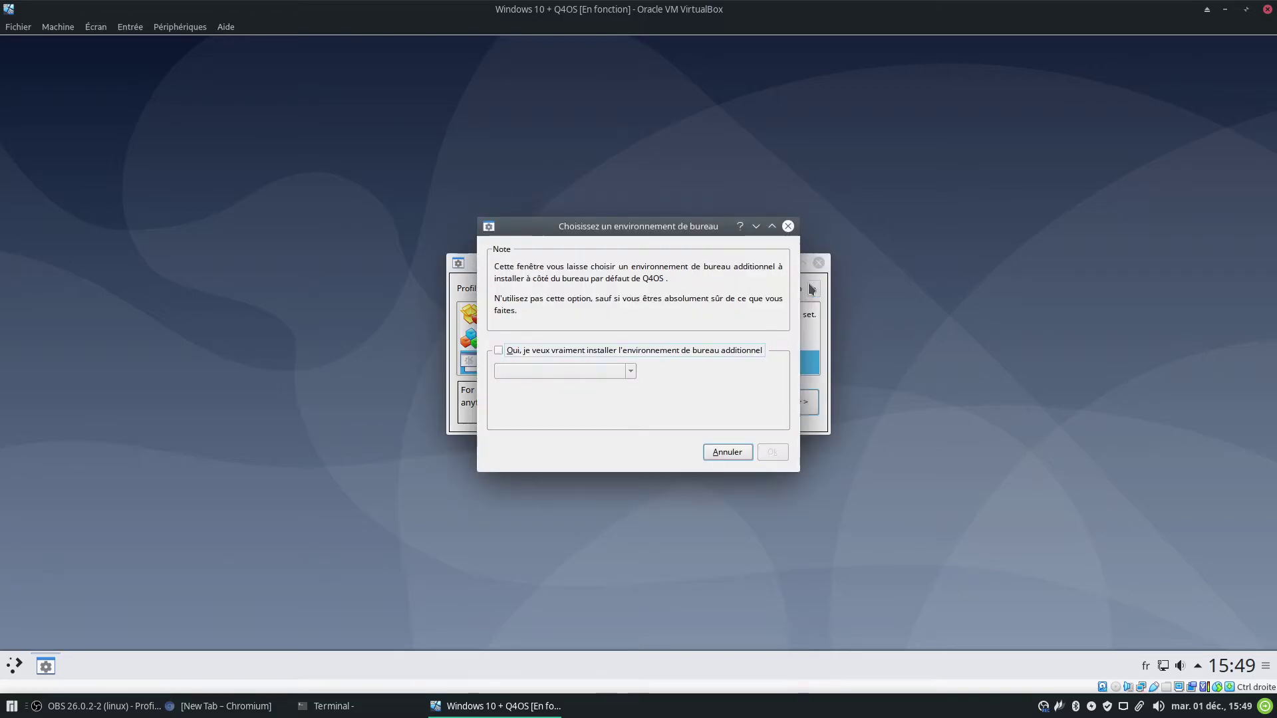
{"action": "left_click", "coordinate": [629, 350]}
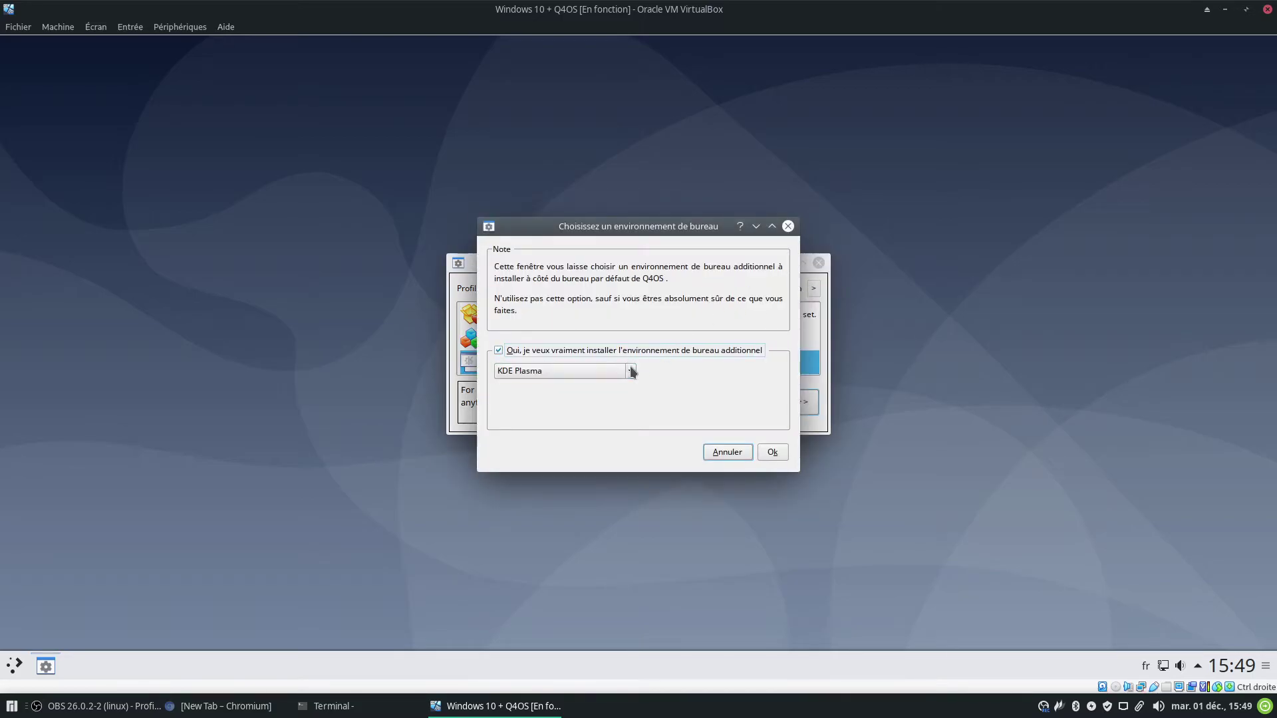
{"action": "left_click", "coordinate": [630, 370]}
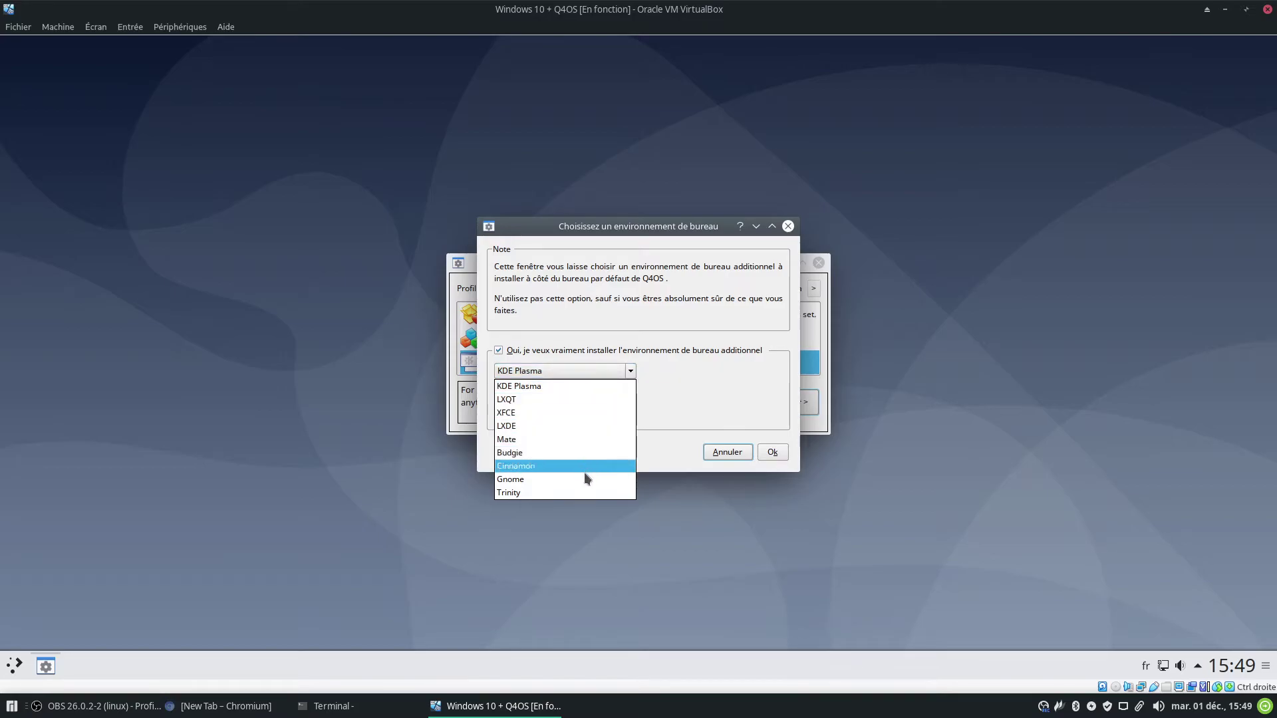
{"action": "left_click", "coordinate": [720, 409]}
{"action": "left_click", "coordinate": [772, 453]}
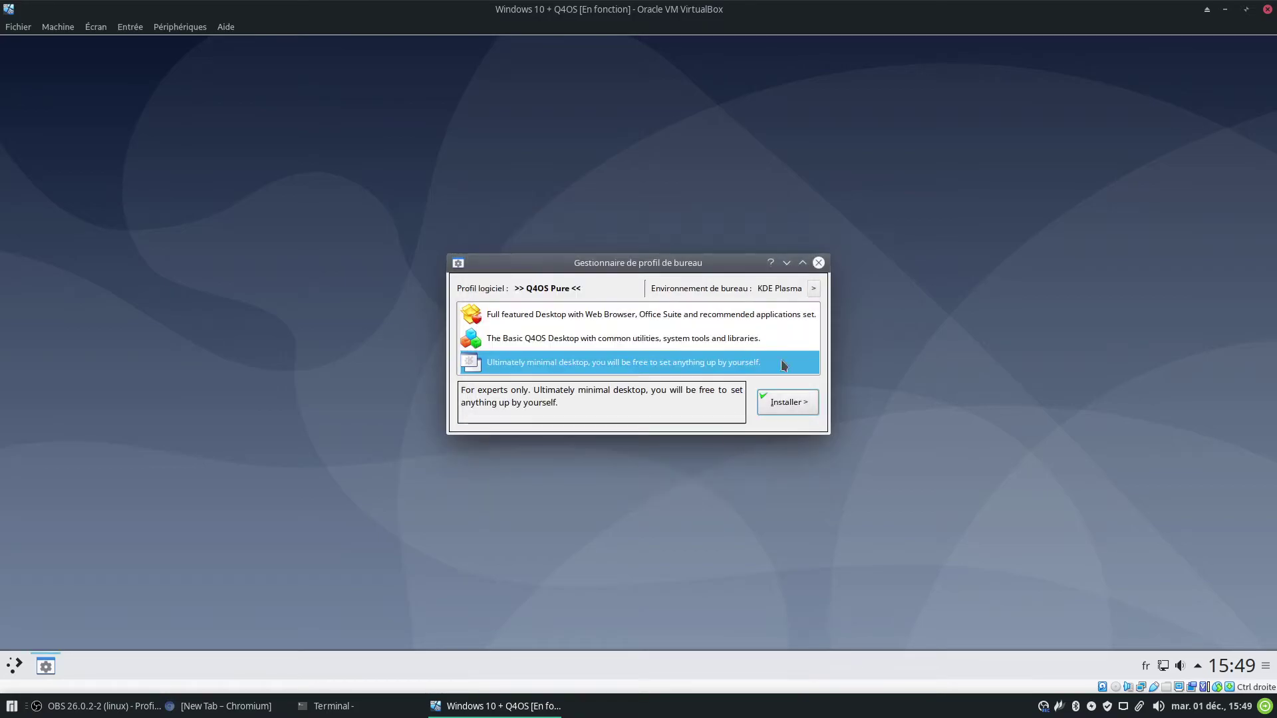
{"action": "left_click", "coordinate": [819, 263]}
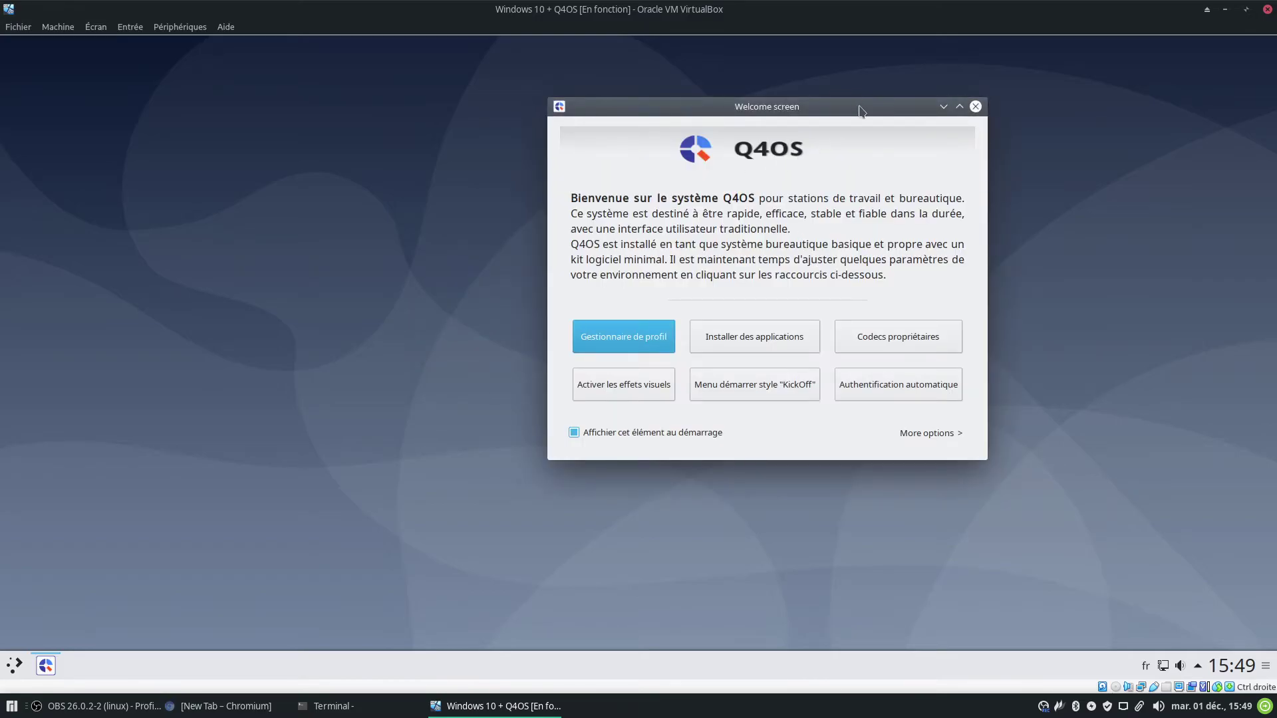
{"action": "left_click", "coordinate": [974, 107]}
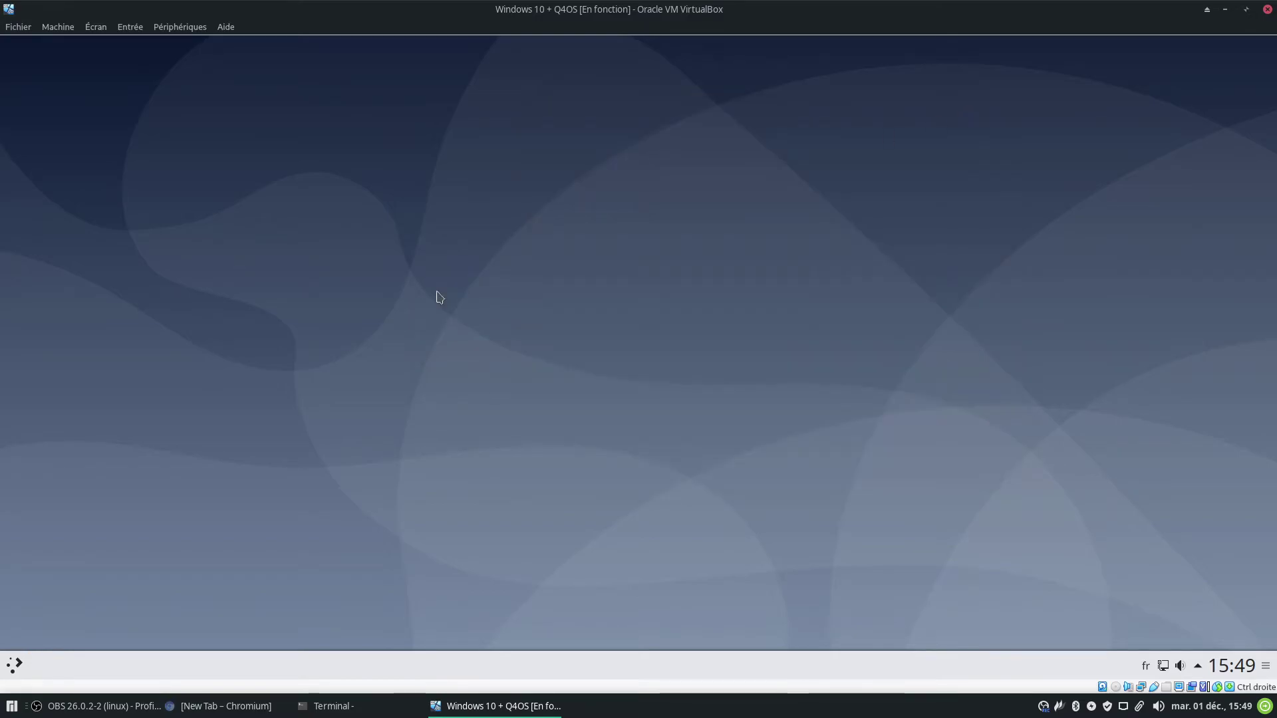
Step: Launch Konsole and try to open the APT sources with "apt edit-sources"
{"action": "left_click", "coordinate": [16, 669]}
{"action": "type", "text": "konsole"}
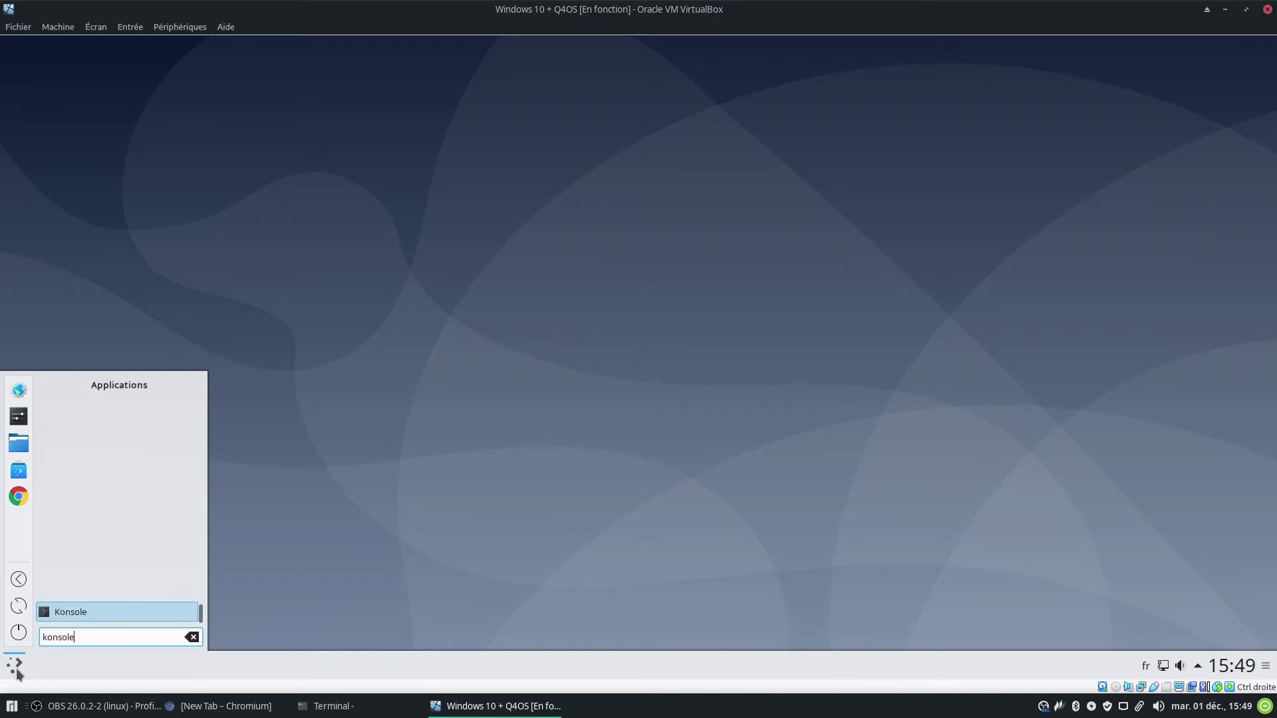
{"action": "key", "text": "Return"}
{"action": "type", "text": "apt edit-sources"}
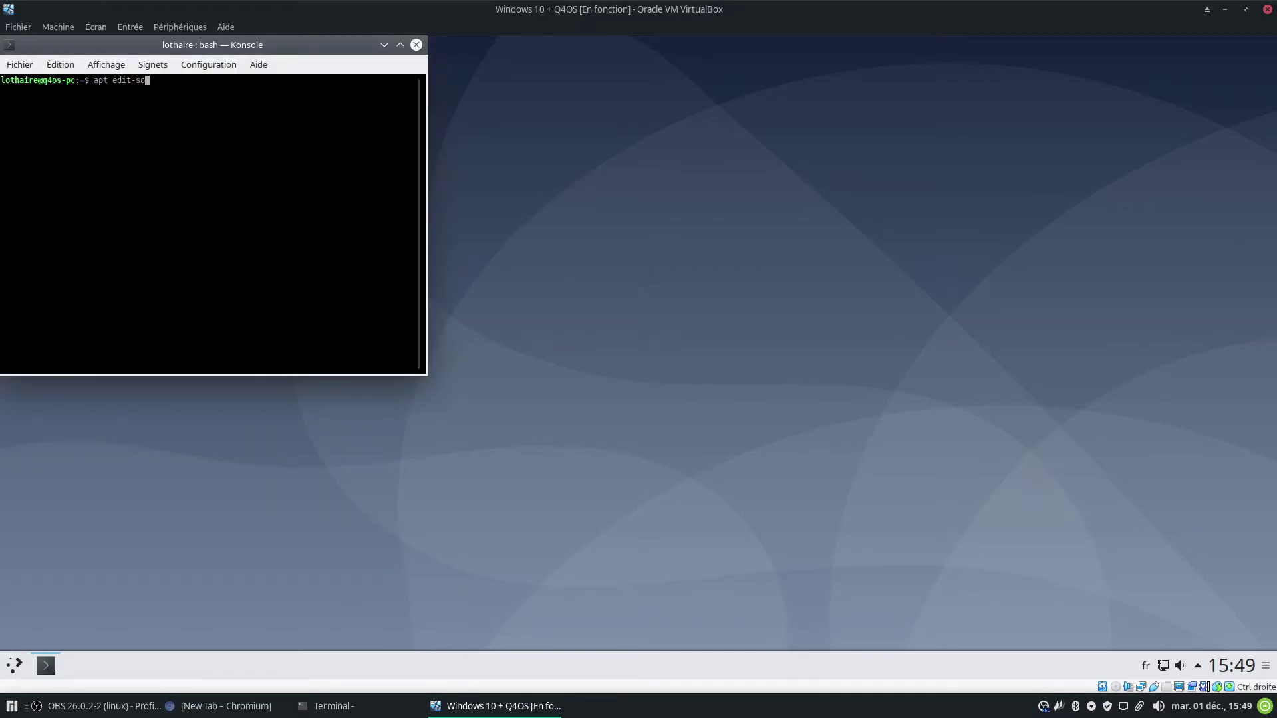
{"action": "key", "text": "Return"}
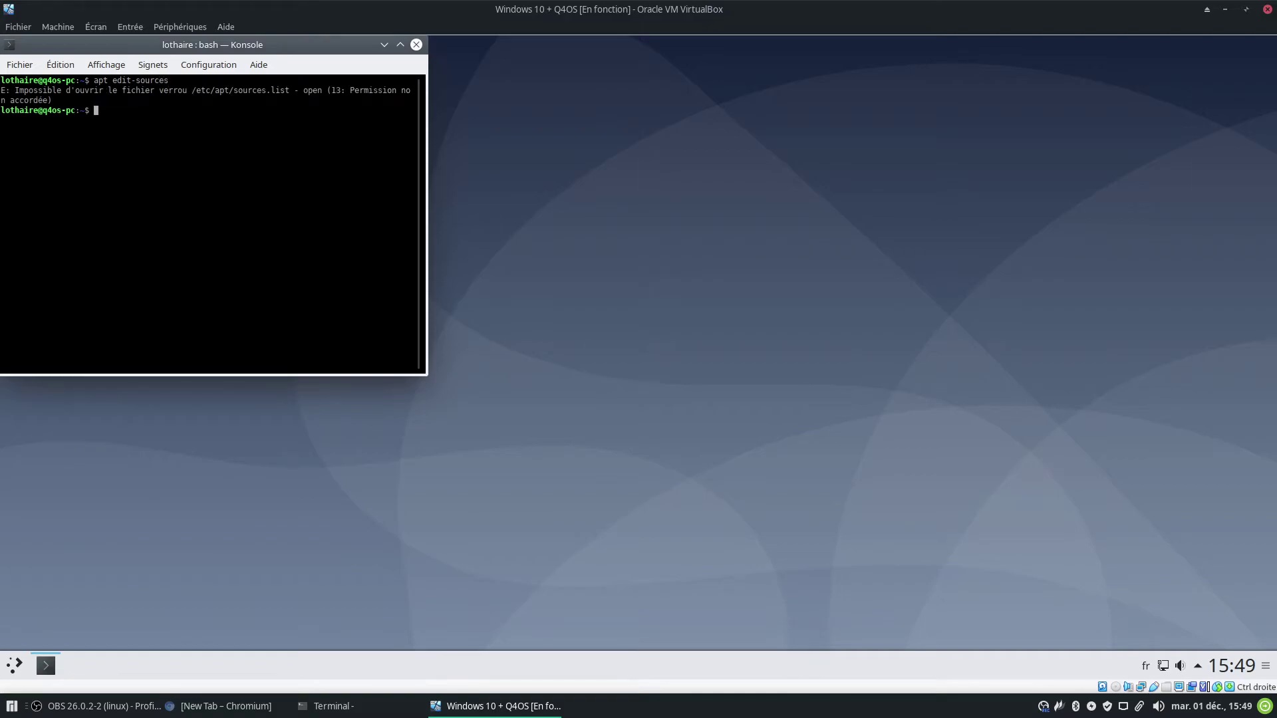
Step: View the main APT sources file with "sudo apt edit-sources" and exit the editor
{"action": "type", "text": "sudo apt edit-sources"}
{"action": "key", "text": "Return"}
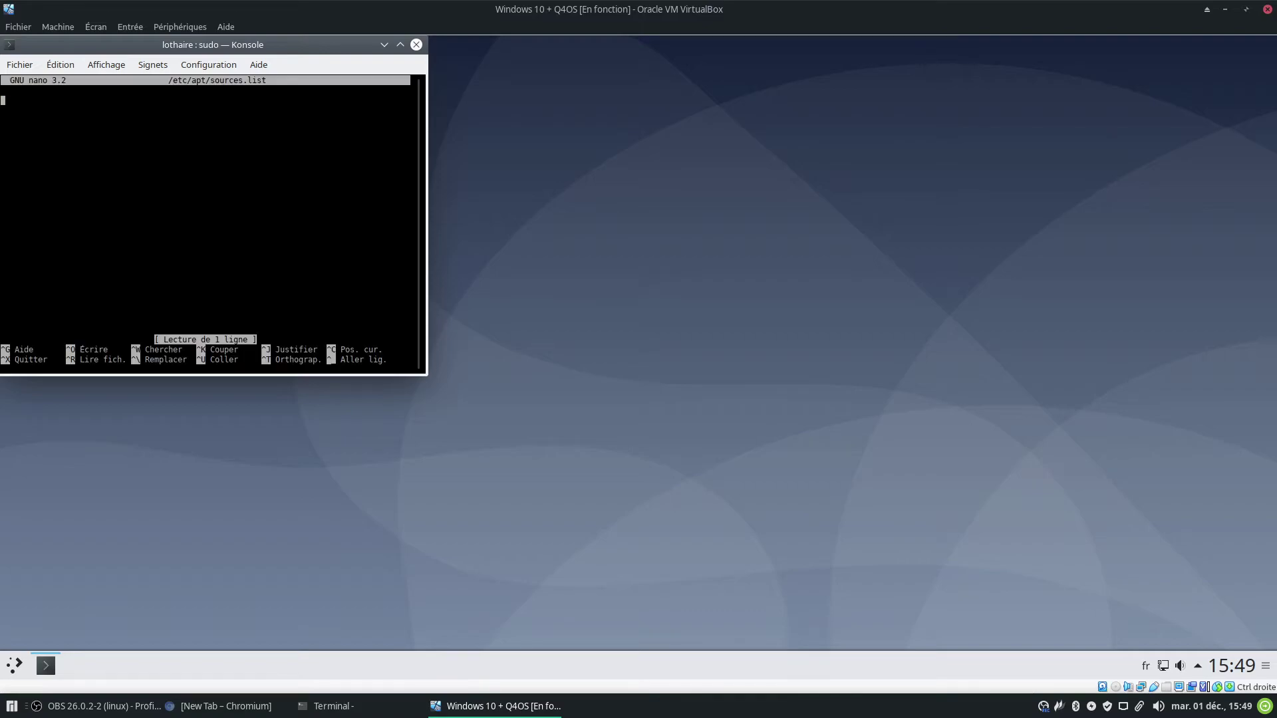
{"action": "key", "text": "ctrl+x"}
Step: Change to the /etc/apt directory and list its contents
{"action": "type", "text": "cd /etc/apt"}
{"action": "key", "text": "Return"}
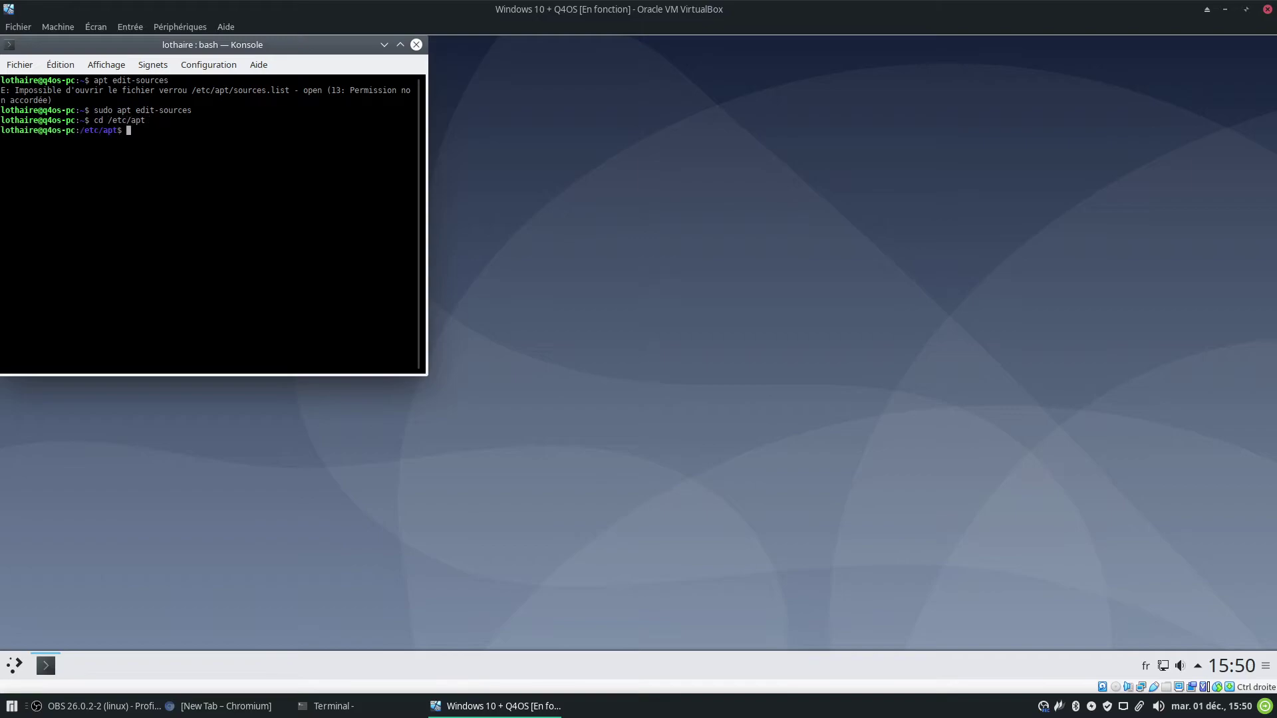
{"action": "type", "text": "ls"}
{"action": "key", "text": "Return"}
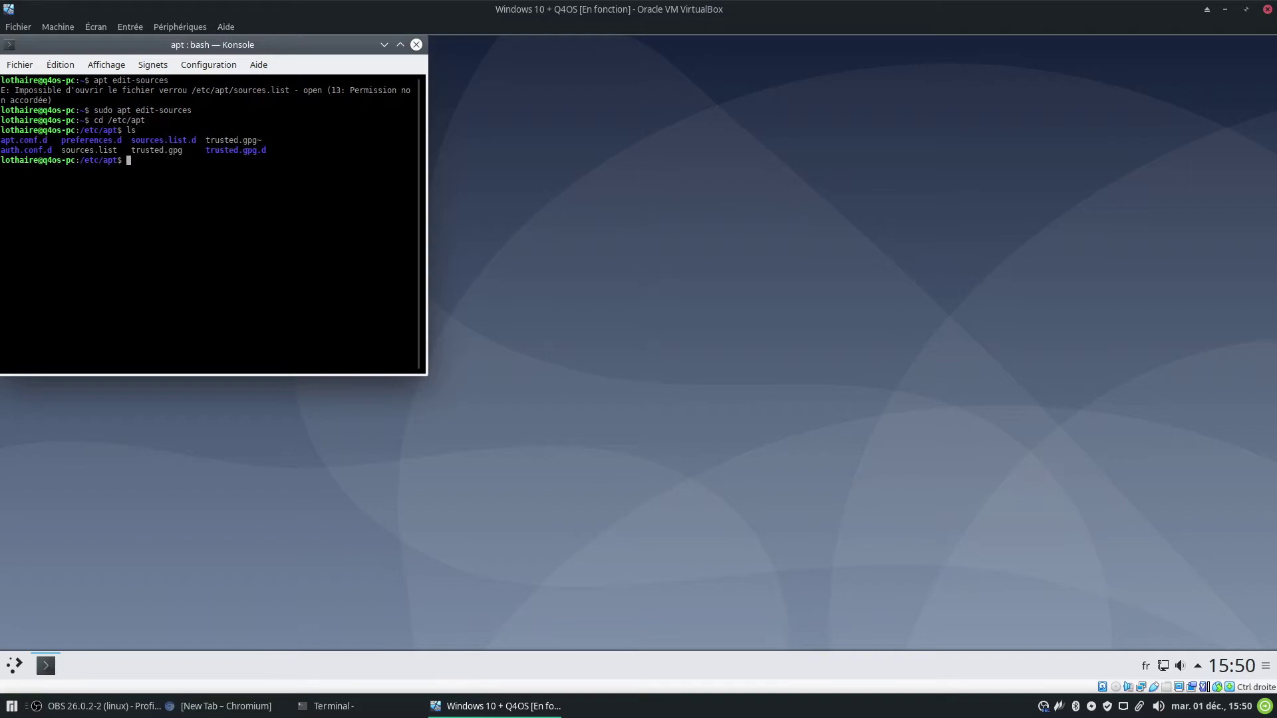
Step: Try to open sources.list.d in nano and exit the editor
{"action": "type", "text": "nano sources.list.d"}
{"action": "key", "text": "Return"}
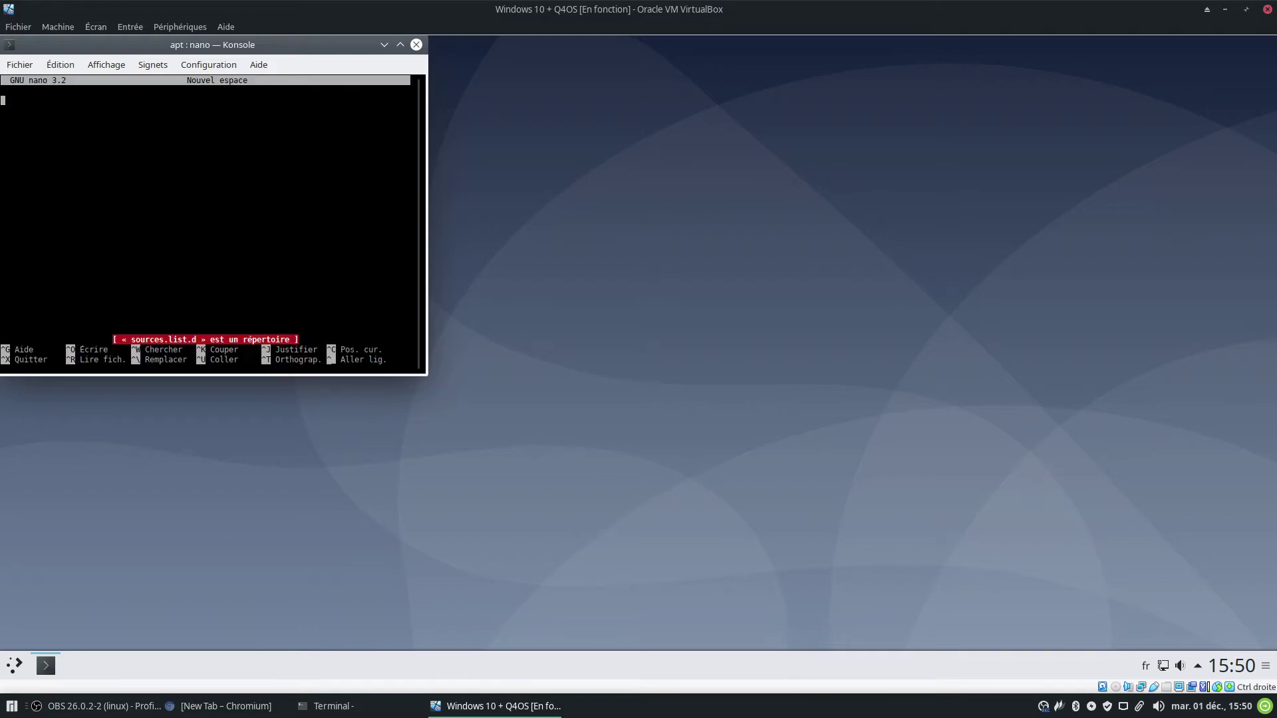
{"action": "key", "text": "ctrl+x"}
{"action": "key", "text": "BackSpace"}
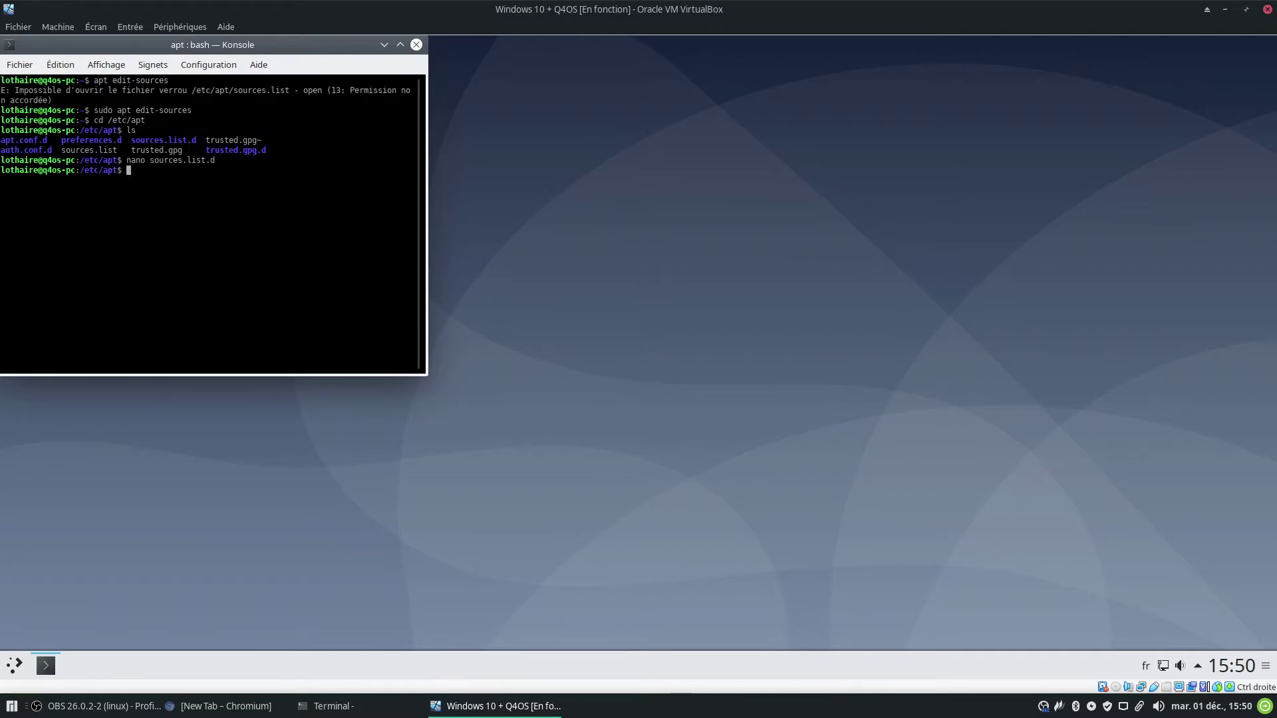
Step: Change to the sources.list.d directory and list the repository files
{"action": "type", "text": "cd sources.list.d"}
{"action": "key", "text": "Return"}
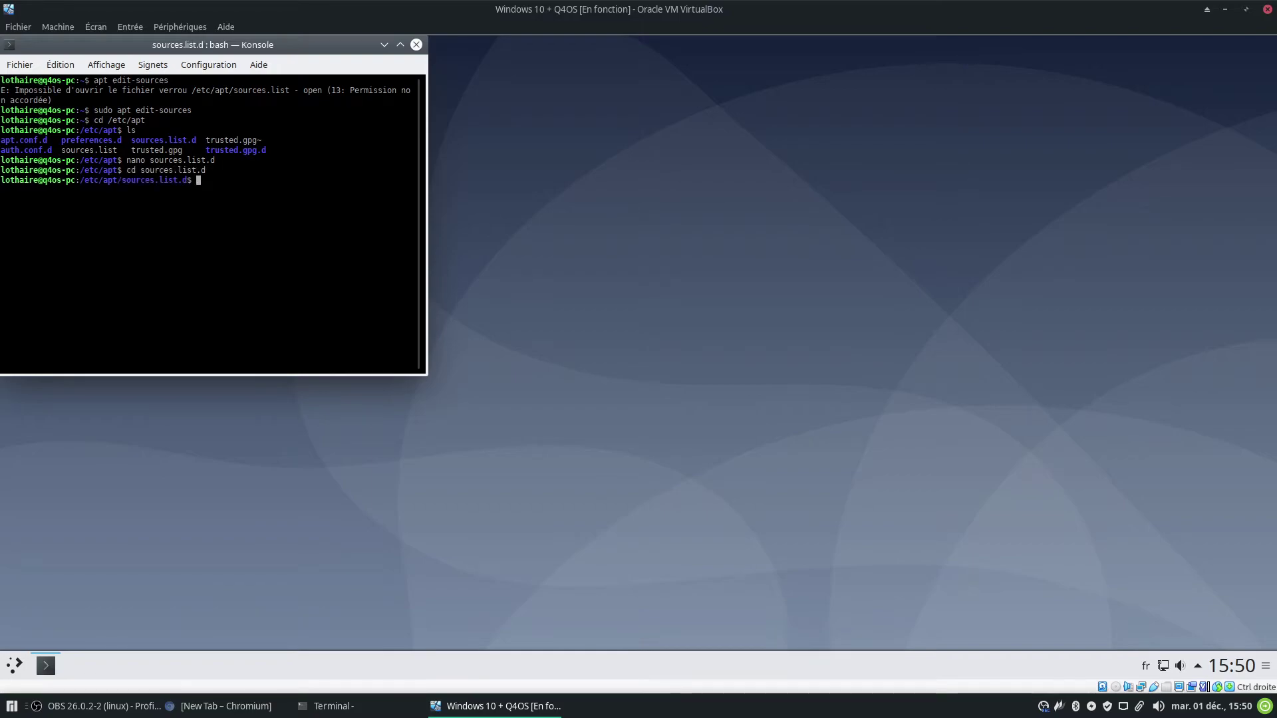
{"action": "type", "text": "ls"}
{"action": "key", "text": "Return"}
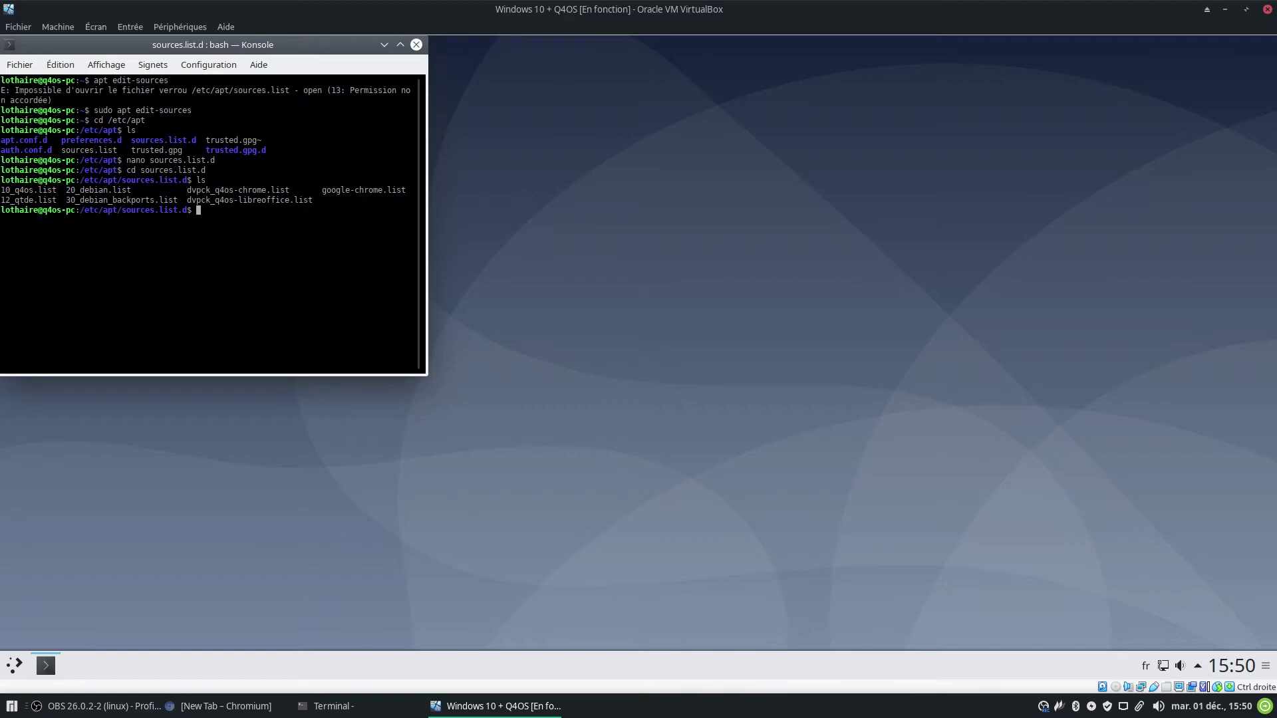
Step: View the Q4OS repository file 10_q4os.list in nano and exit the editor
{"action": "type", "text": "nano 10"}
{"action": "key", "text": "Tab"}
{"action": "key", "text": "Return"}
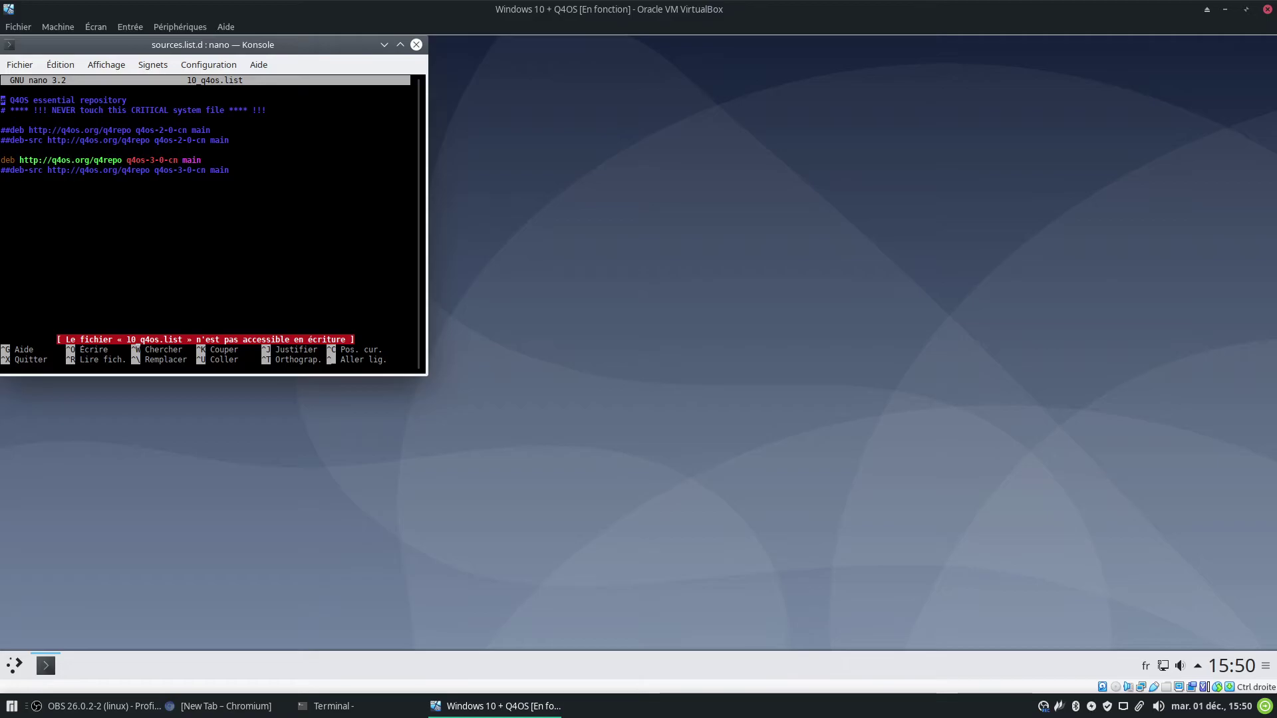
{"action": "key", "text": "ctrl+x"}
Step: View the Trinity repository file 12_qtde.list in nano and exit the editor
{"action": "key", "text": "Up"}
{"action": "key", "text": "BackSpace"}
{"action": "key", "text": "BackSpace"}
{"action": "key", "text": "BackSpace"}
{"action": "key", "text": "BackSpace"}
{"action": "key", "text": "BackSpace"}
{"action": "key", "text": "BackSpace"}
{"action": "key", "text": "BackSpace"}
{"action": "key", "text": "BackSpace"}
{"action": "key", "text": "BackSpace"}
{"action": "key", "text": "BackSpace"}
{"action": "key", "text": "BackSpace"}
{"action": "type", "text": "2_qtde.list"}
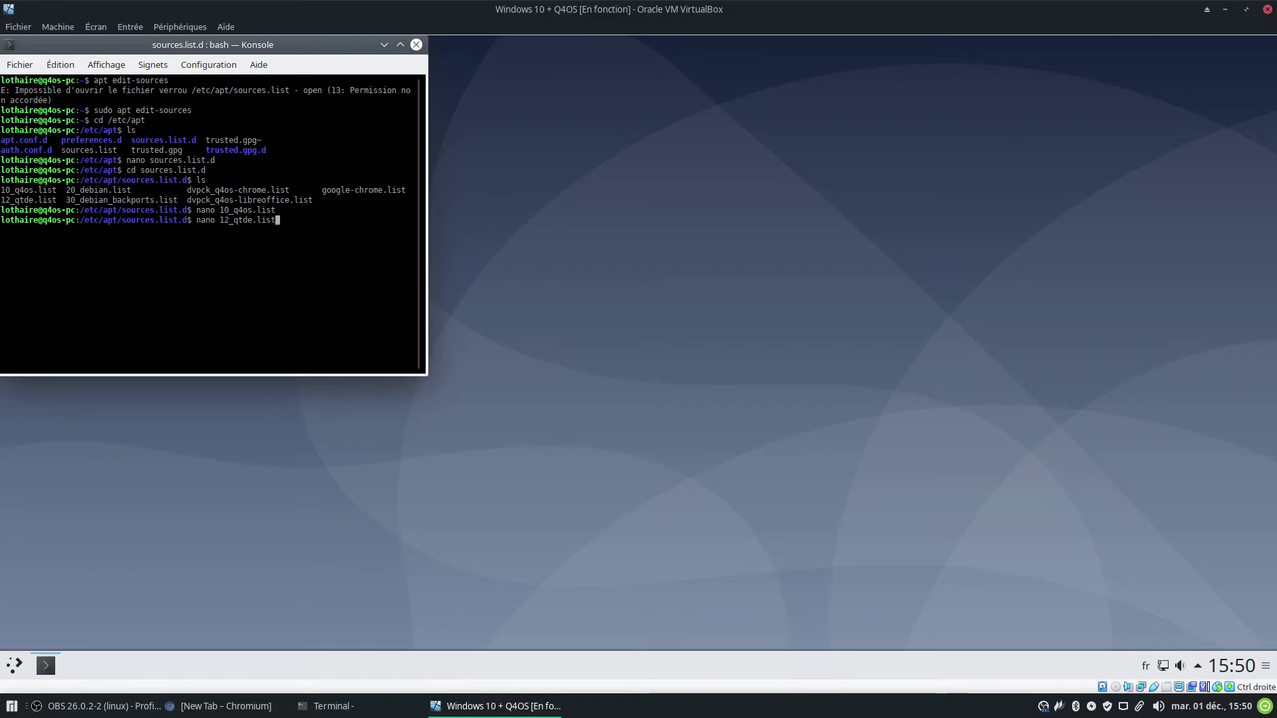
{"action": "key", "text": "Return"}
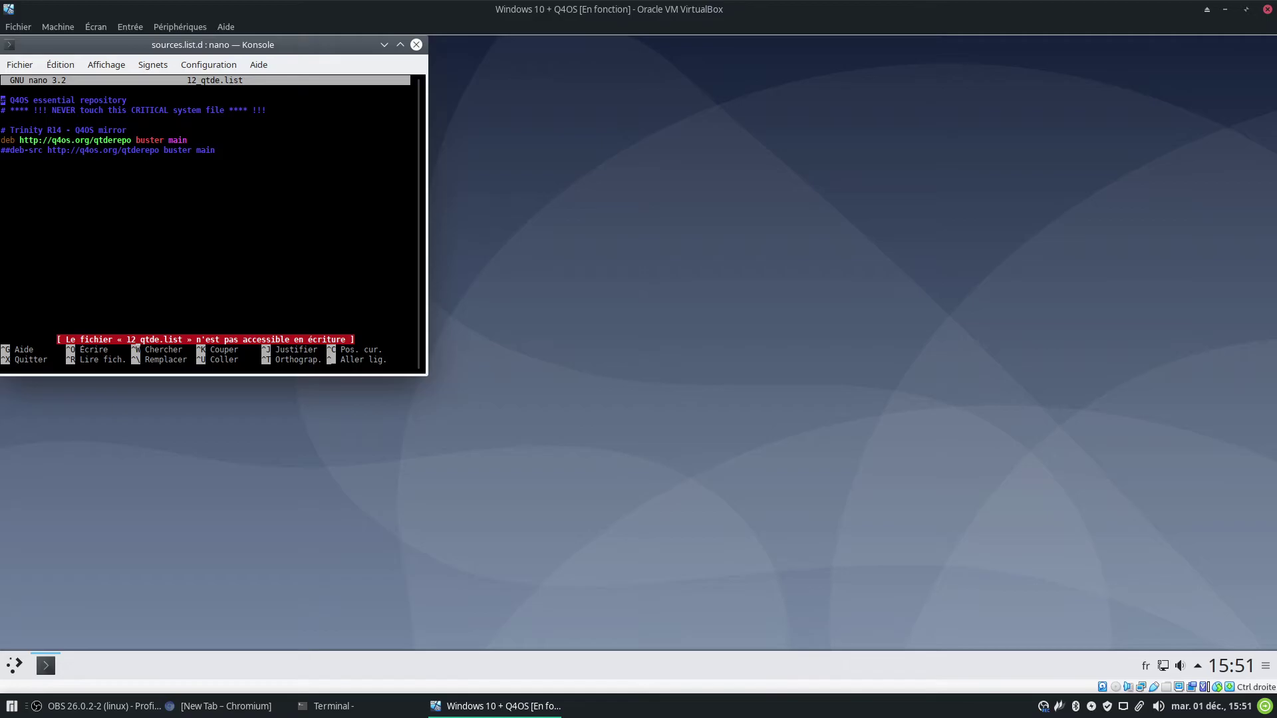
{"action": "key", "text": "ctrl+x"}
Step: View the Debian repository file 20_debian.list in nano and exit the editor
{"action": "key", "text": "Up"}
{"action": "key", "text": "BackSpace"}
{"action": "key", "text": "BackSpace"}
{"action": "key", "text": "BackSpace"}
{"action": "key", "text": "BackSpace"}
{"action": "key", "text": "BackSpace"}
{"action": "key", "text": "BackSpace"}
{"action": "key", "text": "BackSpace"}
{"action": "key", "text": "BackSpace"}
{"action": "key", "text": "BackSpace"}
{"action": "key", "text": "BackSpace"}
{"action": "key", "text": "BackSpace"}
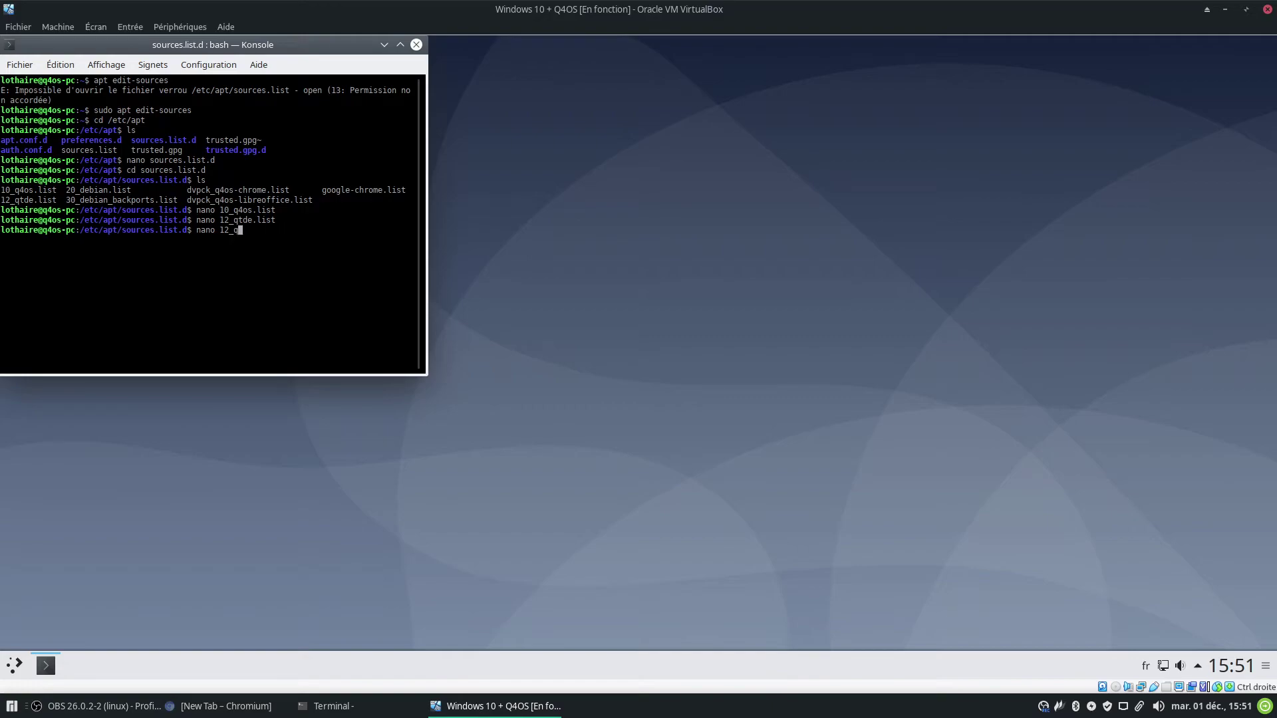
{"action": "key", "text": "BackSpace"}
{"action": "key", "text": "BackSpace"}
{"action": "key", "text": "BackSpace"}
{"action": "key", "text": "BackSpace"}
{"action": "key", "text": "BackSpace"}
{"action": "type", "text": "20"}
{"action": "key", "text": "BackSpace"}
{"action": "key", "text": "BackSpace"}
{"action": "type", "text": "nano 20_de"}
{"action": "key", "text": "Tab"}
{"action": "key", "text": "Return"}
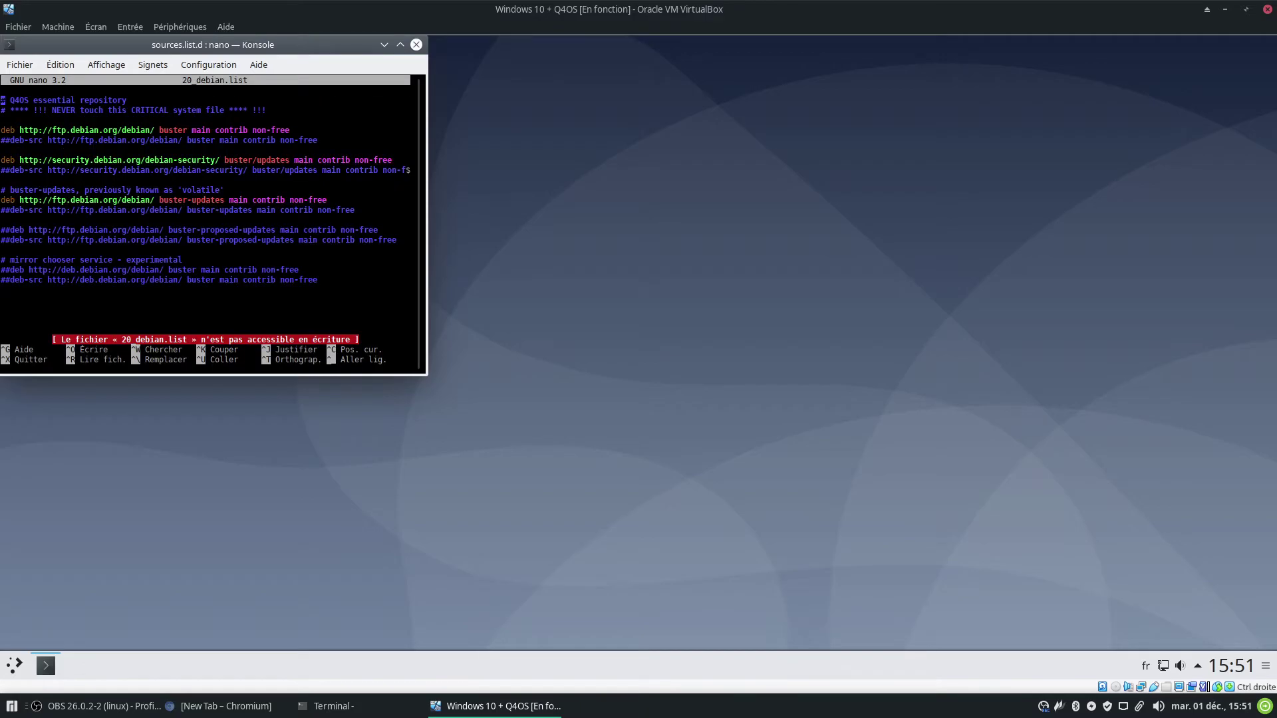
{"action": "key", "text": "ctrl+x"}
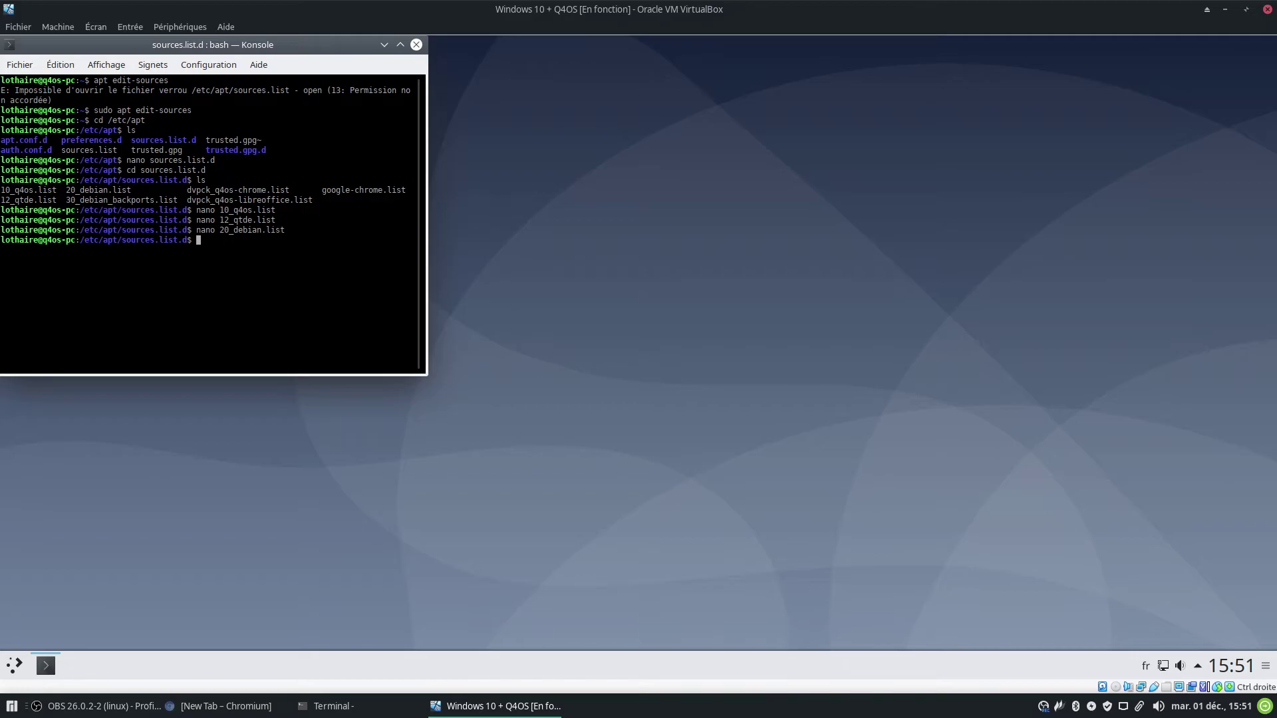
Step: View the repository file dvpck_q4os-chrome.list in nano and exit the editor
{"action": "type", "text": "nano dvpc"}
{"action": "key", "text": "Tab"}
{"action": "type", "text": "chrome"}
{"action": "key", "text": "Tab"}
{"action": "key", "text": "Return"}
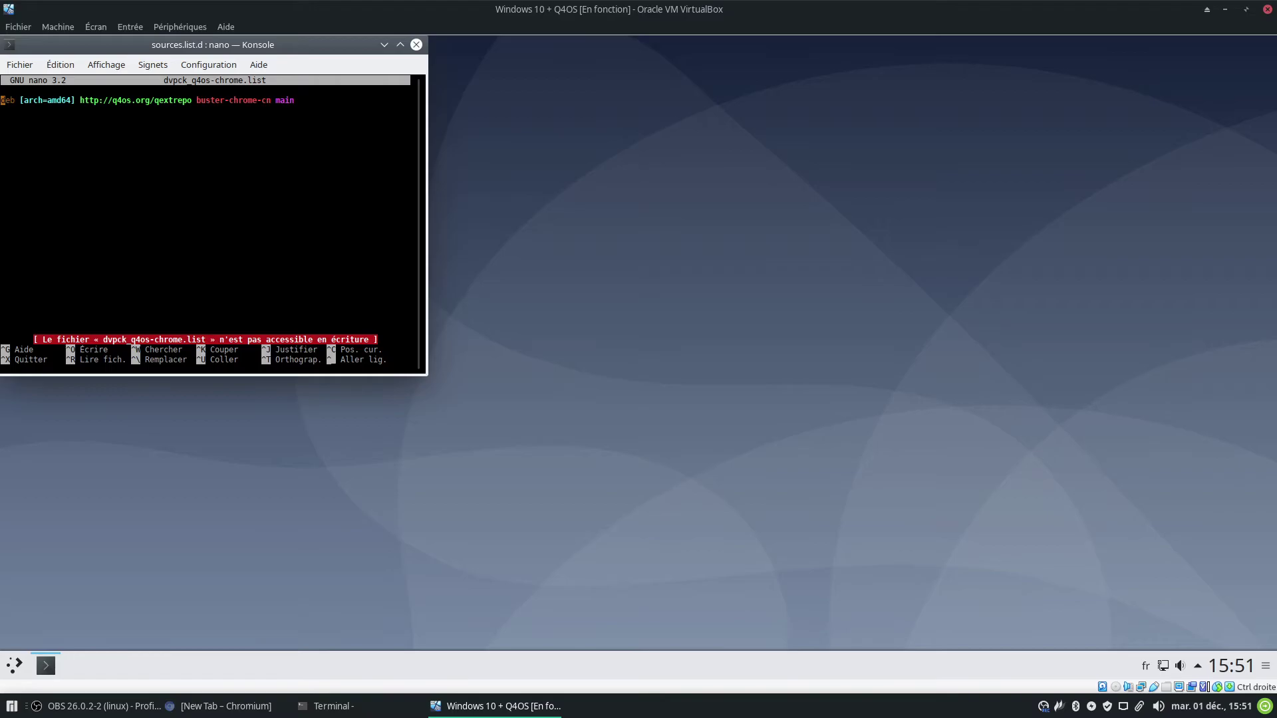
{"action": "key", "text": "ctrl+x"}
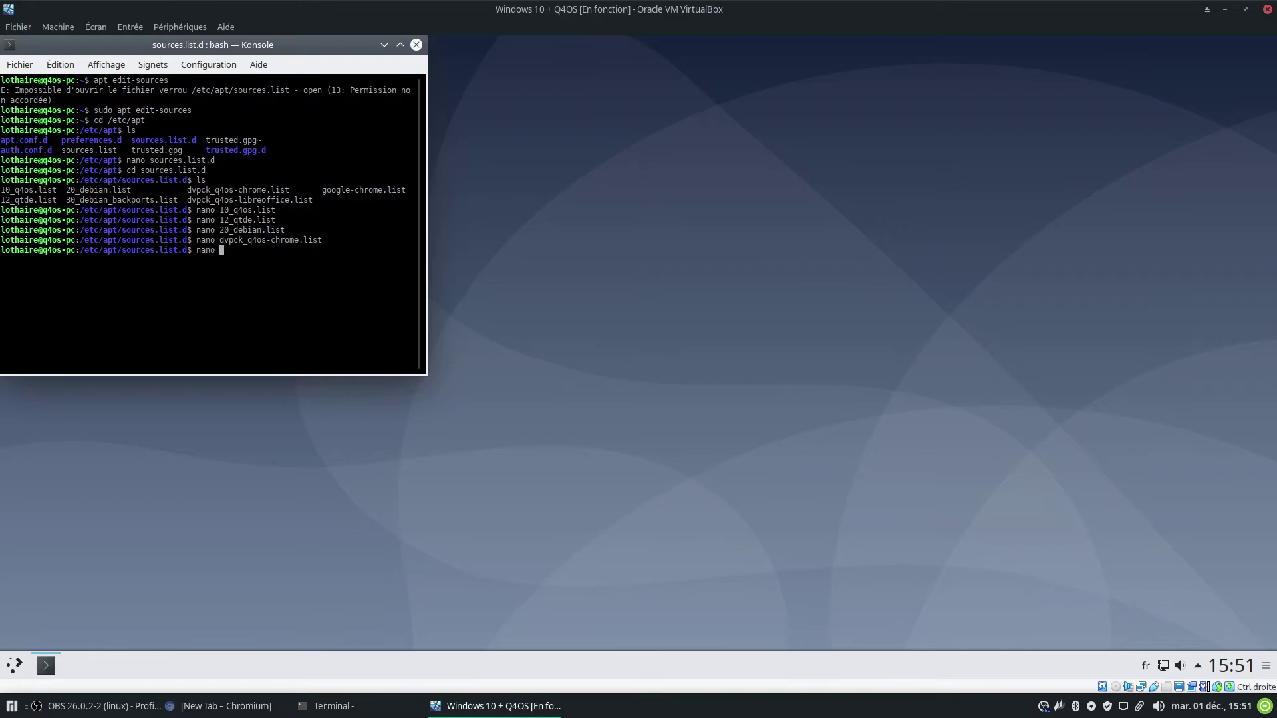
Step: View the repository file google-chrome.list in nano, then close the Konsole window
{"action": "type", "text": "le"}
{"action": "key", "text": "Tab"}
{"action": "key", "text": "Return"}
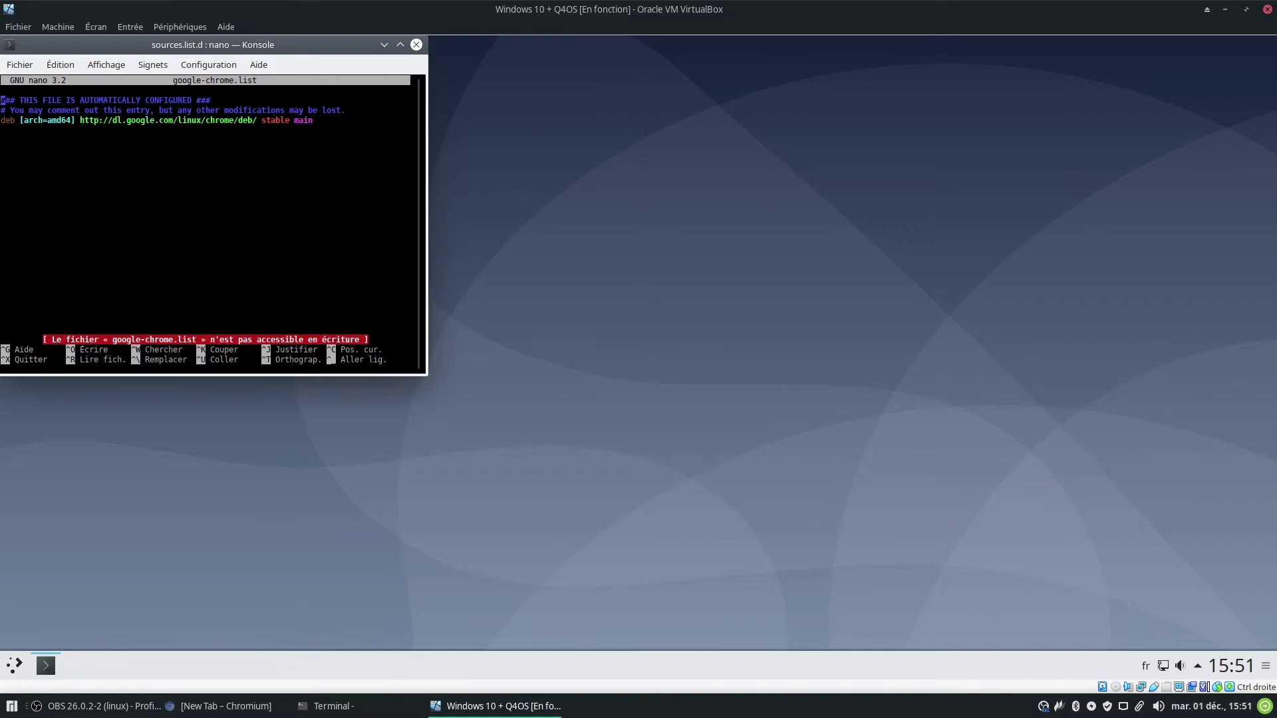
{"action": "left_click", "coordinate": [417, 45]}
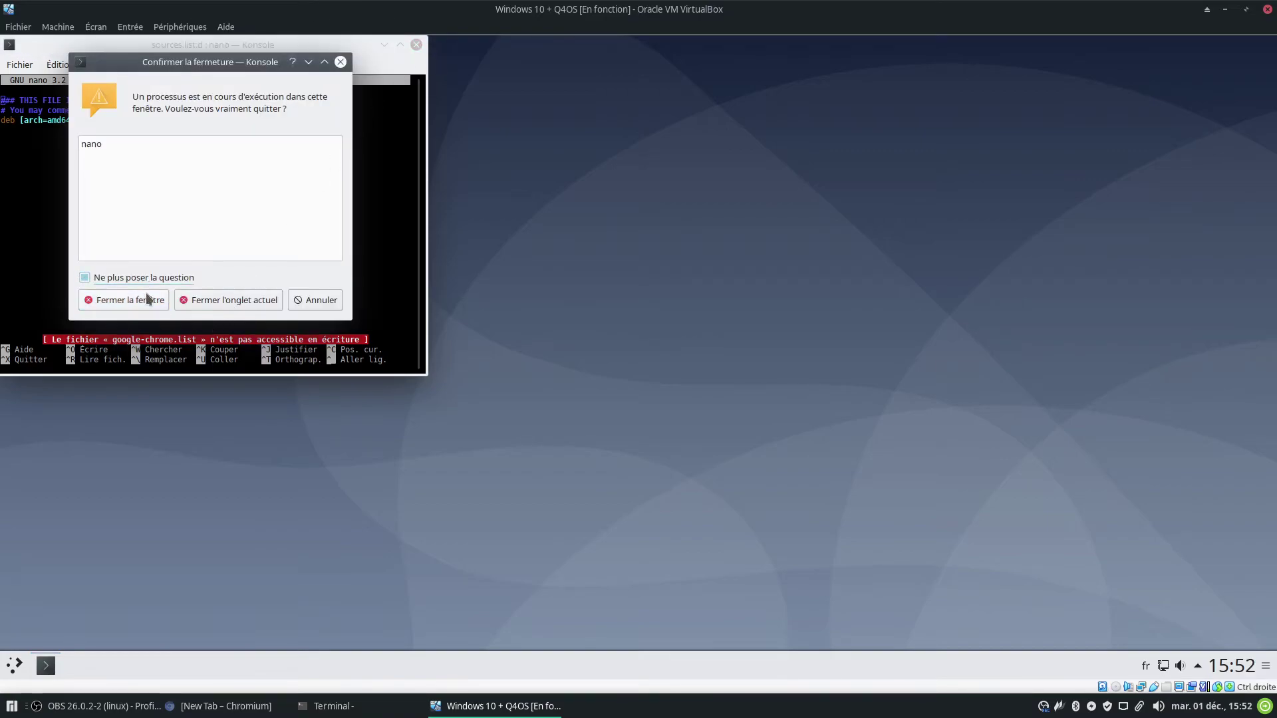
{"action": "key", "text": "Escape"}
Step: Launch LibreOffice from the office applications and create a new Writer document
{"action": "left_click", "coordinate": [20, 667]}
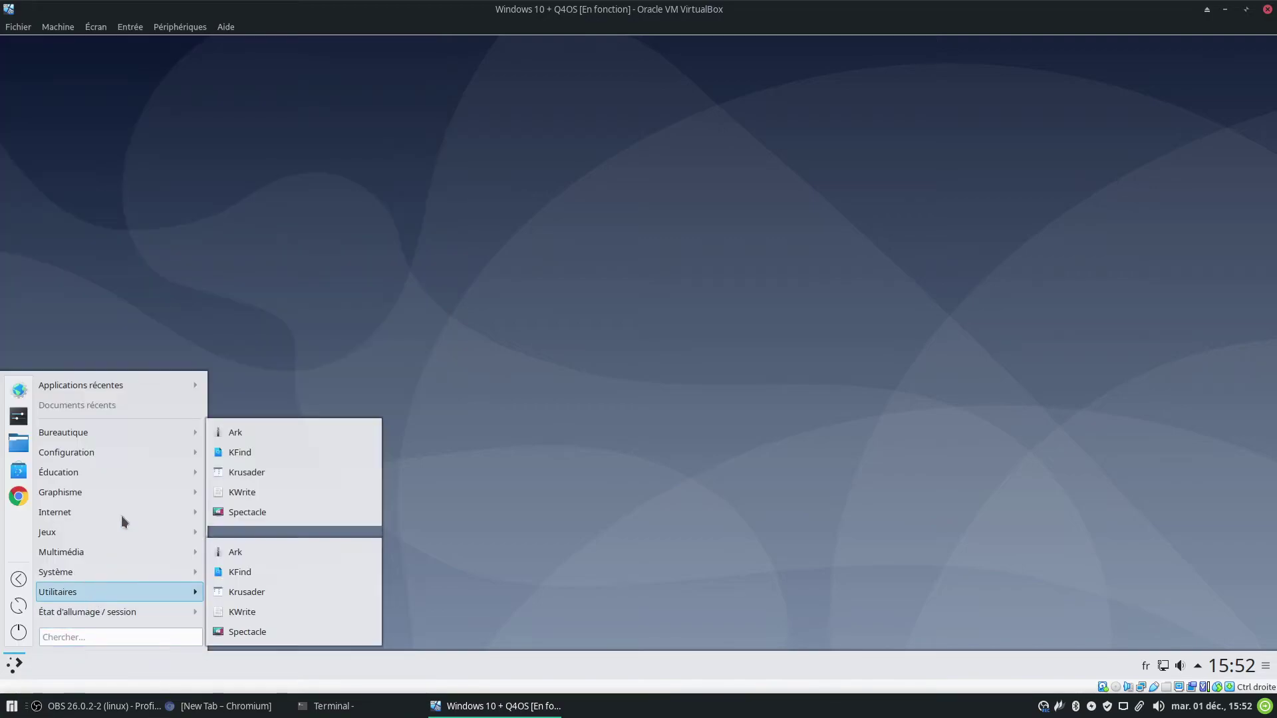
{"action": "mouse_move", "coordinate": [145, 441]}
{"action": "left_click", "coordinate": [250, 452]}
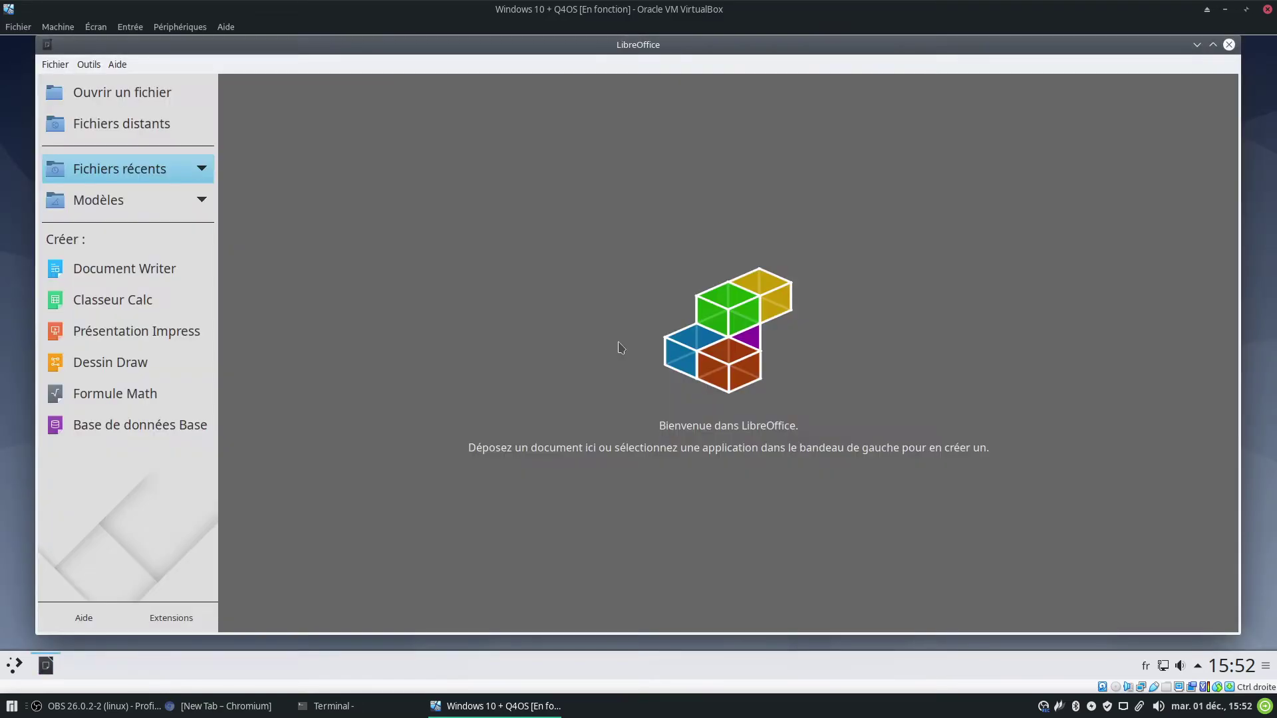
{"action": "left_click", "coordinate": [149, 273]}
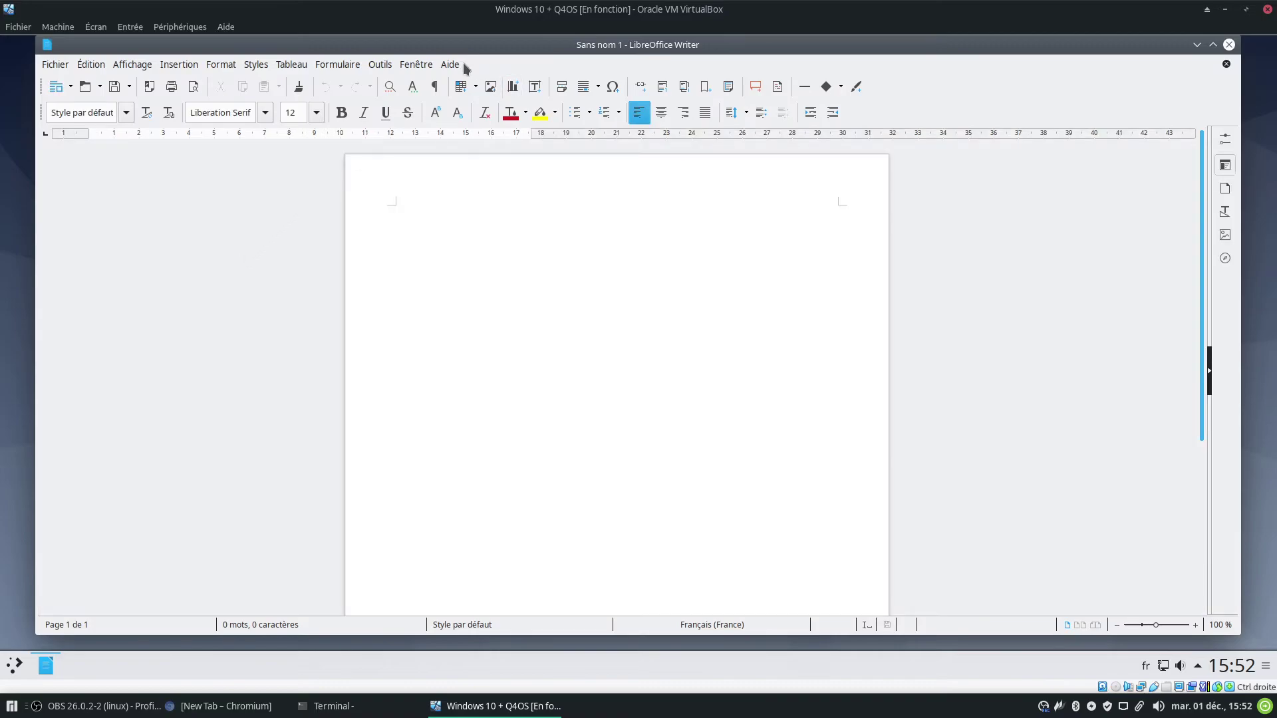
Step: View the LibreOffice version information, then close Writer
{"action": "left_click", "coordinate": [462, 64]}
{"action": "left_click", "coordinate": [537, 247]}
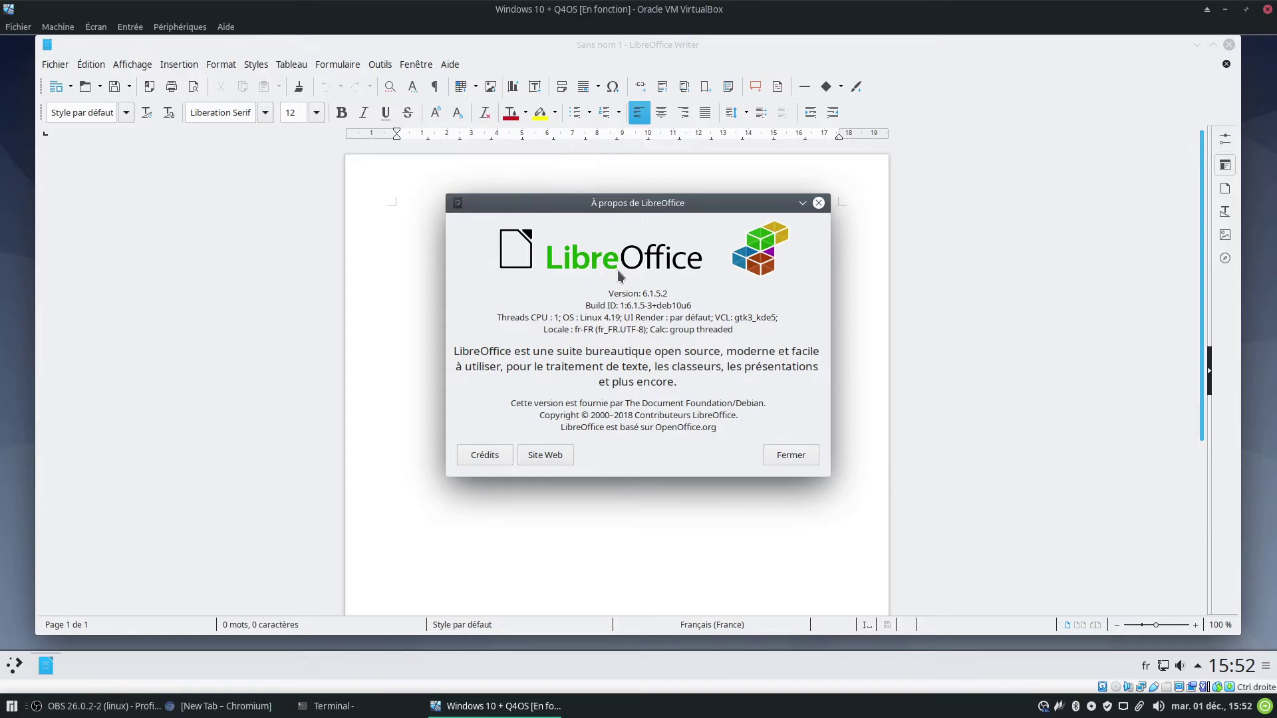
{"action": "left_click", "coordinate": [791, 455]}
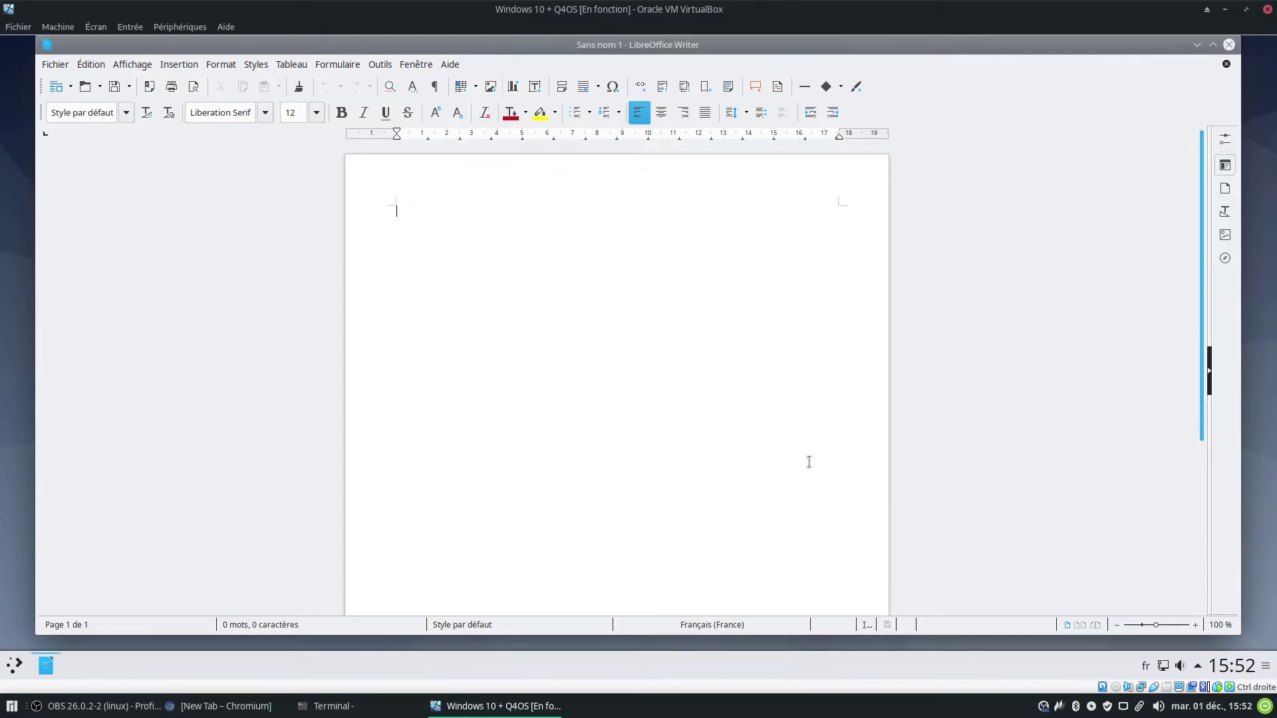
{"action": "left_click", "coordinate": [1229, 45]}
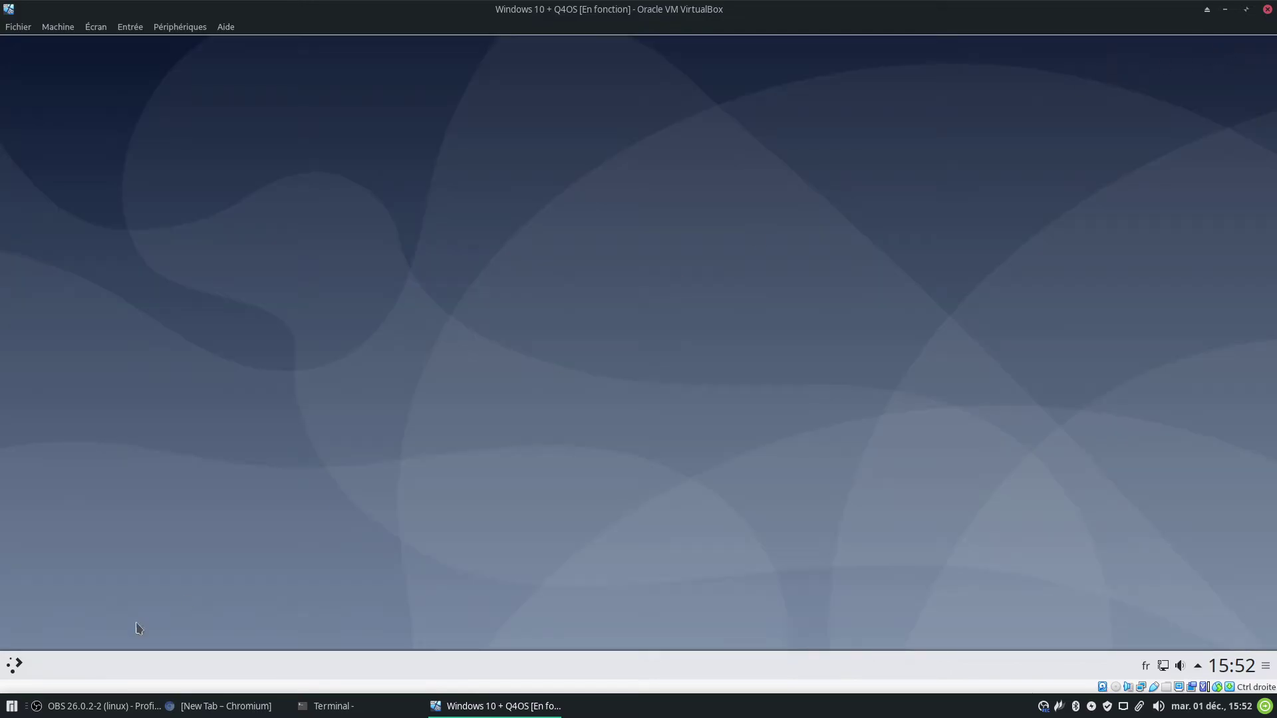
Step: Open the system settings and set their display style to the icon view (Affichage des icônes)
{"action": "left_click", "coordinate": [14, 665]}
{"action": "mouse_move", "coordinate": [146, 434]}
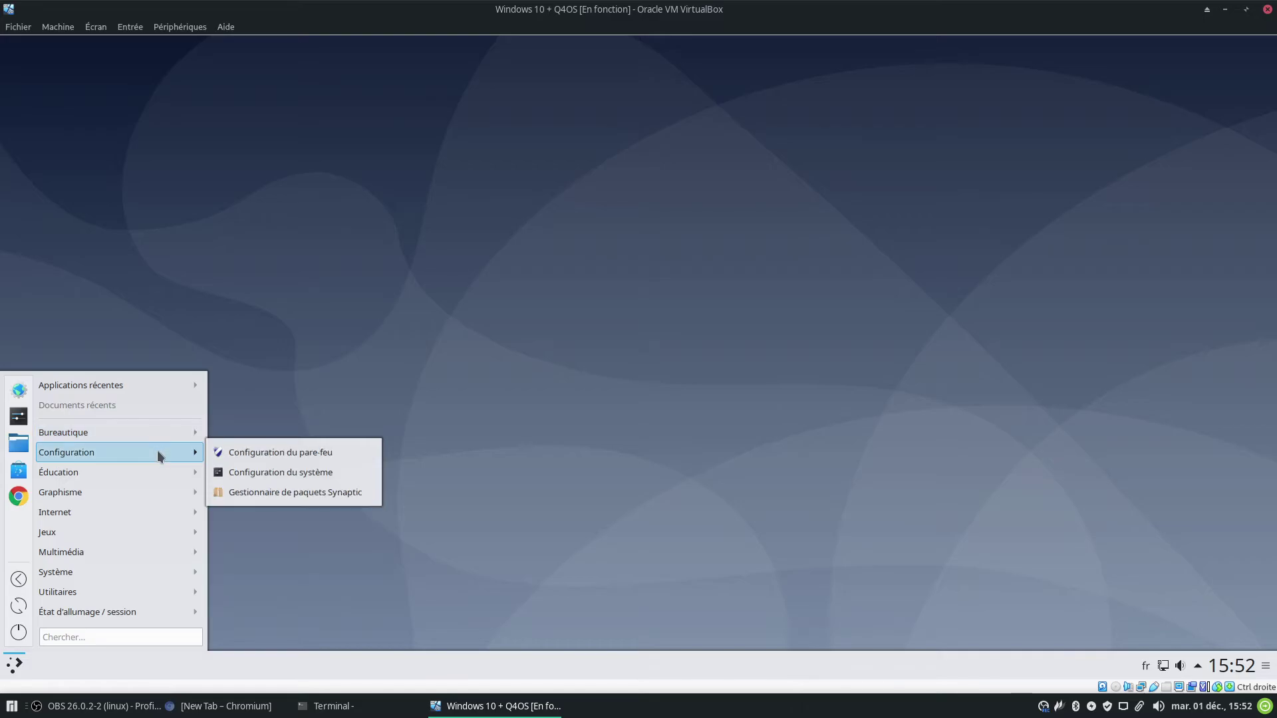
{"action": "left_click", "coordinate": [280, 473]}
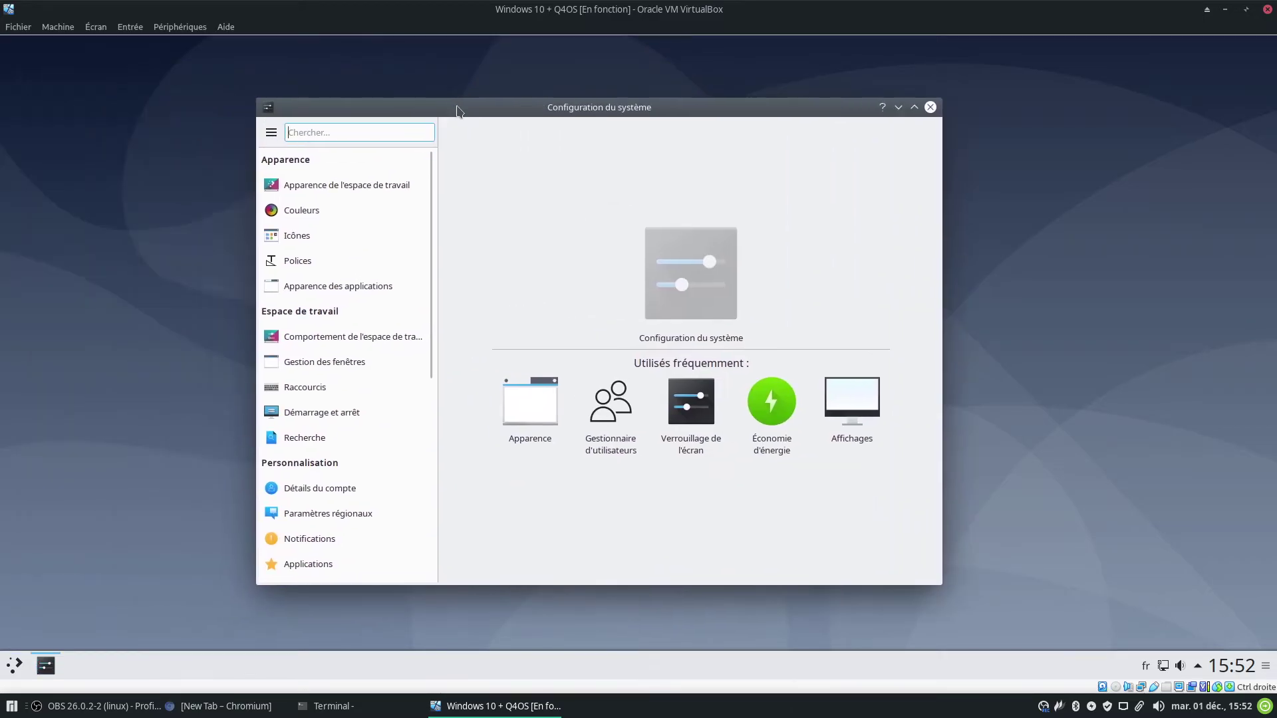
{"action": "left_click", "coordinate": [270, 132]}
{"action": "left_click", "coordinate": [331, 157]}
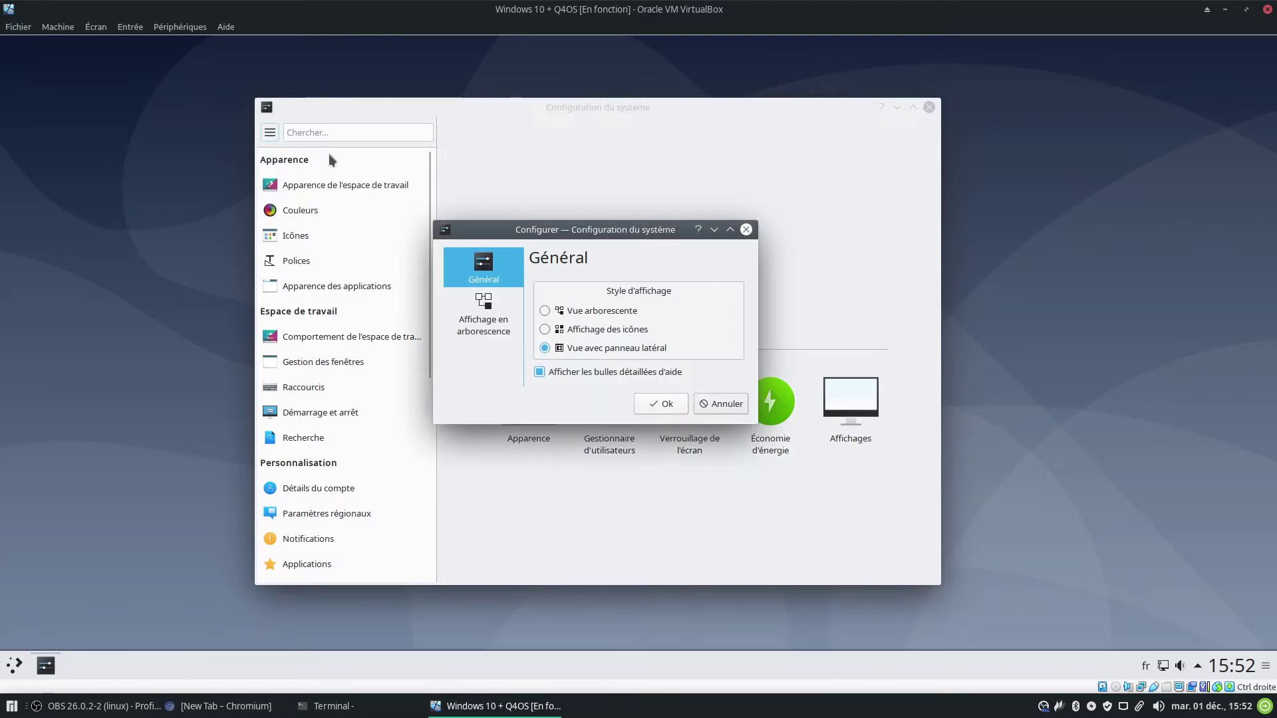
{"action": "left_click", "coordinate": [582, 327]}
{"action": "left_click", "coordinate": [667, 403]}
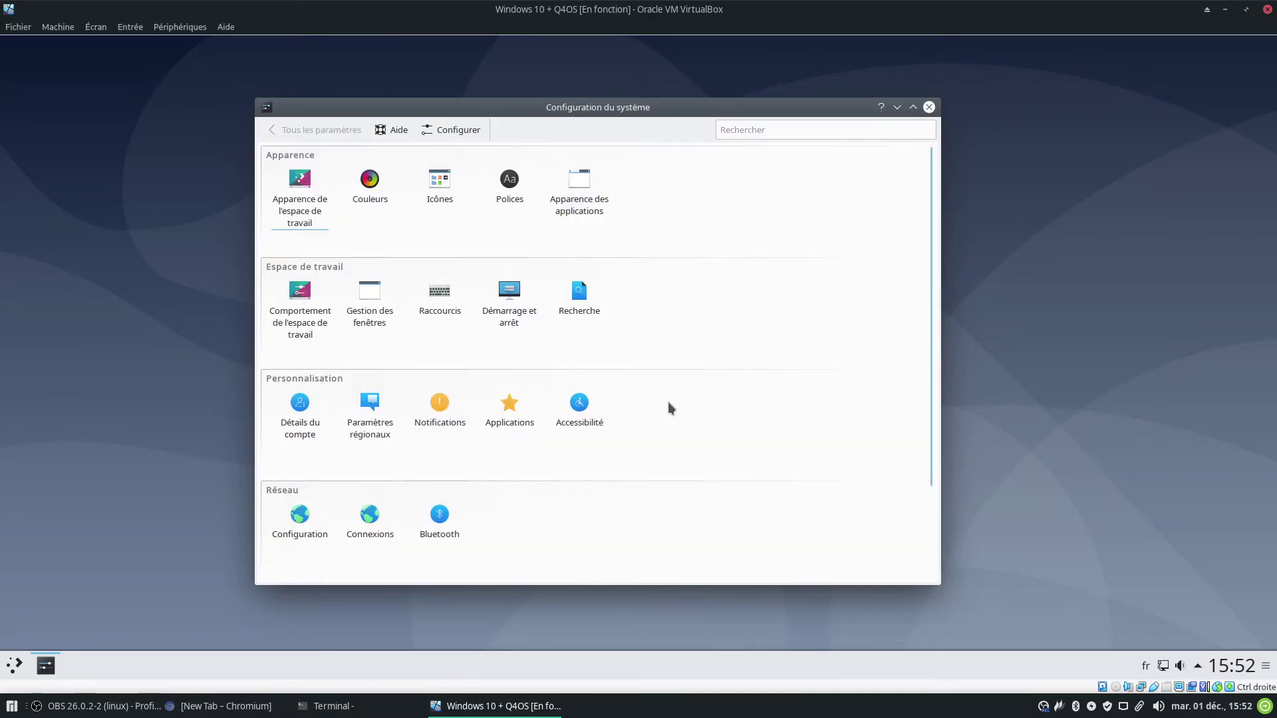
Step: Look through all system settings categories from appearance to hardware, then close the settings window
{"action": "scroll", "coordinate": [754, 388], "scroll_direction": "up", "scroll_amount": 3}
{"action": "scroll", "coordinate": [747, 353], "scroll_direction": "down", "scroll_amount": 3}
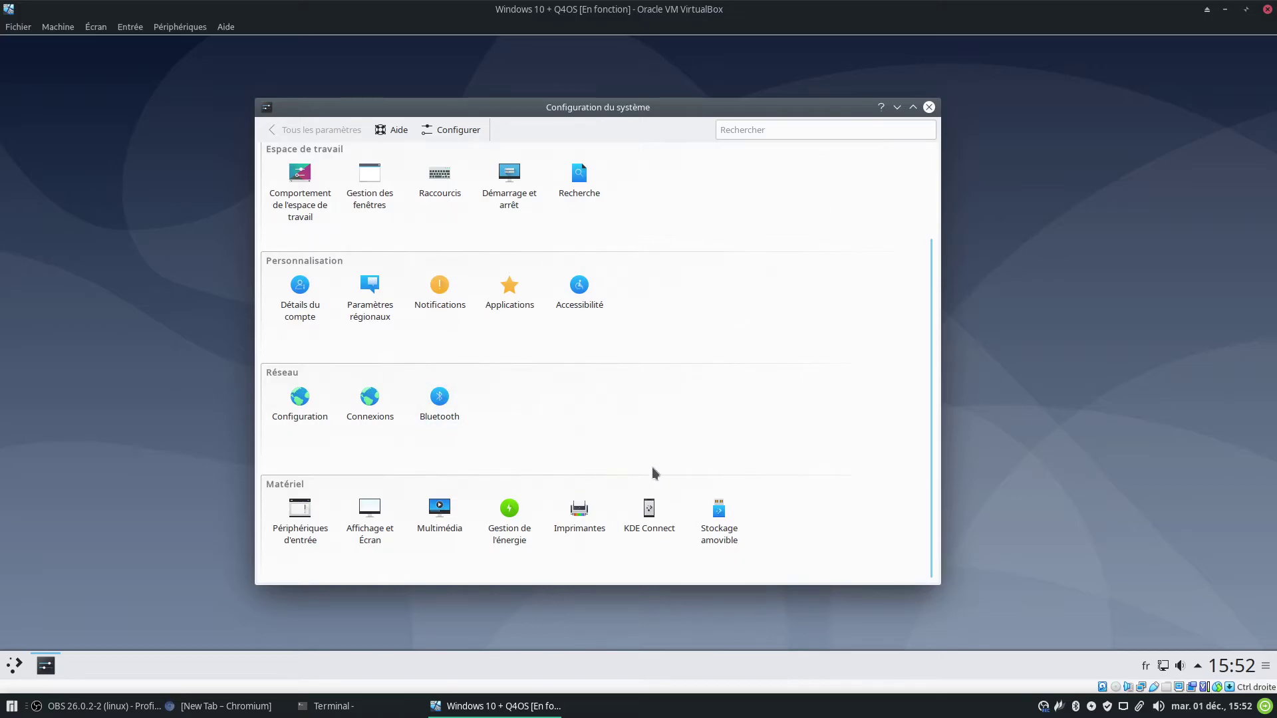
{"action": "scroll", "coordinate": [651, 468], "scroll_direction": "up", "scroll_amount": 3}
{"action": "scroll", "coordinate": [656, 452], "scroll_direction": "down", "scroll_amount": 3}
{"action": "scroll", "coordinate": [794, 476], "scroll_direction": "up", "scroll_amount": 3}
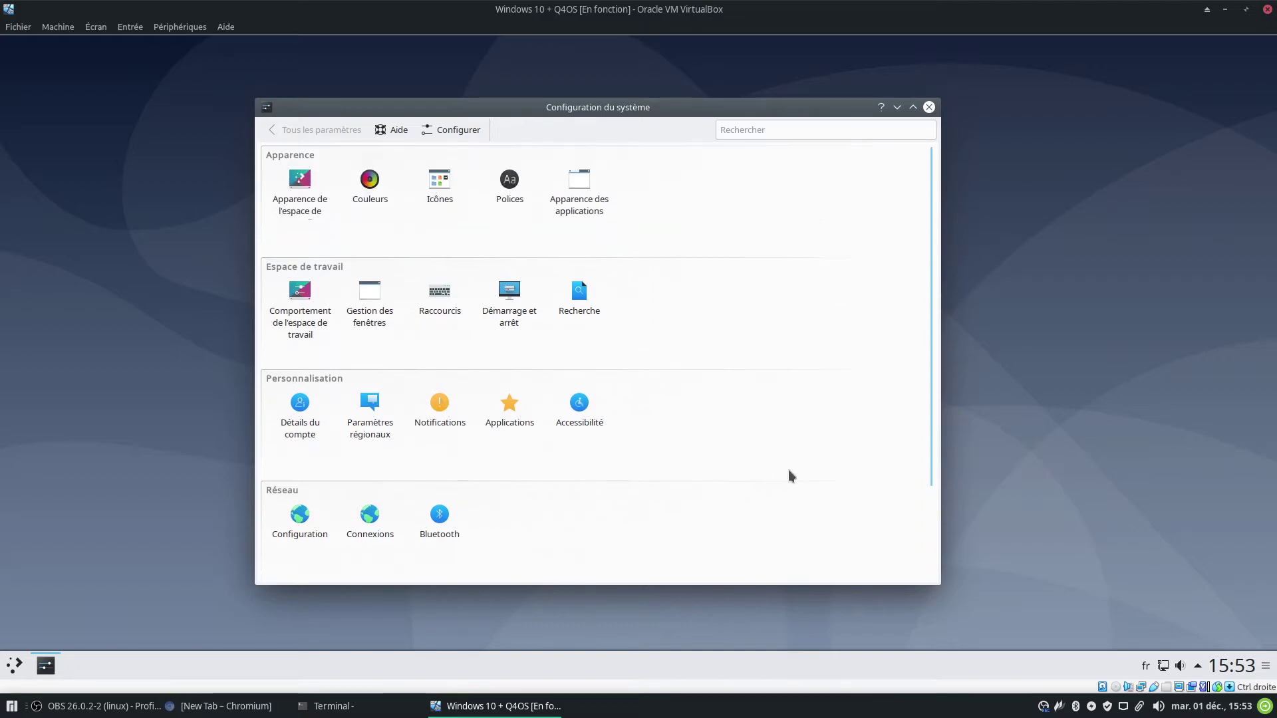
{"action": "scroll", "coordinate": [795, 349], "scroll_direction": "down", "scroll_amount": 3}
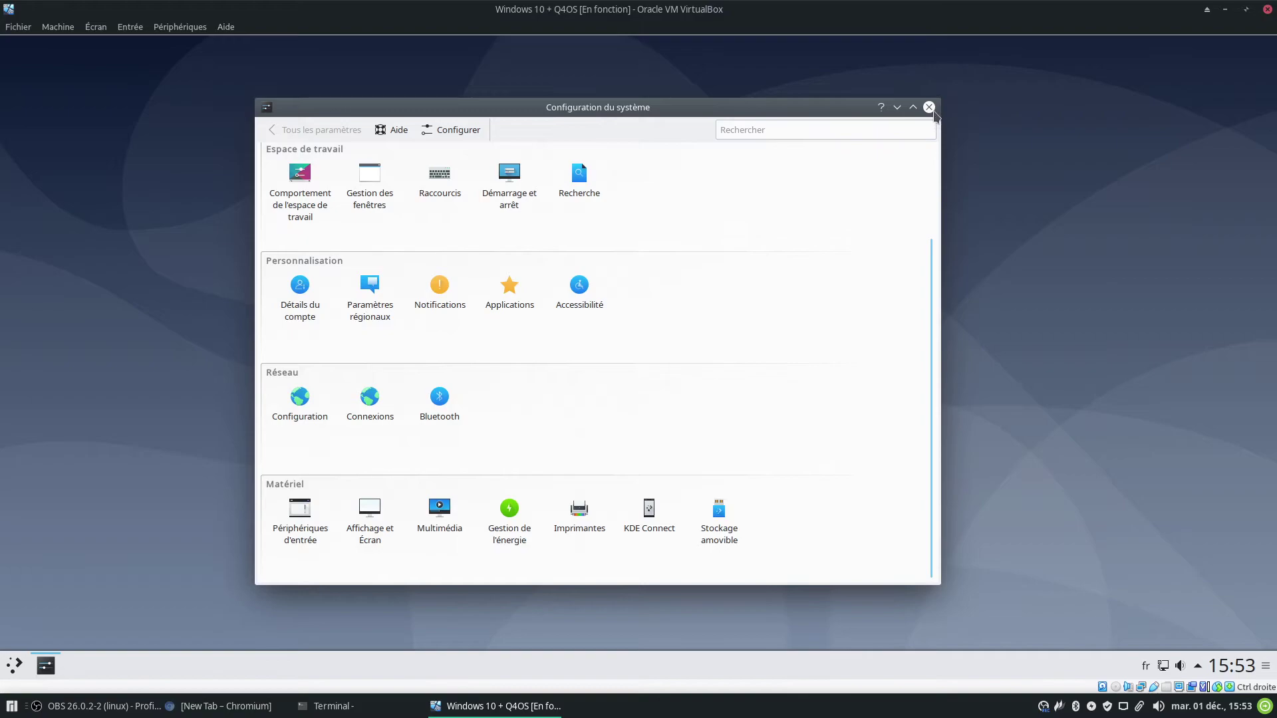
{"action": "left_click", "coordinate": [929, 107]}
Step: Look through the education and graphics applications, launch the Skanlite scanning tool and close it
{"action": "left_click", "coordinate": [14, 664]}
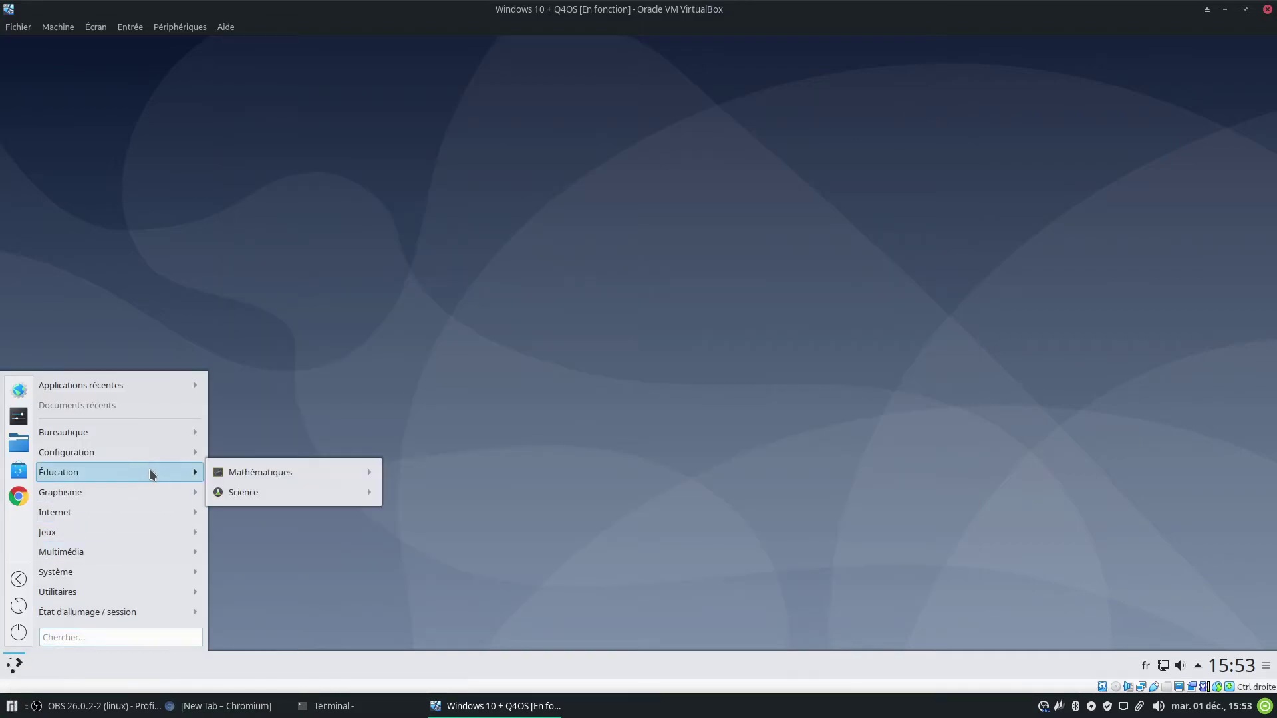
{"action": "mouse_move", "coordinate": [158, 457]}
{"action": "mouse_move", "coordinate": [147, 493]}
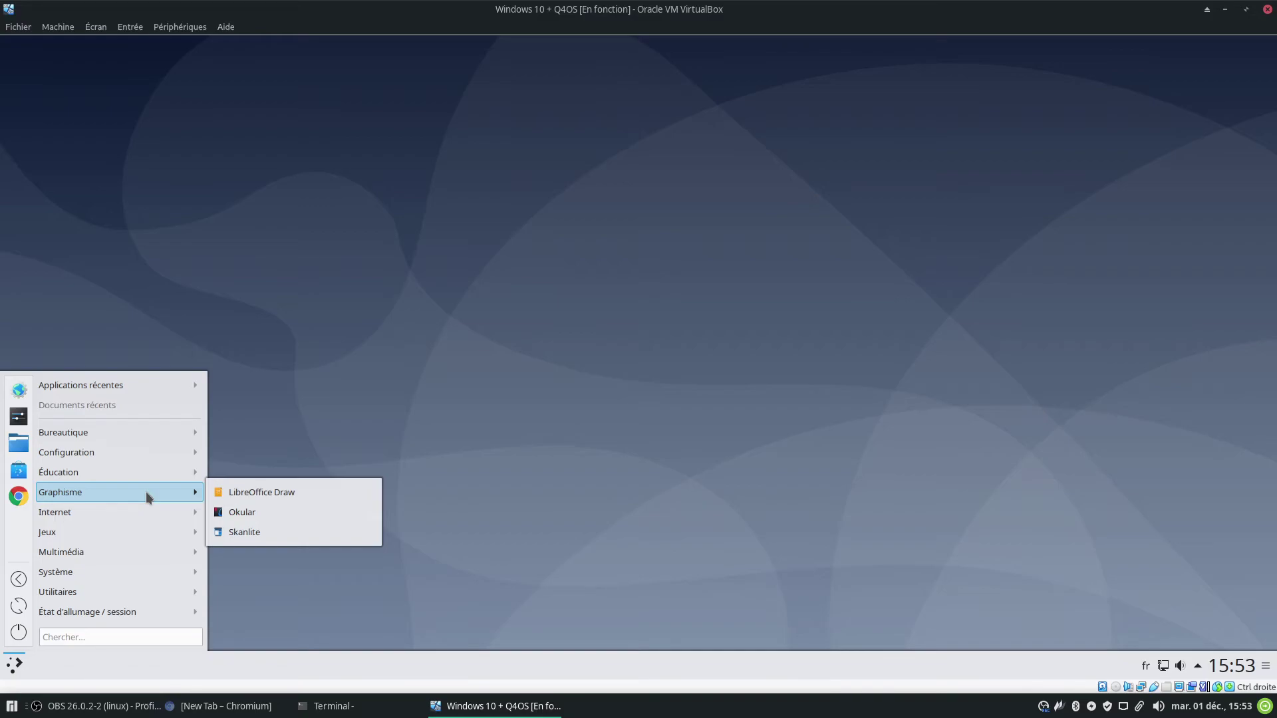
{"action": "left_click", "coordinate": [270, 530]}
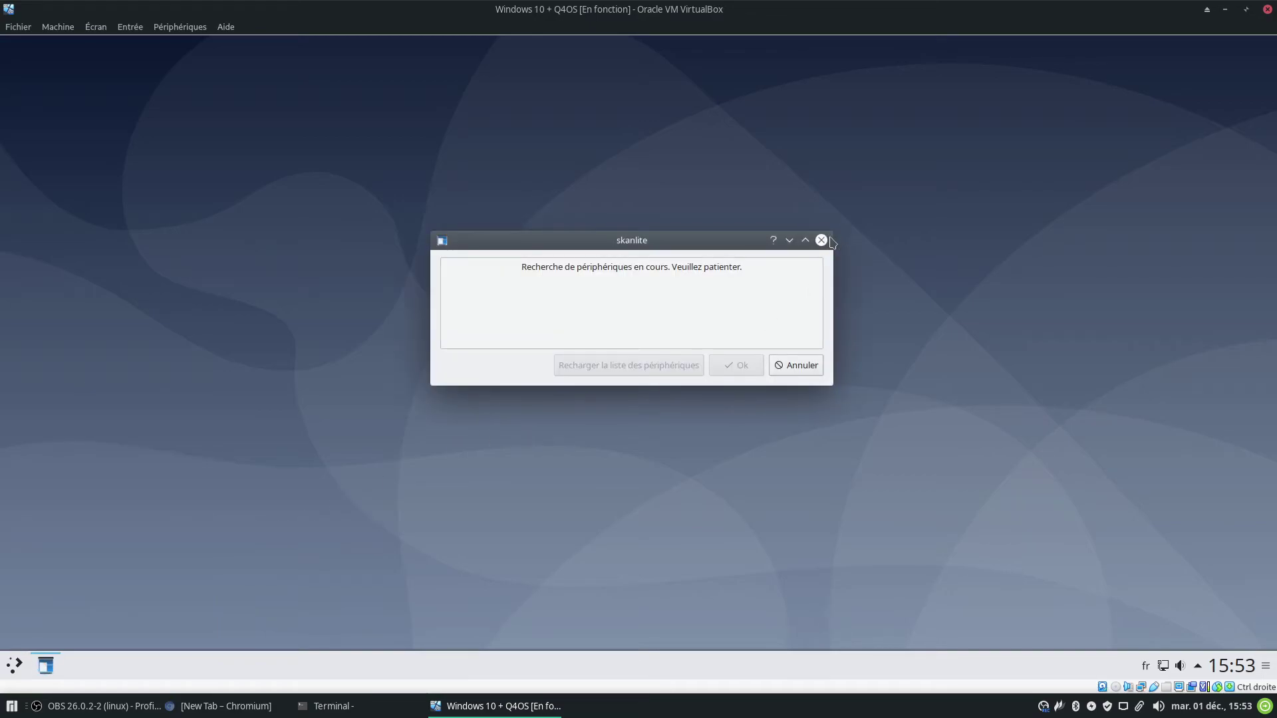
{"action": "left_click", "coordinate": [822, 240]}
Step: Launch Google Chrome, view its version on the À propos de Chrome page, and close the browser
{"action": "left_click", "coordinate": [14, 665]}
{"action": "mouse_move", "coordinate": [103, 512]}
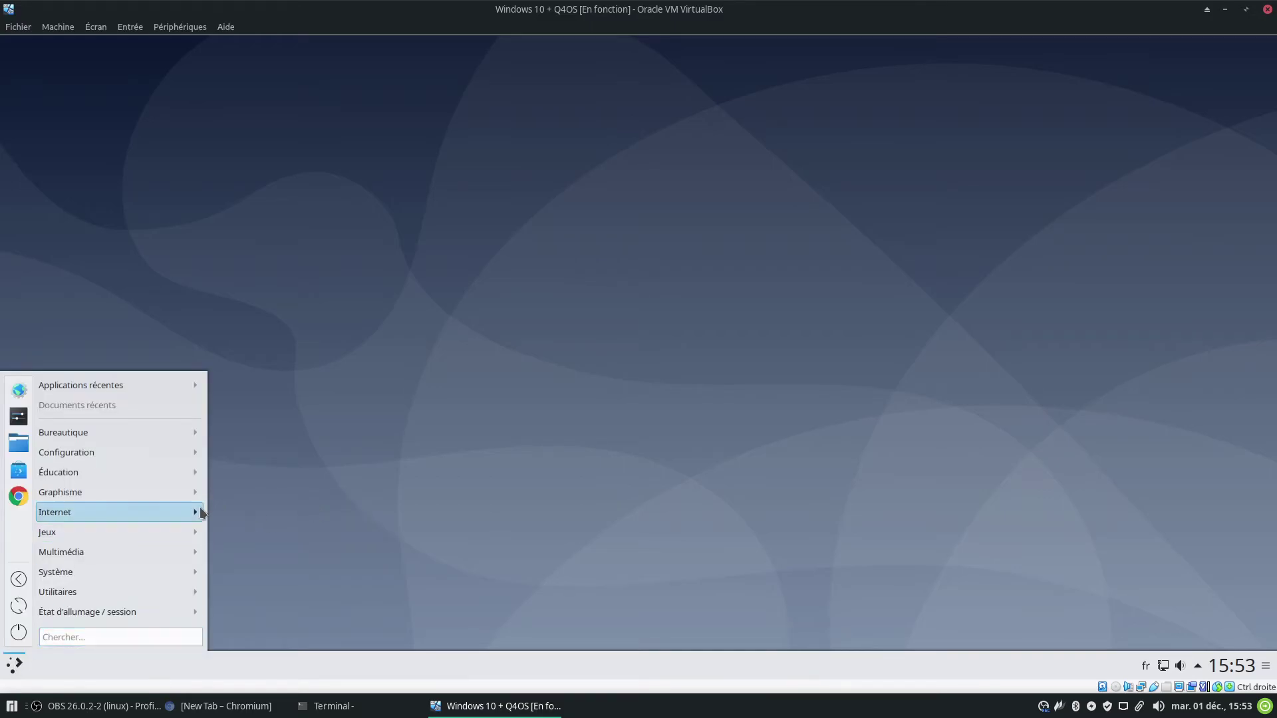
{"action": "left_click", "coordinate": [240, 510]}
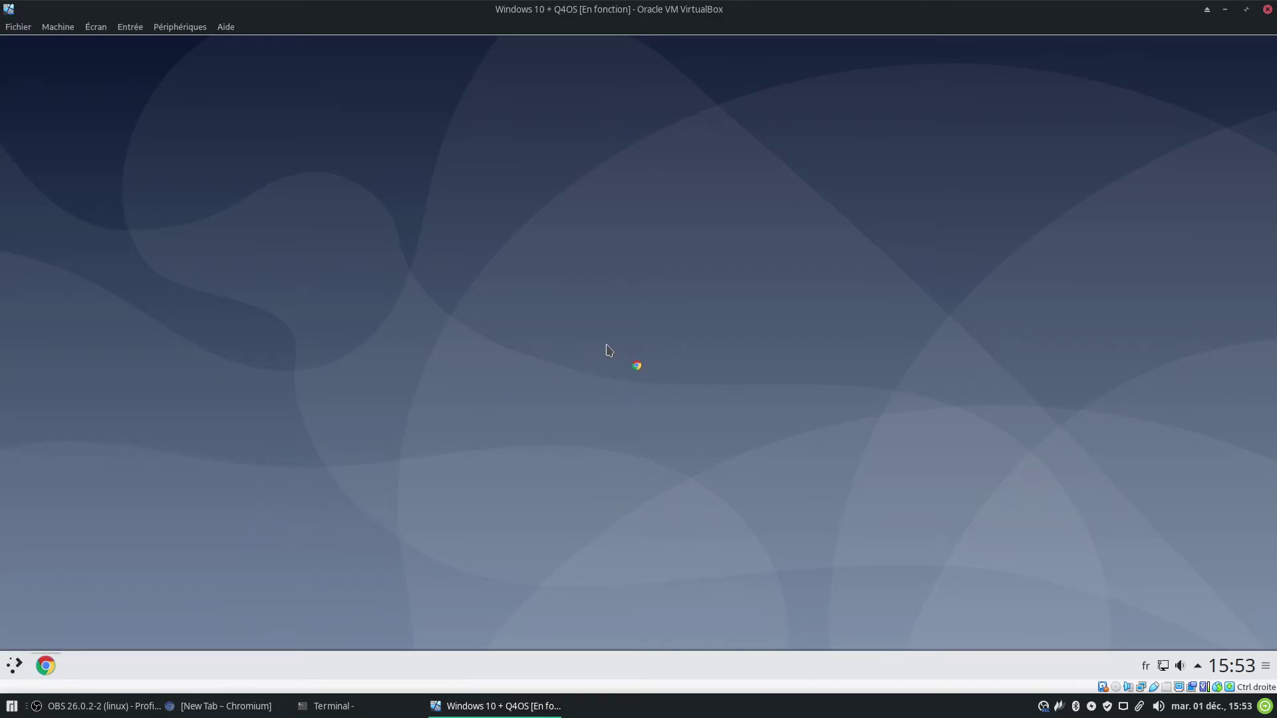
{"action": "left_click", "coordinate": [792, 386]}
{"action": "left_click", "coordinate": [618, 83]}
{"action": "mouse_move", "coordinate": [564, 345]}
{"action": "left_click", "coordinate": [662, 338]}
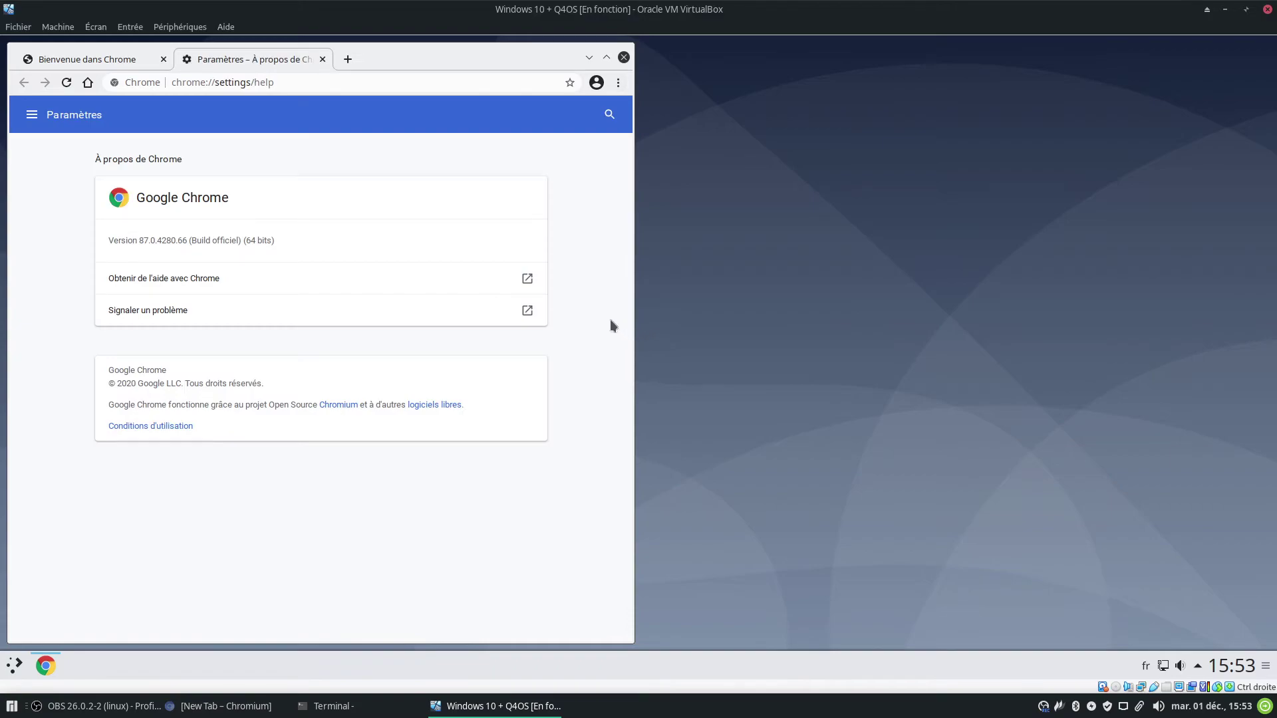
{"action": "left_click", "coordinate": [624, 57]}
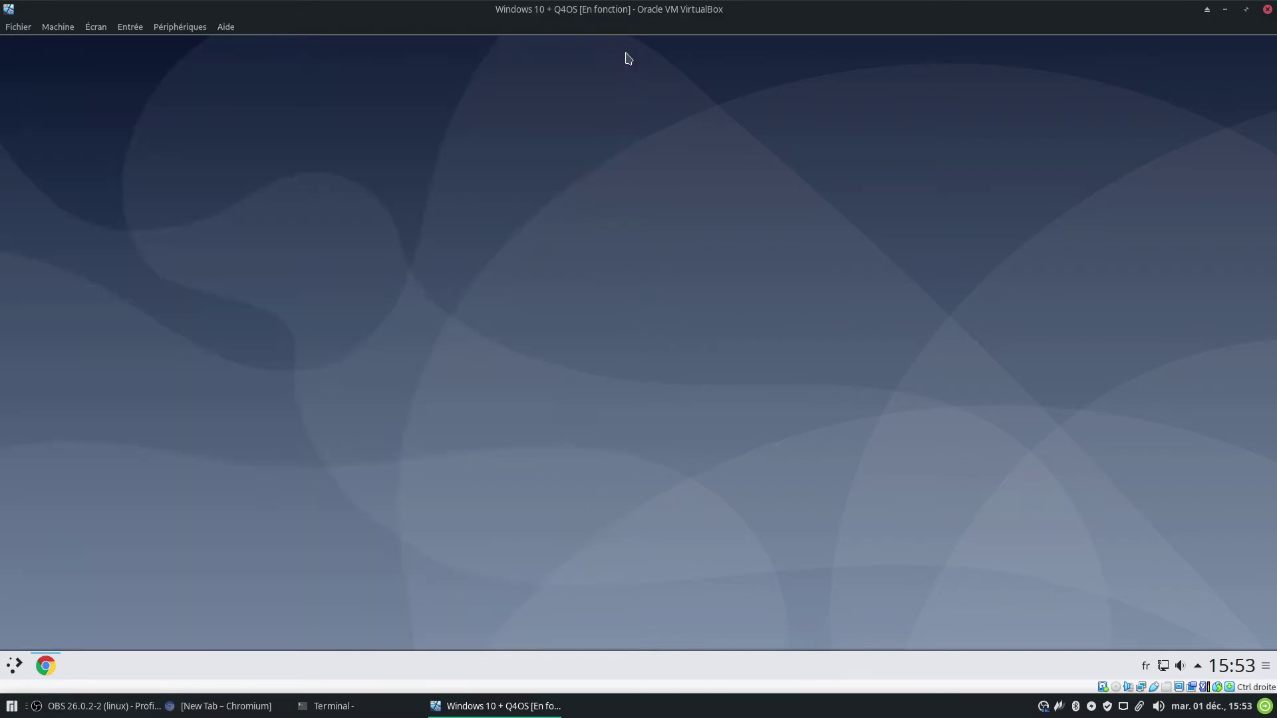
Step: Switch to the host's Chromium window and close it
{"action": "left_click", "coordinate": [226, 707]}
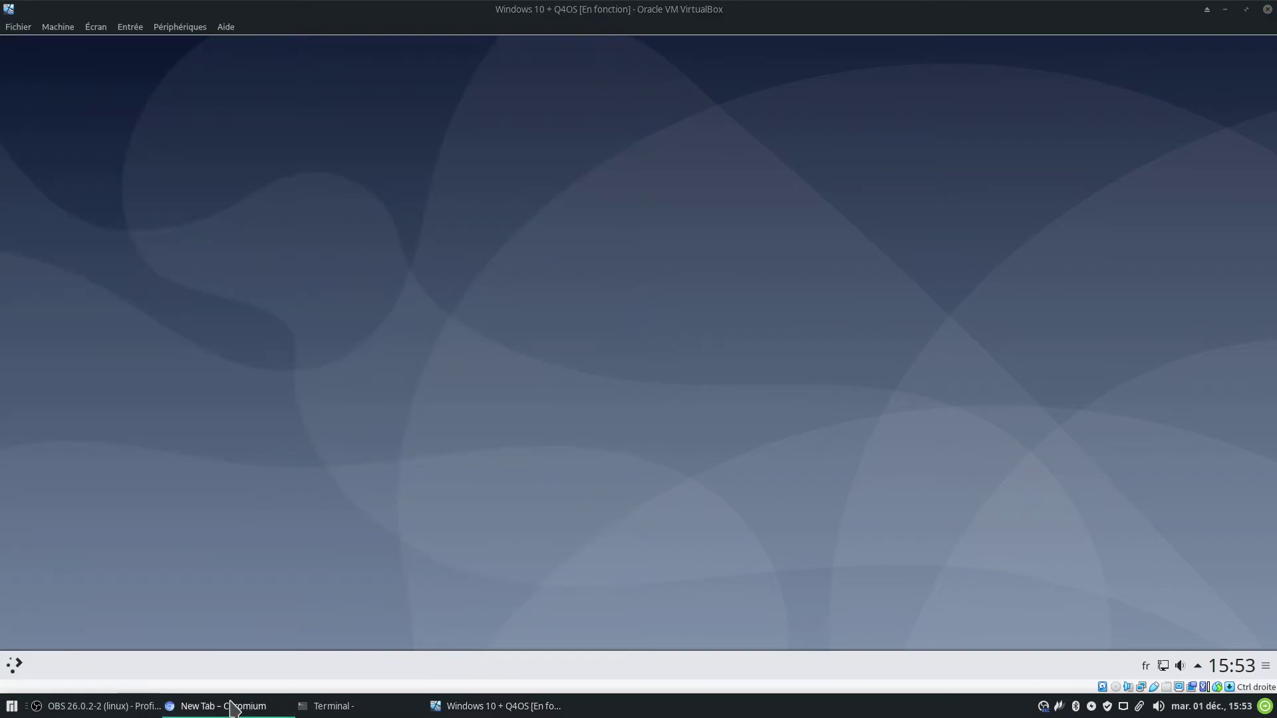
{"action": "mouse_move", "coordinate": [730, 12]}
{"action": "left_mouse_down"}
{"action": "mouse_move", "coordinate": [704, 188]}
{"action": "mouse_move", "coordinate": [745, 108]}
{"action": "mouse_move", "coordinate": [681, 396]}
{"action": "mouse_move", "coordinate": [713, 704]}
{"action": "mouse_move", "coordinate": [719, 34]}
{"action": "left_mouse_up"}
{"action": "left_click", "coordinate": [1247, 34]}
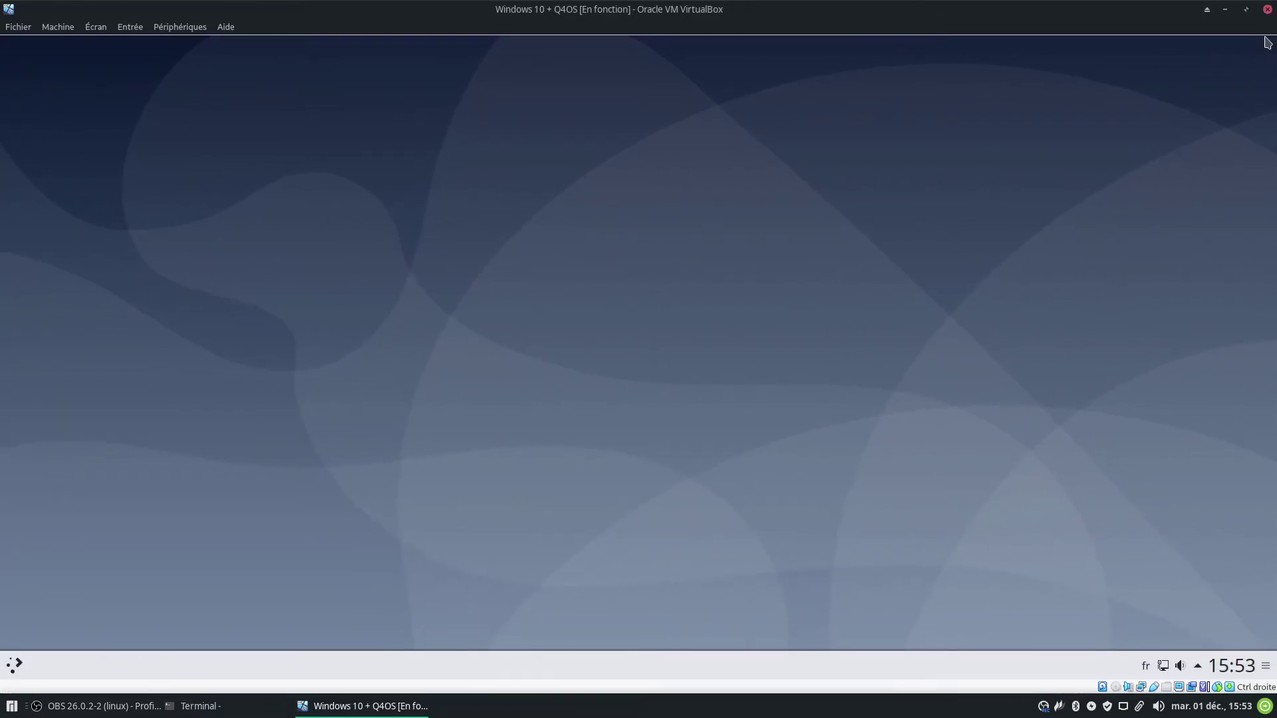
Step: Try to launch the web browser on the host beside the reduced virtual machine window, then maximize that window again
{"action": "left_click_drag", "start_coordinate": [1147, 20], "coordinate": [1106, 42]}
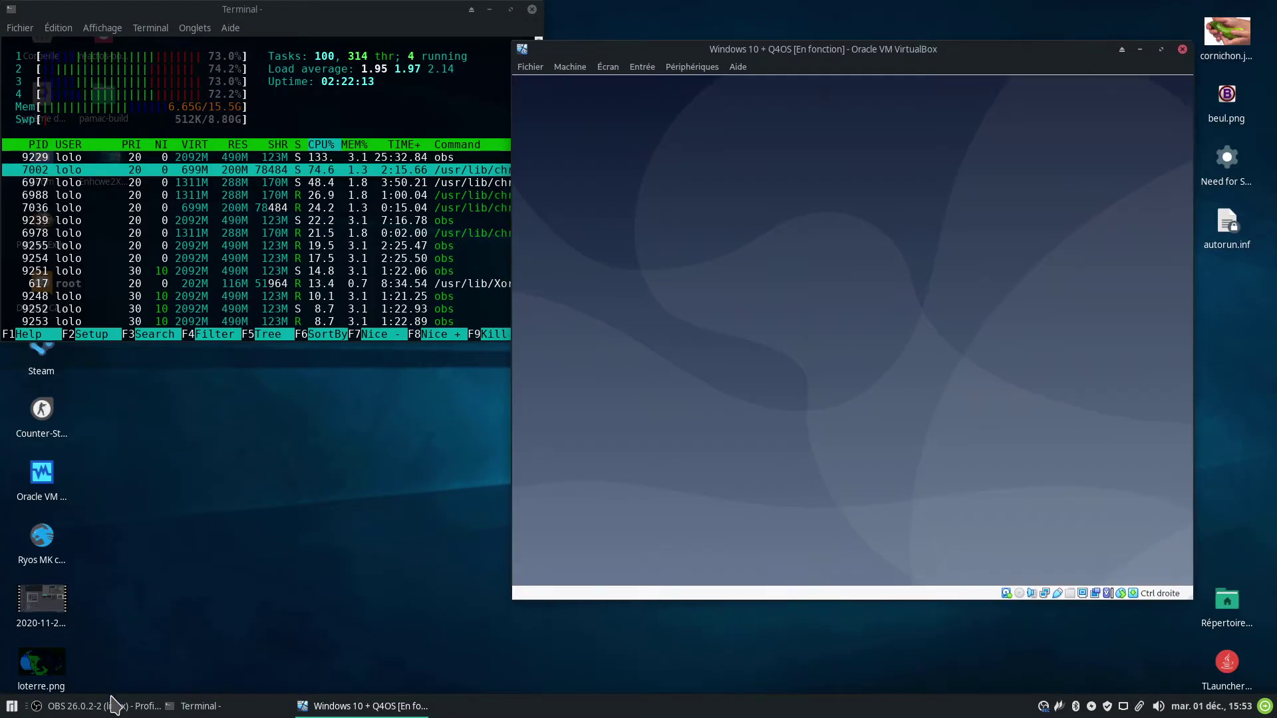
{"action": "left_click", "coordinate": [12, 706]}
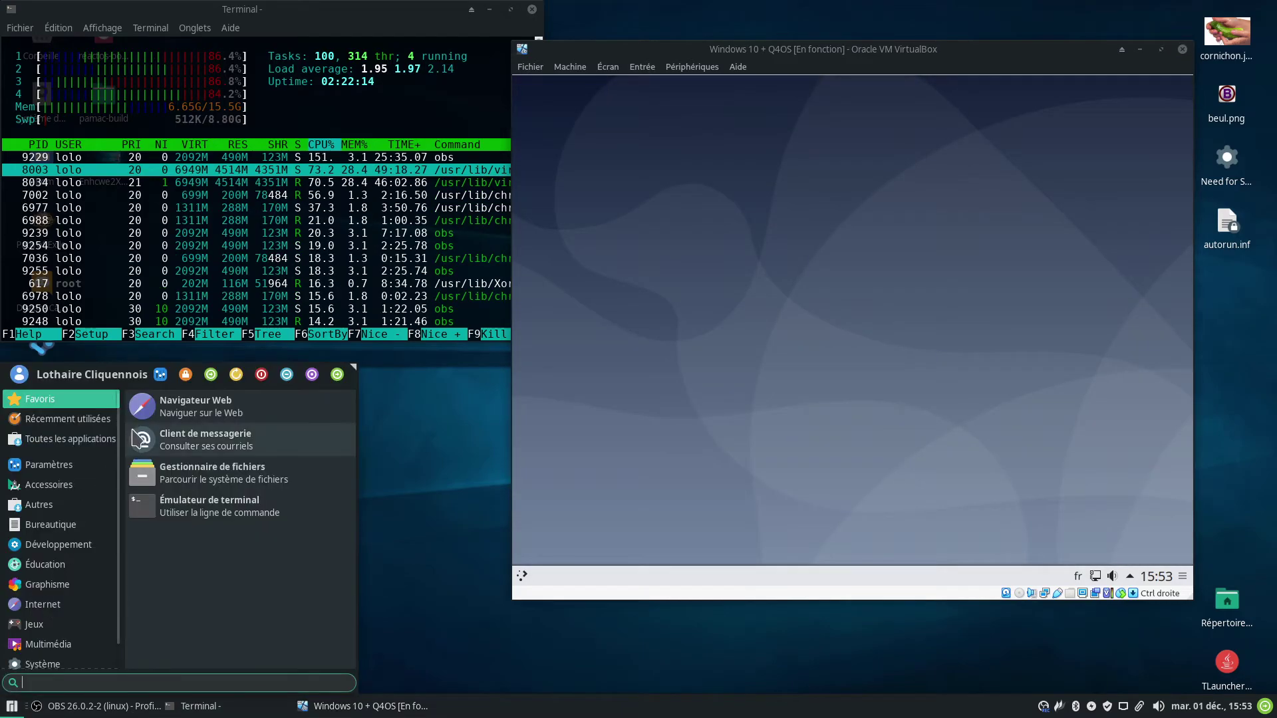
{"action": "left_click", "coordinate": [184, 407]}
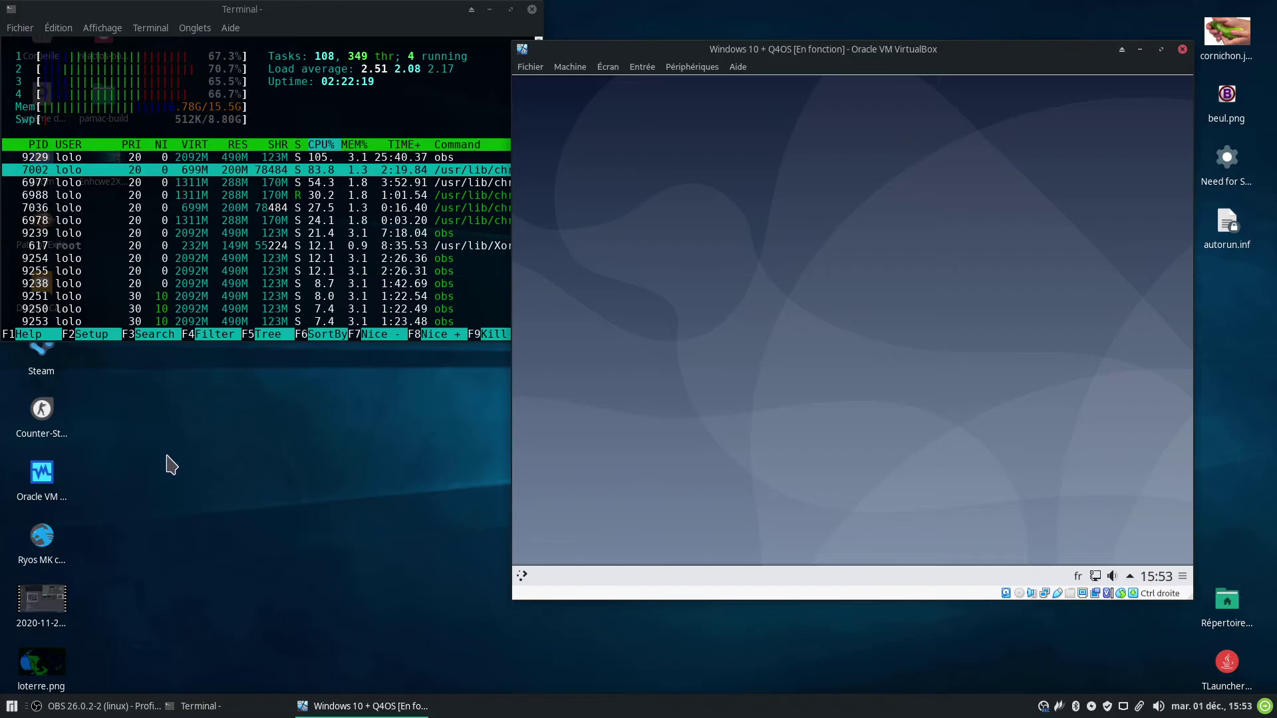
{"action": "left_click", "coordinate": [11, 706]}
{"action": "left_click", "coordinate": [175, 418]}
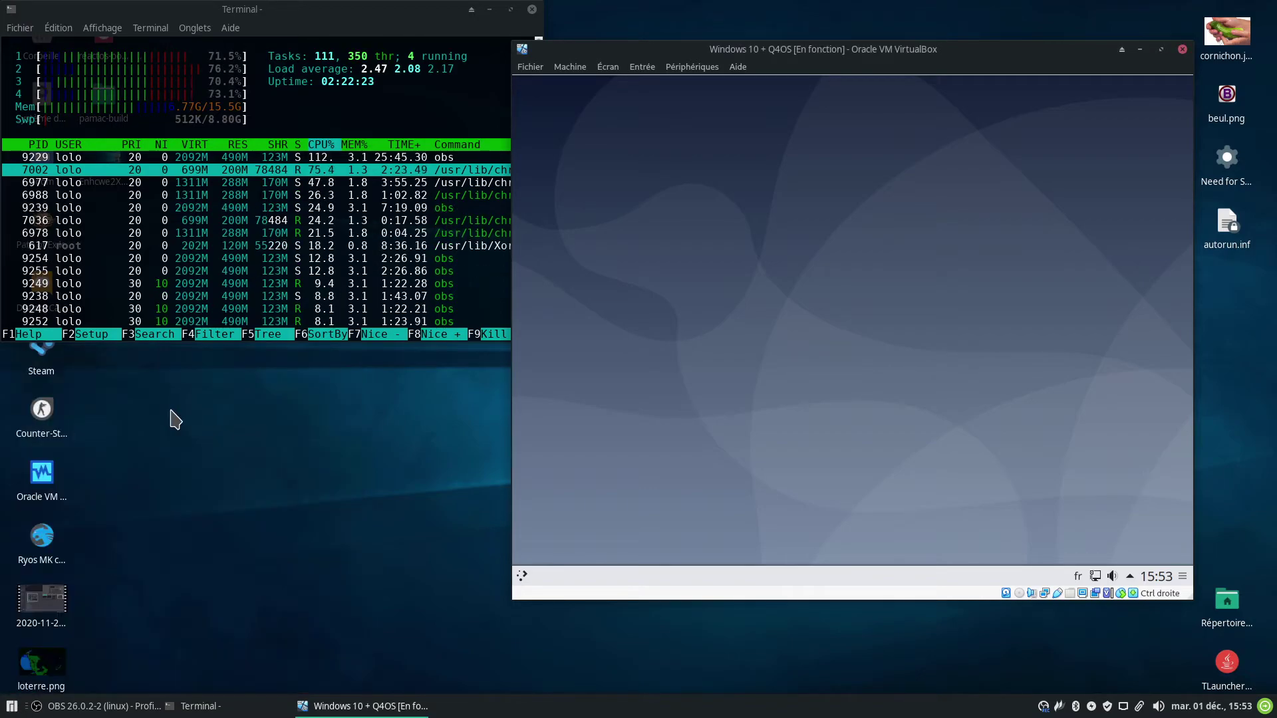
{"action": "left_click", "coordinate": [1161, 49]}
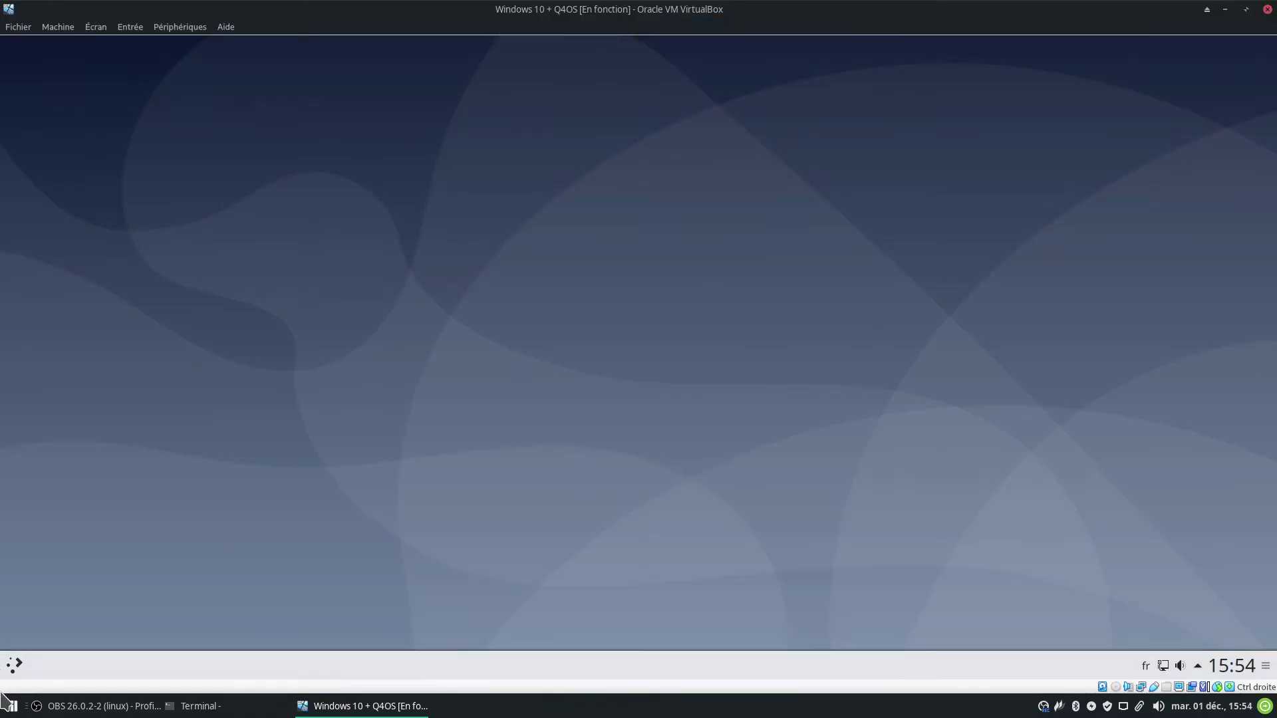
Step: Look through the Q4OS internet, games and multimedia application categories
{"action": "left_click", "coordinate": [10, 667]}
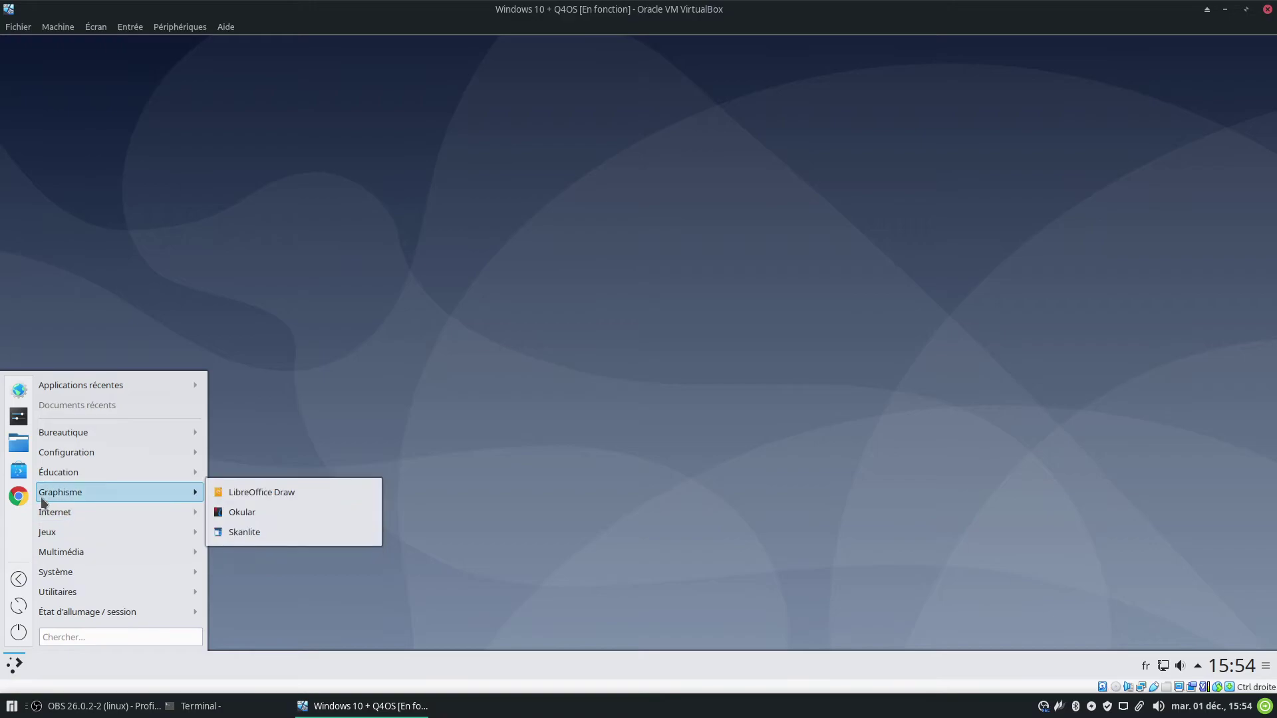
{"action": "mouse_move", "coordinate": [116, 515]}
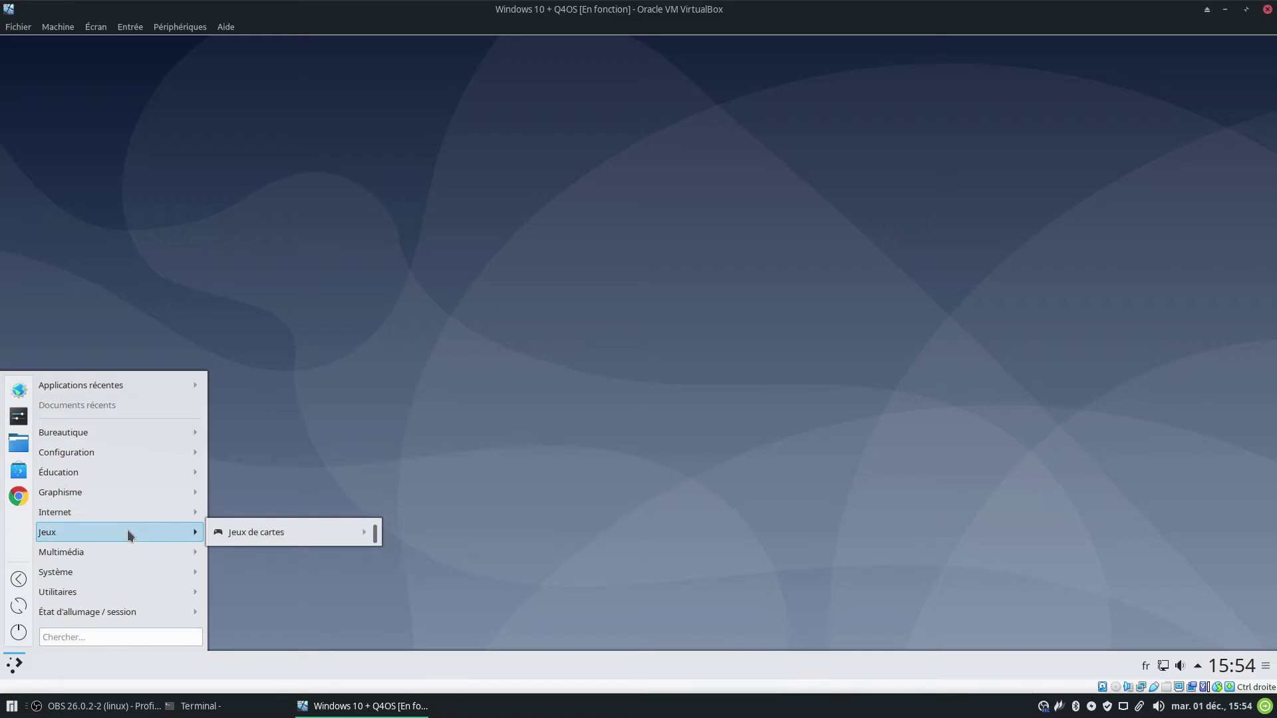
{"action": "mouse_move", "coordinate": [138, 554]}
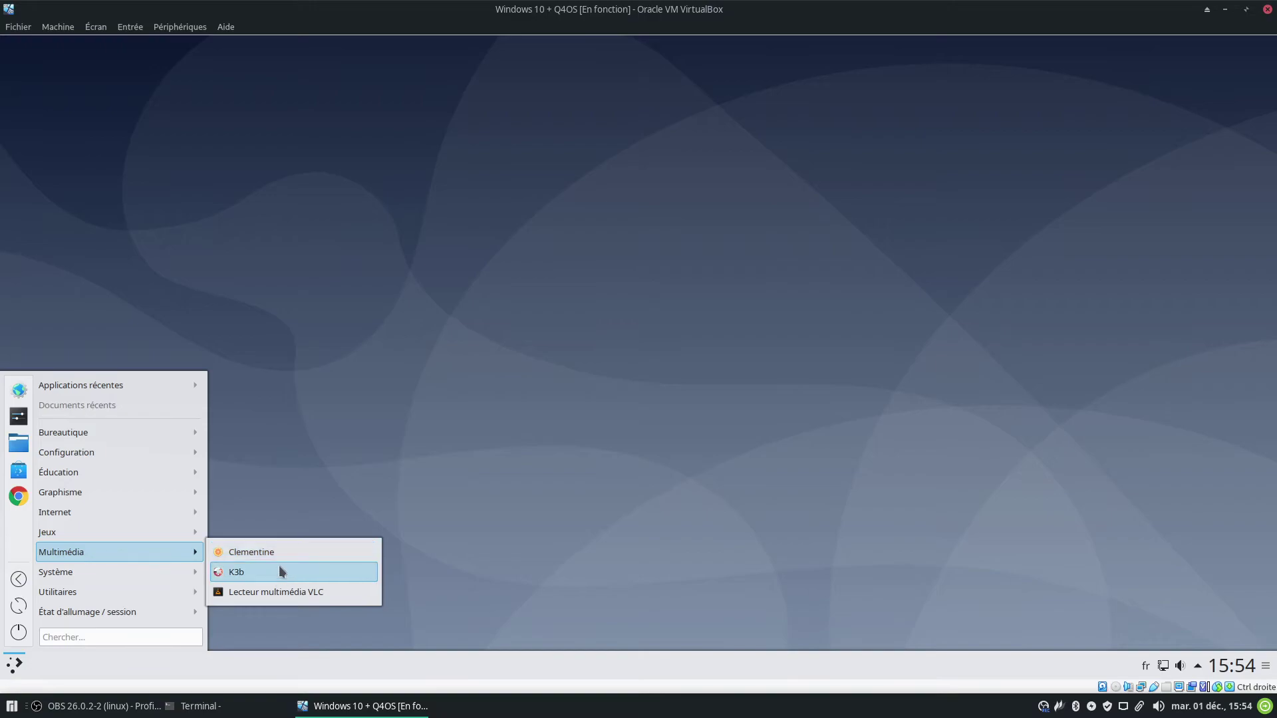
Step: Open Centre d'informations and view its system, memory, energy and file indexer pages
{"action": "mouse_move", "coordinate": [136, 576]}
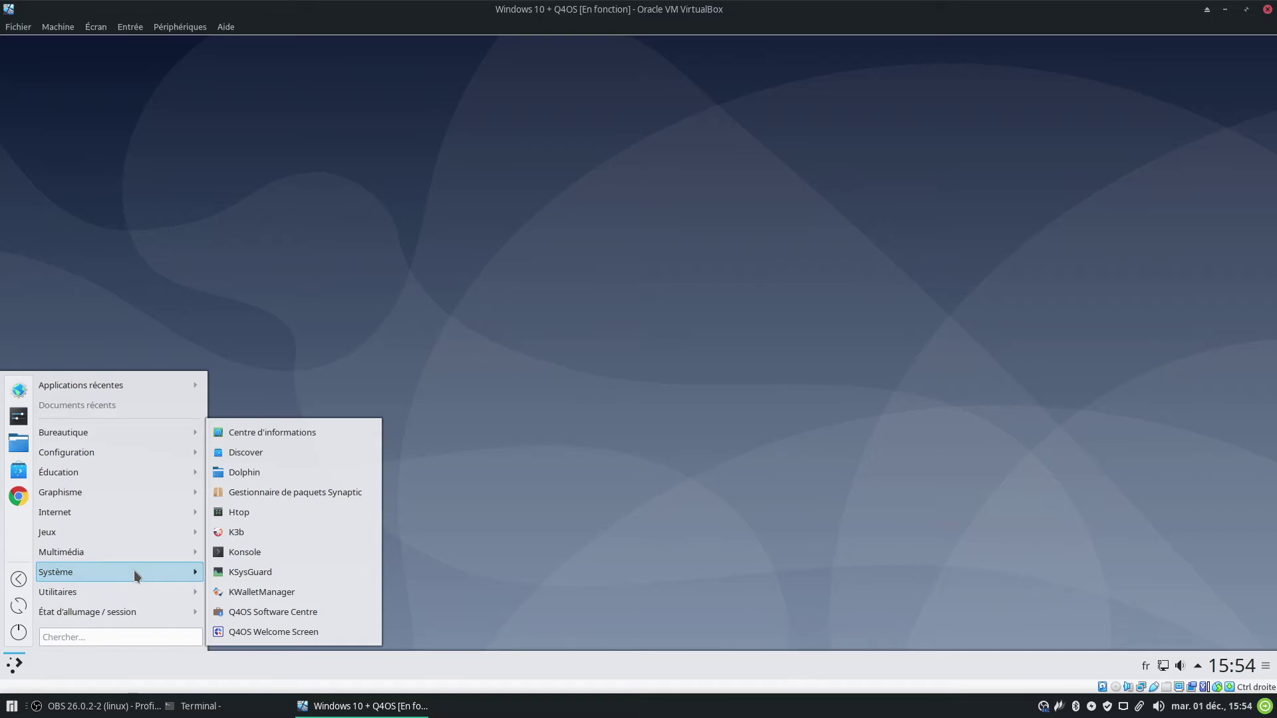
{"action": "left_click", "coordinate": [318, 433]}
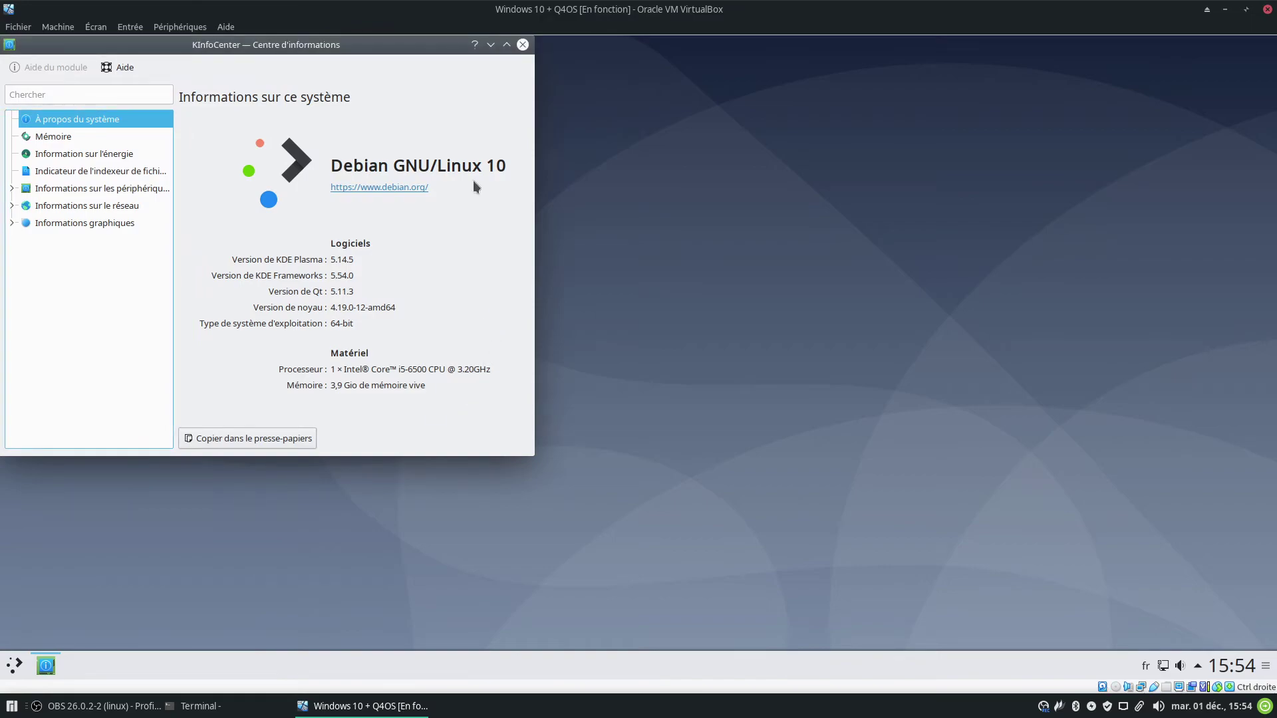
{"action": "left_click_drag", "start_coordinate": [442, 44], "coordinate": [793, 147]}
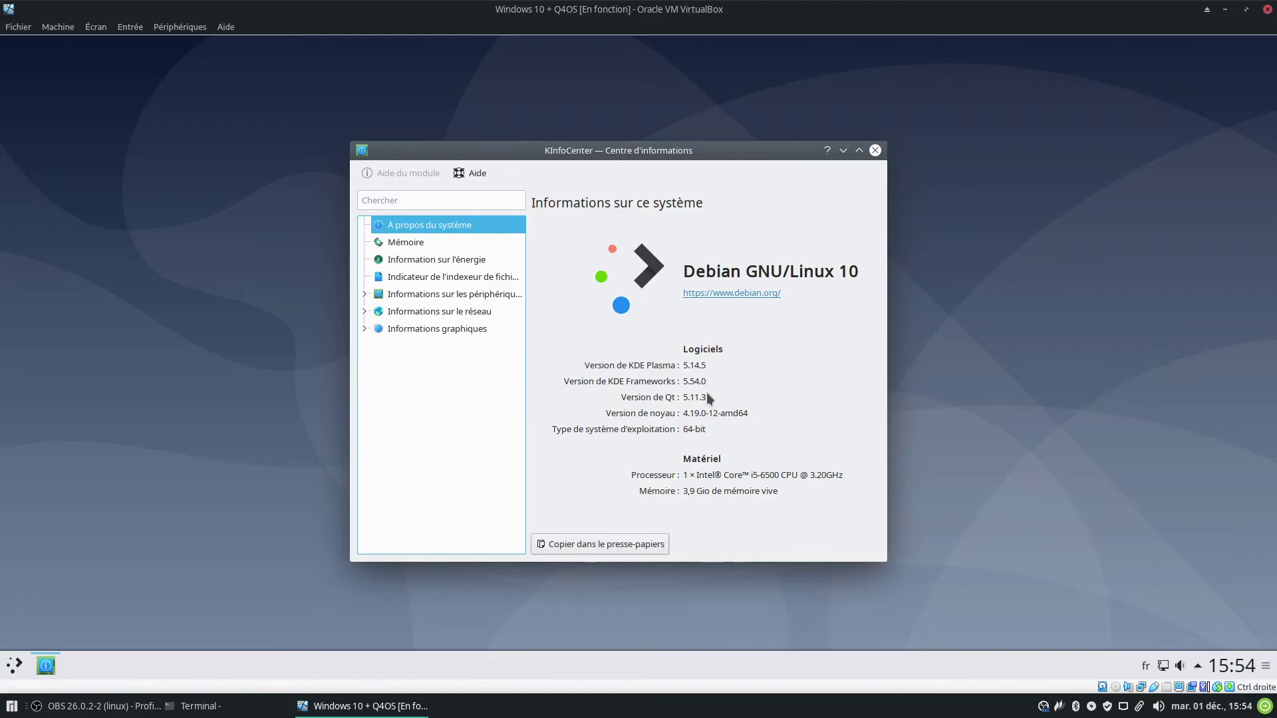
{"action": "left_click", "coordinate": [463, 244]}
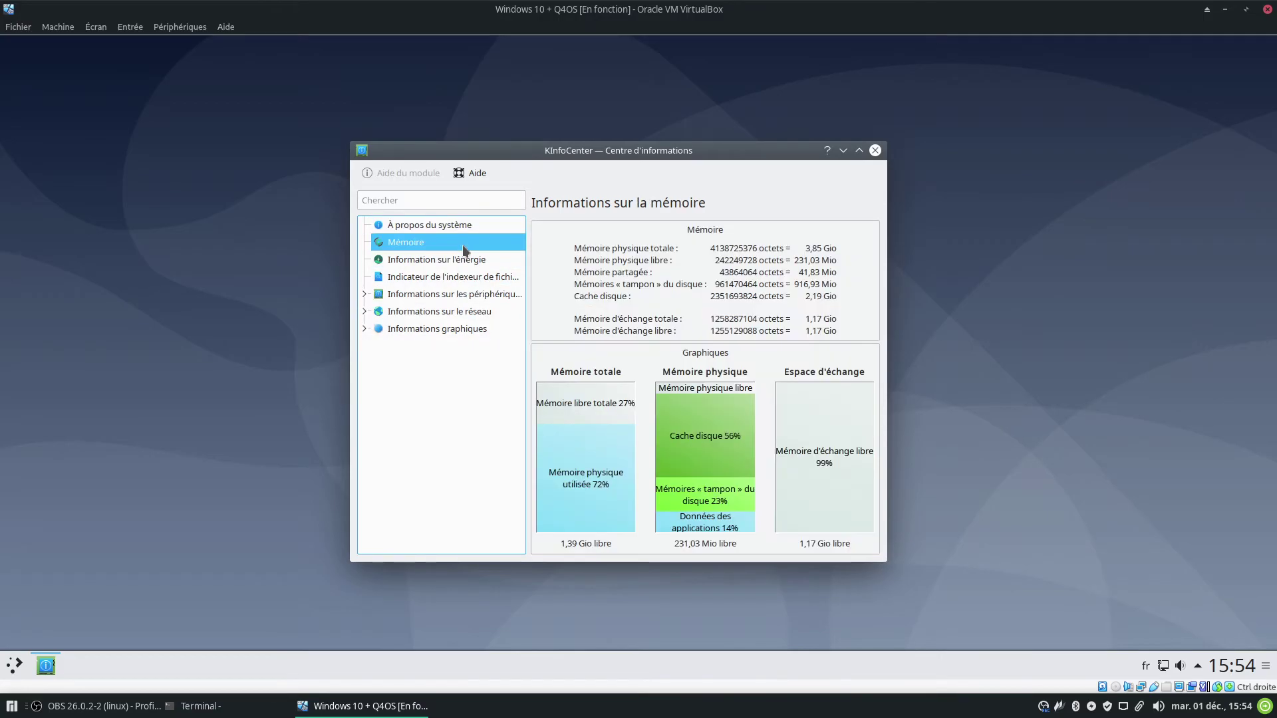
{"action": "left_click", "coordinate": [464, 256]}
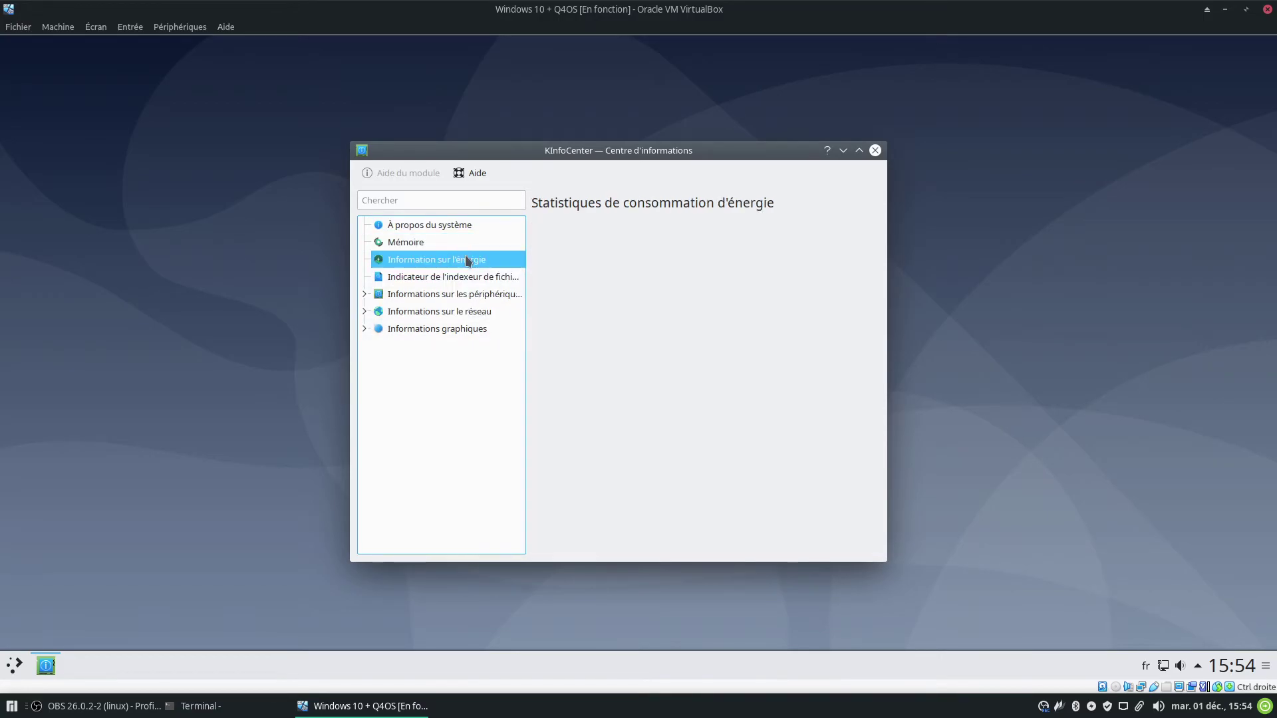
{"action": "left_click", "coordinate": [499, 277]}
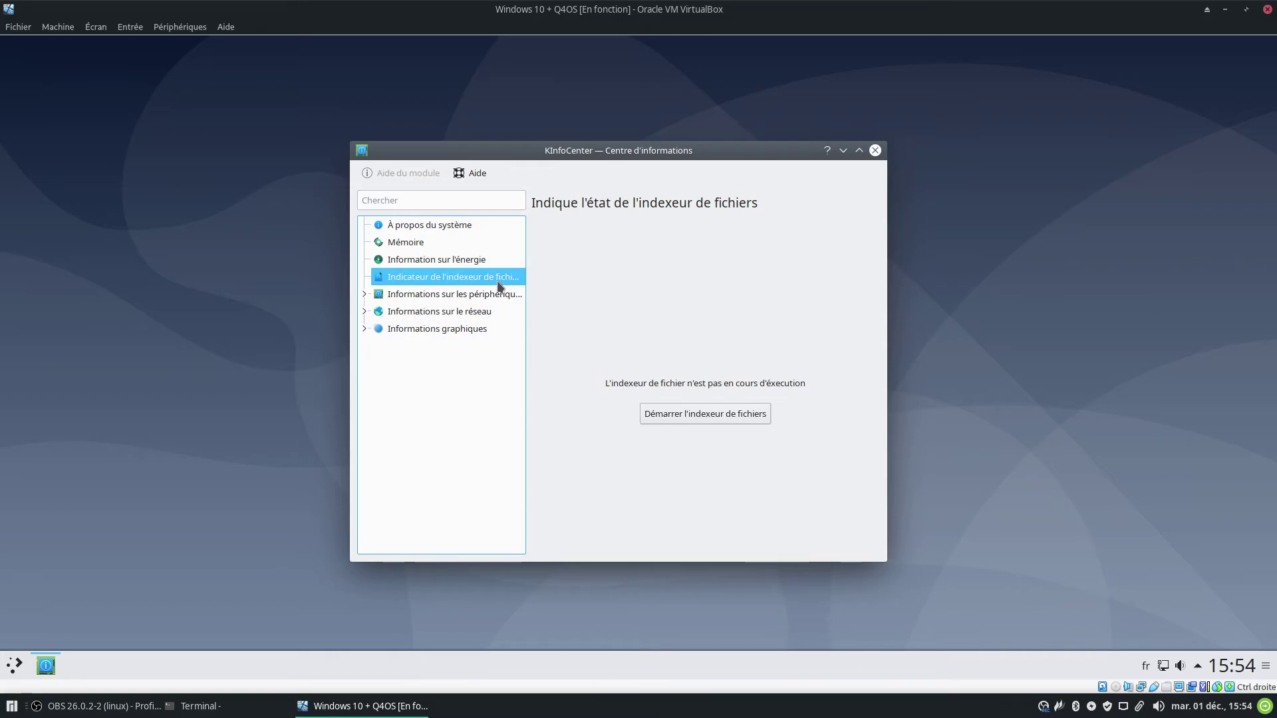
Step: Look through the device information pages from DMA channels to input/output ports, and close Centre d'informations
{"action": "left_click", "coordinate": [498, 291]}
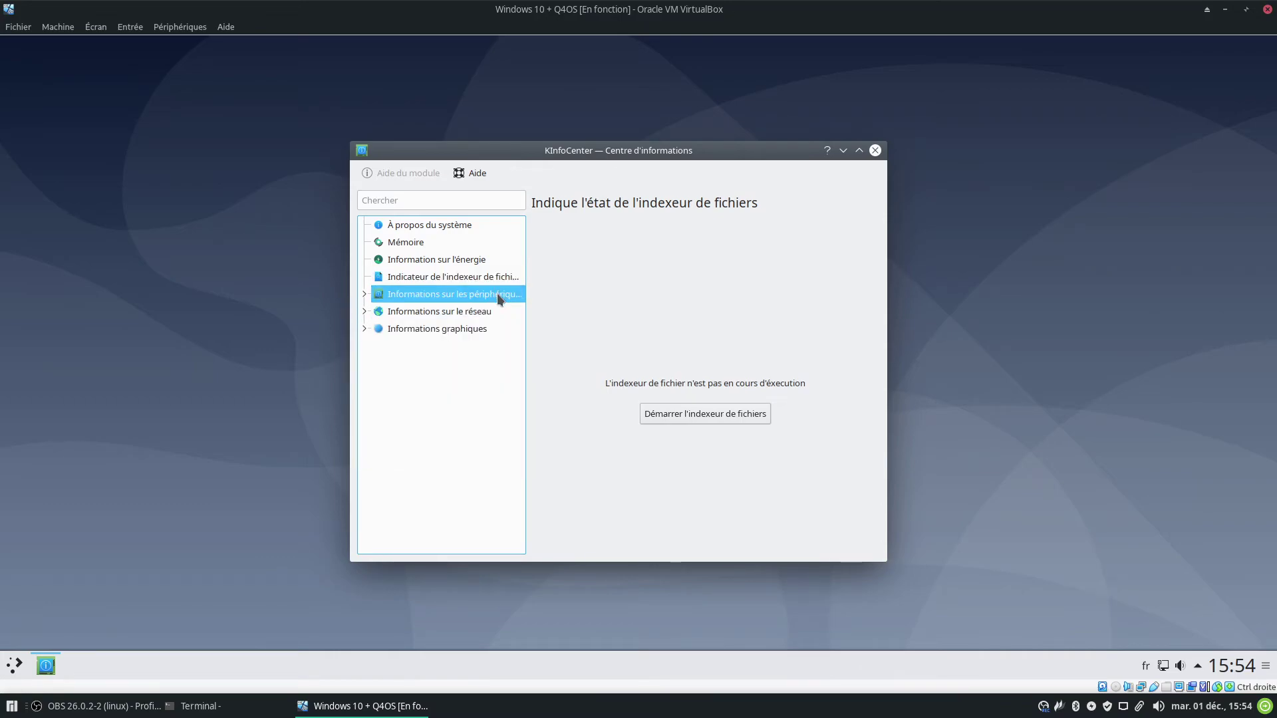
{"action": "left_click", "coordinate": [414, 312]}
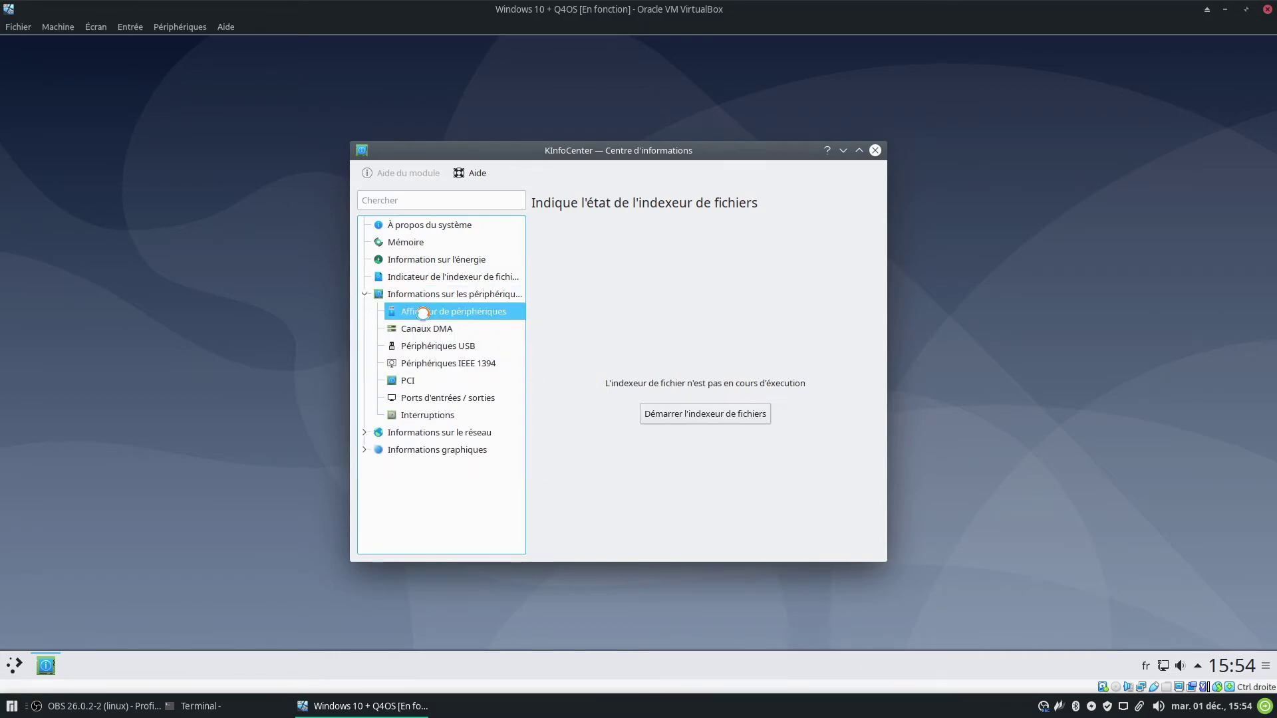
{"action": "left_click", "coordinate": [431, 328]}
{"action": "left_click", "coordinate": [437, 343]}
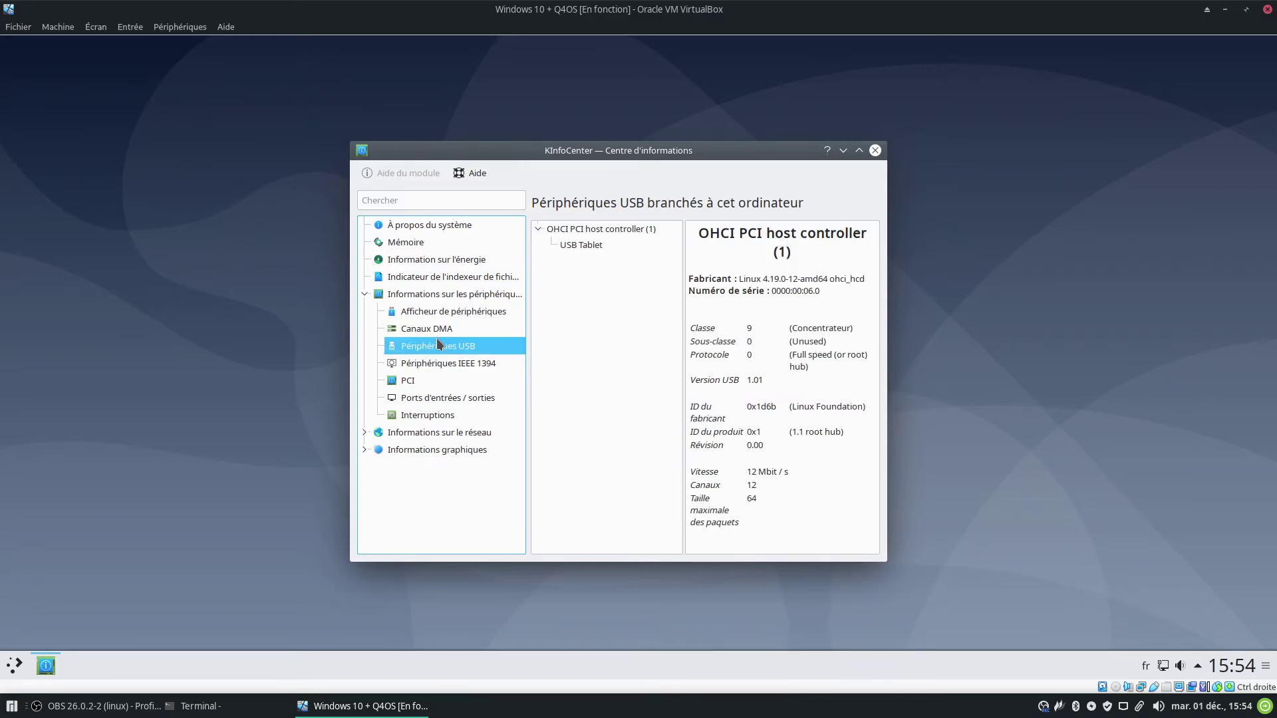
{"action": "left_click", "coordinate": [438, 361]}
{"action": "left_click", "coordinate": [449, 381]}
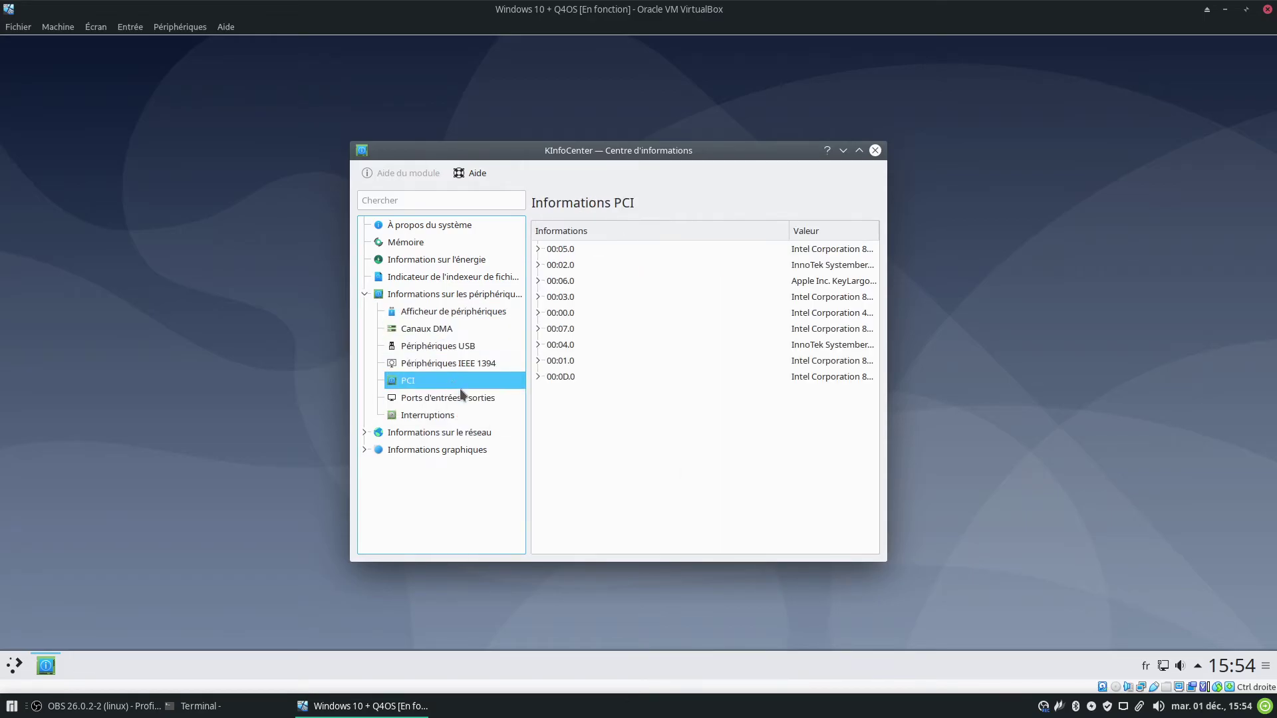
{"action": "left_click", "coordinate": [462, 397]}
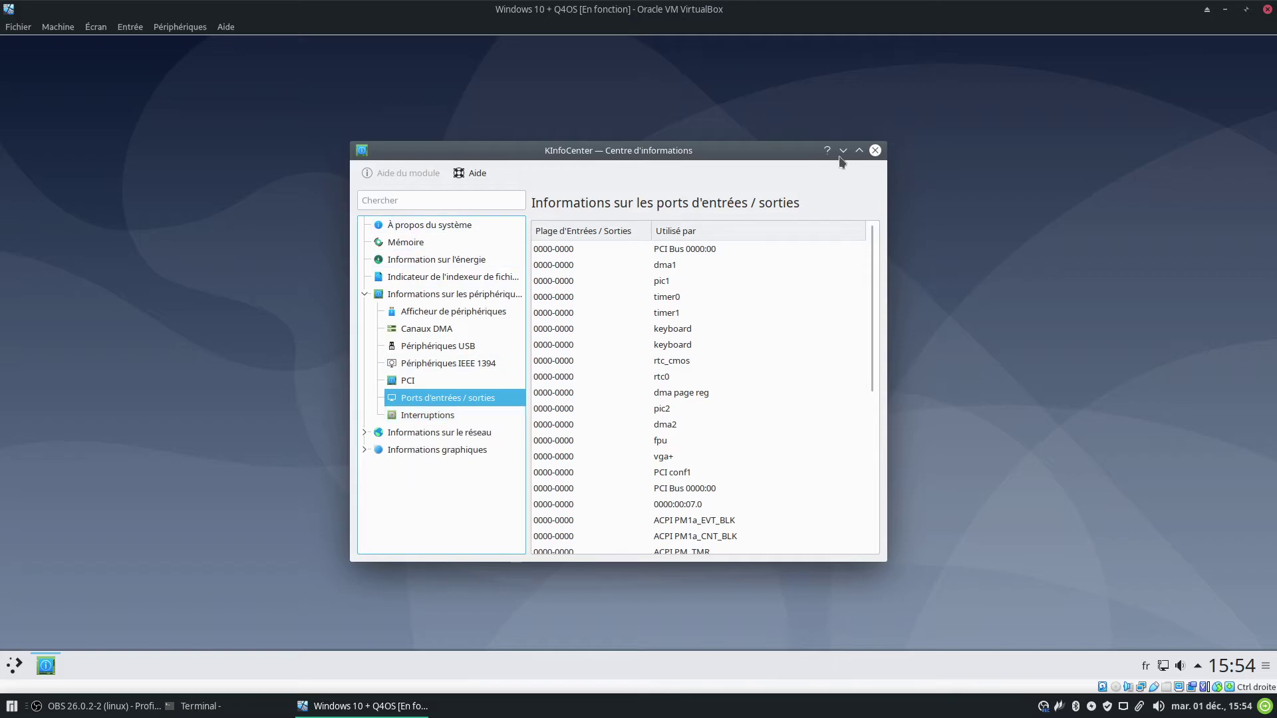
{"action": "left_click", "coordinate": [875, 151]}
Step: Launch the Q4OS Software Centre and maximize its window
{"action": "left_click", "coordinate": [14, 664]}
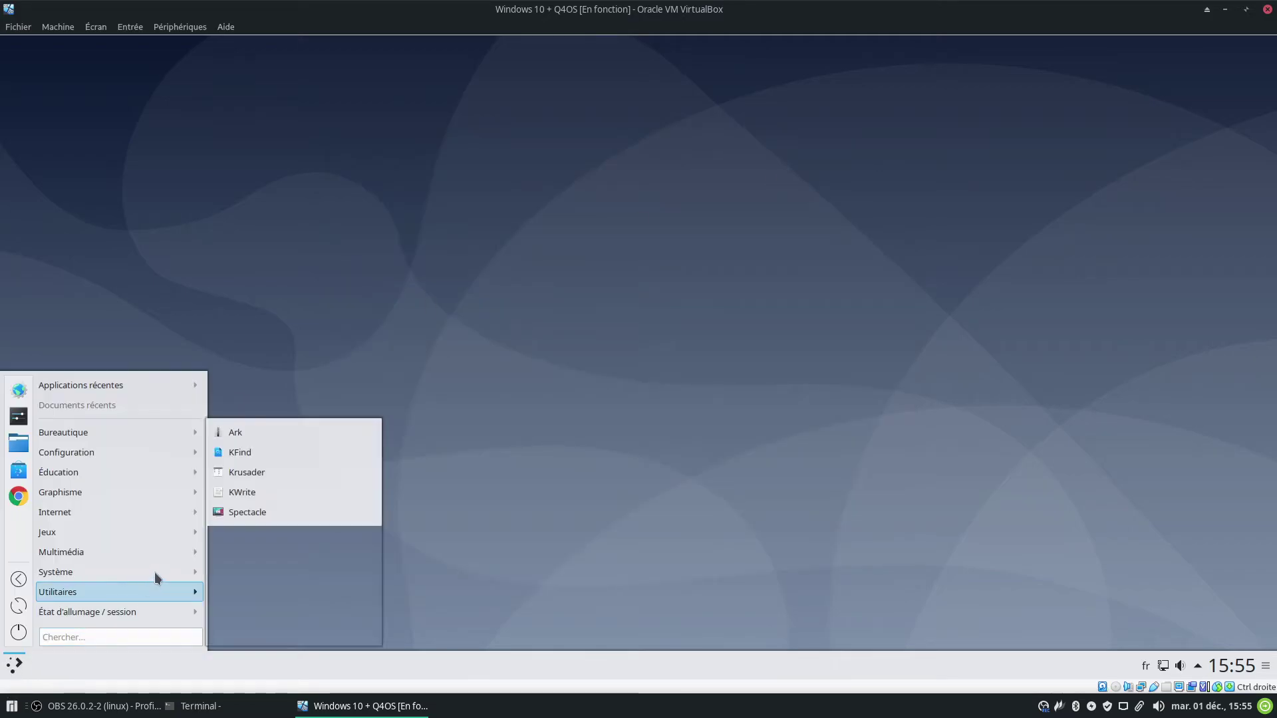
{"action": "mouse_move", "coordinate": [160, 573]}
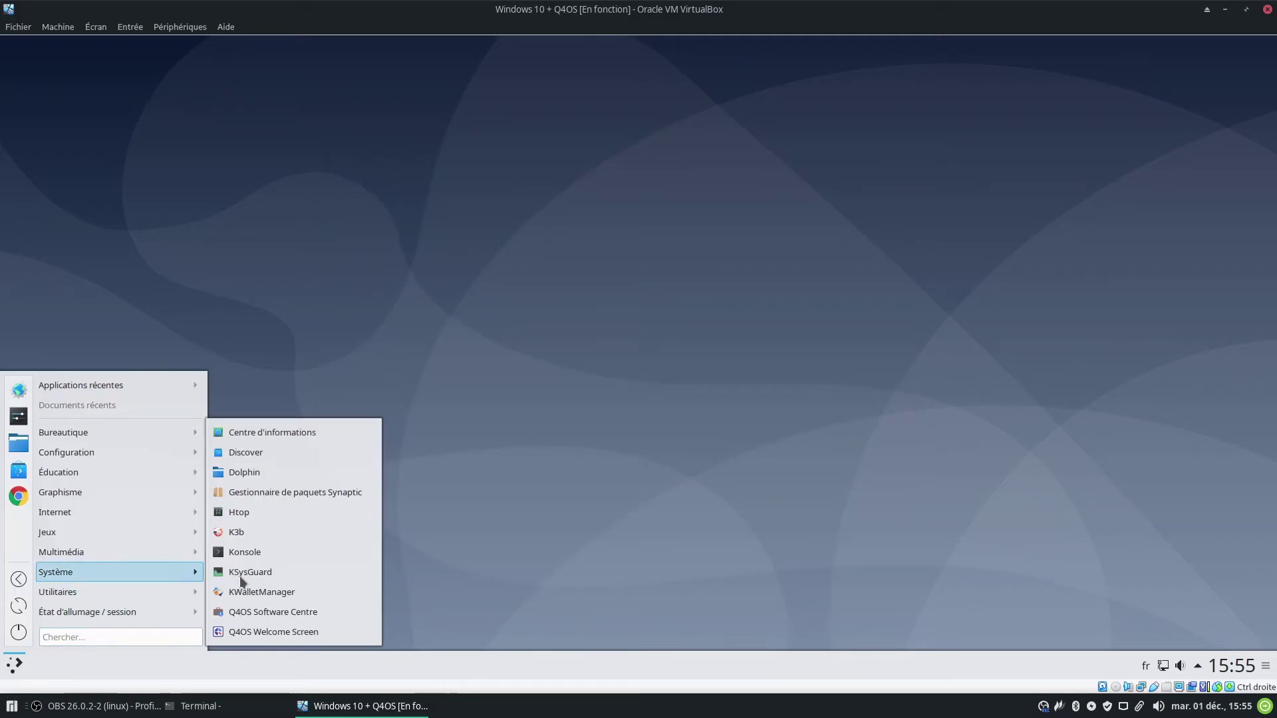
{"action": "left_click", "coordinate": [311, 611]}
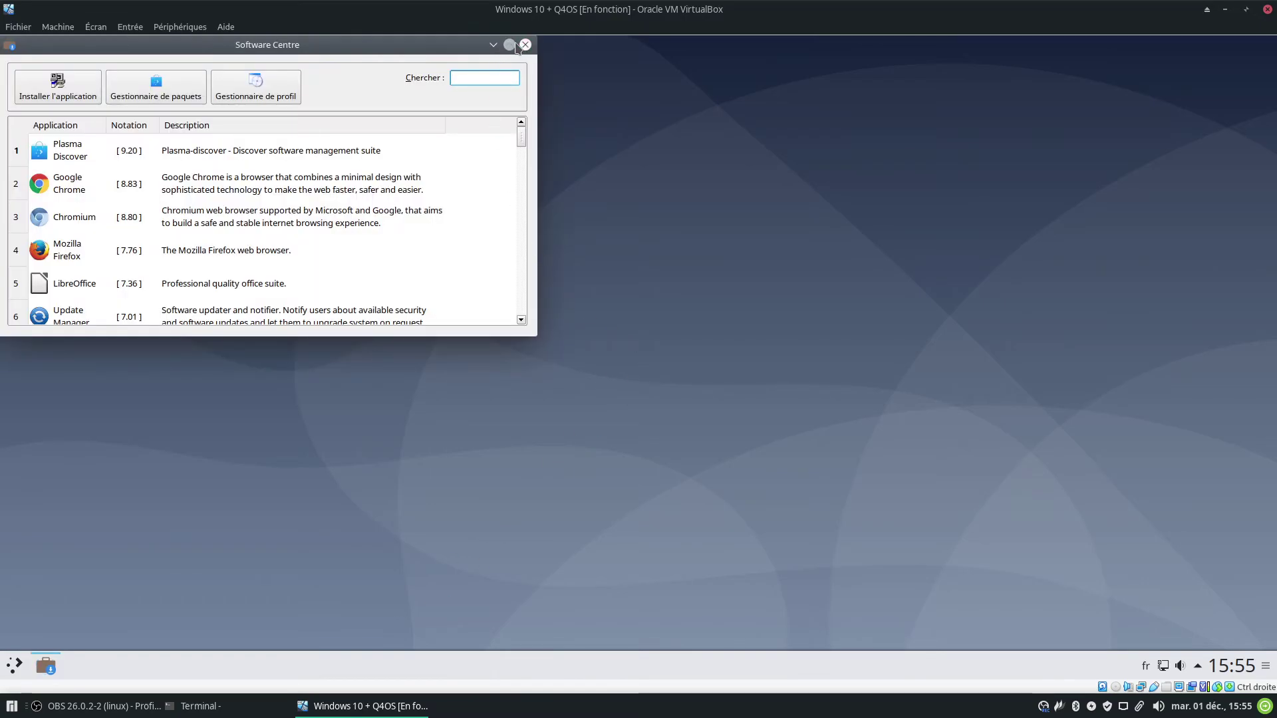
{"action": "left_click", "coordinate": [509, 45]}
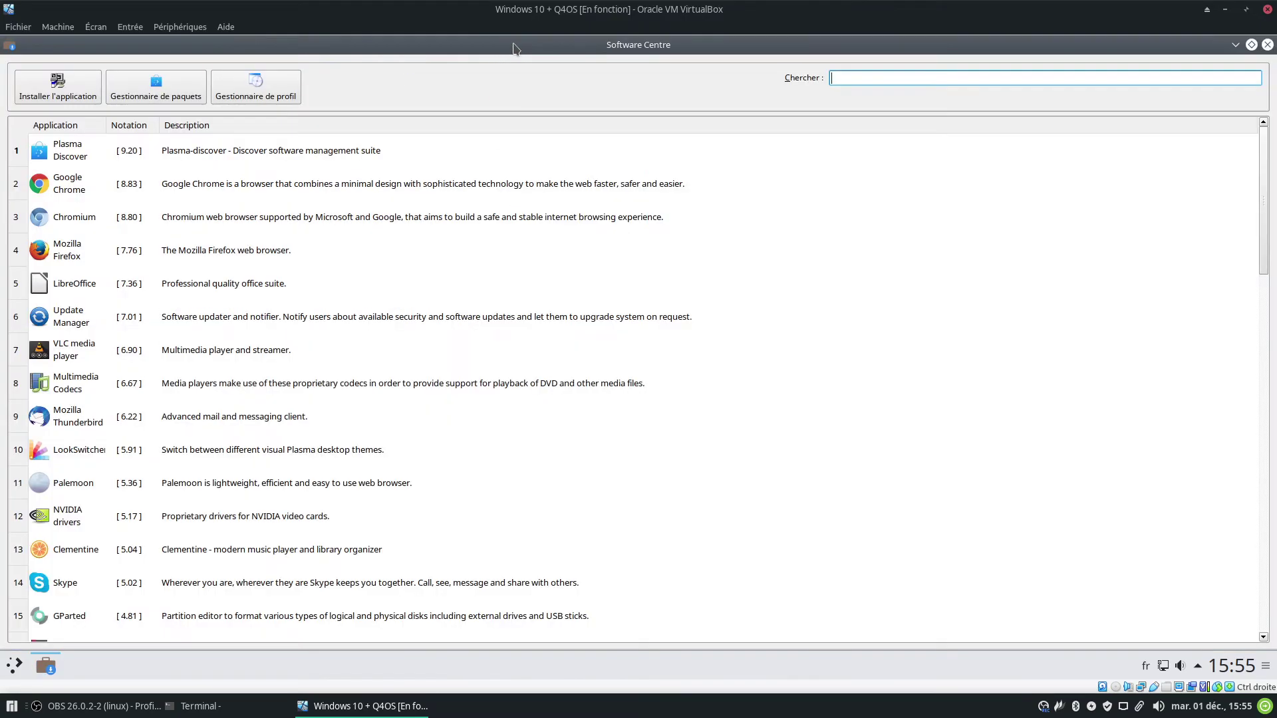
Step: Select LibreOffice in the application list, bring up its uninstall prompt and cancel it
{"action": "left_click", "coordinate": [254, 279]}
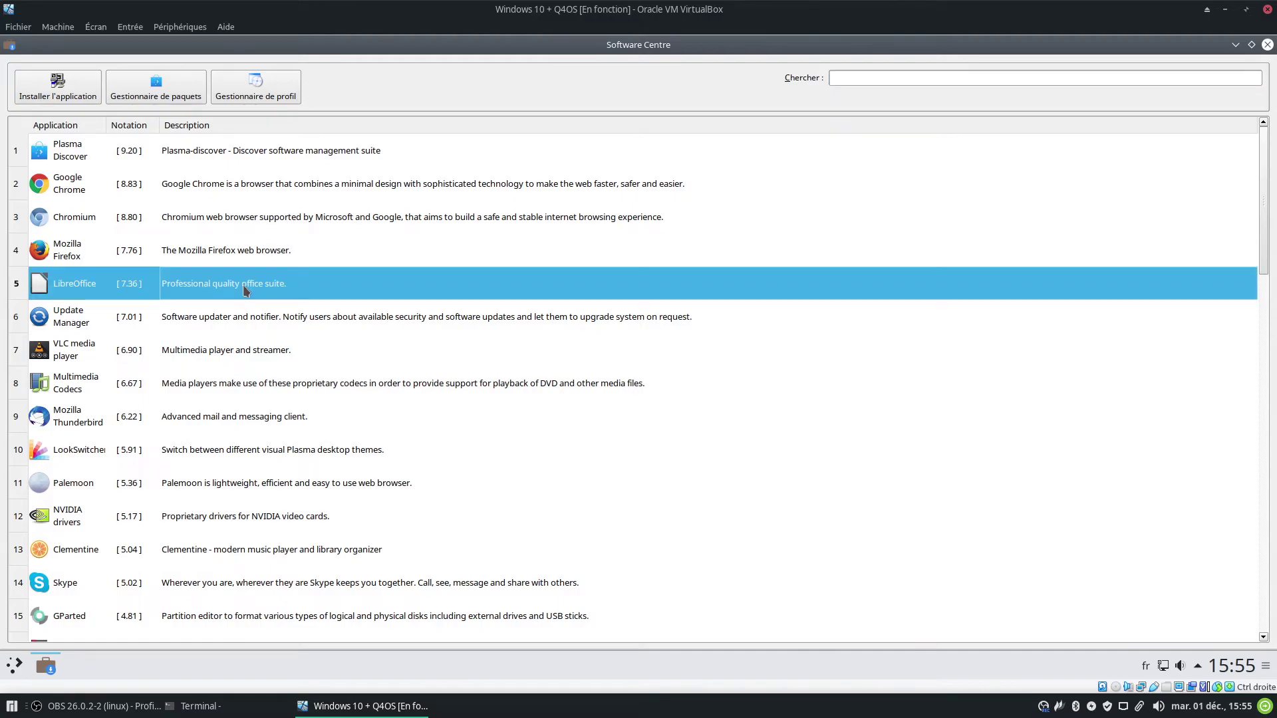
{"action": "double_click", "coordinate": [141, 291]}
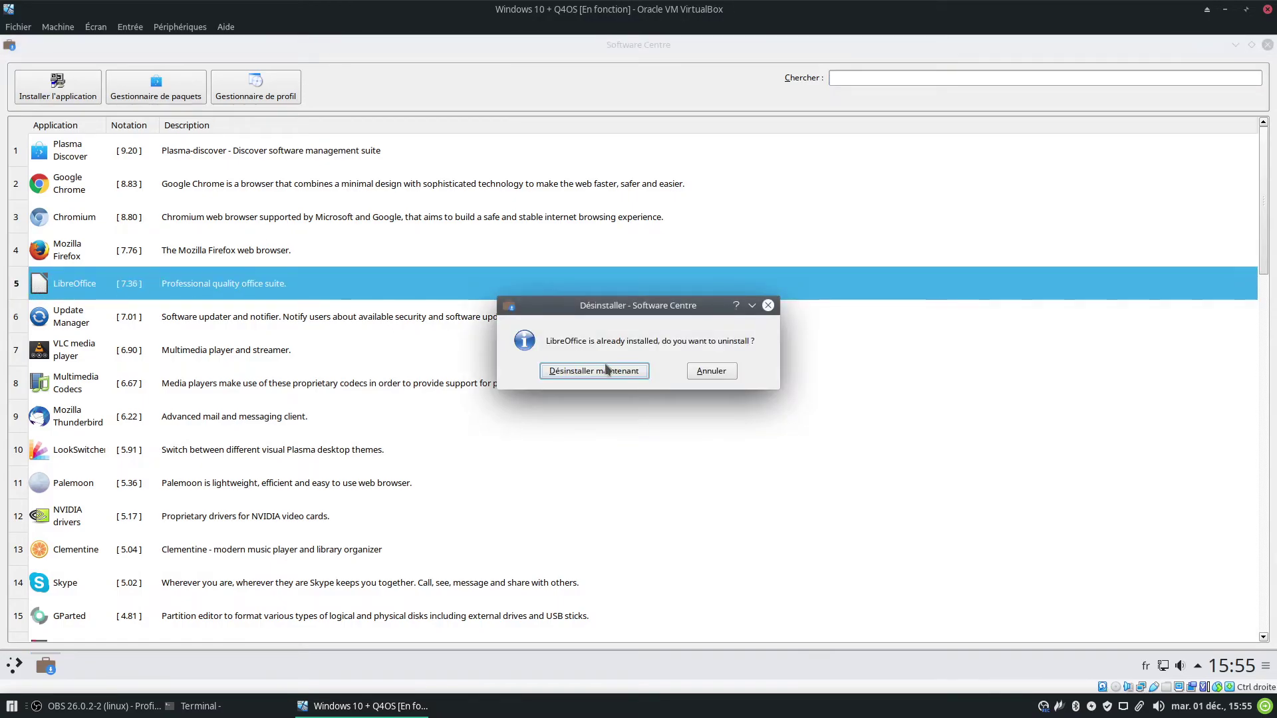
{"action": "left_click", "coordinate": [712, 371]}
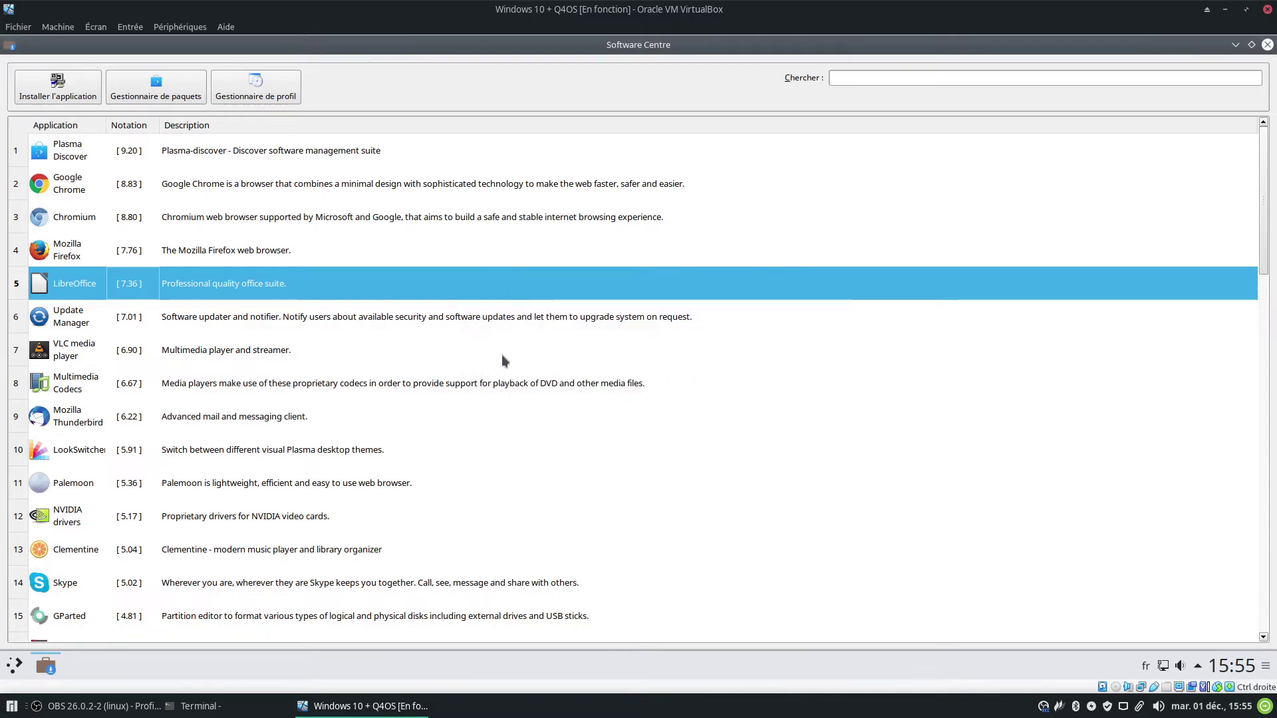
{"action": "scroll", "coordinate": [504, 359], "scroll_direction": "down", "scroll_amount": 1}
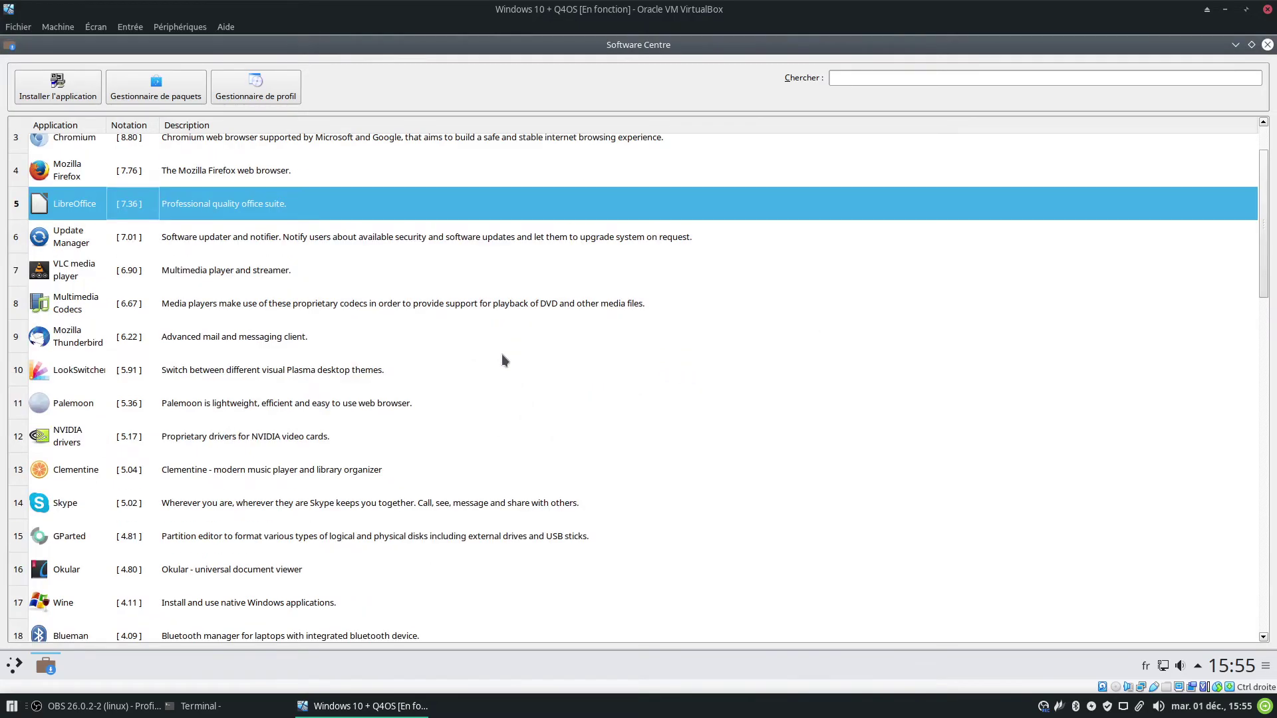
{"action": "scroll", "coordinate": [503, 355], "scroll_direction": "up", "scroll_amount": 1}
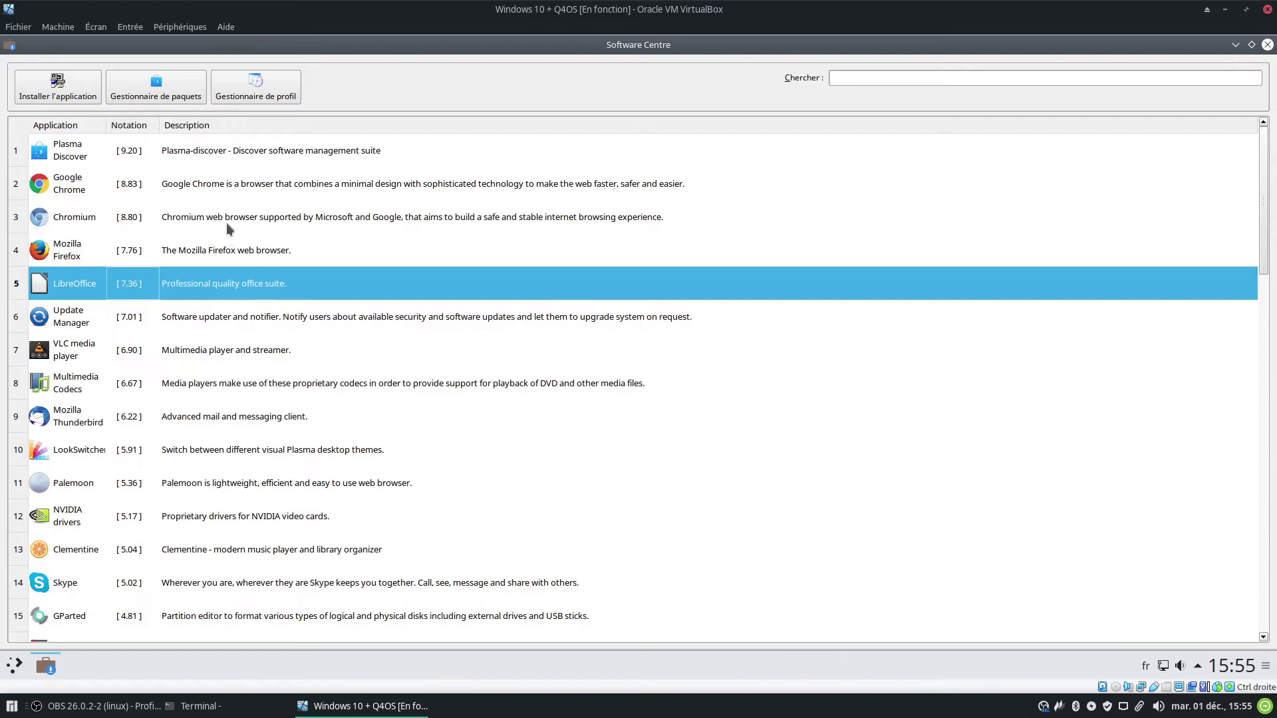
Step: Uninstall the selected LibreOffice application, confirming the removal with the account password
{"action": "left_click", "coordinate": [93, 98]}
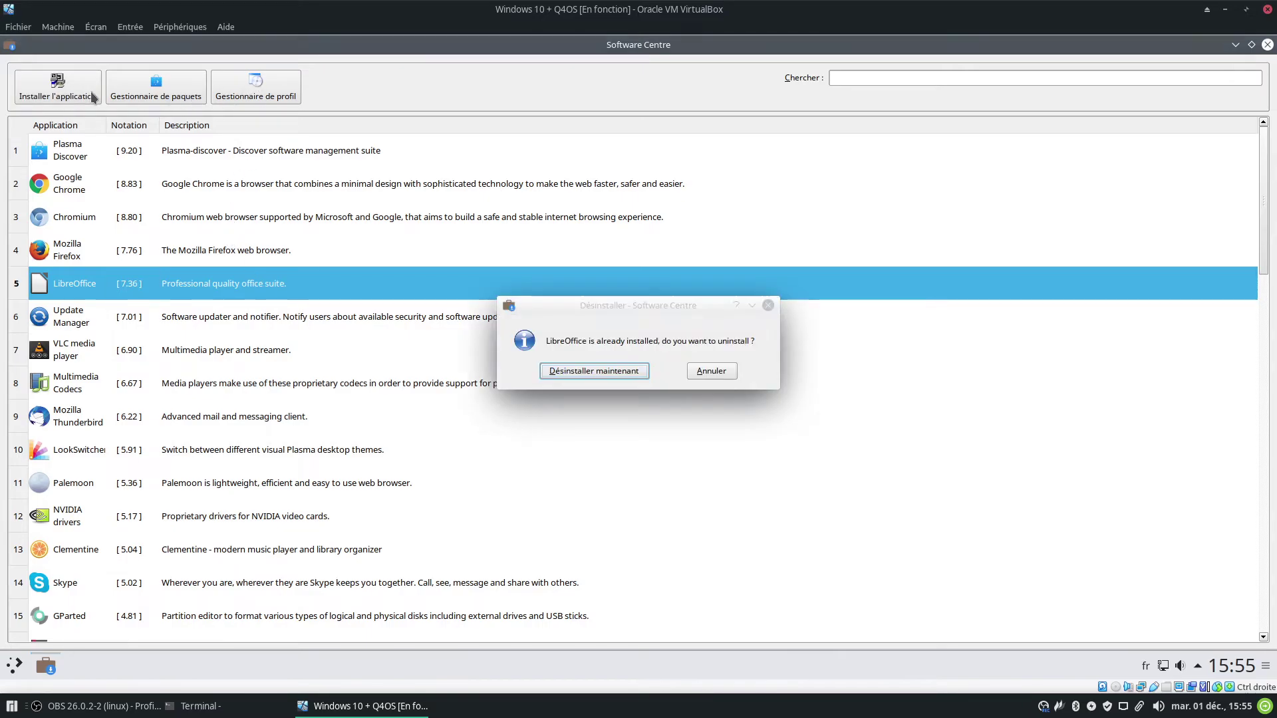
{"action": "left_click", "coordinate": [596, 372]}
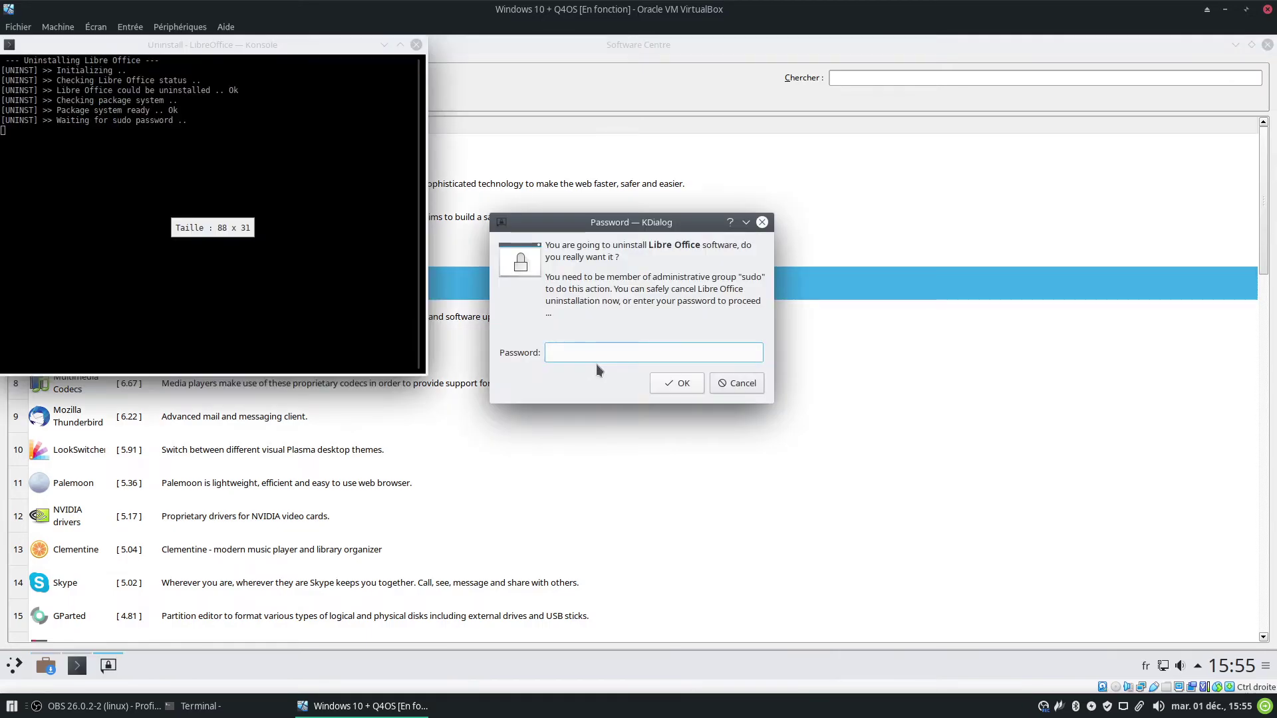
{"action": "type", "text": "******"}
{"action": "key", "text": "Return"}
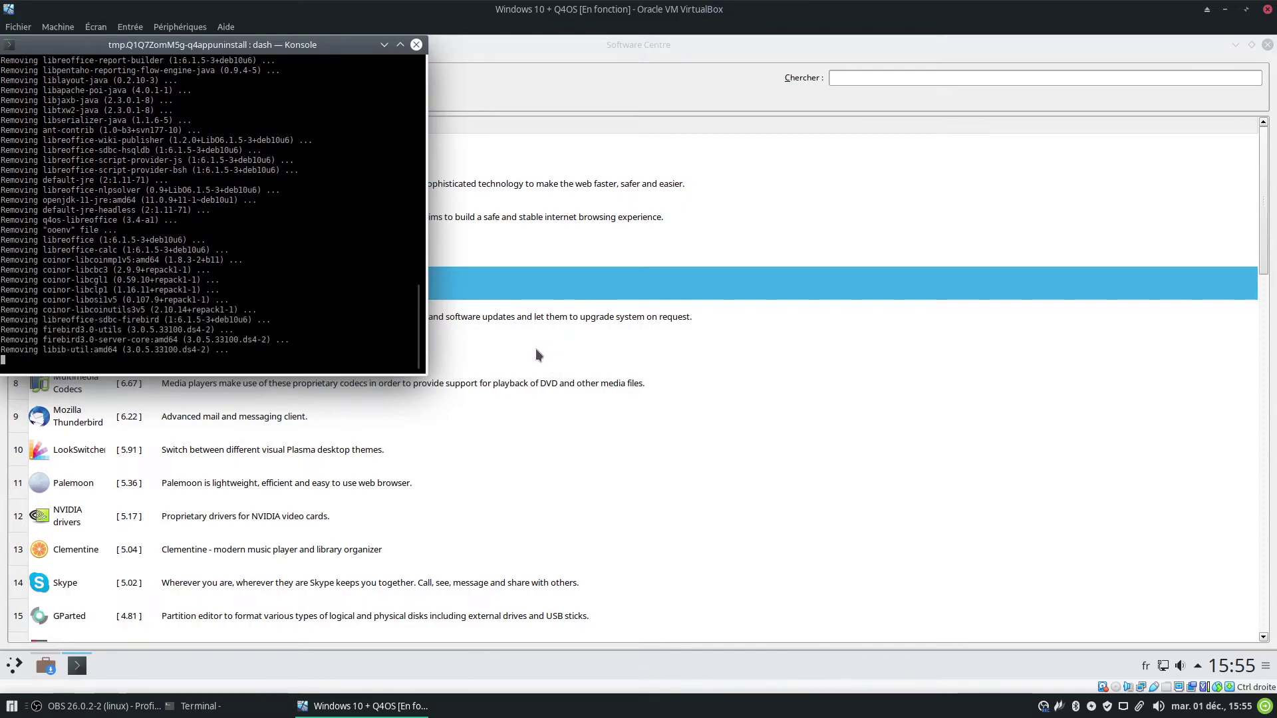
Step: Browse the Software Centre's application list from the last entries back up to the first ones, including Wine
{"action": "scroll", "coordinate": [649, 453], "scroll_direction": "down", "scroll_amount": 12}
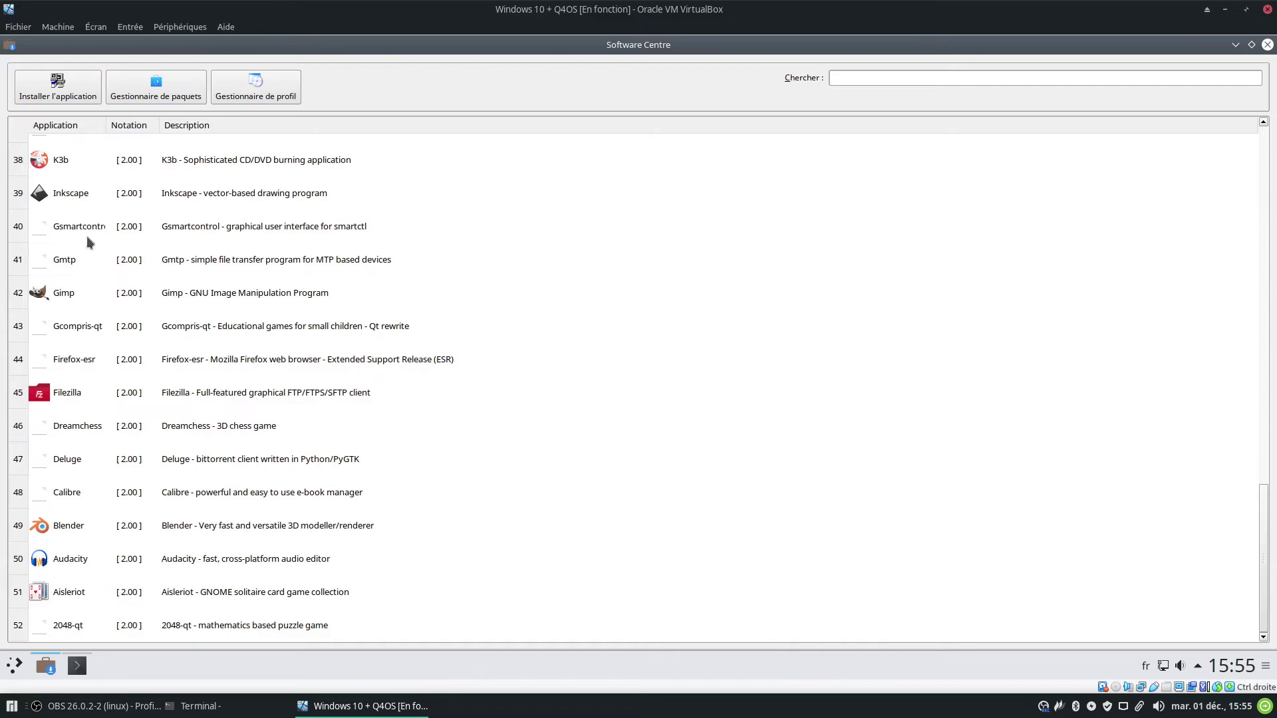
{"action": "scroll", "coordinate": [98, 455], "scroll_direction": "up", "scroll_amount": 2}
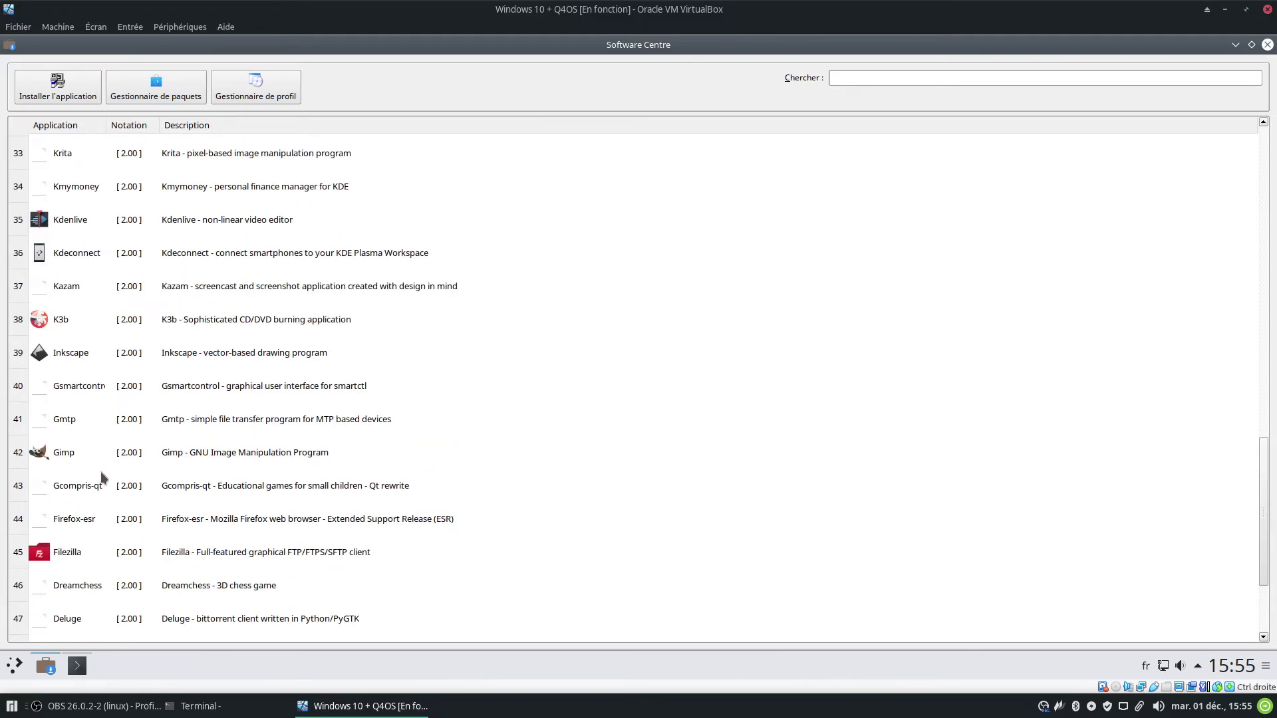
{"action": "scroll", "coordinate": [102, 453], "scroll_direction": "up", "scroll_amount": 2}
{"action": "scroll", "coordinate": [91, 352], "scroll_direction": "up", "scroll_amount": 4}
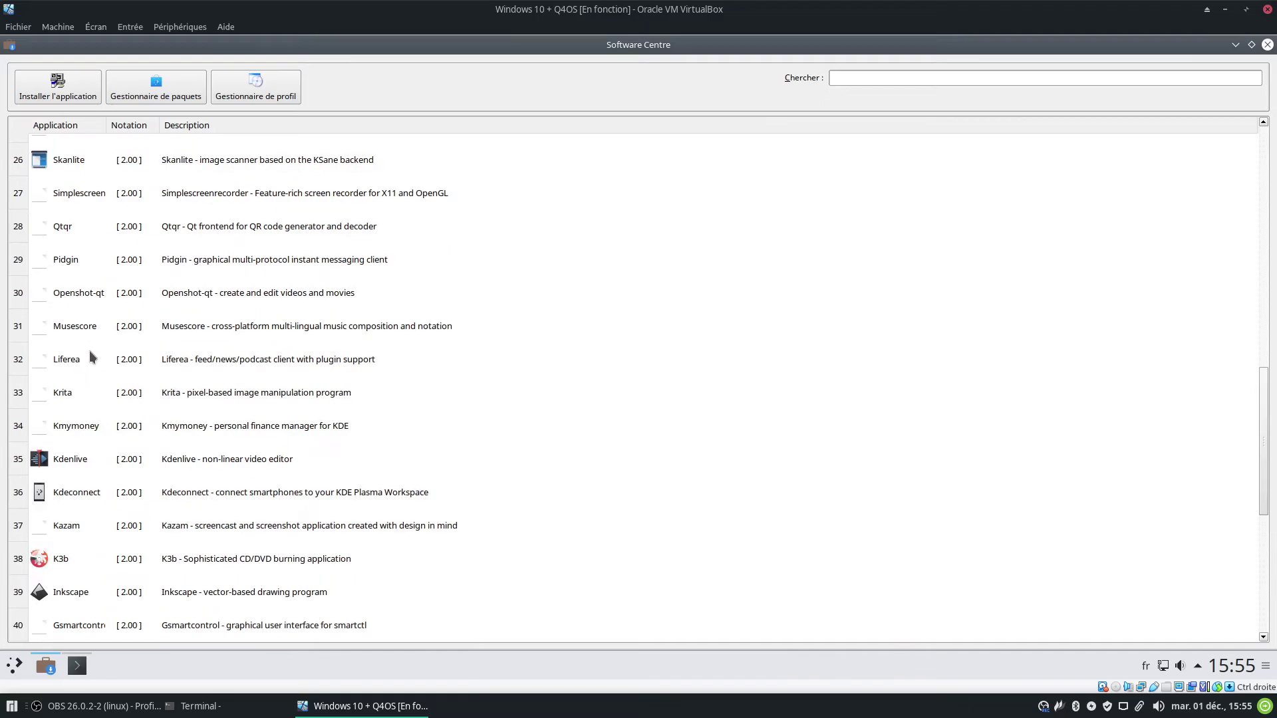
{"action": "scroll", "coordinate": [95, 360], "scroll_direction": "up", "scroll_amount": 3}
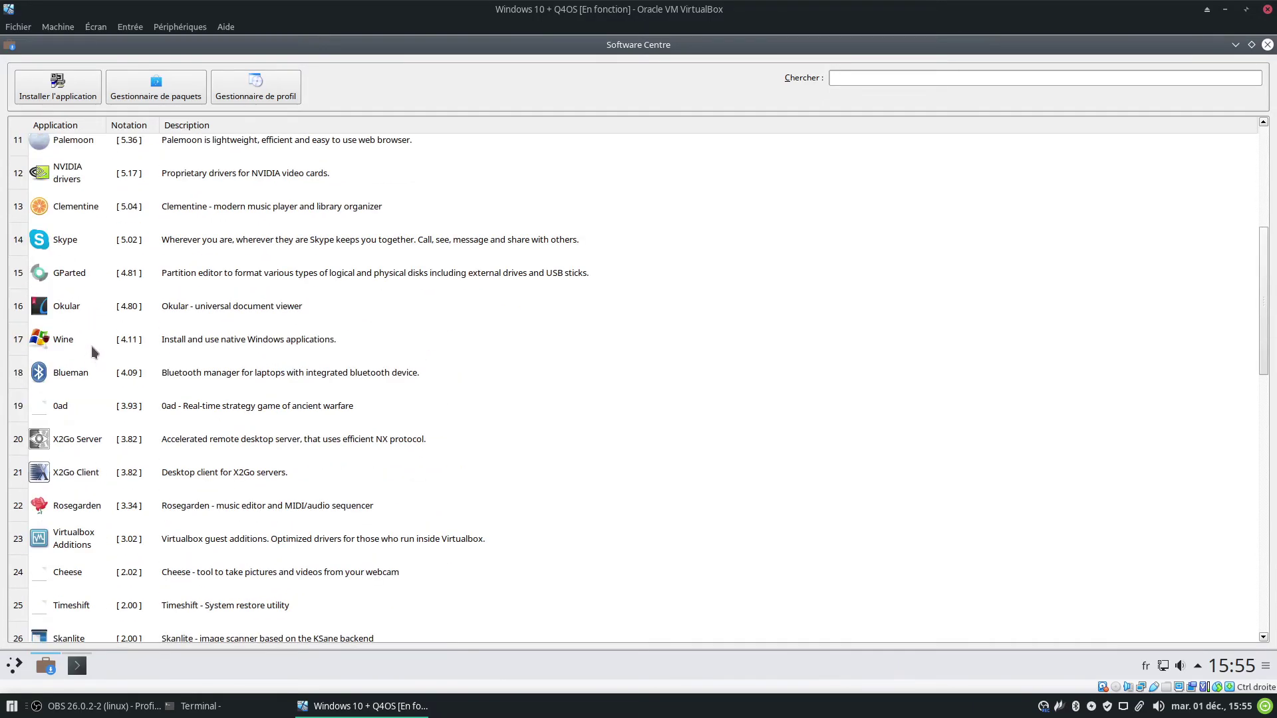
{"action": "left_click", "coordinate": [91, 342]}
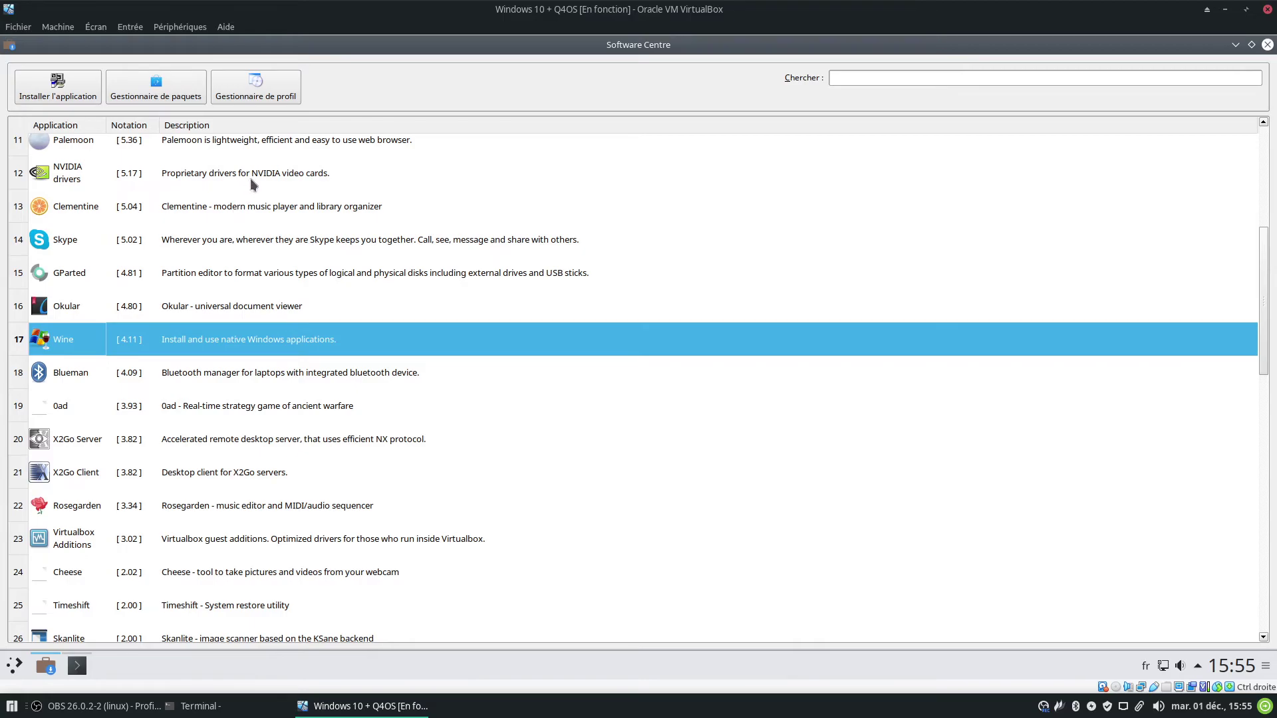
{"action": "scroll", "coordinate": [250, 178], "scroll_direction": "up", "scroll_amount": 2}
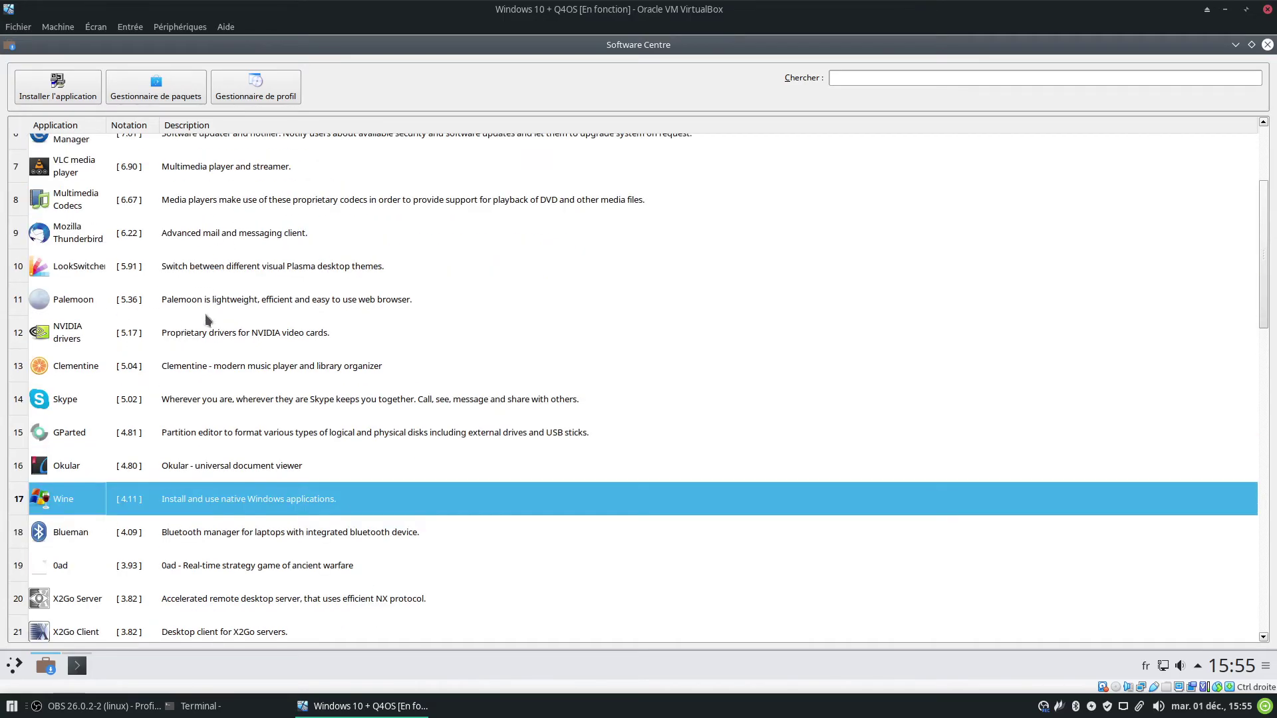
{"action": "scroll", "coordinate": [204, 318], "scroll_direction": "up", "scroll_amount": 2}
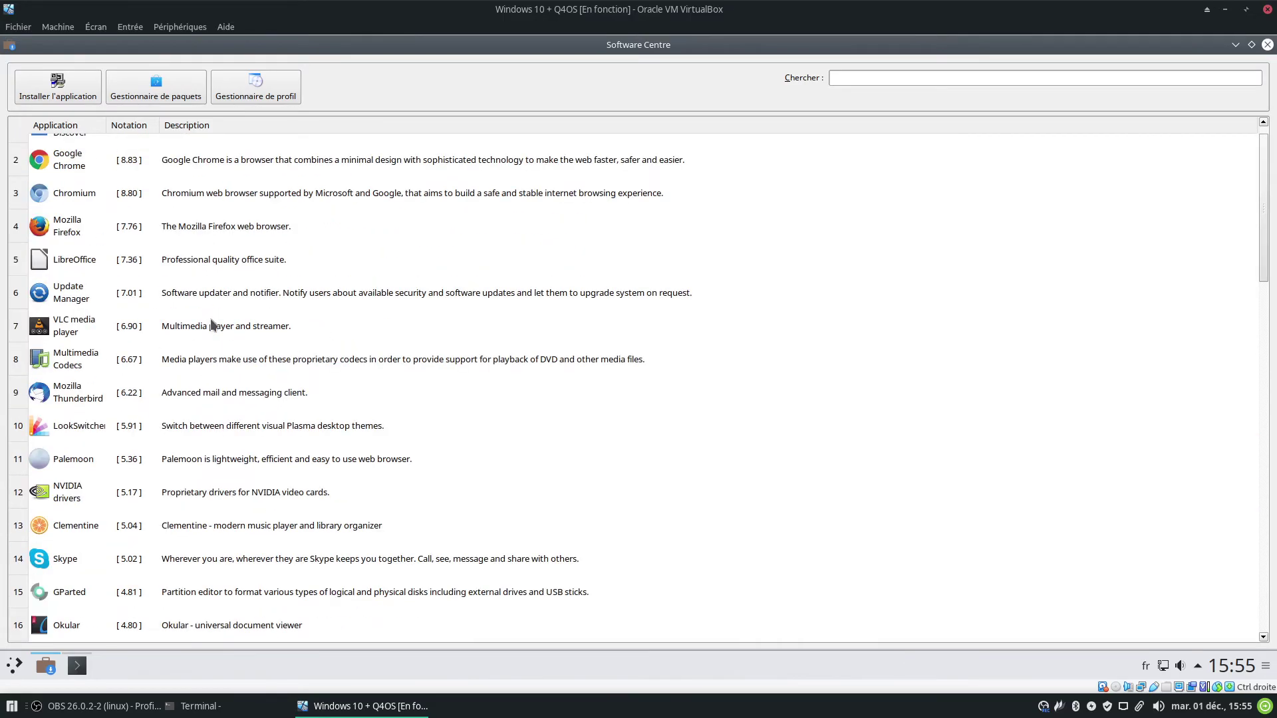
Step: Try to install Update Manager with its setup wizard
{"action": "left_click", "coordinate": [243, 297]}
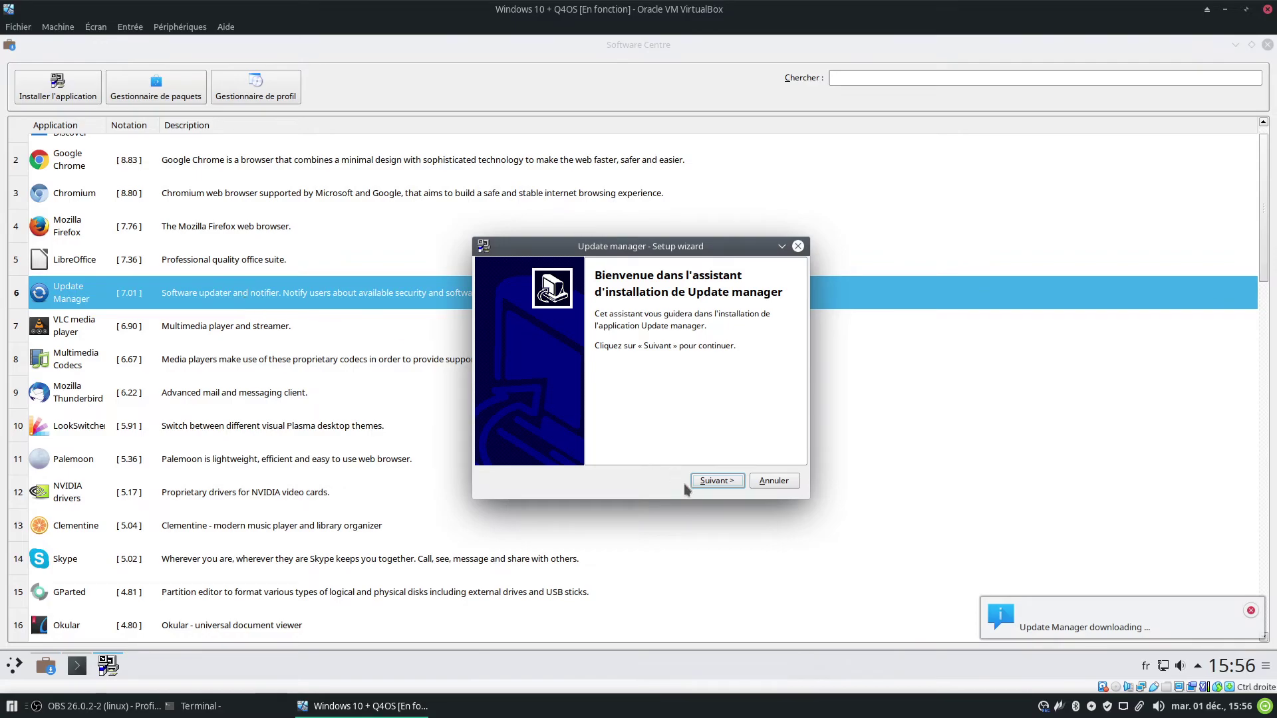
{"action": "left_click", "coordinate": [714, 482]}
{"action": "left_click", "coordinate": [642, 424]}
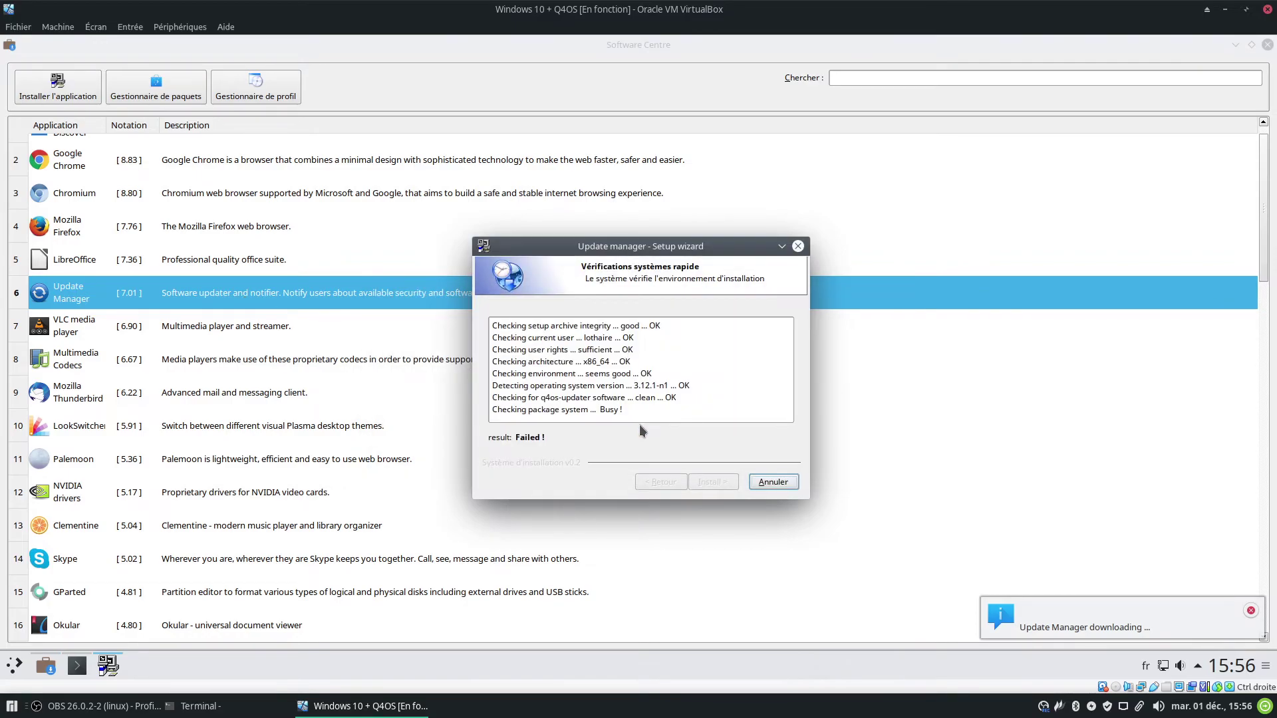
Step: Check the LibreOffice uninstall progress in the console and cancel the Update Manager setup wizard
{"action": "left_click", "coordinate": [197, 706]}
{"action": "left_click", "coordinate": [196, 706]}
{"action": "left_click", "coordinate": [77, 666]}
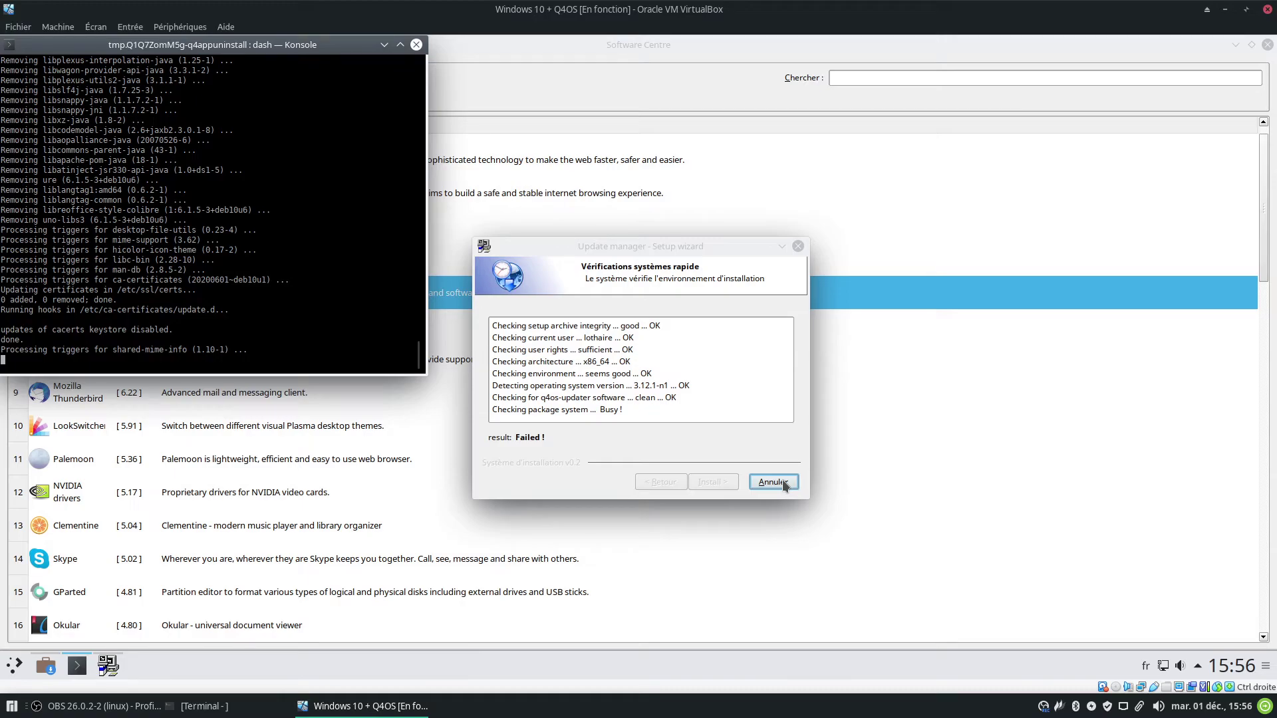
{"action": "left_click", "coordinate": [785, 485]}
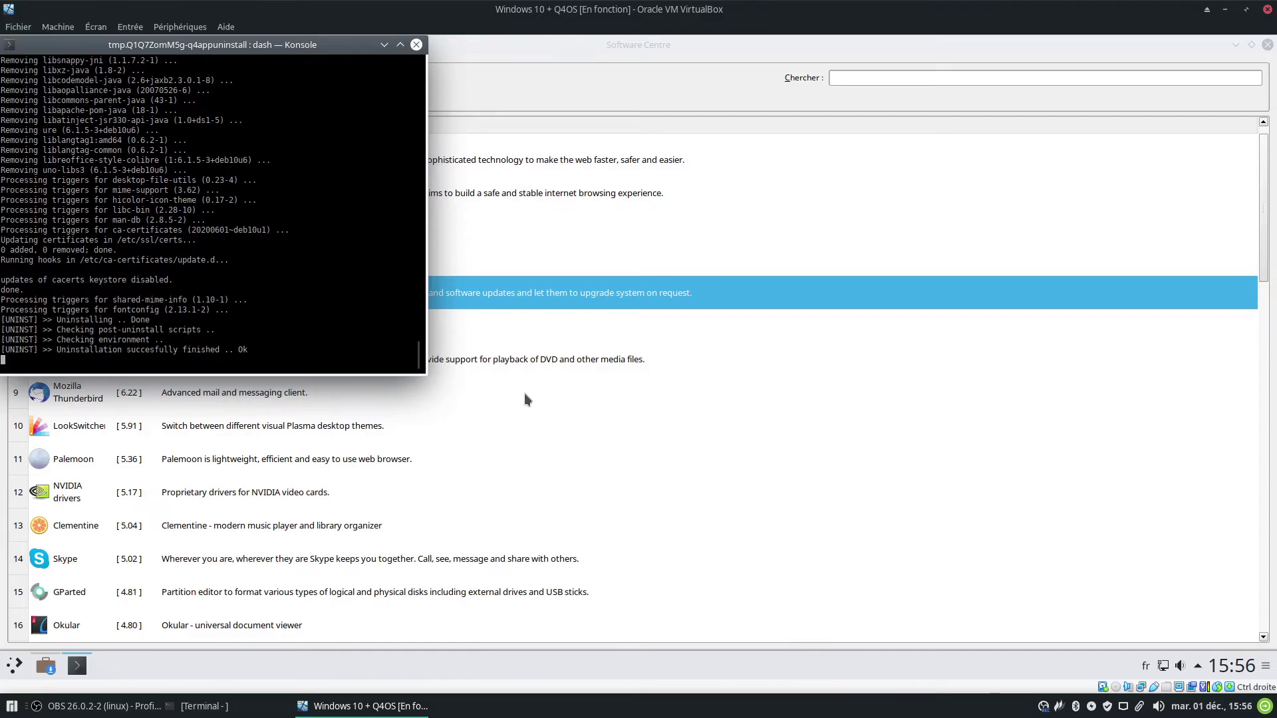
{"action": "left_click", "coordinate": [635, 342]}
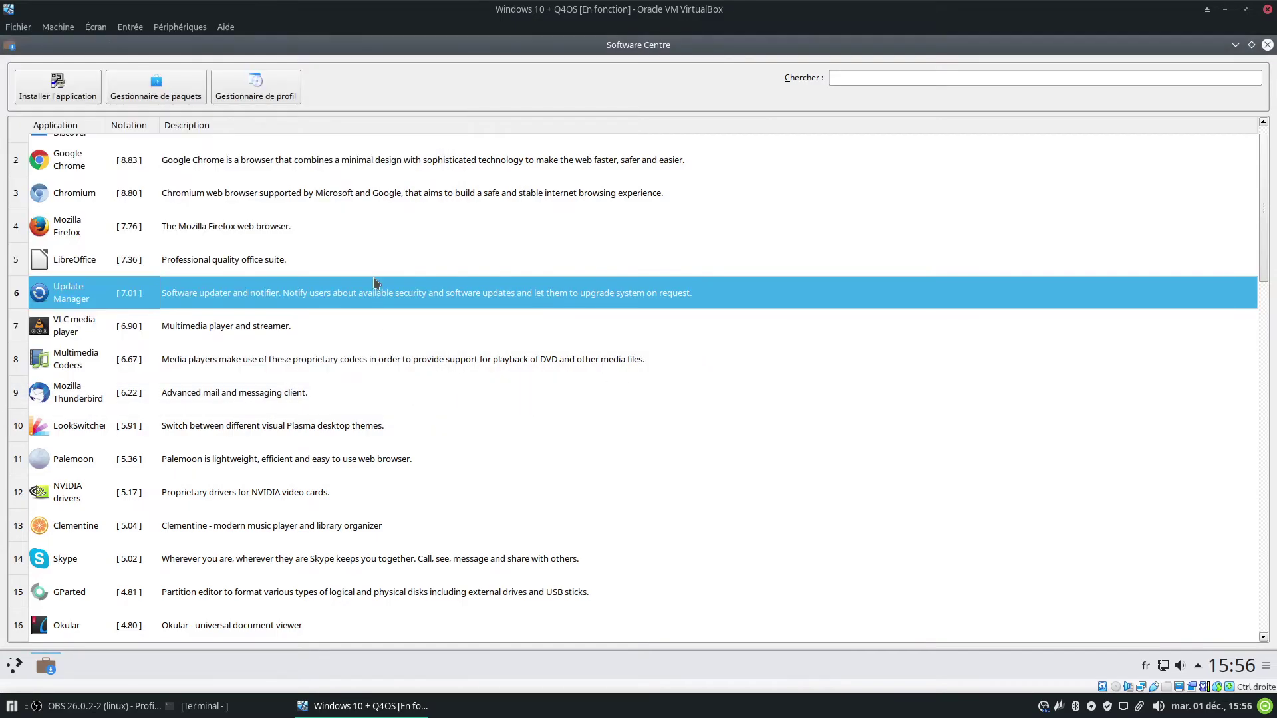
Step: Start installing Update Manager from the Software Centre with its setup wizard
{"action": "double_click", "coordinate": [309, 302]}
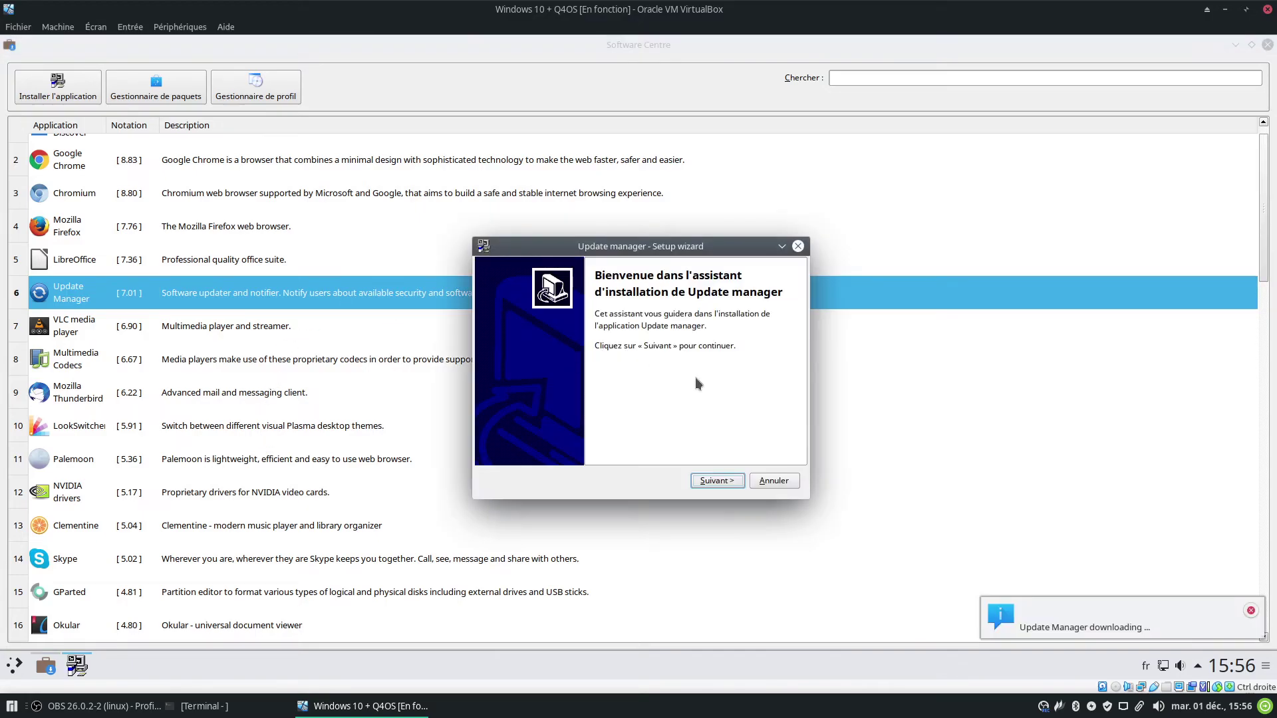
{"action": "left_click", "coordinate": [718, 480]}
{"action": "left_click", "coordinate": [725, 481]}
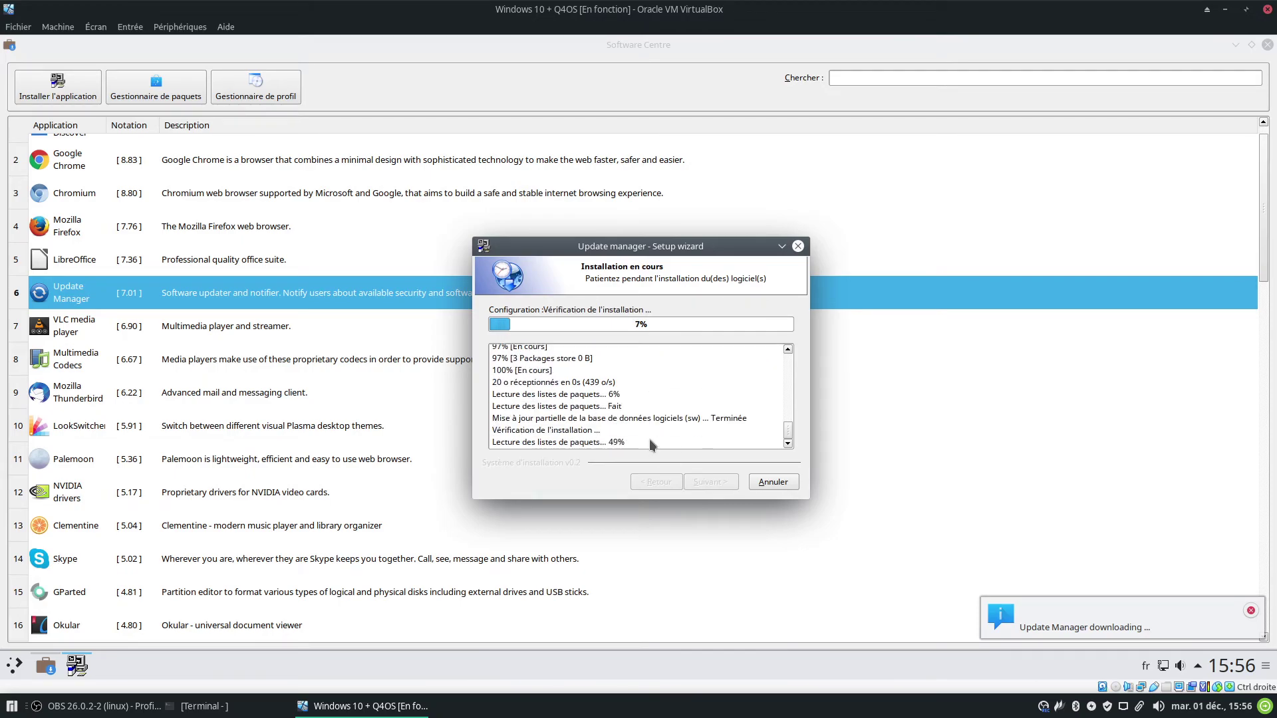
Step: Open the file manager beside the setup wizard and view the contents of the 59,4 Gio hard disk
{"action": "left_click", "coordinate": [14, 665]}
{"action": "left_click", "coordinate": [24, 463]}
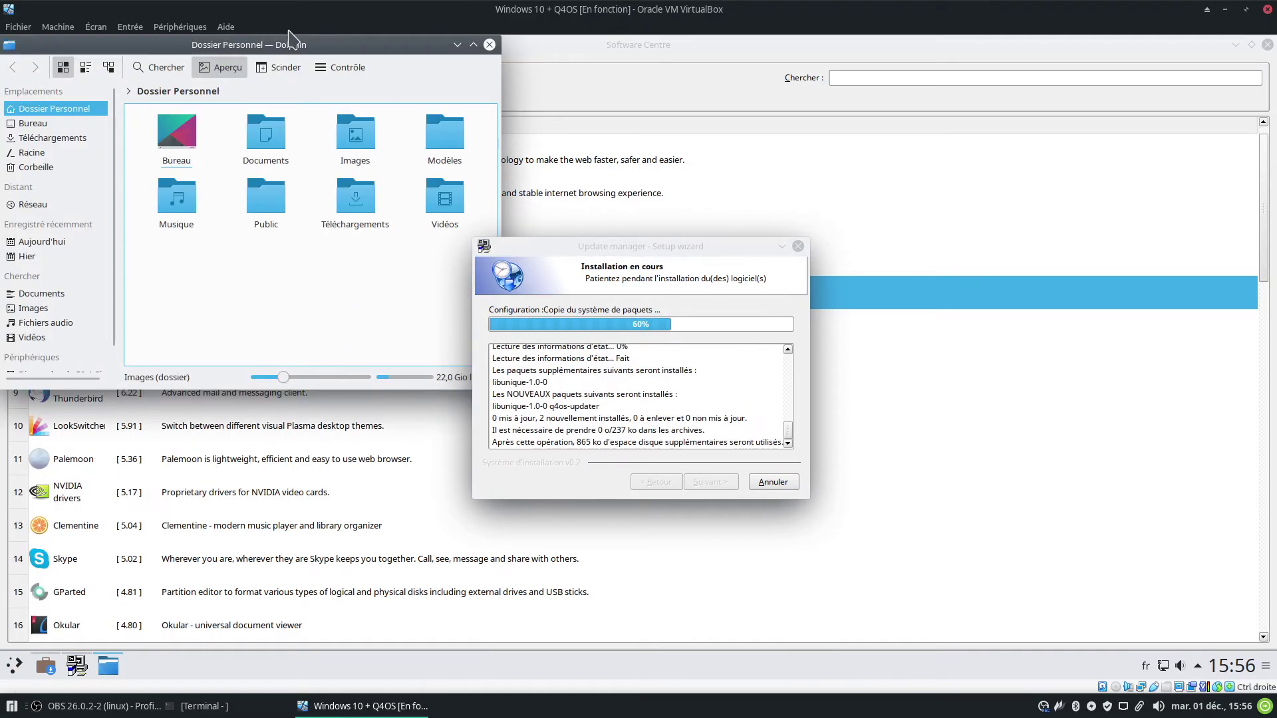
{"action": "left_click_drag", "start_coordinate": [362, 31], "coordinate": [1052, 129]}
{"action": "left_click_drag", "start_coordinate": [728, 247], "coordinate": [551, 228]}
{"action": "scroll", "coordinate": [753, 422], "scroll_direction": "down", "scroll_amount": 2}
{"action": "left_click", "coordinate": [785, 435]}
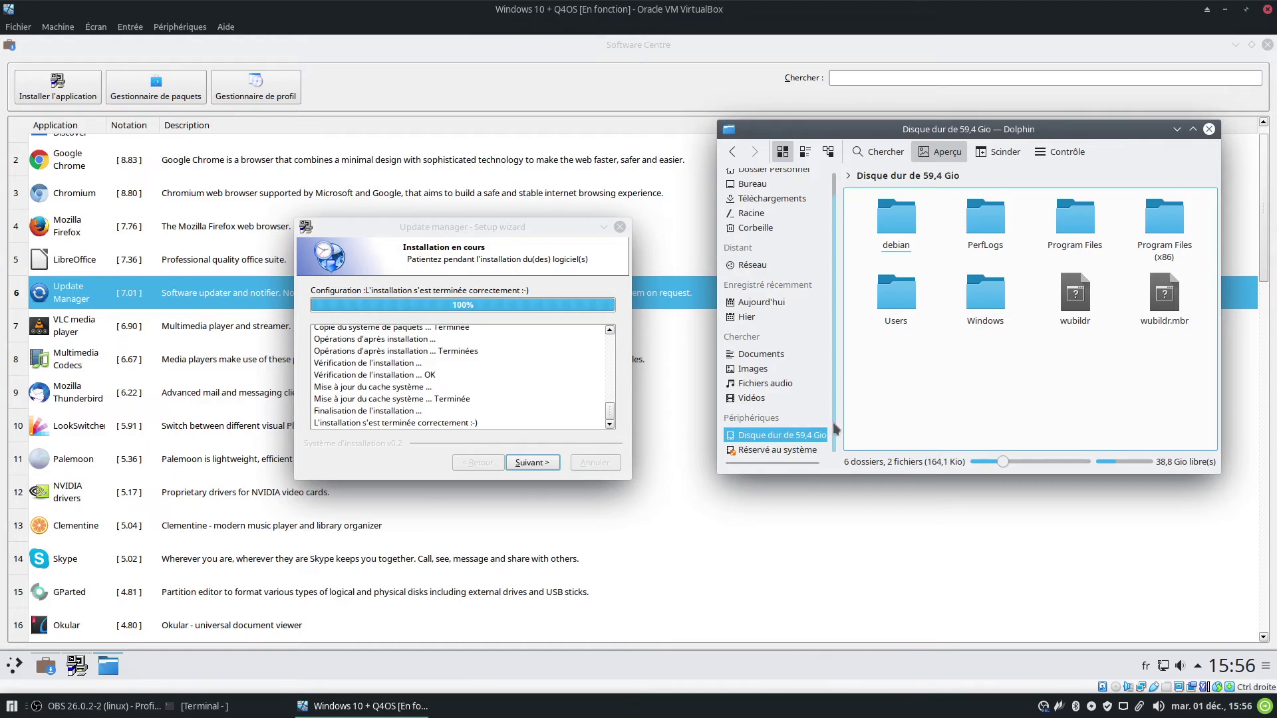
Step: Switch the file manager to Dossier Personnel and back to the 59,4 Gio hard disk
{"action": "scroll", "coordinate": [802, 399], "scroll_direction": "up", "scroll_amount": 2}
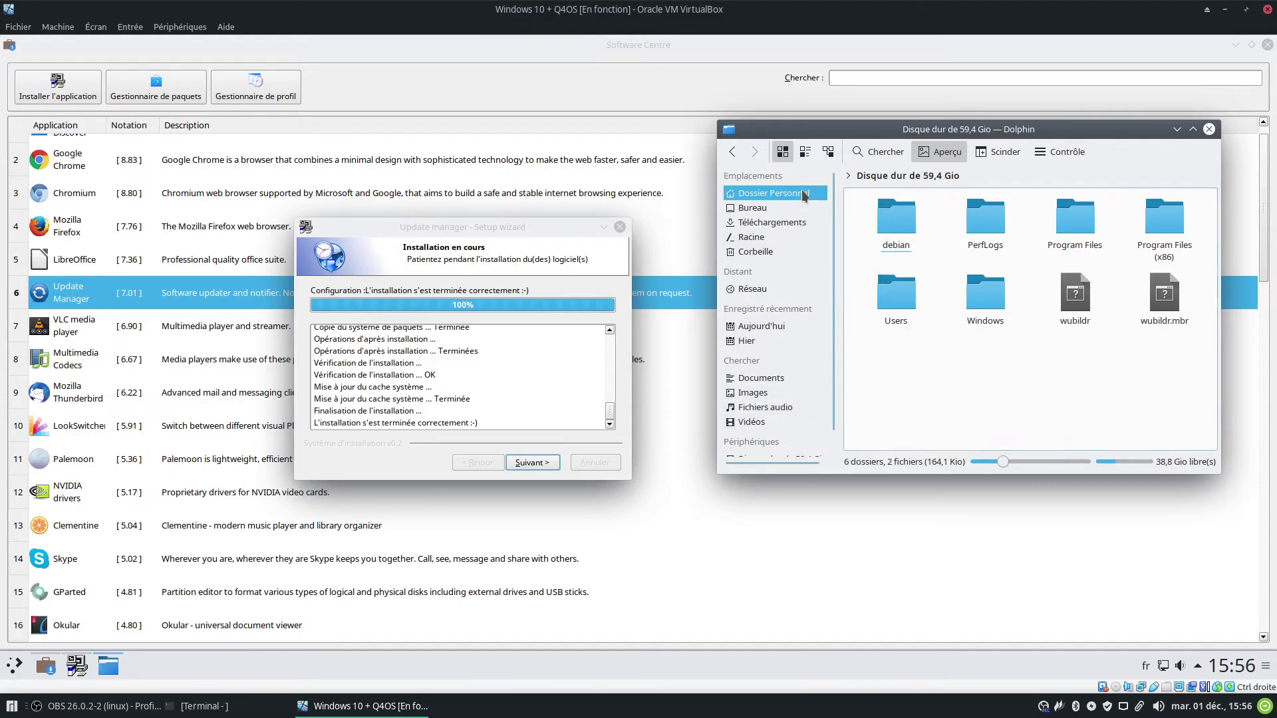
{"action": "left_click", "coordinate": [803, 194]}
{"action": "scroll", "coordinate": [797, 301], "scroll_direction": "down", "scroll_amount": 1}
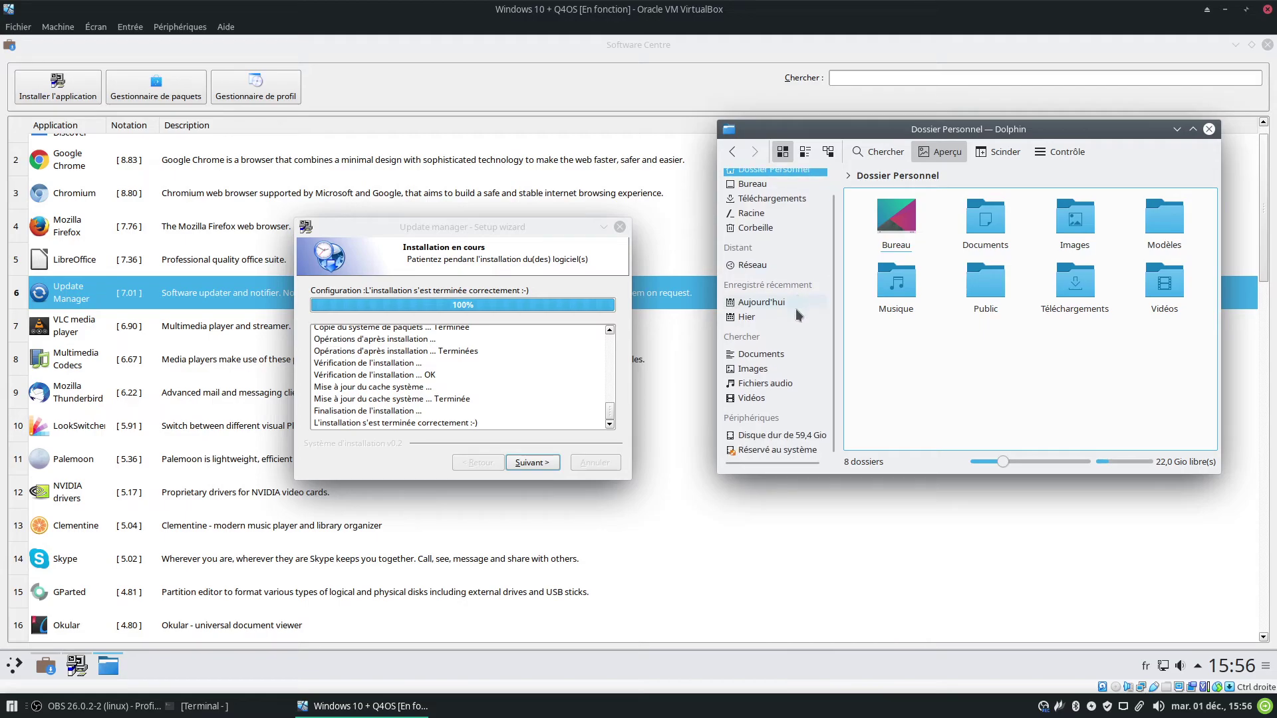
{"action": "left_click", "coordinate": [784, 447]}
{"action": "left_click", "coordinate": [784, 433]}
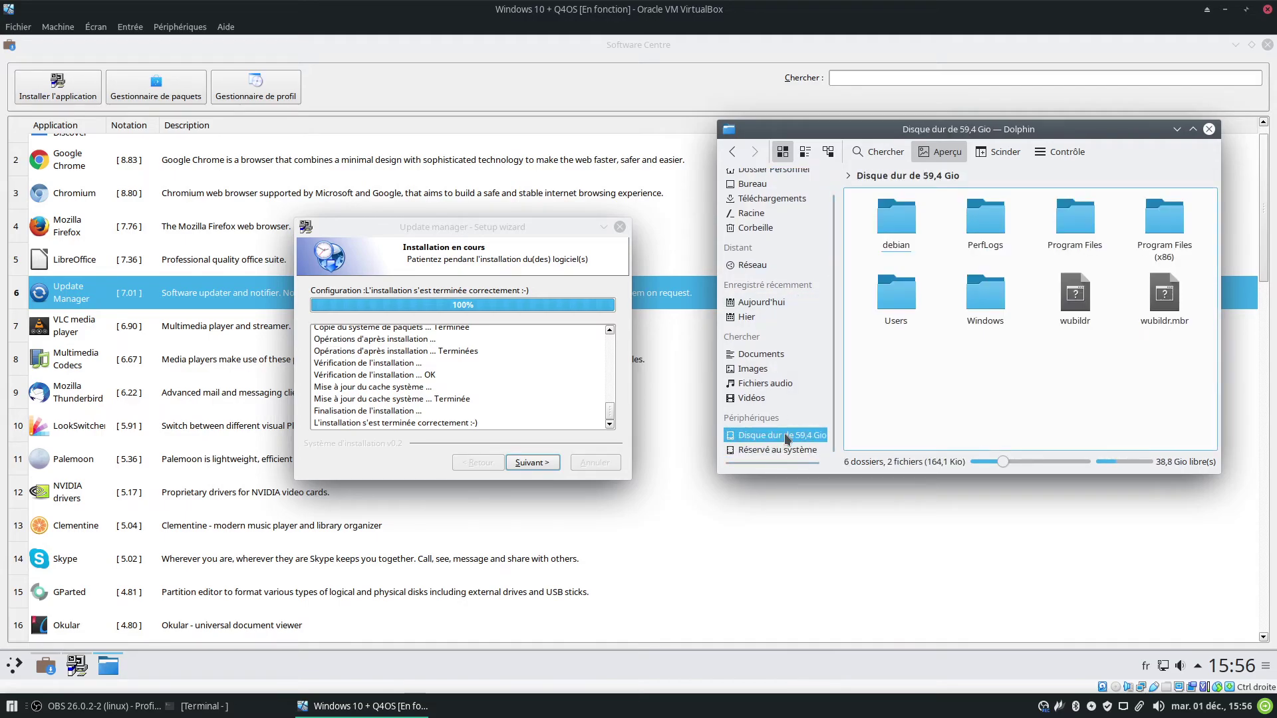
Step: Browse the hard disk's debian folder down through disks to the boot folder
{"action": "scroll", "coordinate": [784, 408], "scroll_direction": "up", "scroll_amount": 1}
{"action": "left_click", "coordinate": [911, 216]}
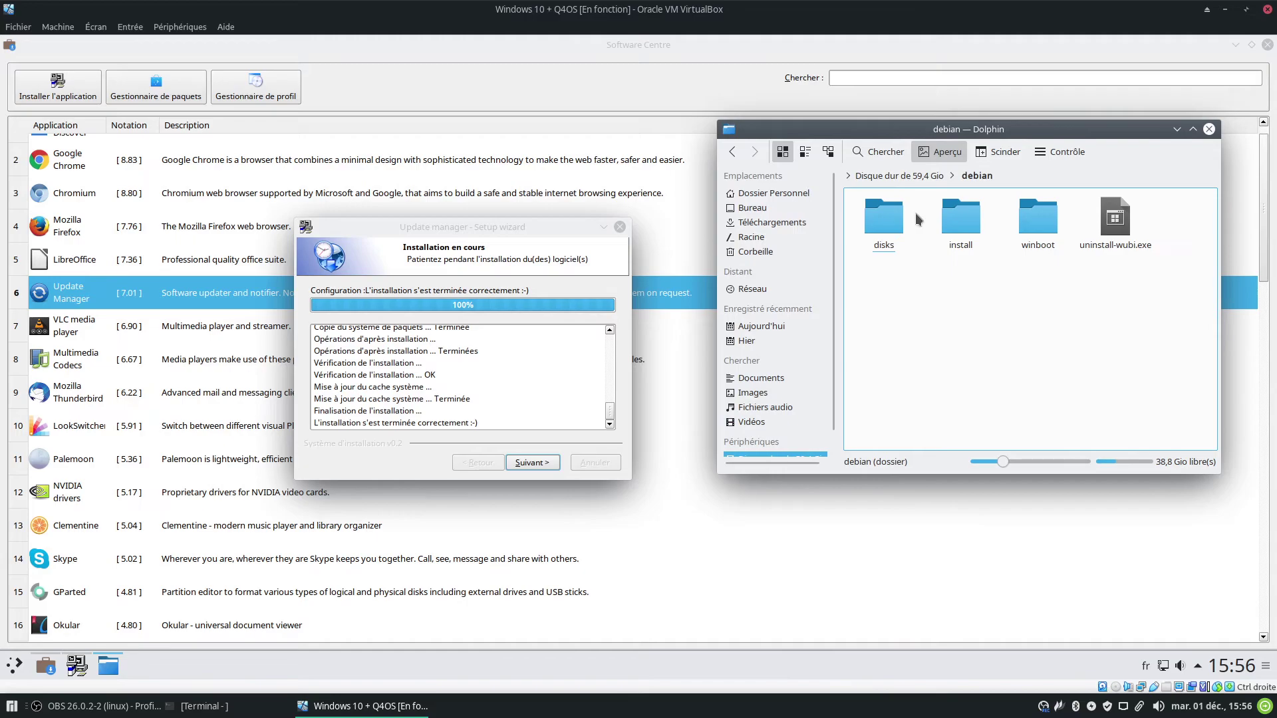
{"action": "left_click", "coordinate": [891, 216]}
{"action": "left_click", "coordinate": [894, 223]}
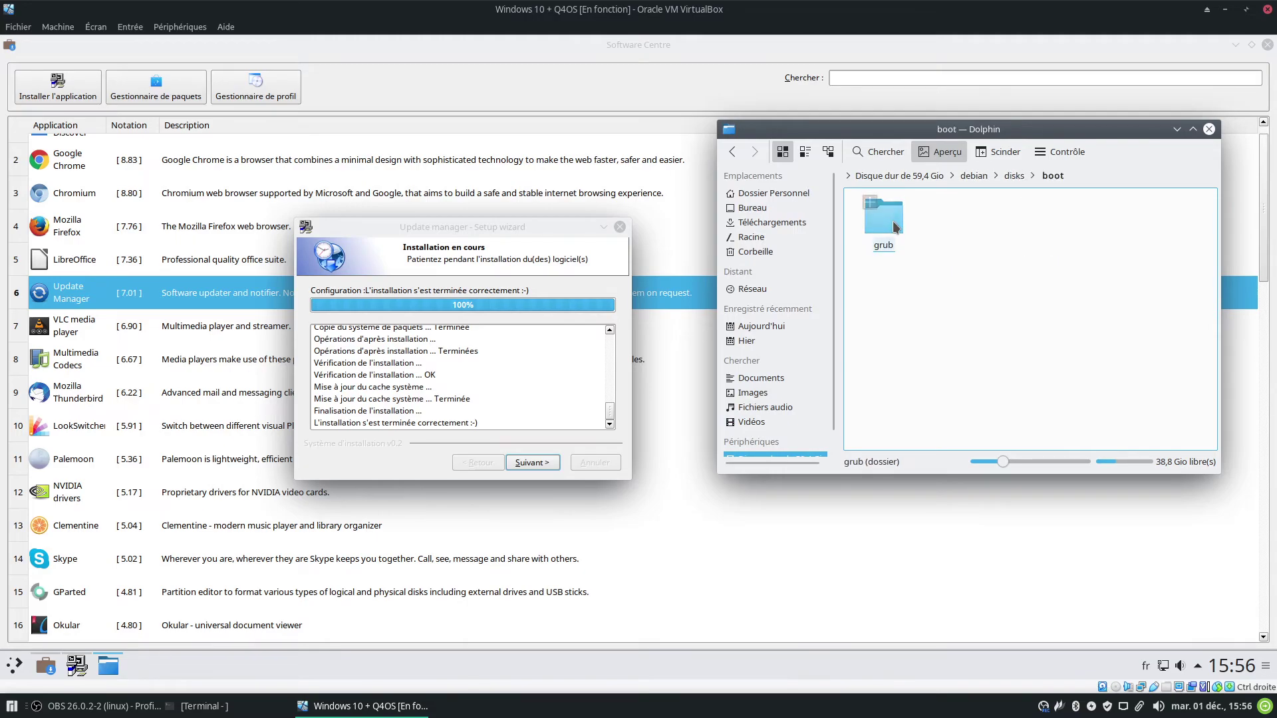
{"action": "left_click", "coordinate": [996, 174]}
{"action": "left_click", "coordinate": [996, 177]}
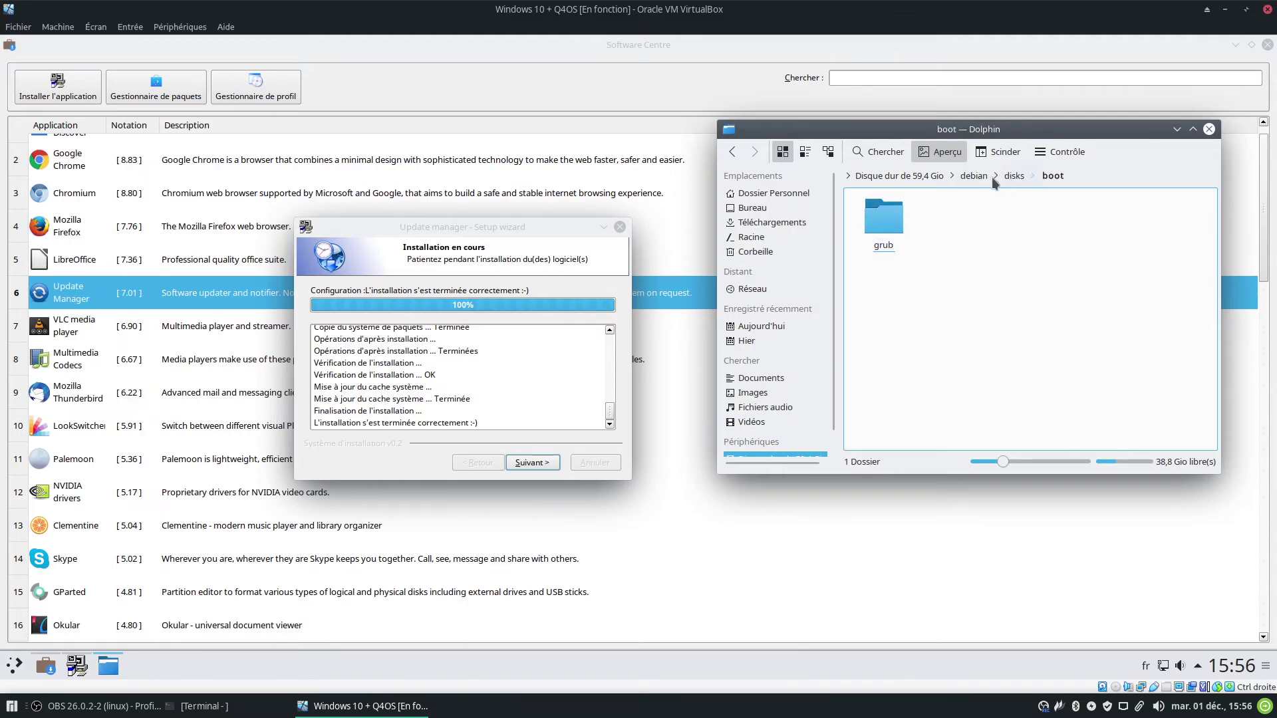
Step: View the install and winboot folders inside debian, and return to the top of the 59,4 Gio disk
{"action": "left_click", "coordinate": [972, 177]}
{"action": "left_click", "coordinate": [978, 193]}
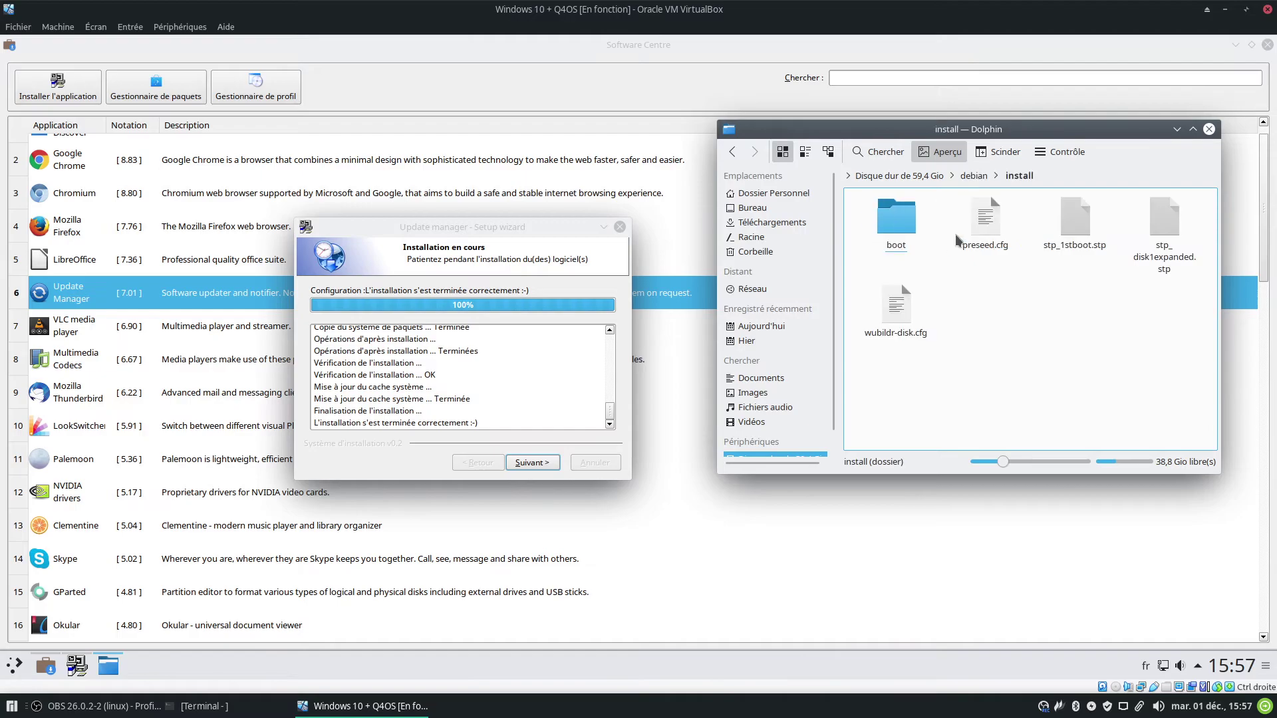
{"action": "left_click", "coordinate": [981, 180]}
{"action": "left_click", "coordinate": [1023, 216]}
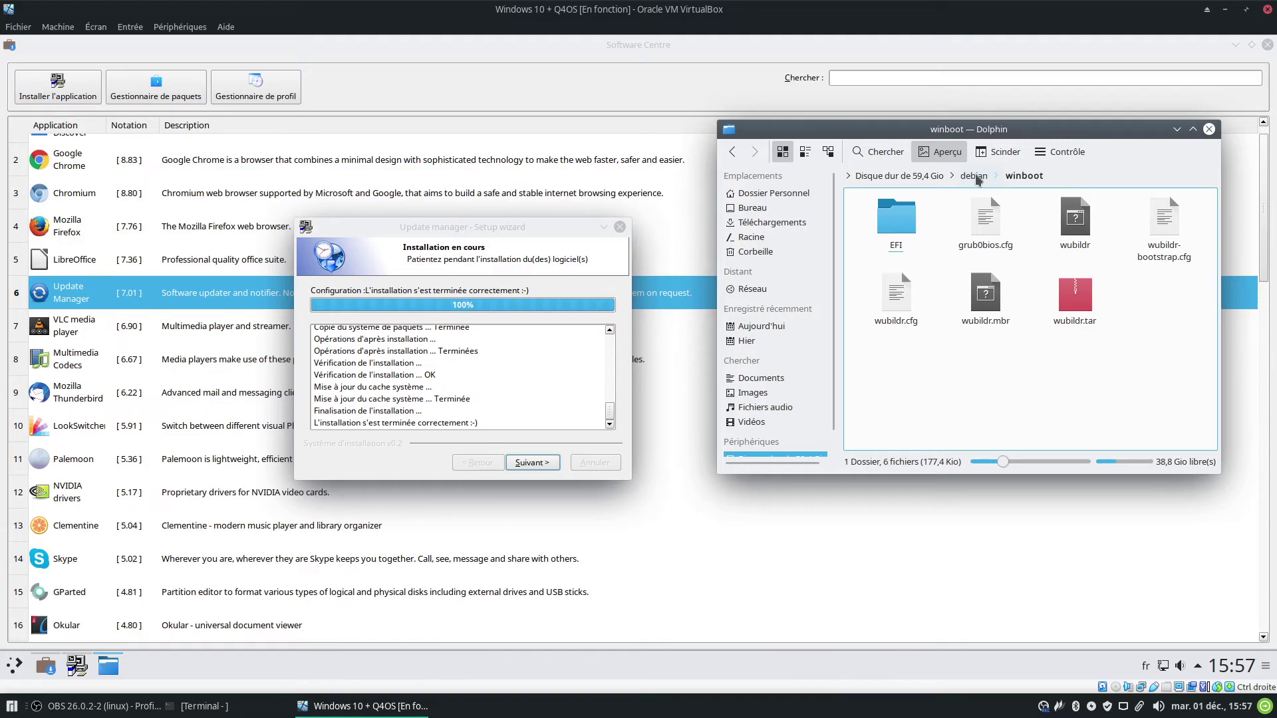
{"action": "left_click", "coordinate": [922, 177]}
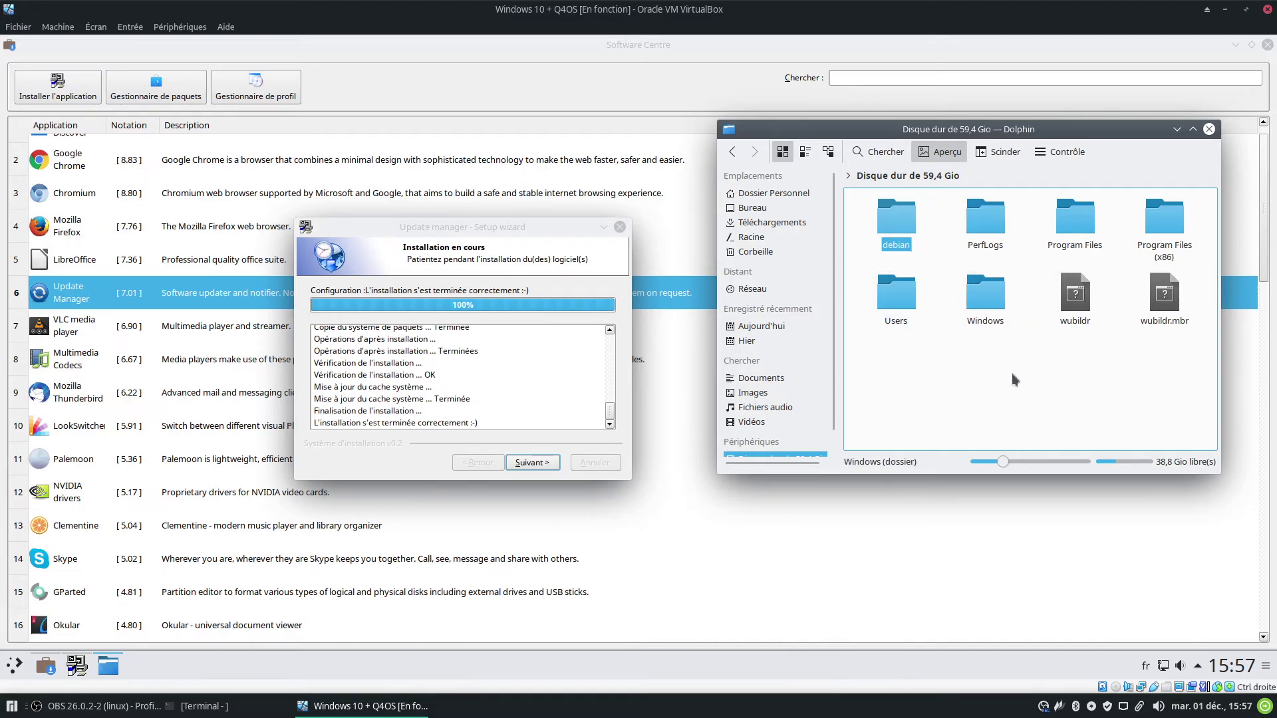
Step: Complete the Update Manager setup wizard and close it
{"action": "left_click", "coordinate": [536, 462]}
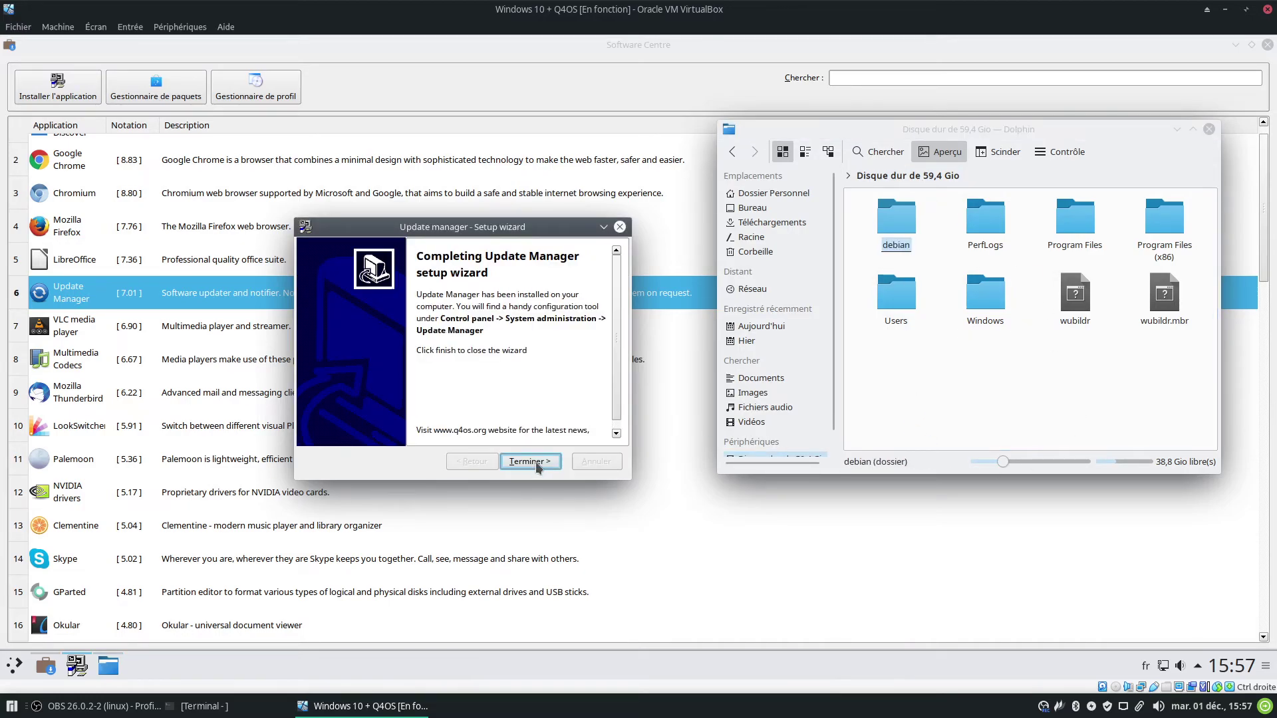
{"action": "left_click", "coordinate": [539, 463]}
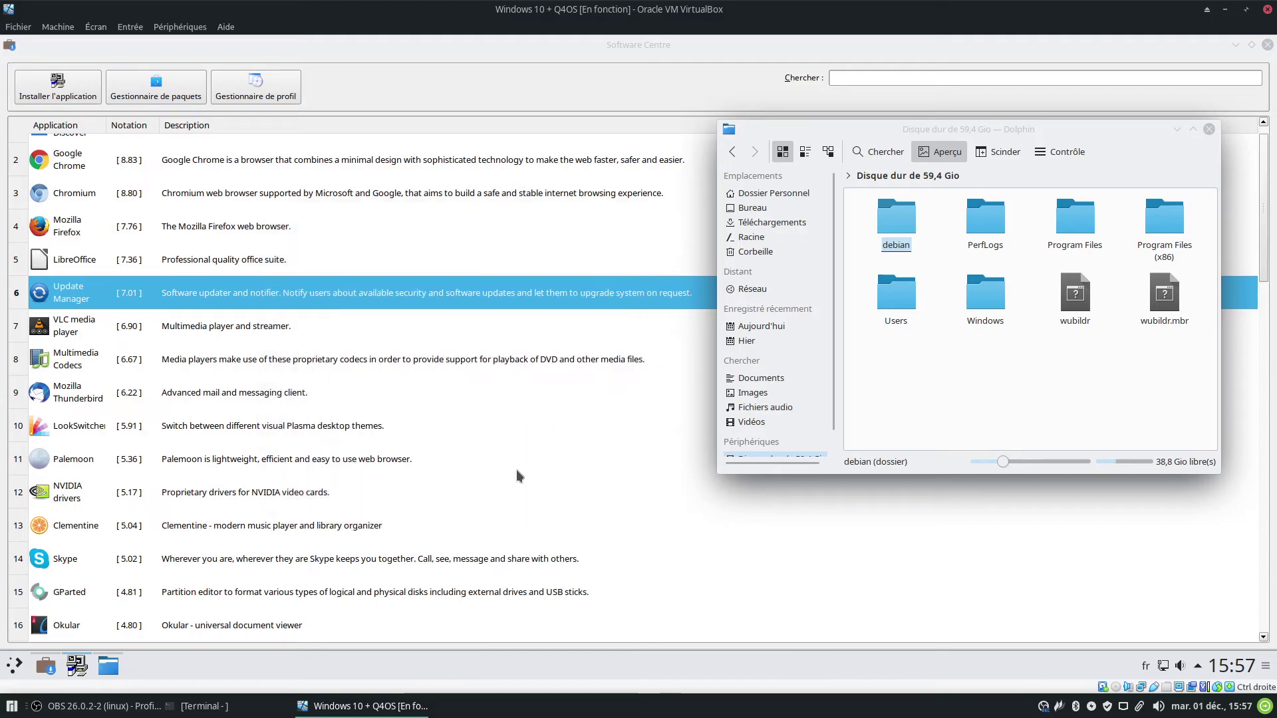
Step: Search the application launcher for "update" and clear the search
{"action": "left_click", "coordinate": [3, 662]}
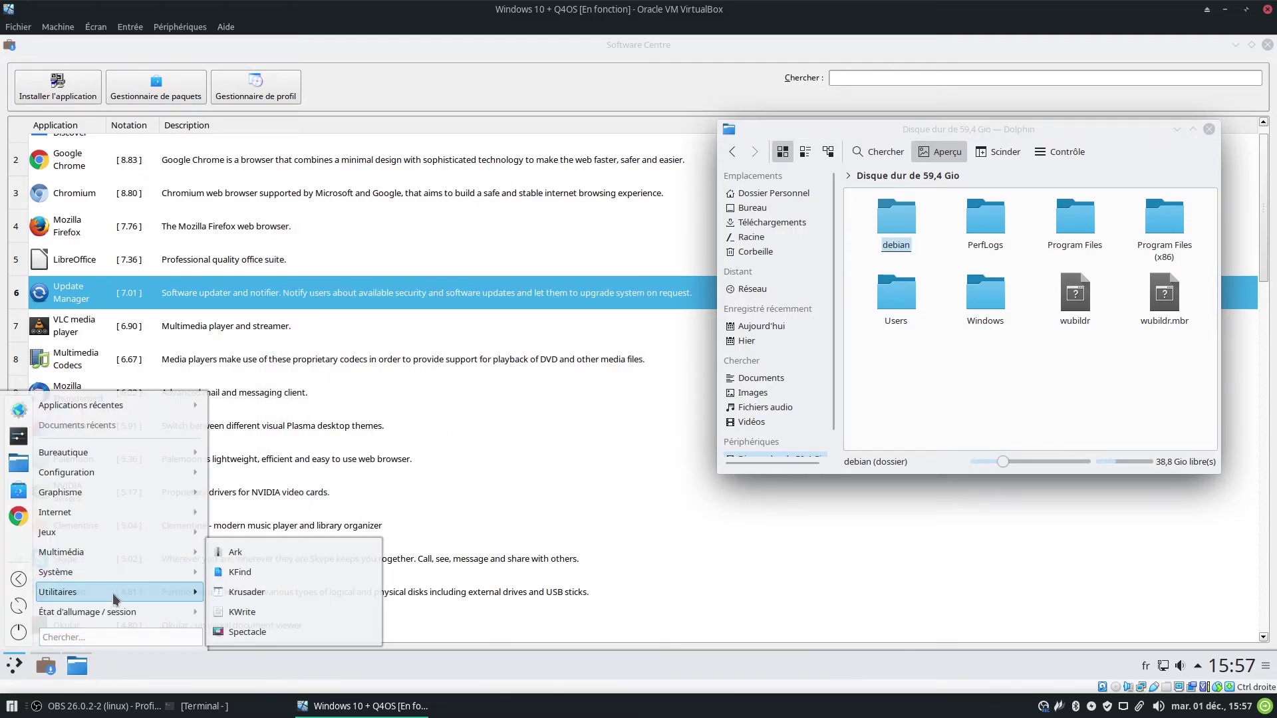
{"action": "mouse_move", "coordinate": [123, 578]}
{"action": "left_click", "coordinate": [81, 636]}
{"action": "type", "text": "up"}
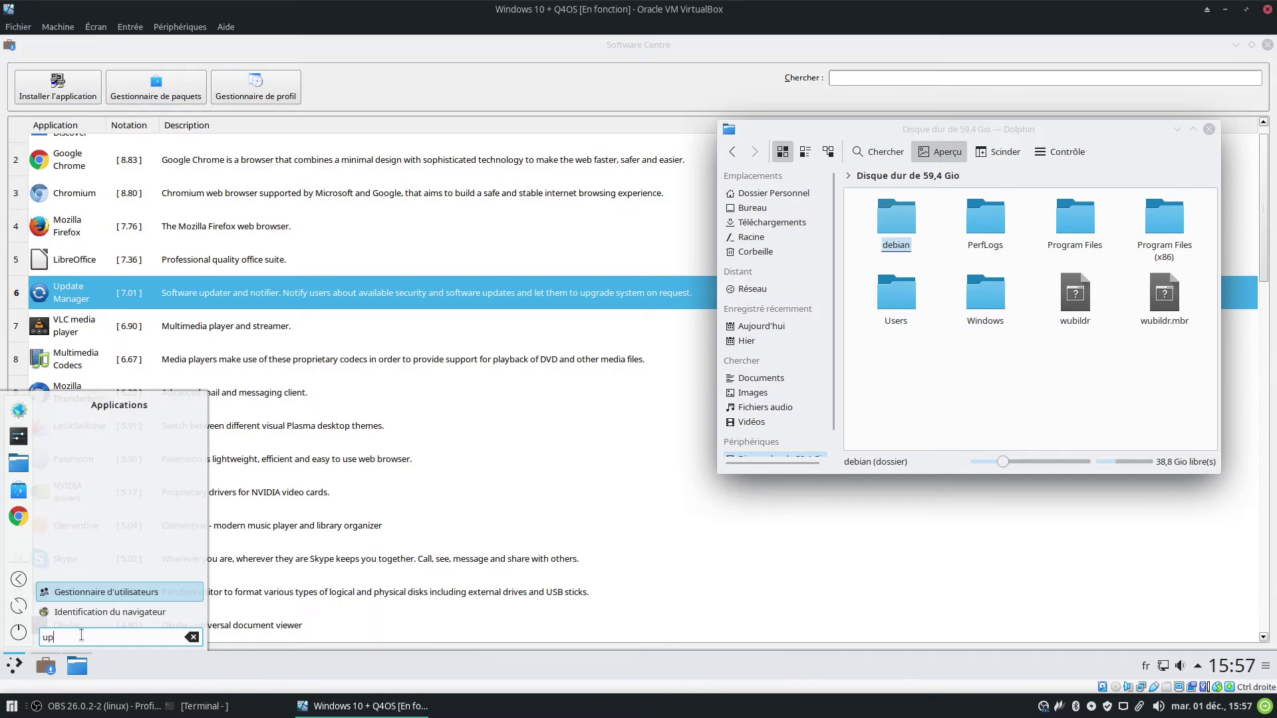
{"action": "type", "text": "date"}
{"action": "key", "text": "BackSpace"}
{"action": "key", "text": "BackSpace"}
{"action": "key", "text": "BackSpace"}
{"action": "key", "text": "BackSpace"}
{"action": "key", "text": "BackSpace"}
{"action": "key", "text": "BackSpace"}
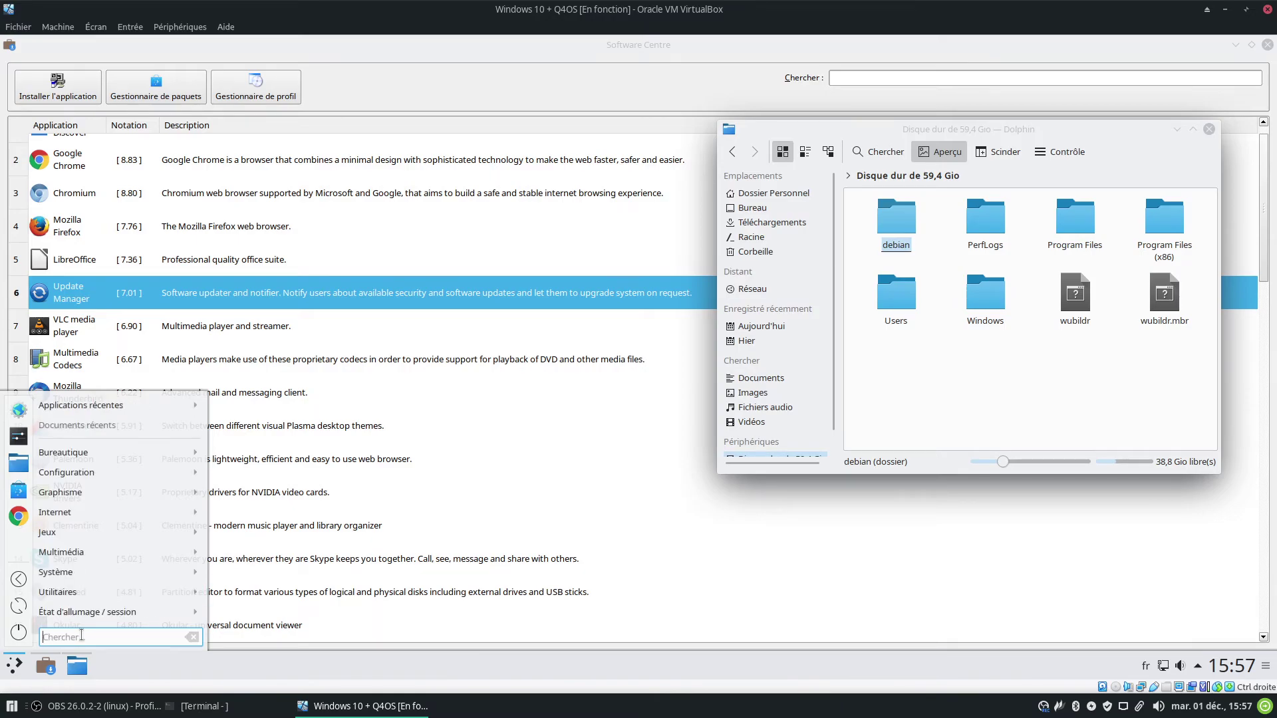
Step: Search the launcher for "mises", view the Mises à jour page in Discover and close it
{"action": "type", "text": "mises"}
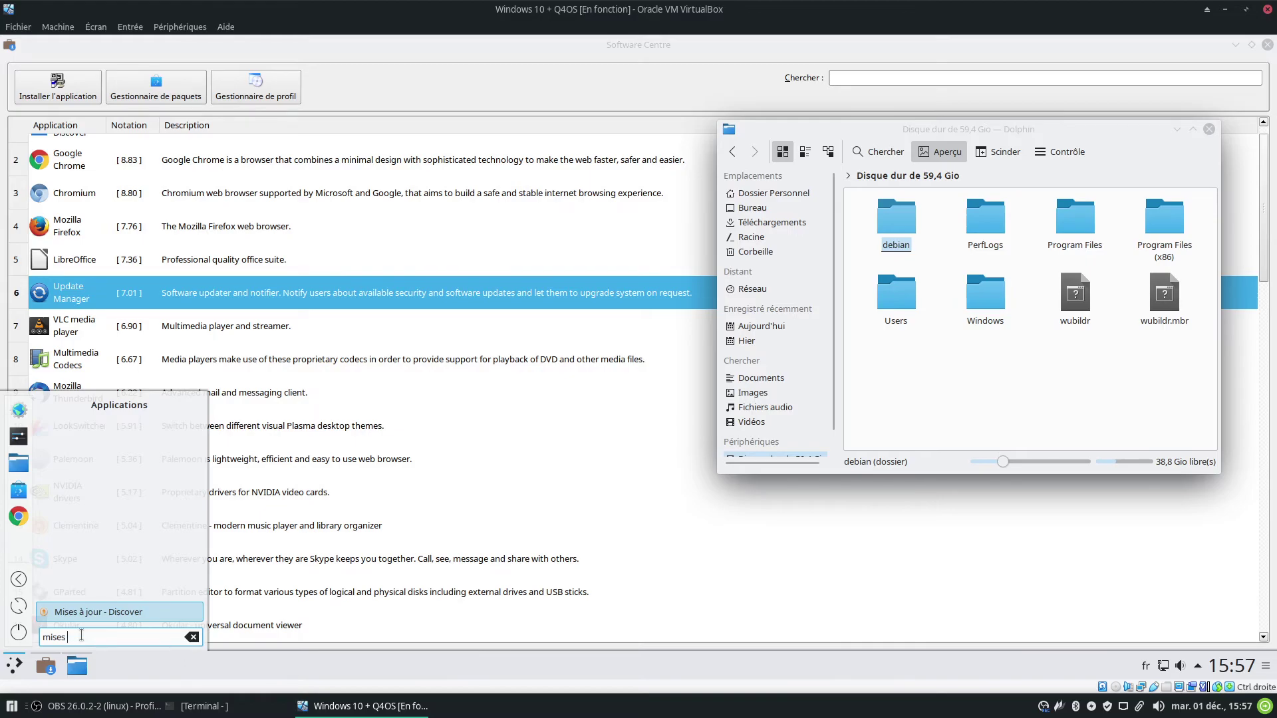
{"action": "key", "text": "Return"}
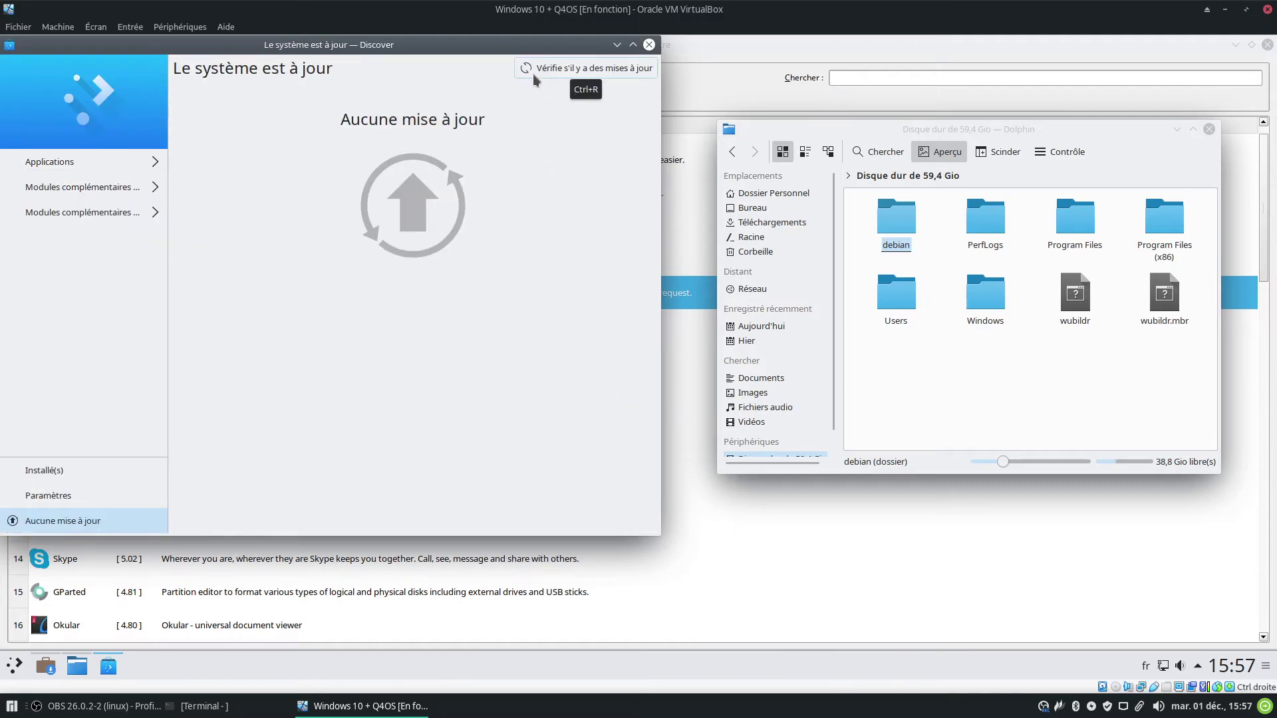
{"action": "left_click", "coordinate": [649, 45]}
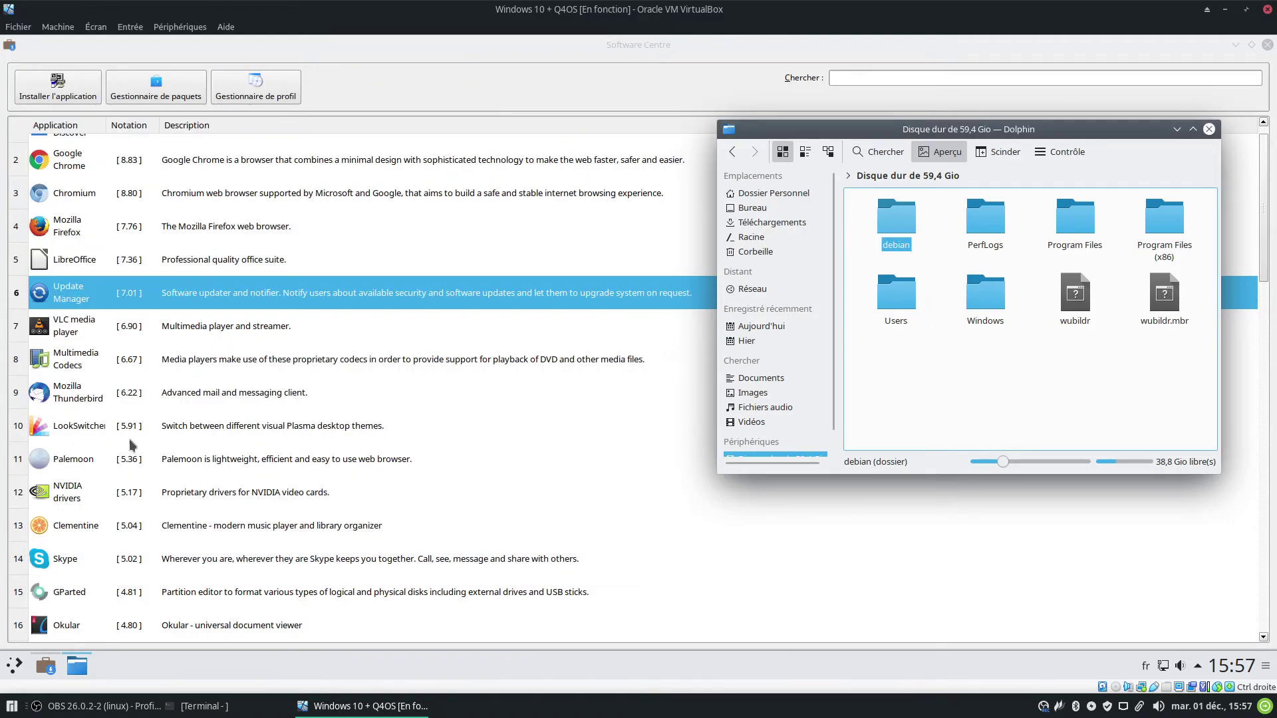
Step: Look through the launcher's application categories, including Configuration, Multimédia and Utilitaires, for Update Manager
{"action": "left_click", "coordinate": [15, 665]}
{"action": "mouse_move", "coordinate": [91, 580]}
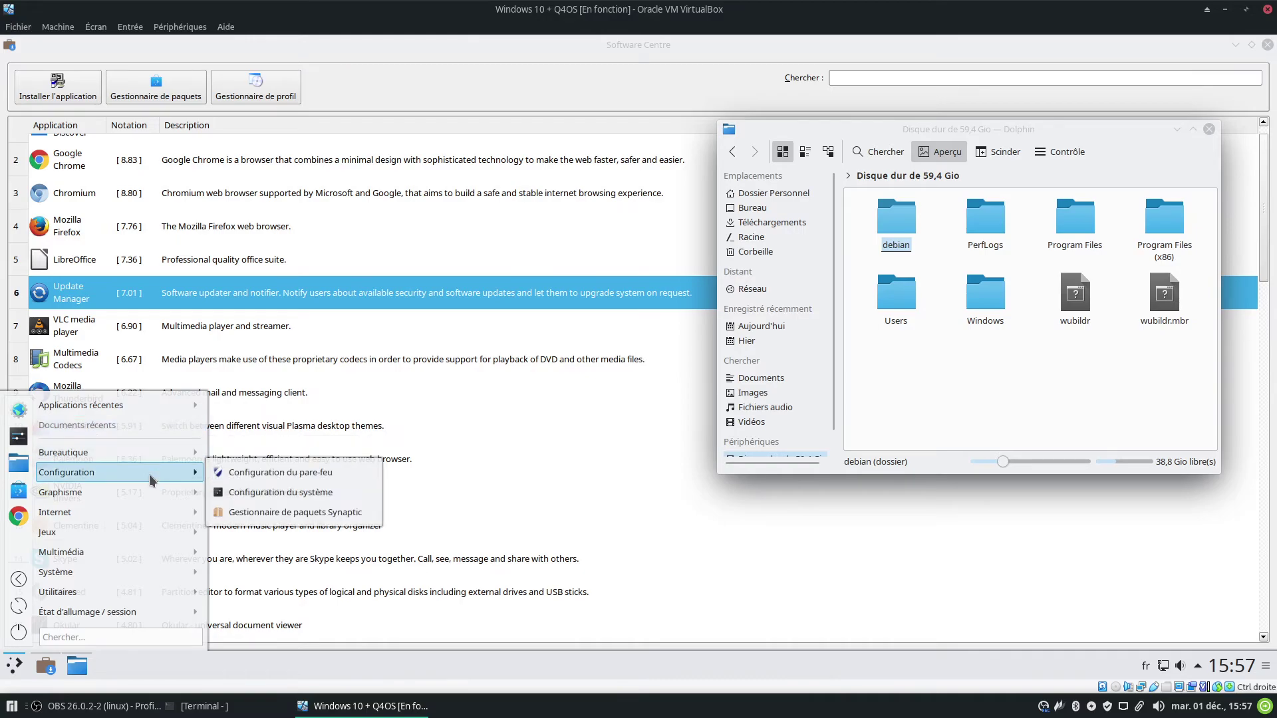
{"action": "mouse_move", "coordinate": [152, 532]}
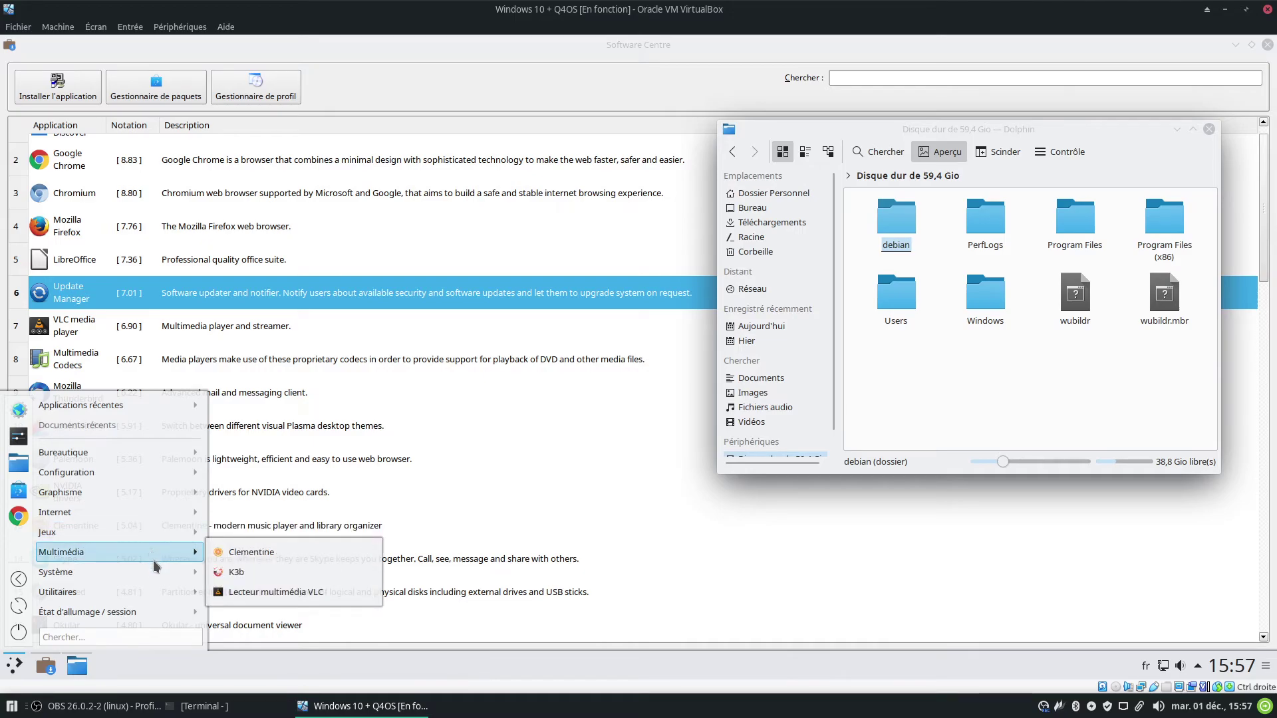
{"action": "mouse_move", "coordinate": [157, 572]}
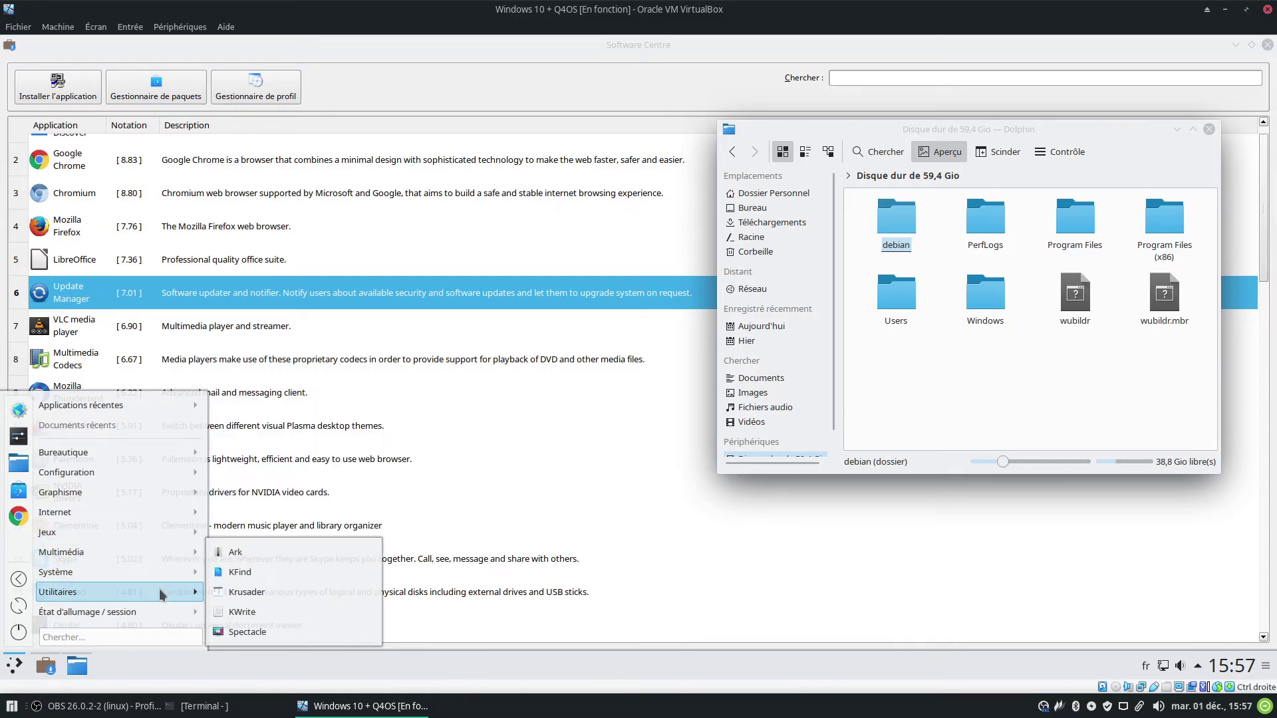
{"action": "mouse_move", "coordinate": [161, 612]}
{"action": "left_click", "coordinate": [786, 404]}
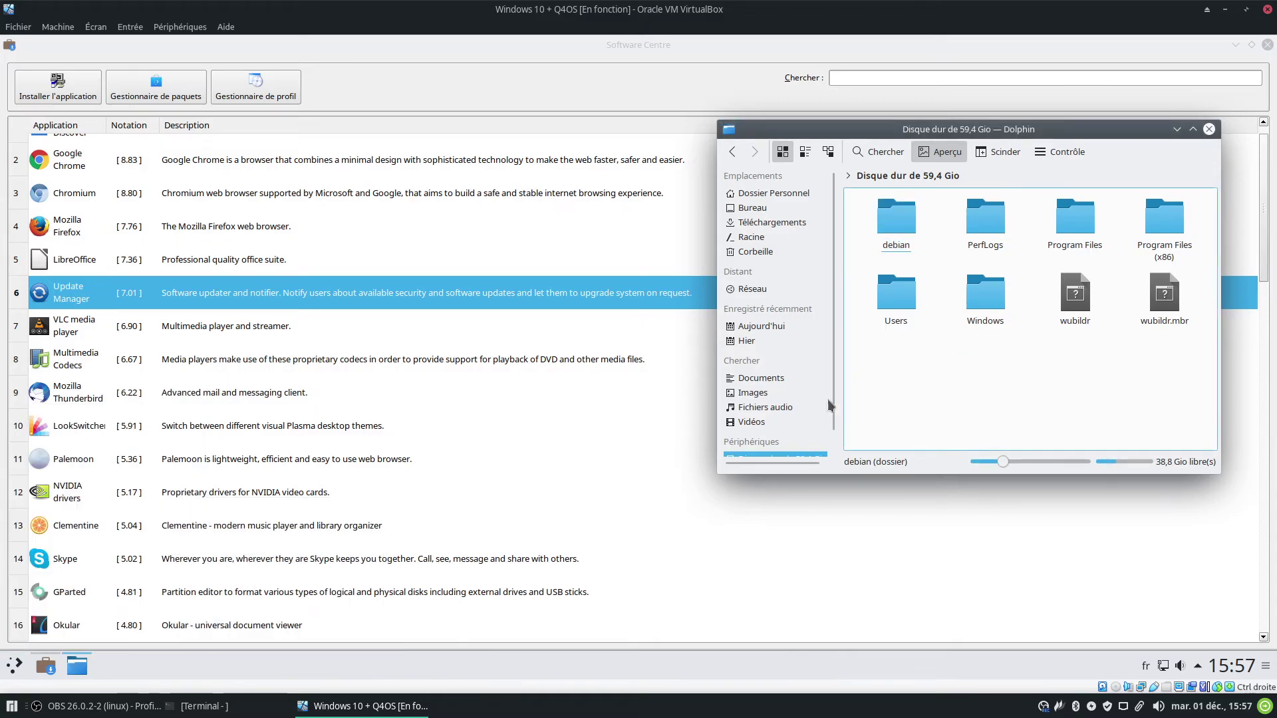
Step: Select all items in the Racine folder and view their combined properties
{"action": "scroll", "coordinate": [796, 397], "scroll_direction": "down", "scroll_amount": 1}
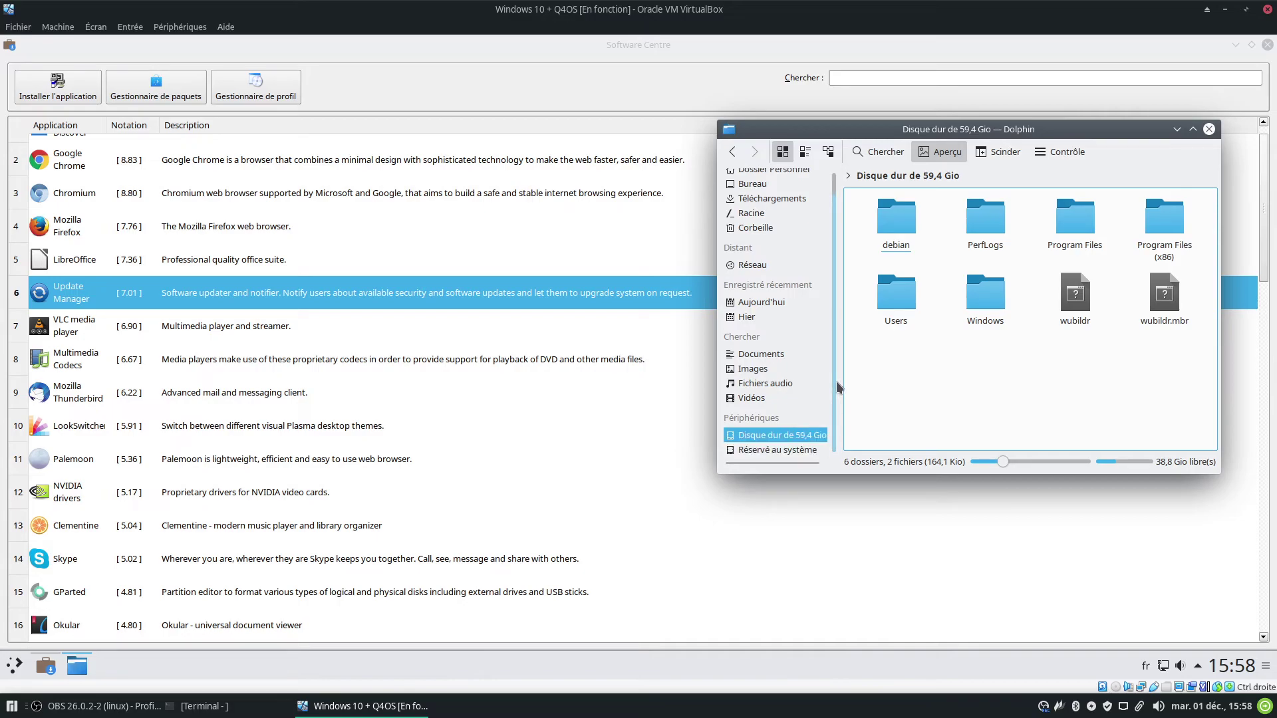
{"action": "left_click", "coordinate": [753, 213]}
{"action": "scroll", "coordinate": [782, 246], "scroll_direction": "up", "scroll_amount": 1}
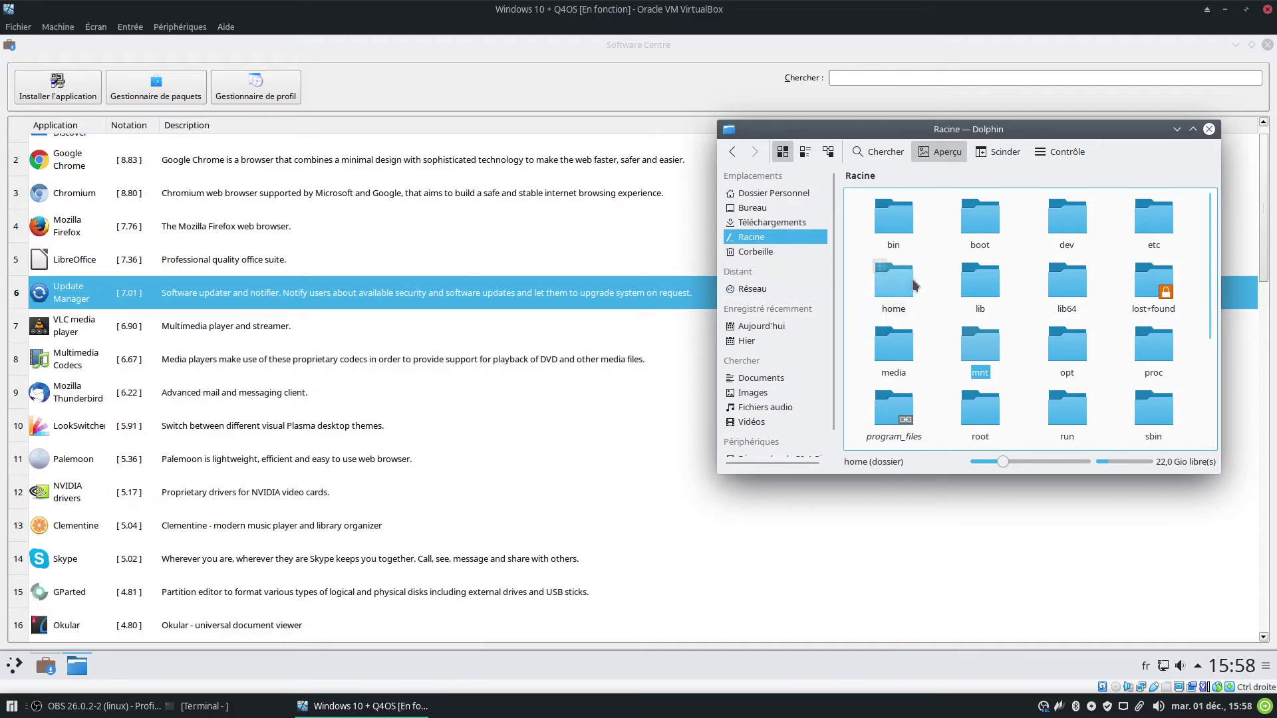
{"action": "scroll", "coordinate": [872, 301], "scroll_direction": "down", "scroll_amount": 3}
{"action": "left_click_drag", "start_coordinate": [1185, 444], "coordinate": [824, 115]}
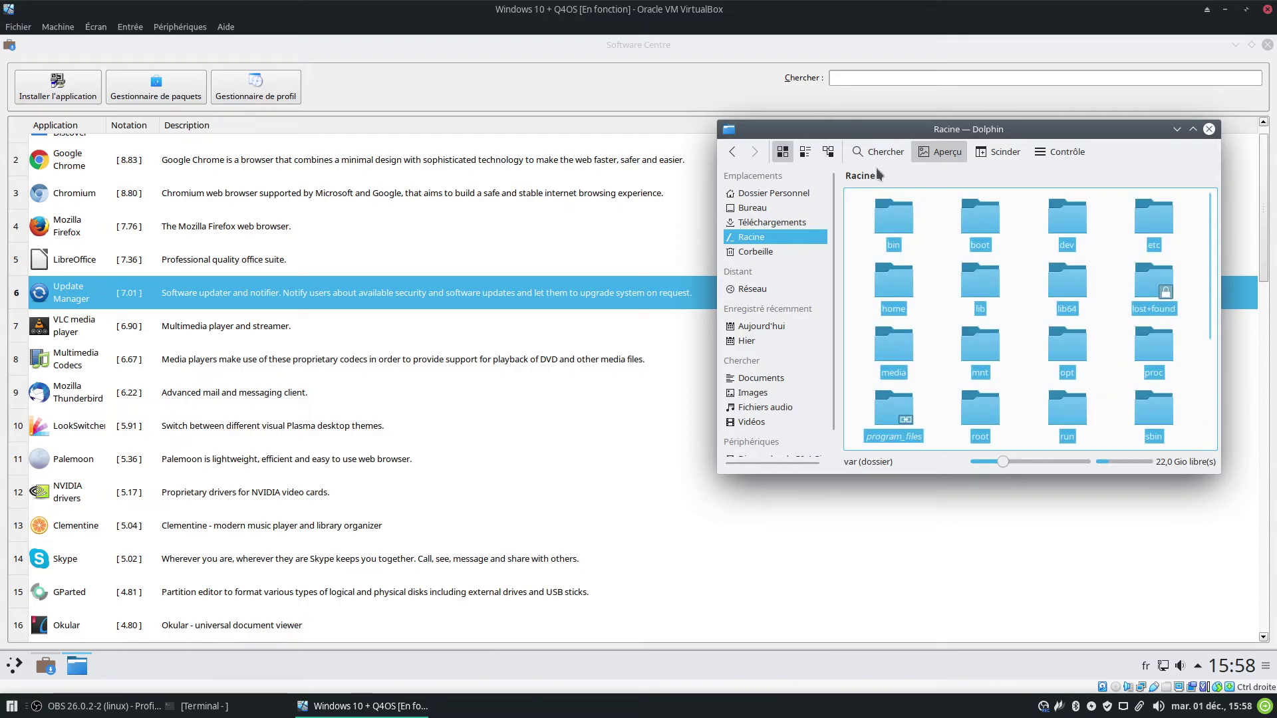
{"action": "right_click", "coordinate": [884, 209]}
{"action": "left_click", "coordinate": [934, 397]}
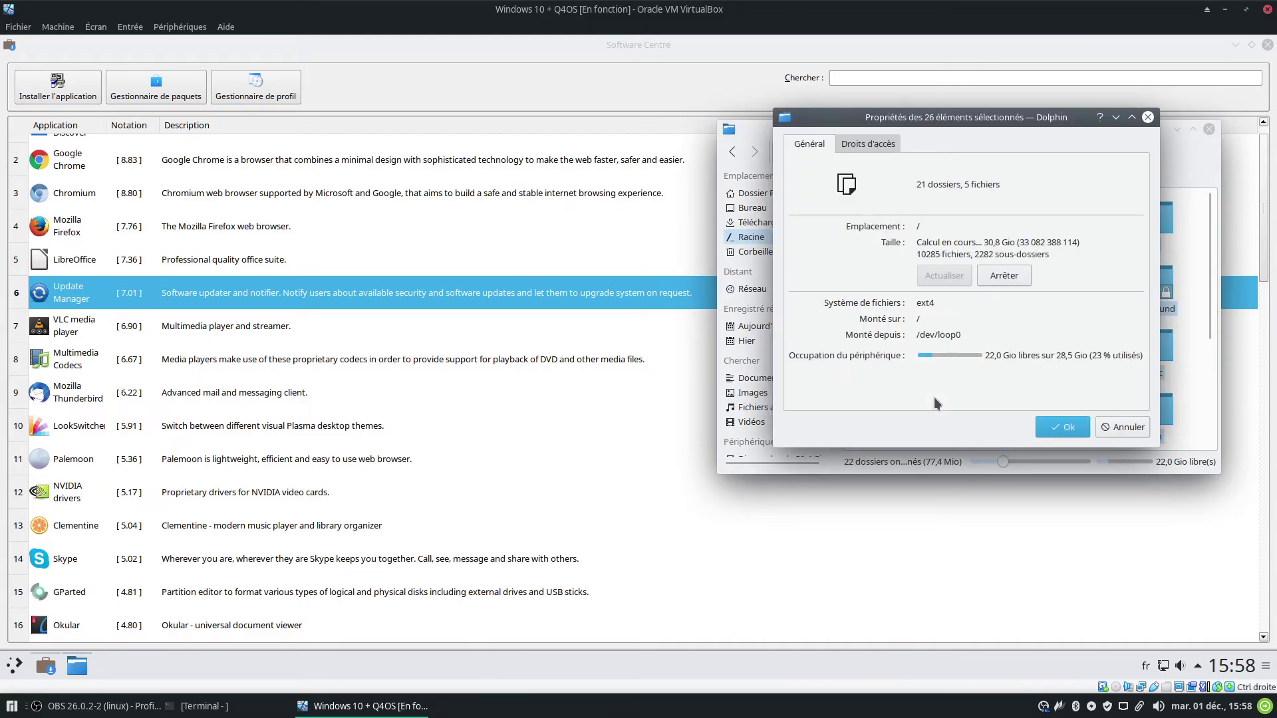
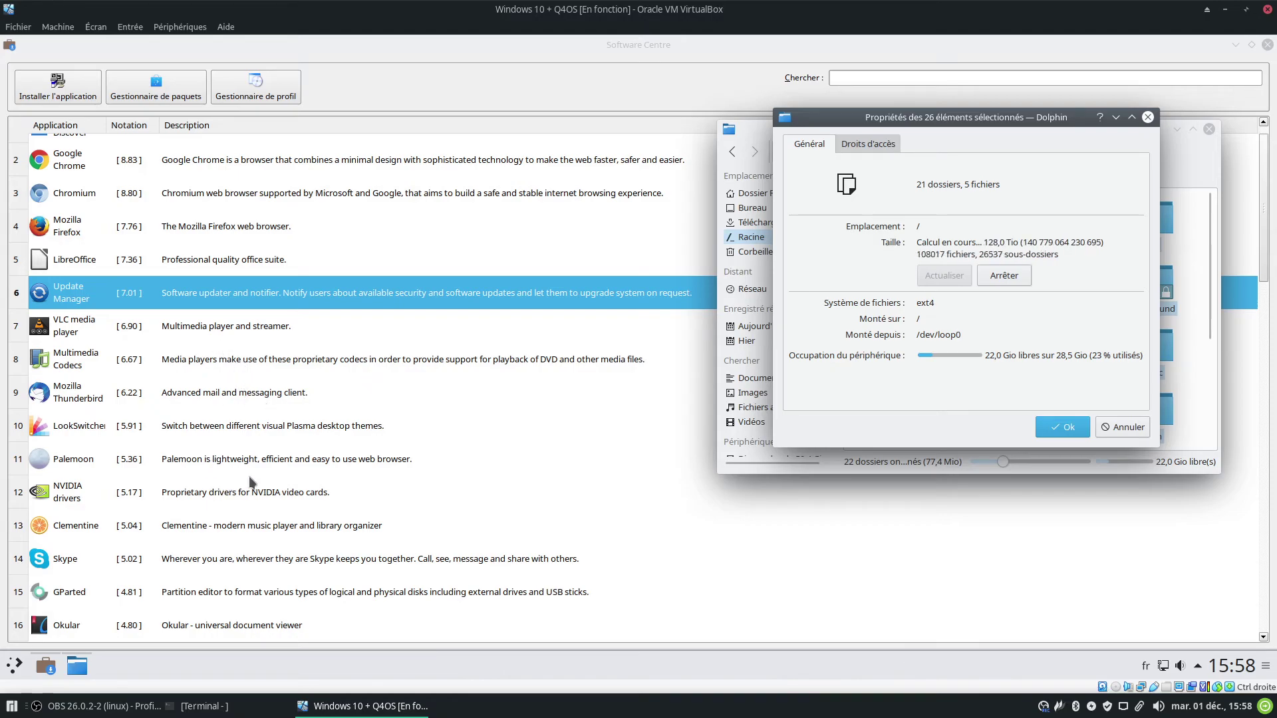
Step: Open the package manager from the Software Centre and close the resulting Discover window
{"action": "left_click", "coordinate": [408, 429]}
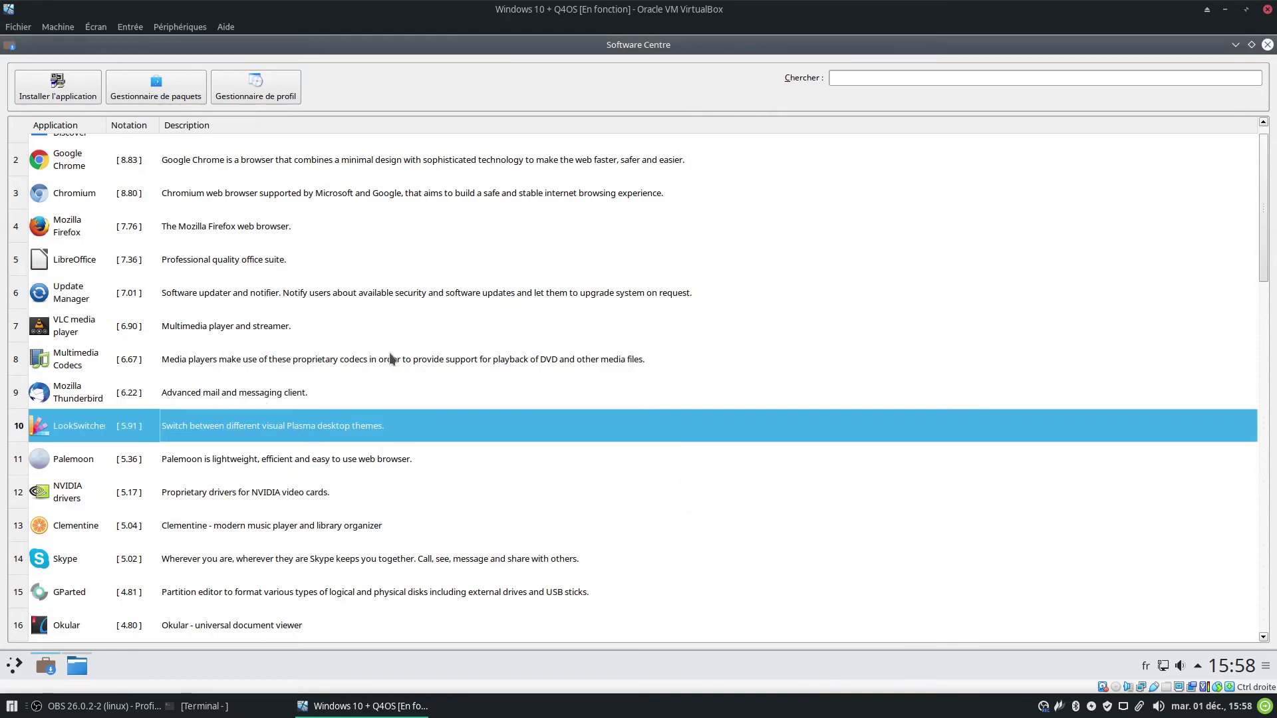
{"action": "scroll", "coordinate": [390, 359], "scroll_direction": "up", "scroll_amount": 1}
{"action": "left_click", "coordinate": [175, 96]}
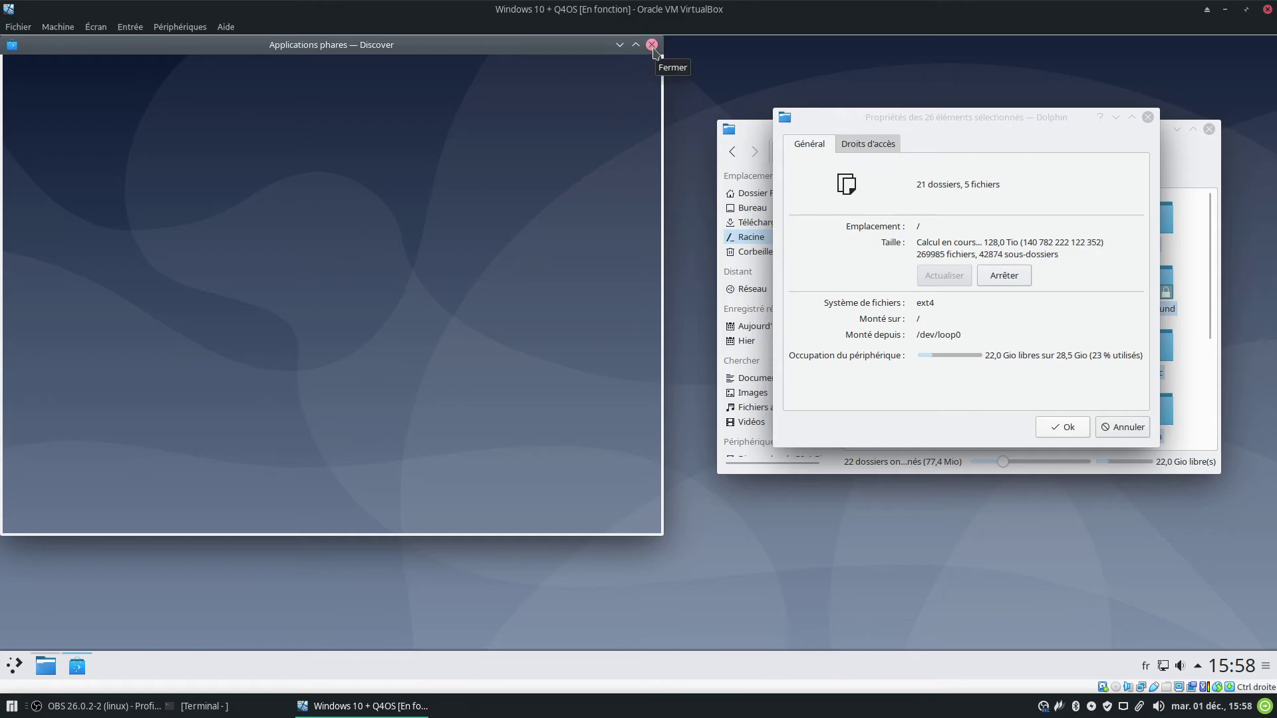
{"action": "left_click", "coordinate": [653, 46]}
Step: Open the Update Manager entry in the Software Centre, cancel its uninstall dialog, and close the Software Centre and the folder properties
{"action": "left_click", "coordinate": [15, 667]}
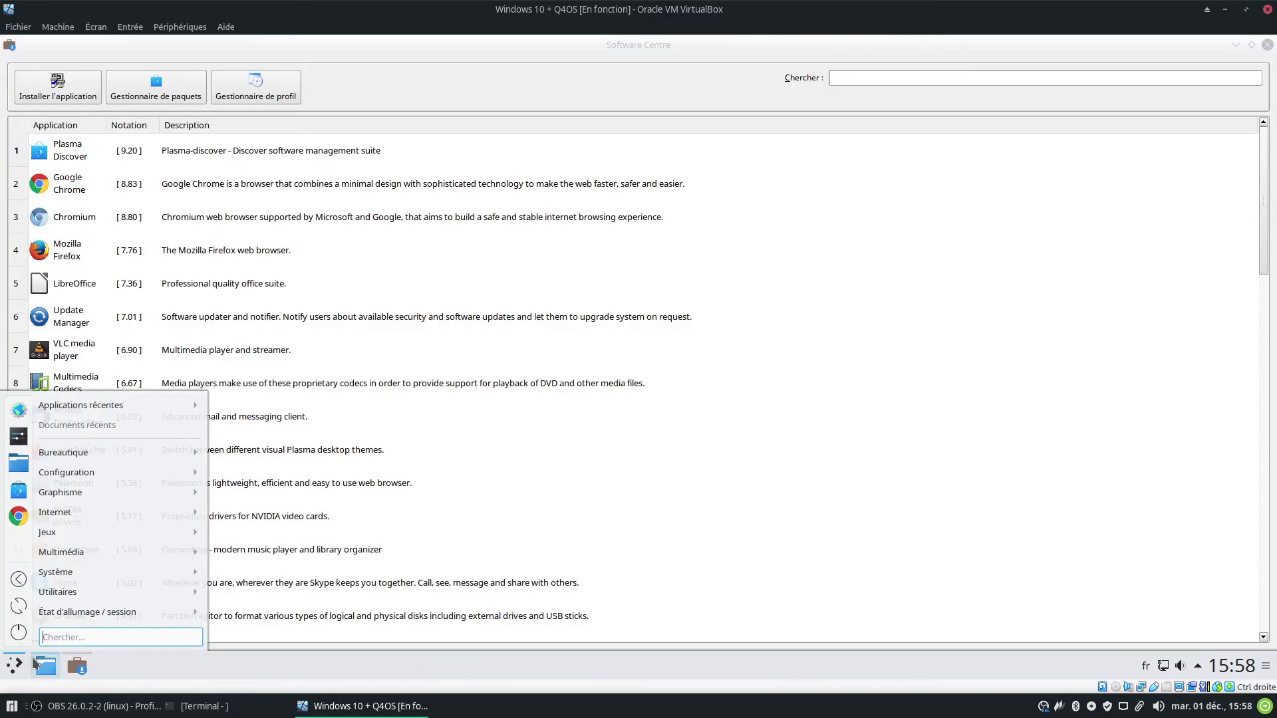
{"action": "left_click", "coordinate": [556, 506]}
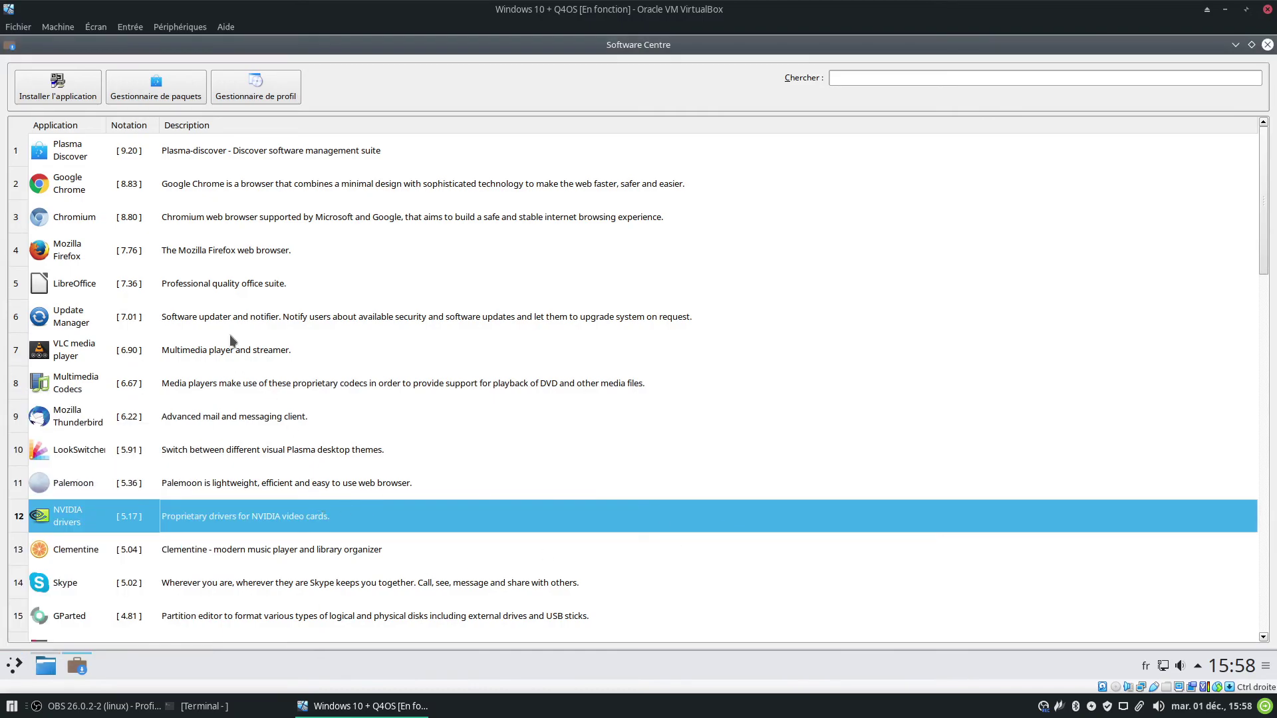
{"action": "left_click", "coordinate": [232, 318]}
{"action": "double_click", "coordinate": [233, 318]}
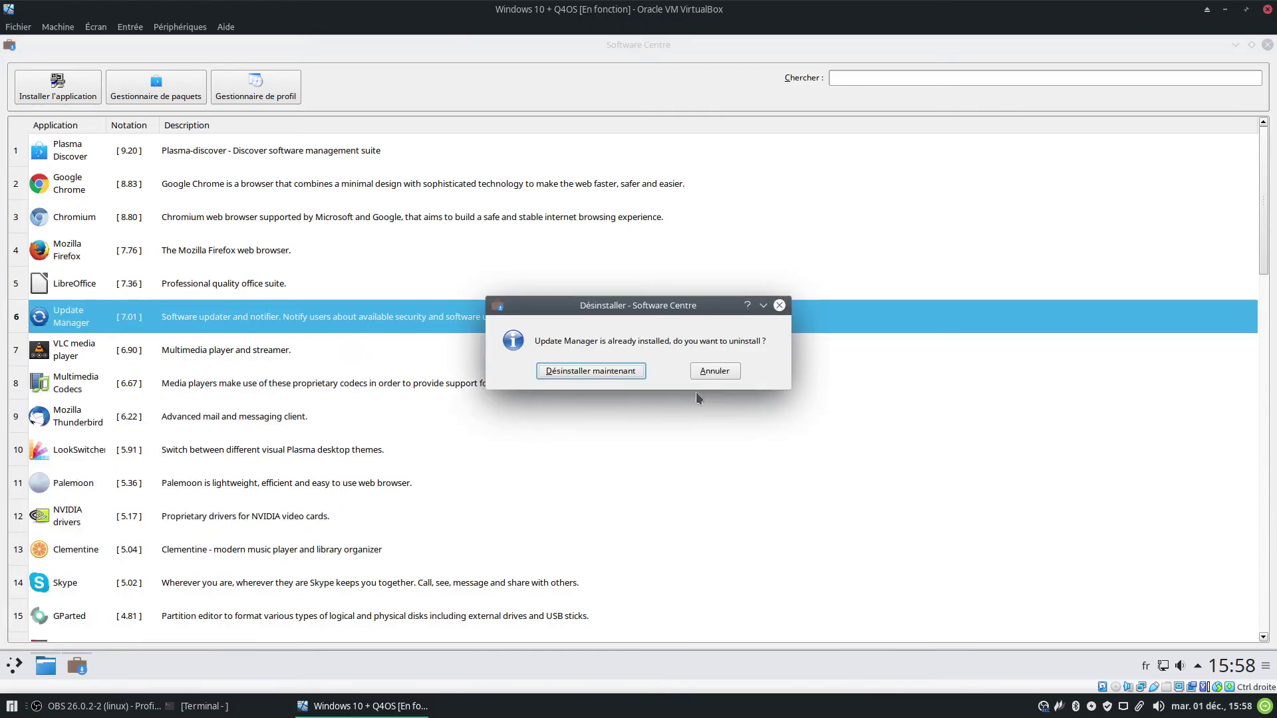
{"action": "left_click", "coordinate": [713, 371]}
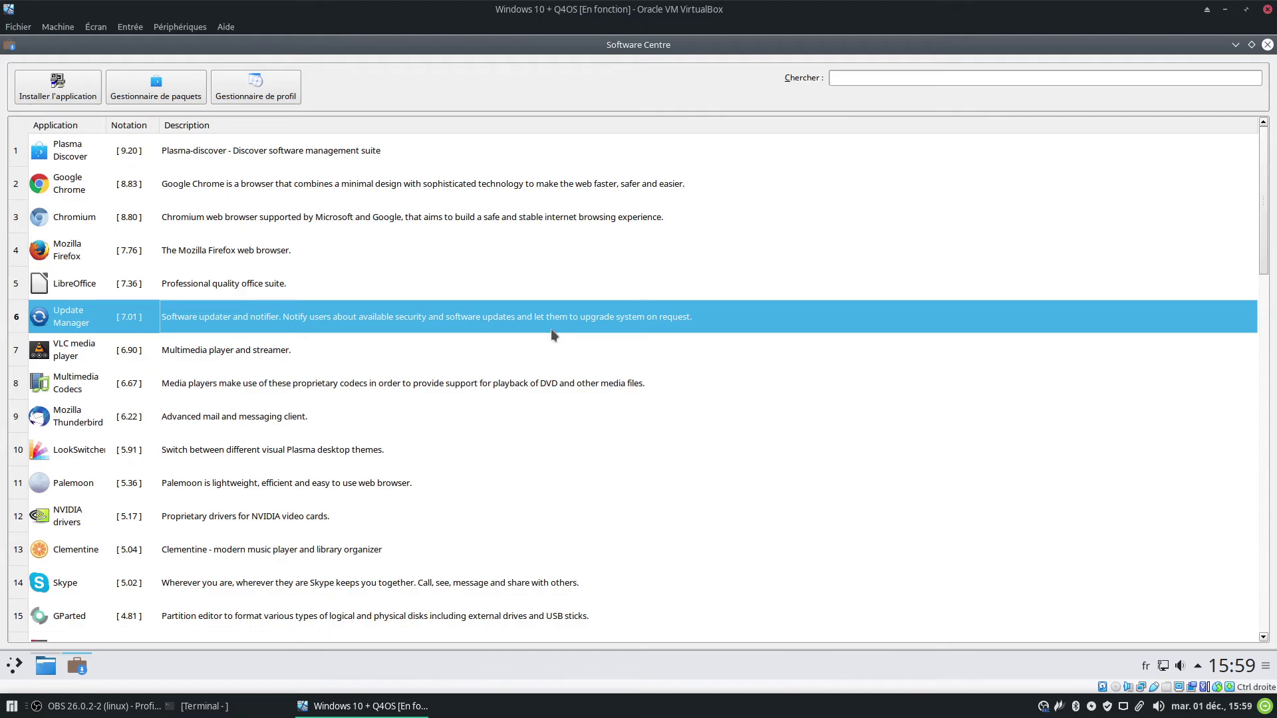
{"action": "left_click", "coordinate": [1268, 44]}
{"action": "left_click", "coordinate": [1055, 425]}
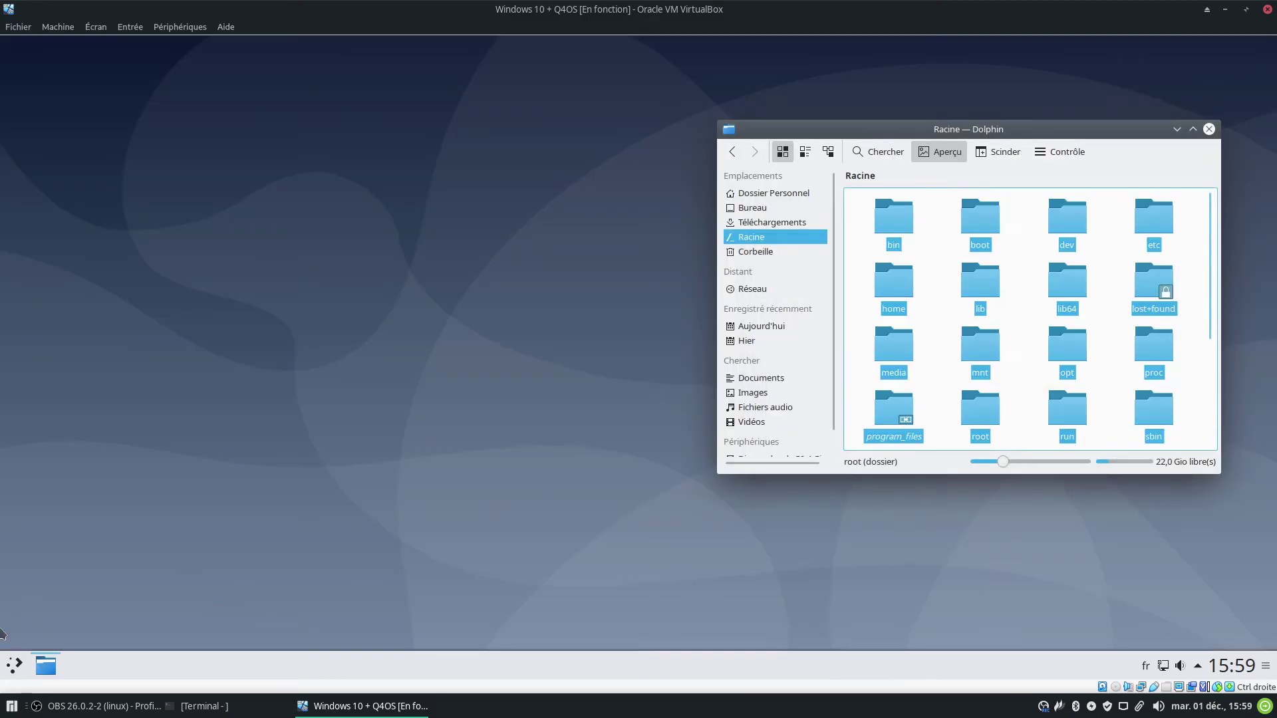
Step: Look through the launcher's Utilitaires, Jeux, Configuration and Applications récentes entries for an update tool
{"action": "left_click", "coordinate": [19, 665]}
{"action": "mouse_move", "coordinate": [121, 596]}
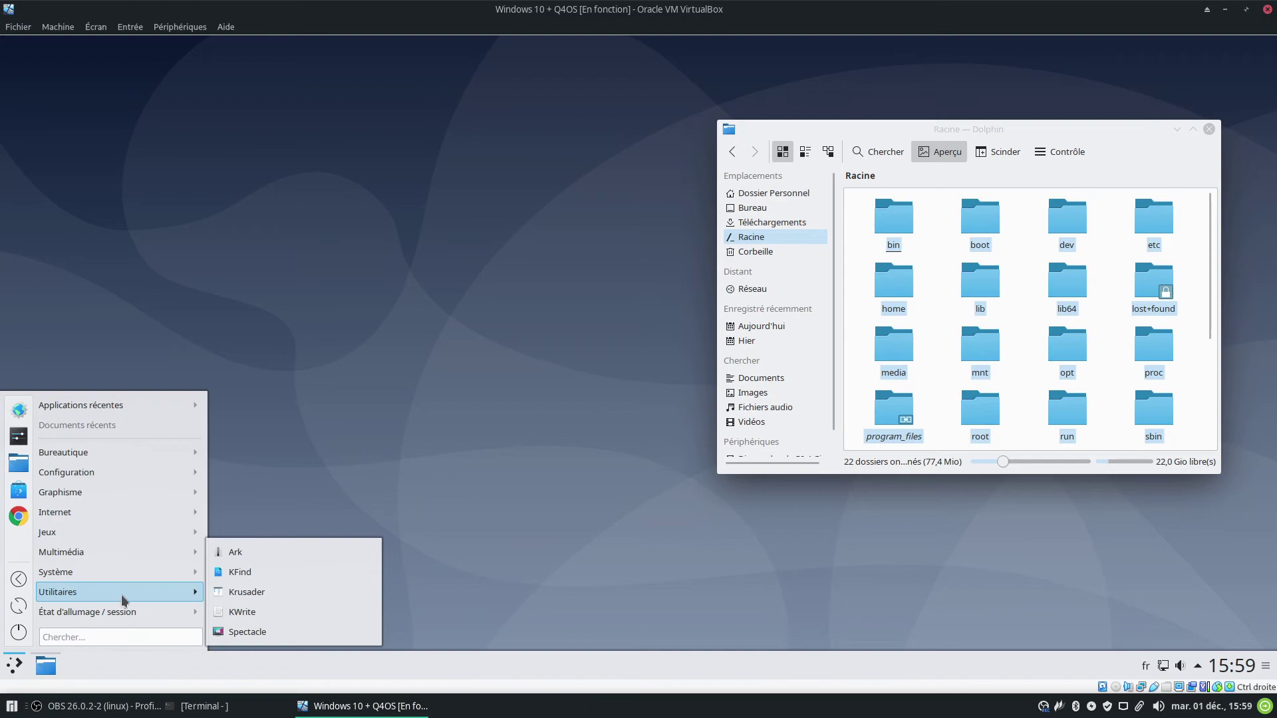
{"action": "mouse_move", "coordinate": [142, 568]}
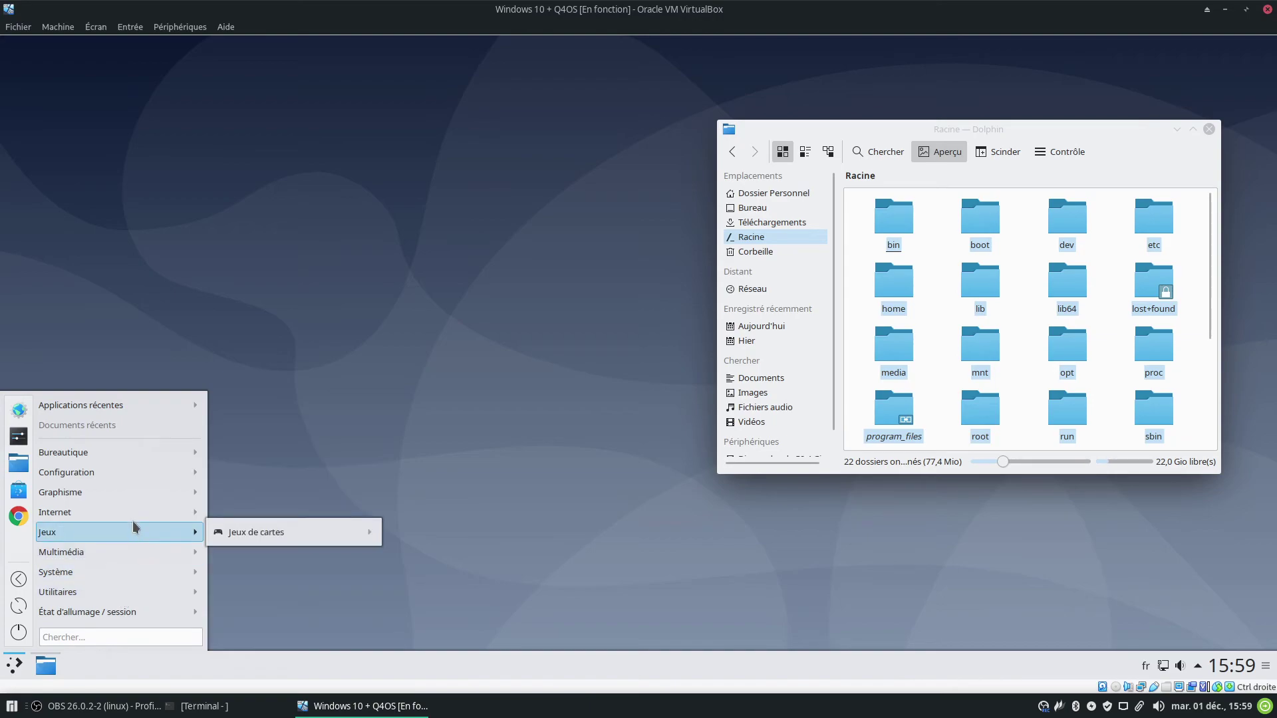
{"action": "mouse_move", "coordinate": [131, 516]}
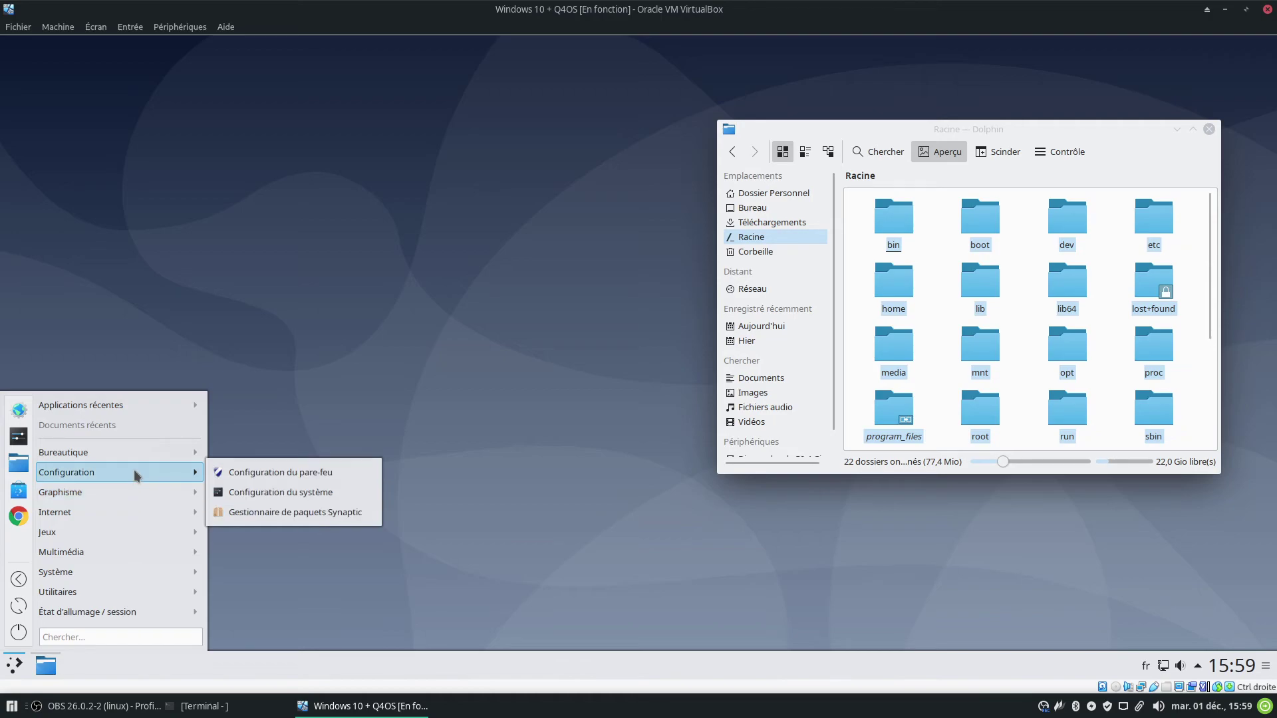
{"action": "mouse_move", "coordinate": [142, 456]}
{"action": "mouse_move", "coordinate": [147, 414]}
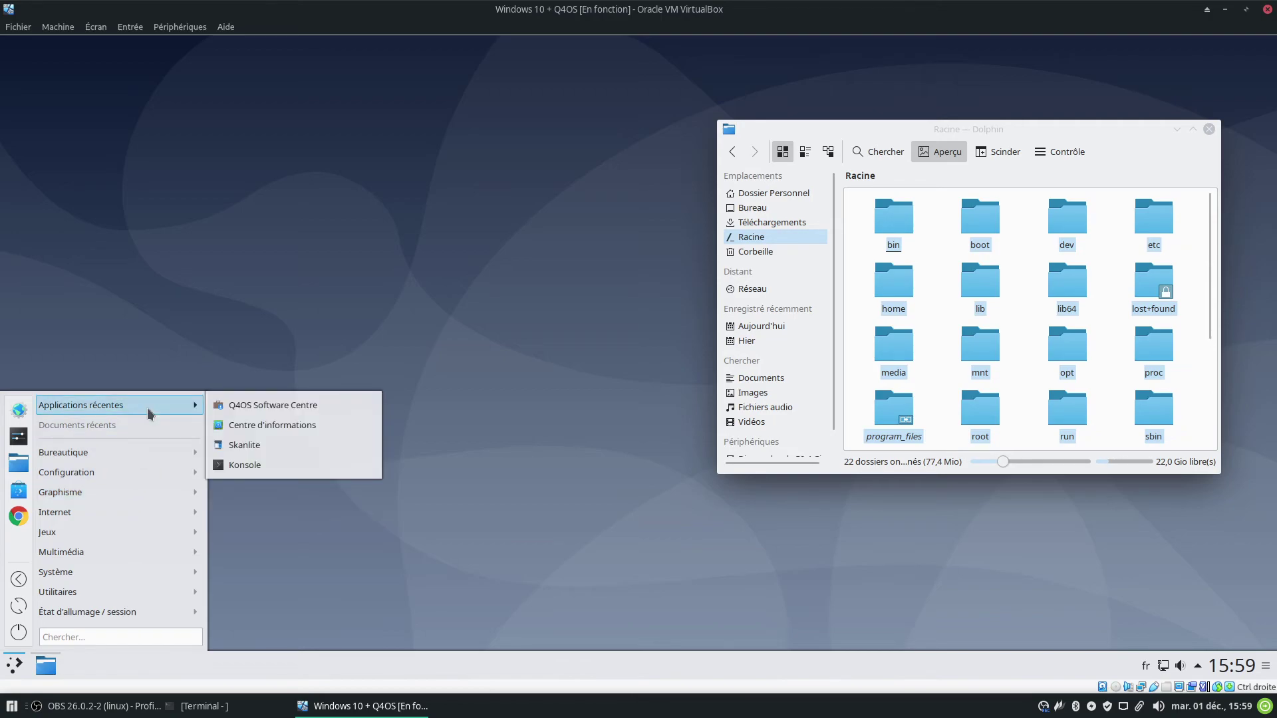
Step: Open Discover, search for "update" and look through the results
{"action": "left_click", "coordinate": [20, 492]}
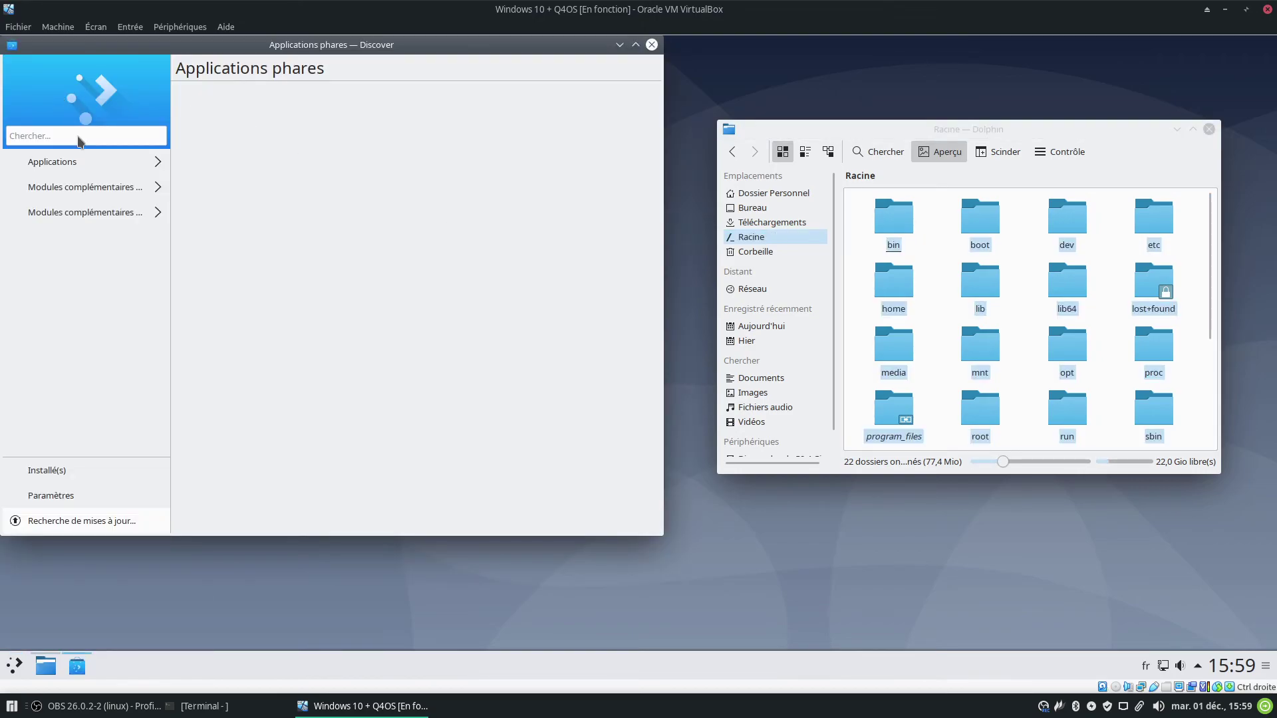
{"action": "left_click", "coordinate": [79, 136]}
{"action": "type", "text": "update"}
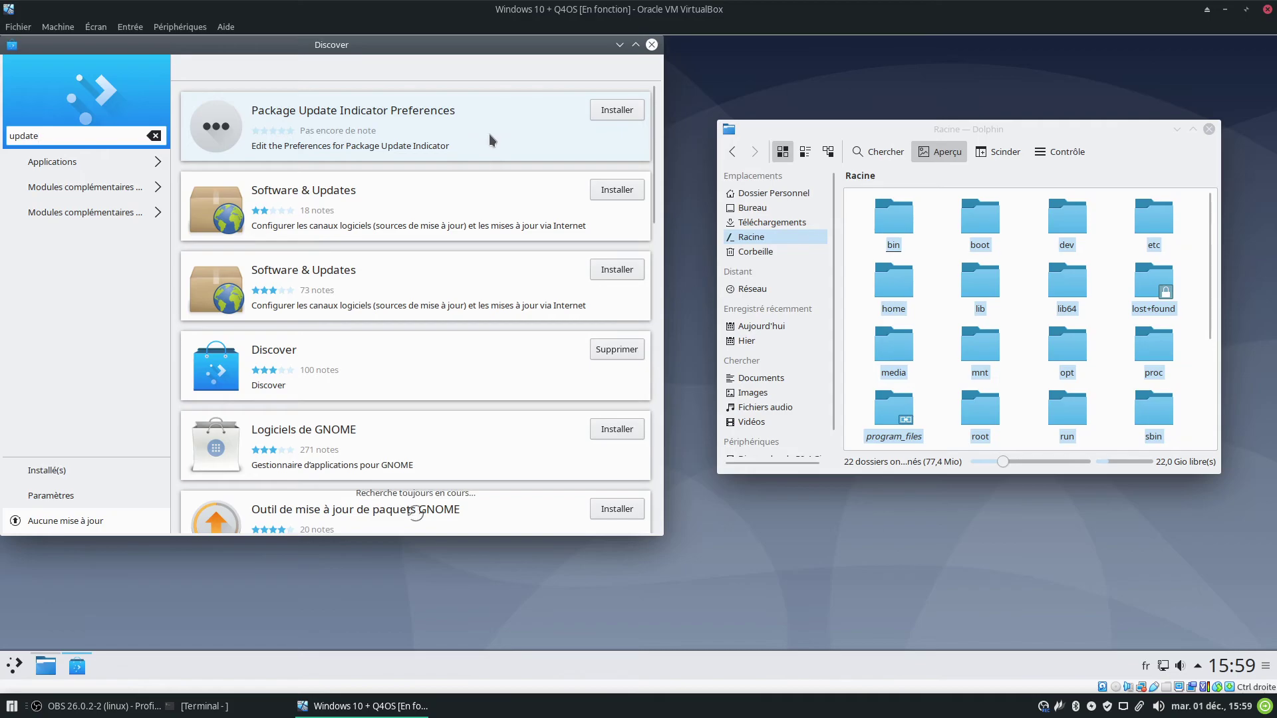
{"action": "scroll", "coordinate": [489, 154], "scroll_direction": "down", "scroll_amount": 2}
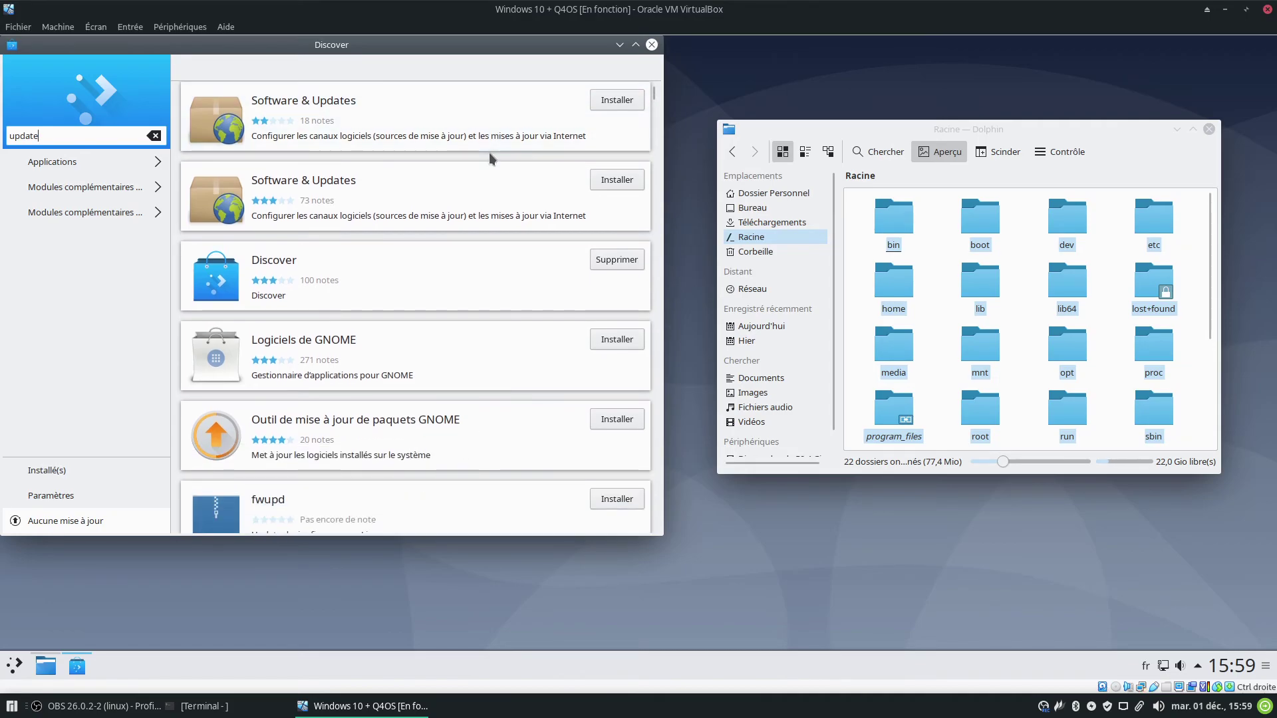
{"action": "scroll", "coordinate": [489, 153], "scroll_direction": "down", "scroll_amount": 1}
{"action": "scroll", "coordinate": [489, 153], "scroll_direction": "down", "scroll_amount": 6}
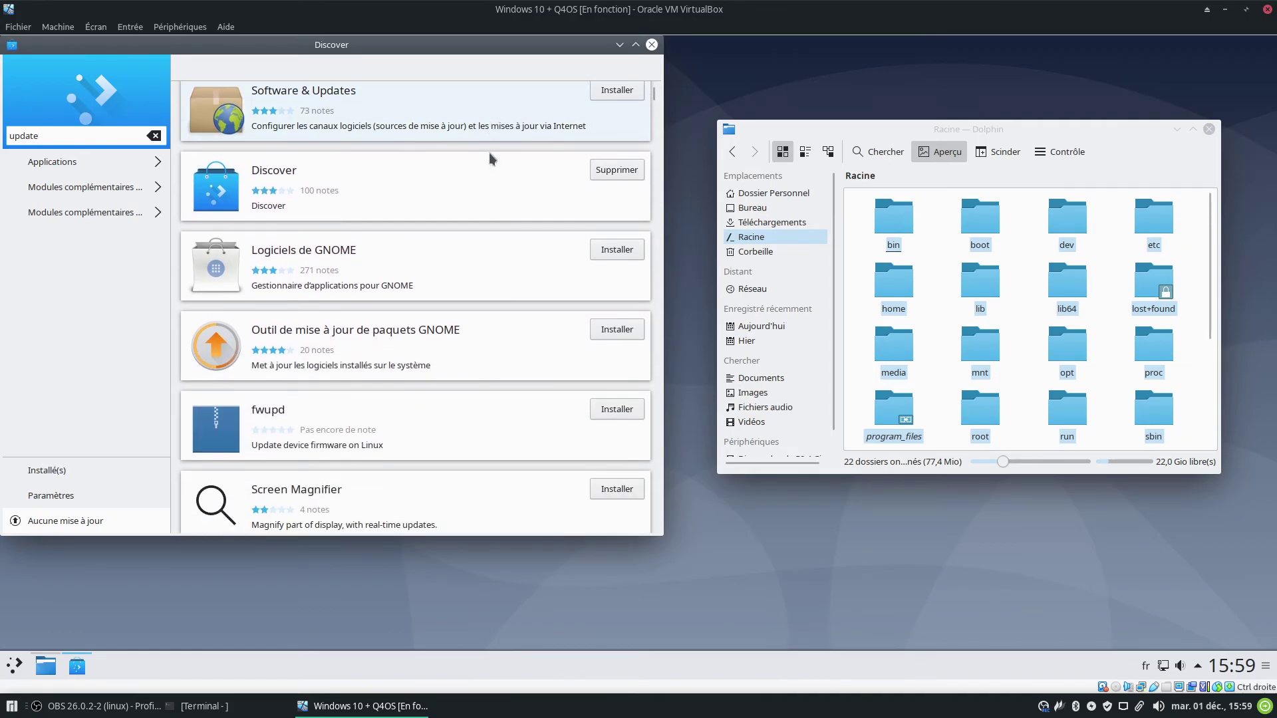
{"action": "scroll", "coordinate": [489, 153], "scroll_direction": "up", "scroll_amount": 8}
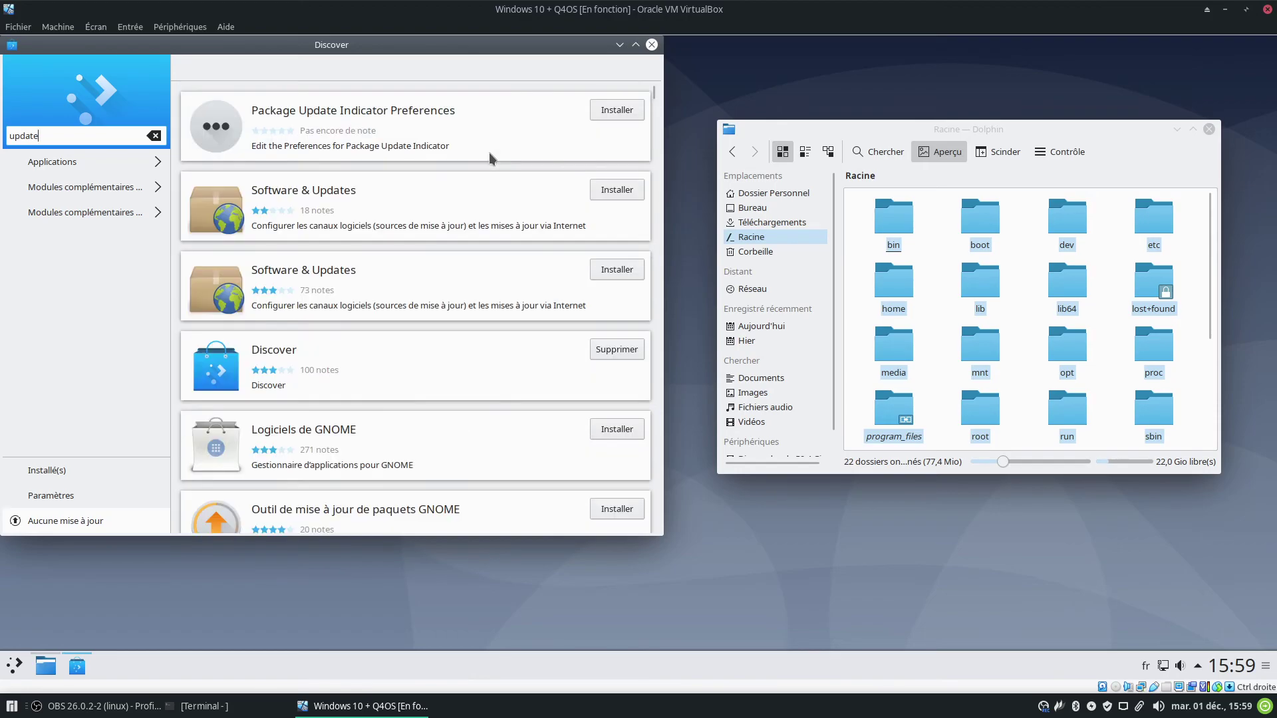
Step: Refine the Discover search to "update-manager" and close Discover
{"action": "type", "text": "-"}
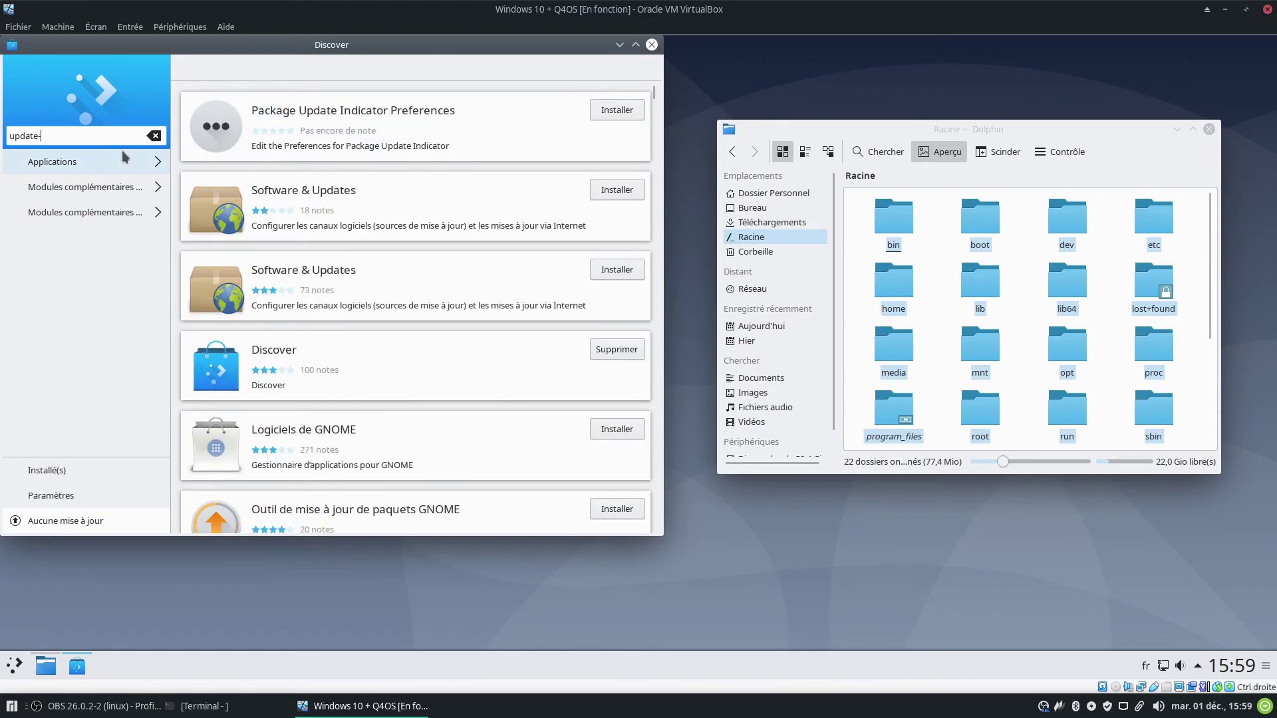
{"action": "type", "text": "manager"}
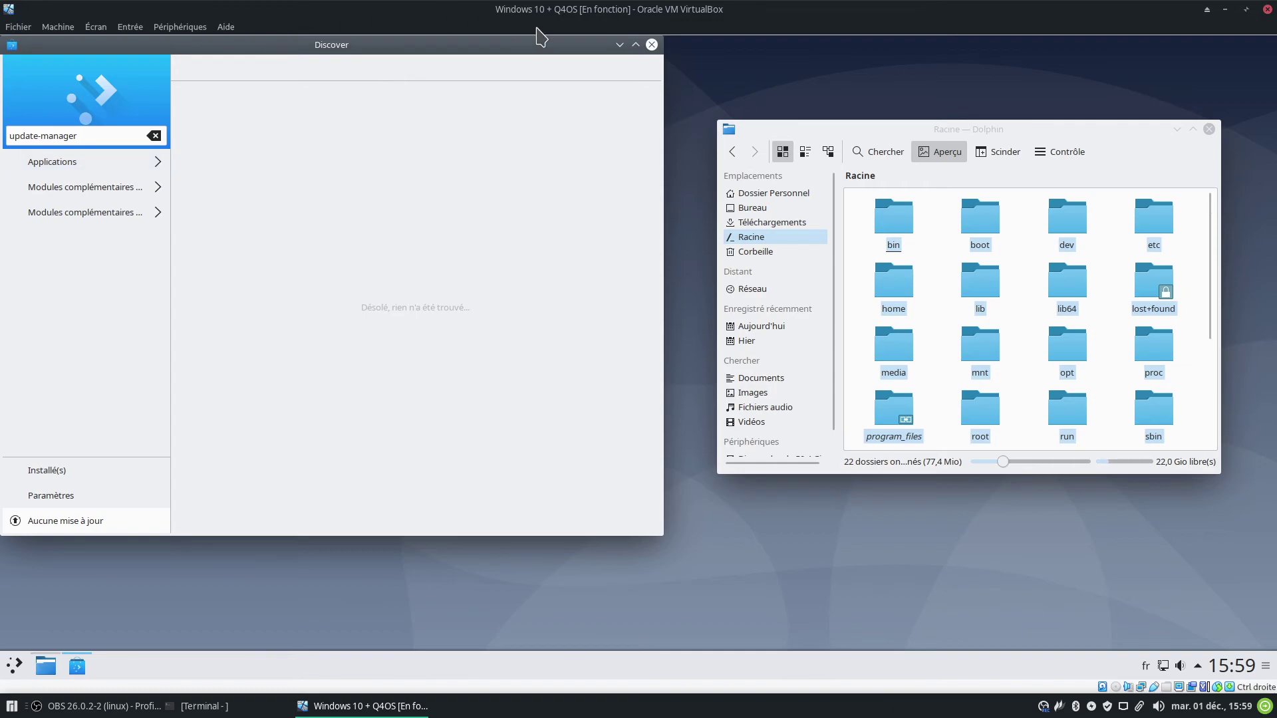
{"action": "left_click", "coordinate": [652, 44]}
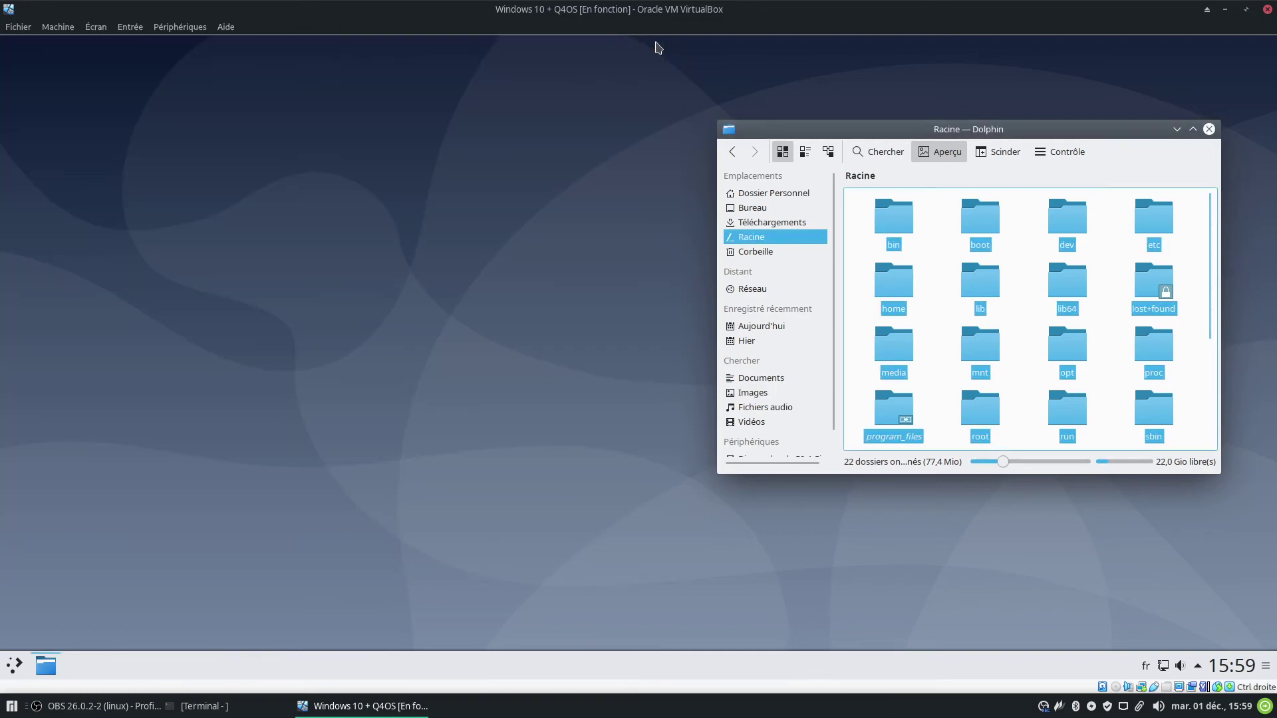
Step: Browse from the Racine folder to program_files, q4os-update-manager and its bin folder
{"action": "left_click", "coordinate": [848, 387]}
{"action": "scroll", "coordinate": [850, 382], "scroll_direction": "down", "scroll_amount": 3}
{"action": "scroll", "coordinate": [851, 385], "scroll_direction": "down", "scroll_amount": 1}
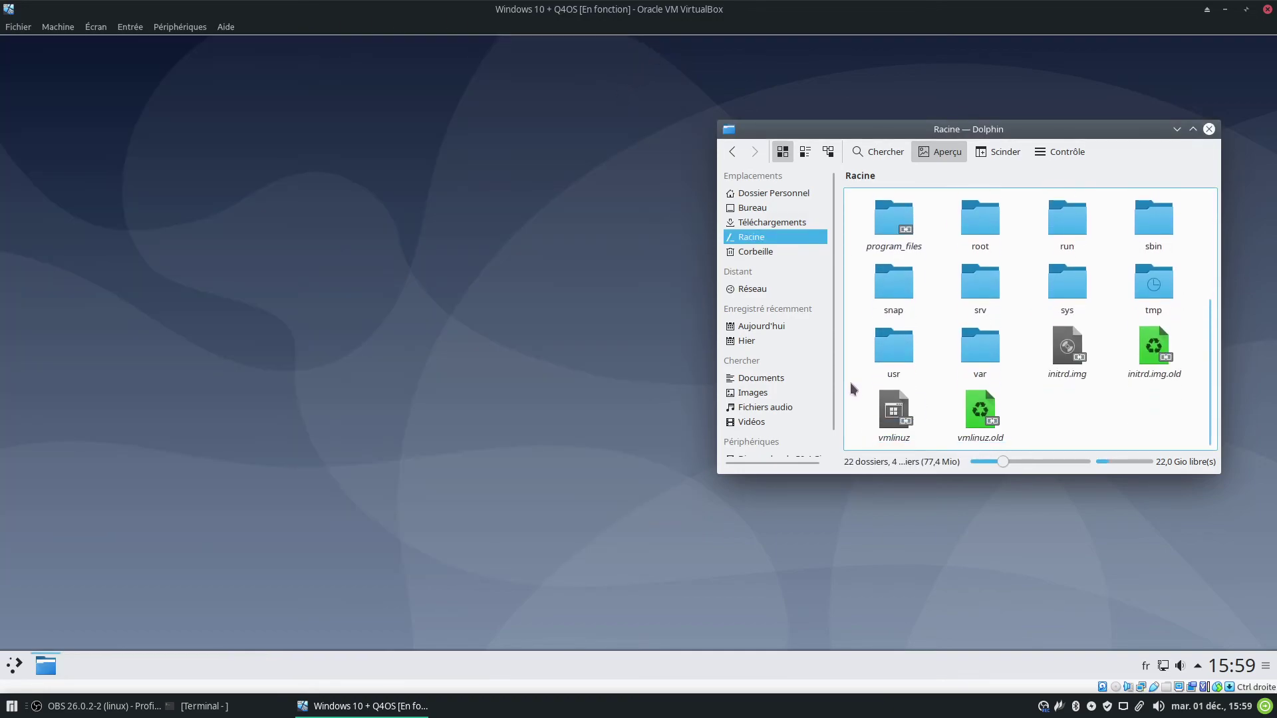
{"action": "left_click", "coordinate": [897, 234]}
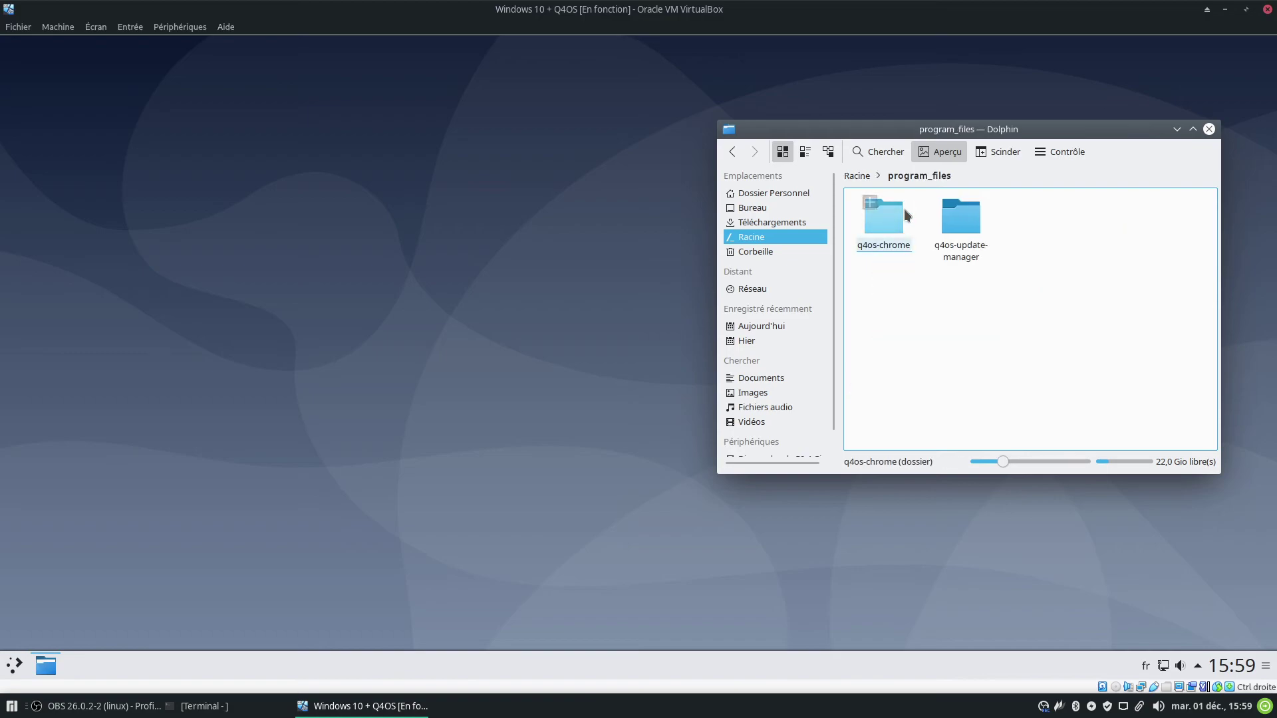
{"action": "left_click", "coordinate": [961, 218]}
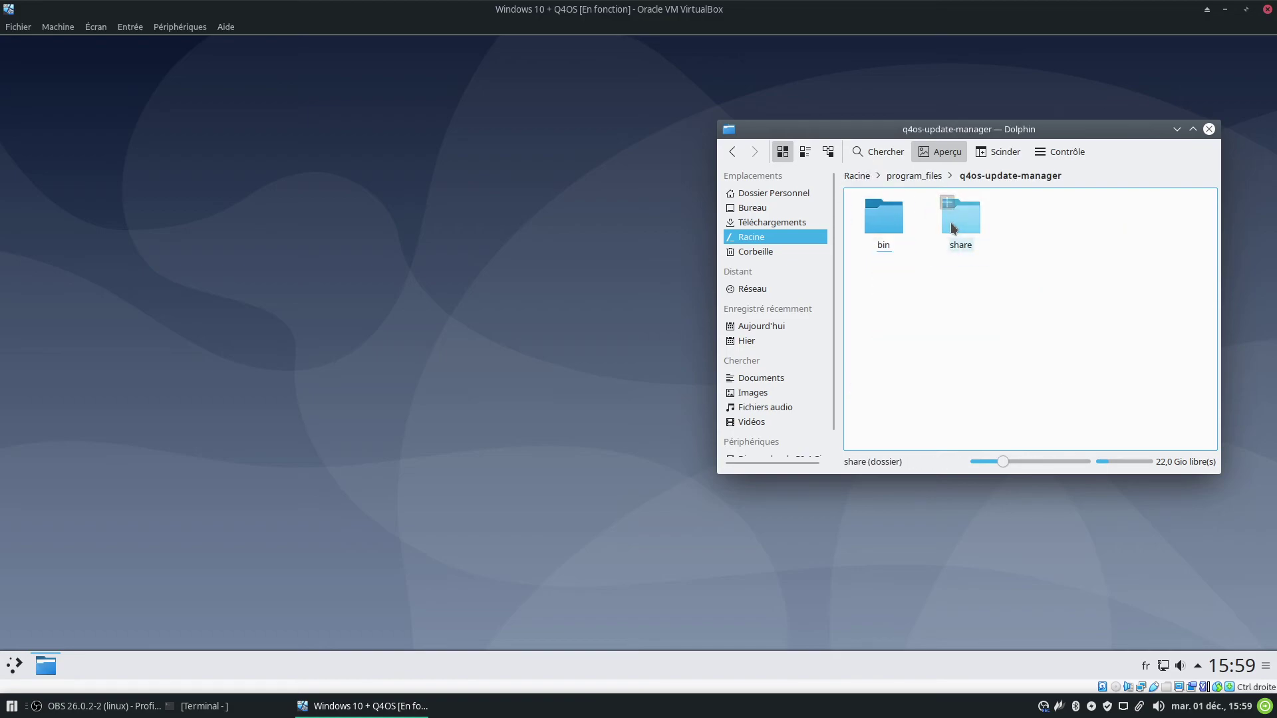
{"action": "left_click", "coordinate": [872, 226]}
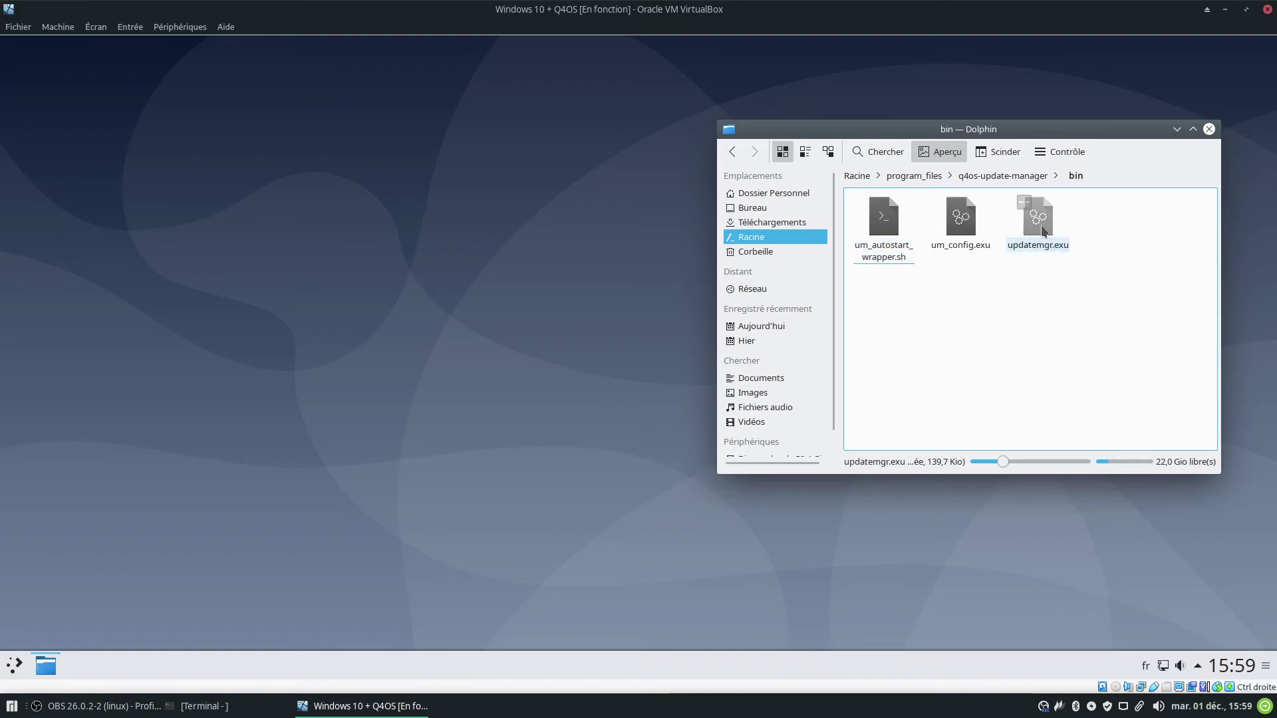
Step: View the um_autostart_wrapper.sh script in KWrite, close it and check which other applications can open the file
{"action": "left_click", "coordinate": [879, 226]}
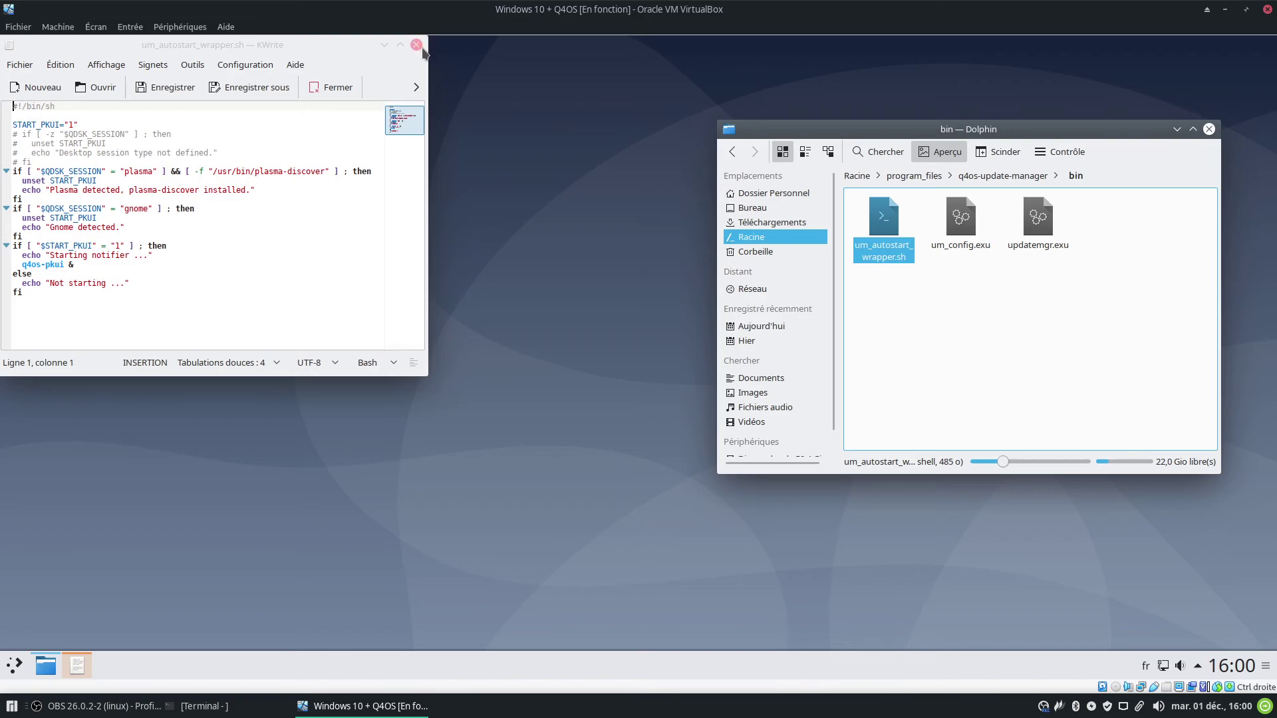
{"action": "left_click", "coordinate": [416, 44]}
{"action": "right_click", "coordinate": [887, 228]}
{"action": "mouse_move", "coordinate": [930, 248]}
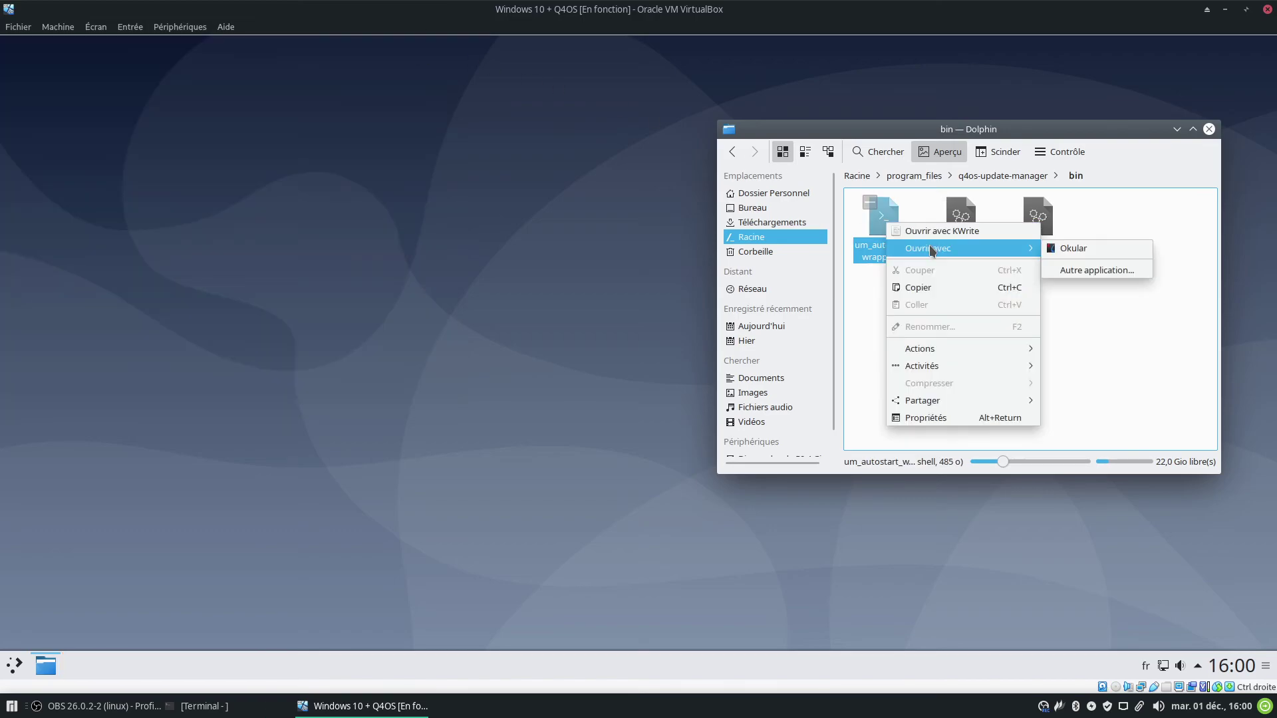
{"action": "left_click", "coordinate": [1091, 388]}
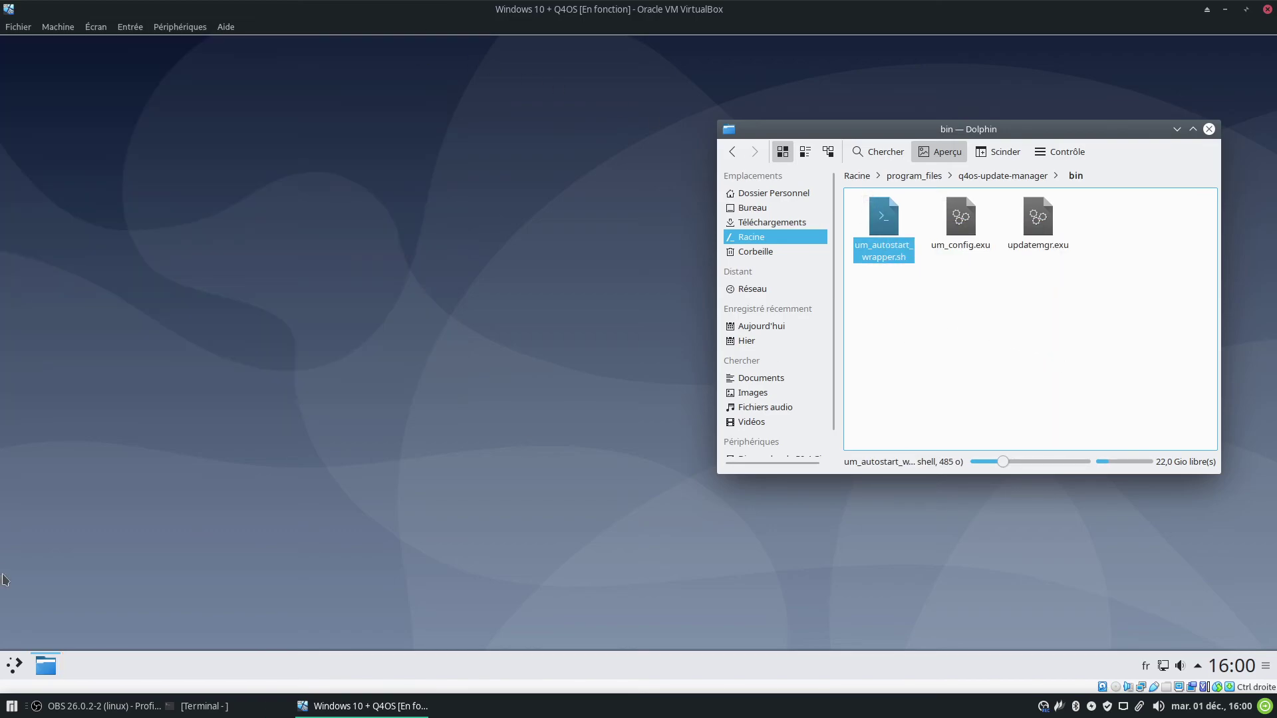
Step: Launch Konsole, change to the root directory with "cd /" and list its contents
{"action": "left_click", "coordinate": [14, 666]}
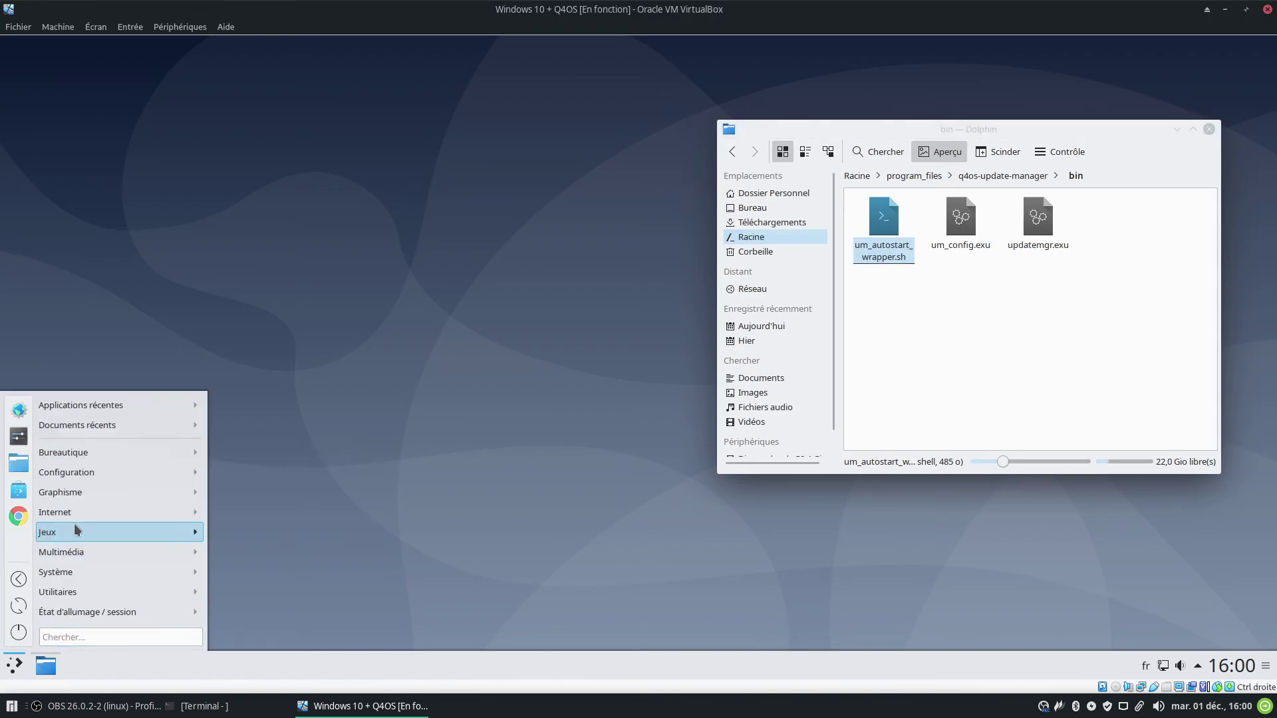
{"action": "mouse_move", "coordinate": [165, 510]}
{"action": "type", "text": "konsole"}
{"action": "key", "text": "Return"}
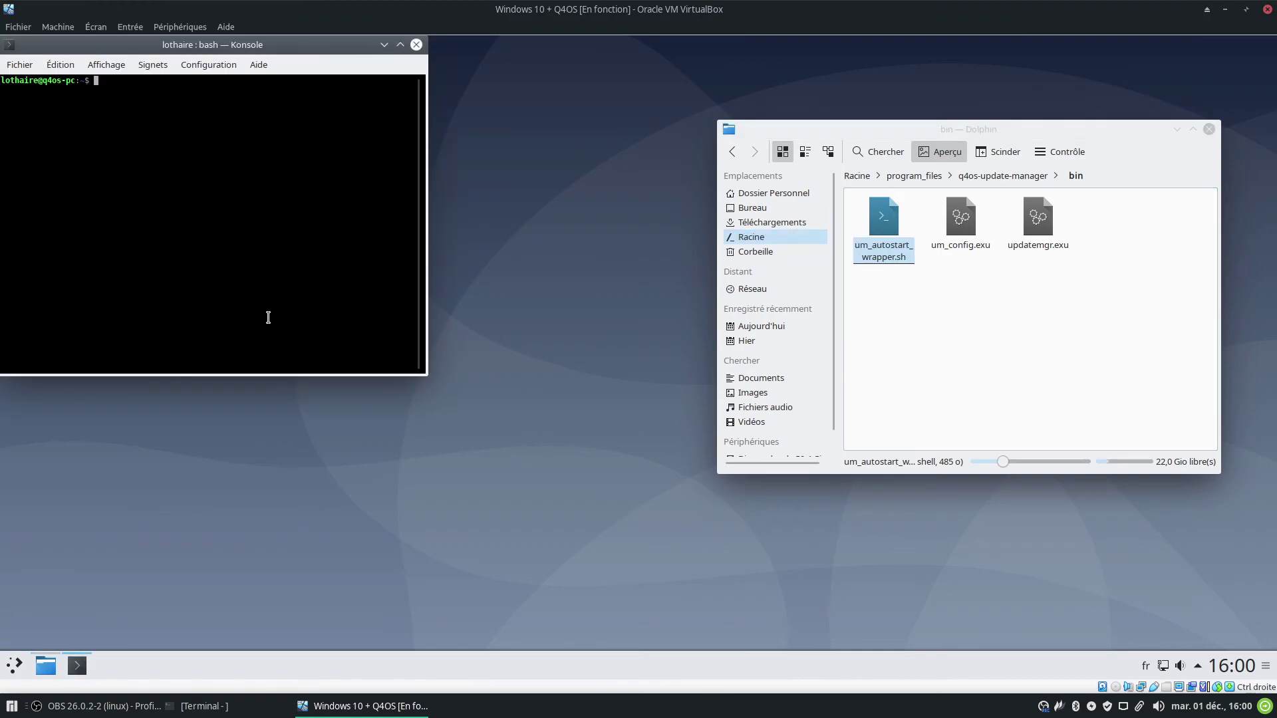
{"action": "type", "text": "cd /"}
{"action": "key", "text": "Return"}
{"action": "type", "text": "ls"}
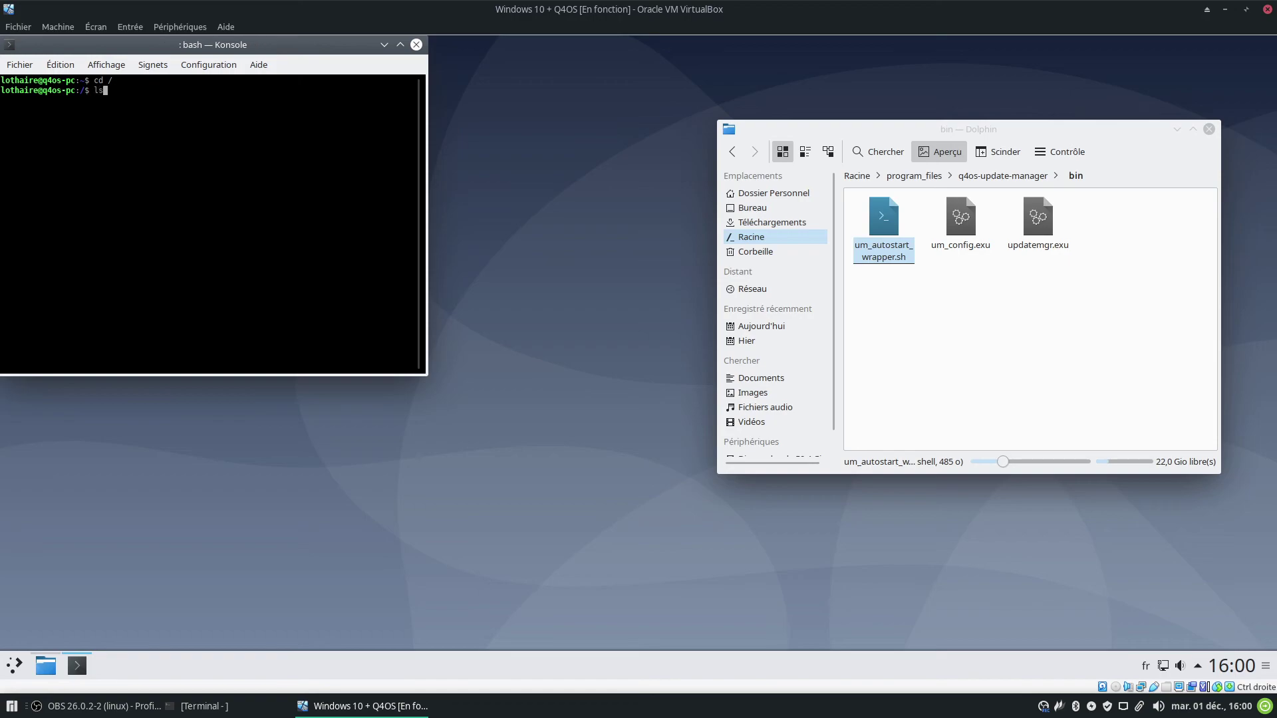
{"action": "key", "text": "Return"}
Step: Change the terminal's working directory to program_files
{"action": "type", "text": "cd pro"}
{"action": "key", "text": "Tab"}
{"action": "key", "text": "Tab"}
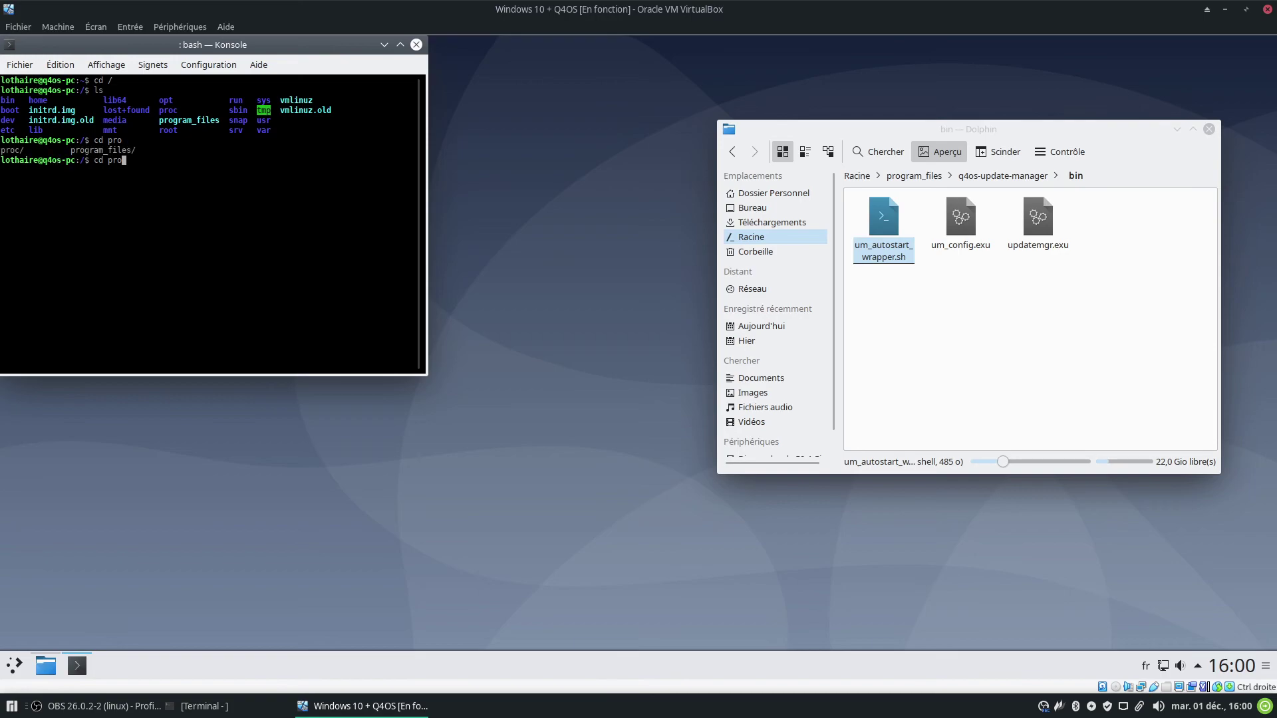
{"action": "type", "text": "gram_files"}
{"action": "key", "text": "Return"}
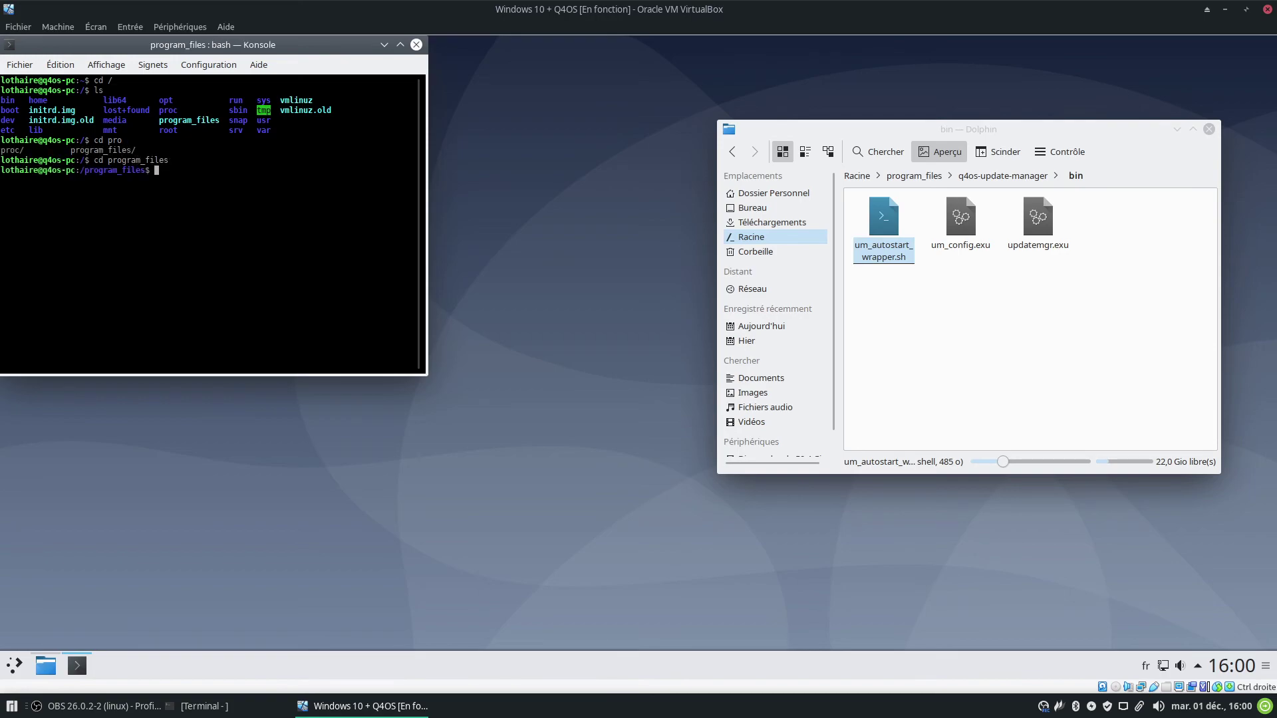
Step: Change into the q4os-update-manager directory in the terminal
{"action": "type", "text": "cd "}
{"action": "type", "text": "os-updat"}
{"action": "type", "text": "e-"}
{"action": "key", "text": "BackSpace"}
{"action": "key", "text": "BackSpace"}
{"action": "key", "text": "BackSpace"}
{"action": "key", "text": "BackSpace"}
{"action": "key", "text": "BackSpace"}
{"action": "key", "text": "BackSpace"}
{"action": "key", "text": "BackSpace"}
{"action": "key", "text": "BackSpace"}
{"action": "type", "text": "4os-update-"}
{"action": "key", "text": "Tab"}
{"action": "key", "text": "Return"}
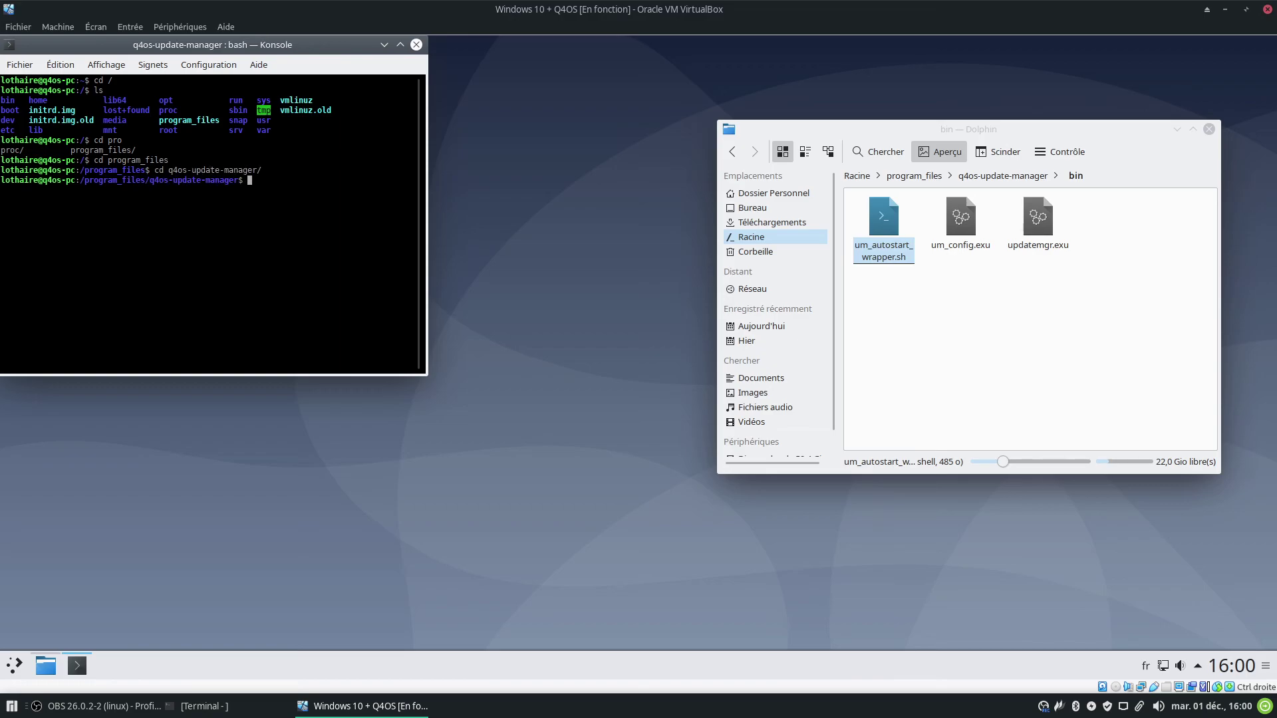
Step: Enter the bin directory, go back up to list the q4os-update-manager contents, and re-enter bin
{"action": "type", "text": "cd bin"}
{"action": "key", "text": "Return"}
{"action": "type", "text": "cd .."}
{"action": "key", "text": "Return"}
{"action": "type", "text": "ls"}
{"action": "key", "text": "Return"}
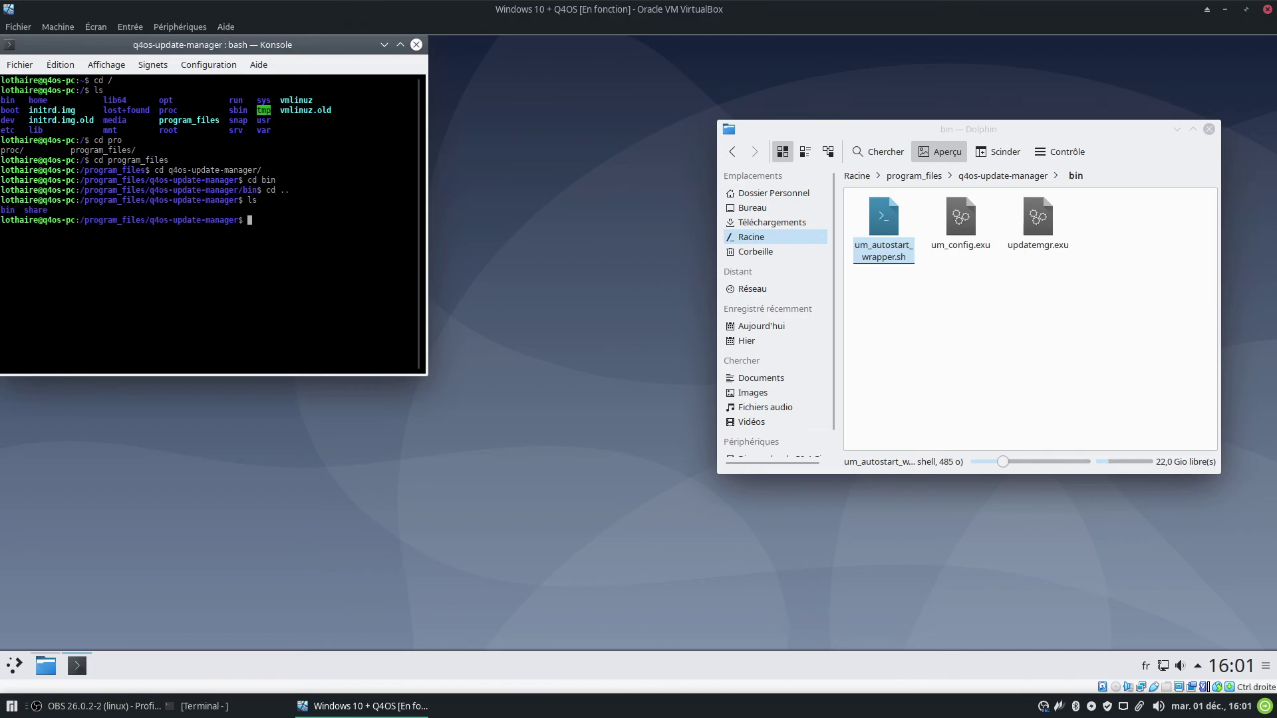
{"action": "type", "text": "cd bin"}
{"action": "key", "text": "Return"}
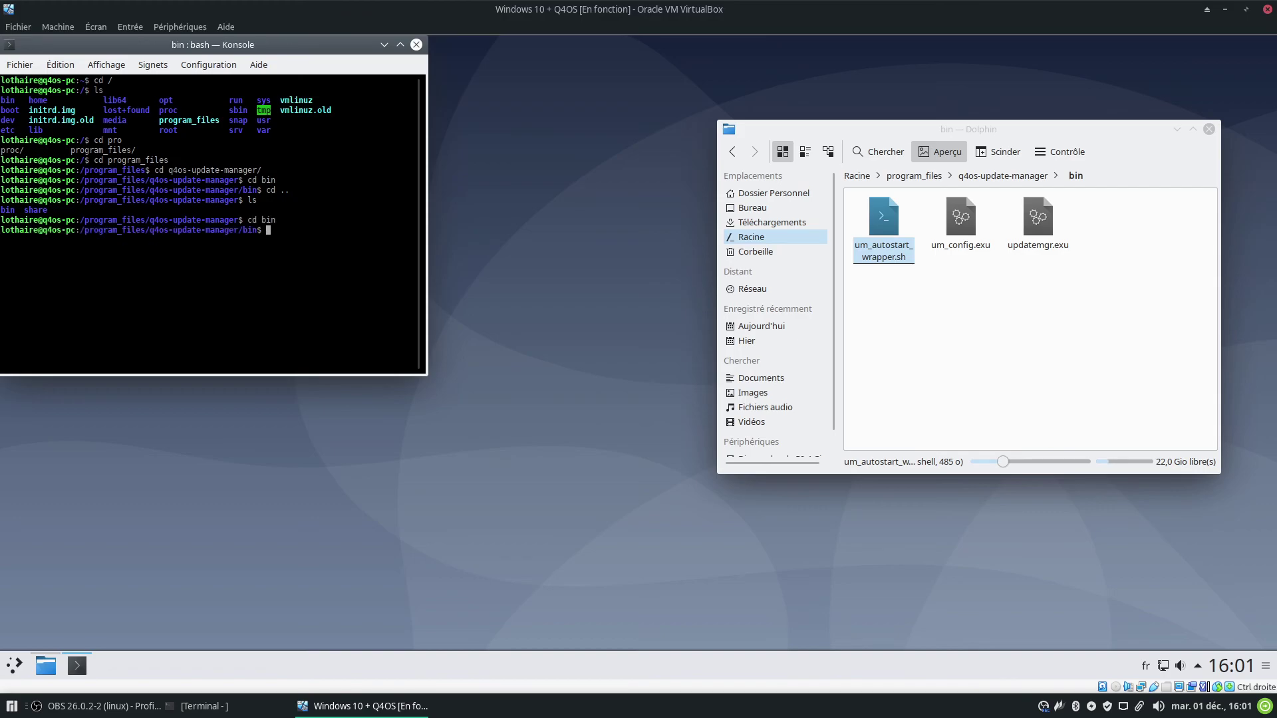
Step: Try to run the um_autostart_wrapper.sh script from the terminal with sudo
{"action": "type", "text": "sudo ./um_c"}
{"action": "key", "text": "Tab"}
{"action": "key", "text": "BackSpace"}
{"action": "key", "text": "BackSpace"}
{"action": "key", "text": "BackSpace"}
{"action": "key", "text": "BackSpace"}
{"action": "key", "text": "BackSpace"}
{"action": "key", "text": "BackSpace"}
{"action": "key", "text": "BackSpace"}
{"action": "key", "text": "BackSpace"}
{"action": "key", "text": "BackSpace"}
{"action": "key", "text": "BackSpace"}
{"action": "key", "text": "BackSpace"}
{"action": "type", "text": "auto"}
{"action": "type", "text": "start"}
{"action": "type", "text": "_wre"}
{"action": "type", "text": "pper.sh"}
{"action": "key", "text": "Return"}
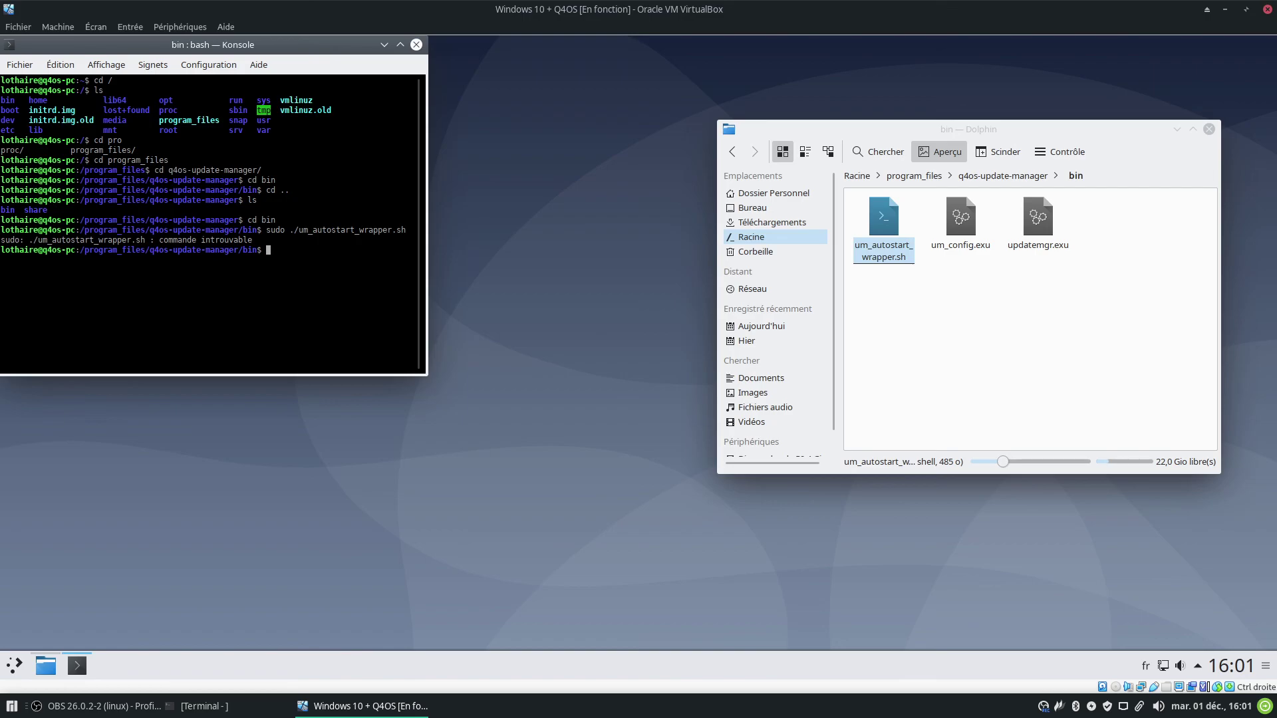
Step: Edit the recalled command and run ./um_config.exu without sudo
{"action": "key", "text": "Up"}
{"action": "key", "text": "BackSpace"}
{"action": "key", "text": "BackSpace"}
{"action": "key", "text": "BackSpace"}
{"action": "key", "text": "BackSpace"}
{"action": "key", "text": "BackSpace"}
{"action": "key", "text": "BackSpace"}
{"action": "key", "text": "BackSpace"}
{"action": "key", "text": "BackSpace"}
{"action": "key", "text": "BackSpace"}
{"action": "key", "text": "BackSpace"}
{"action": "key", "text": "BackSpace"}
{"action": "key", "text": "BackSpace"}
{"action": "key", "text": "BackSpace"}
{"action": "key", "text": "BackSpace"}
{"action": "key", "text": "BackSpace"}
{"action": "key", "text": "BackSpace"}
{"action": "key", "text": "BackSpace"}
{"action": "key", "text": "BackSpace"}
{"action": "key", "text": "BackSpace"}
{"action": "key", "text": "BackSpace"}
{"action": "type", "text": "_c"}
{"action": "key", "text": "Tab"}
{"action": "type", "text": "u"}
{"action": "key", "text": "Return"}
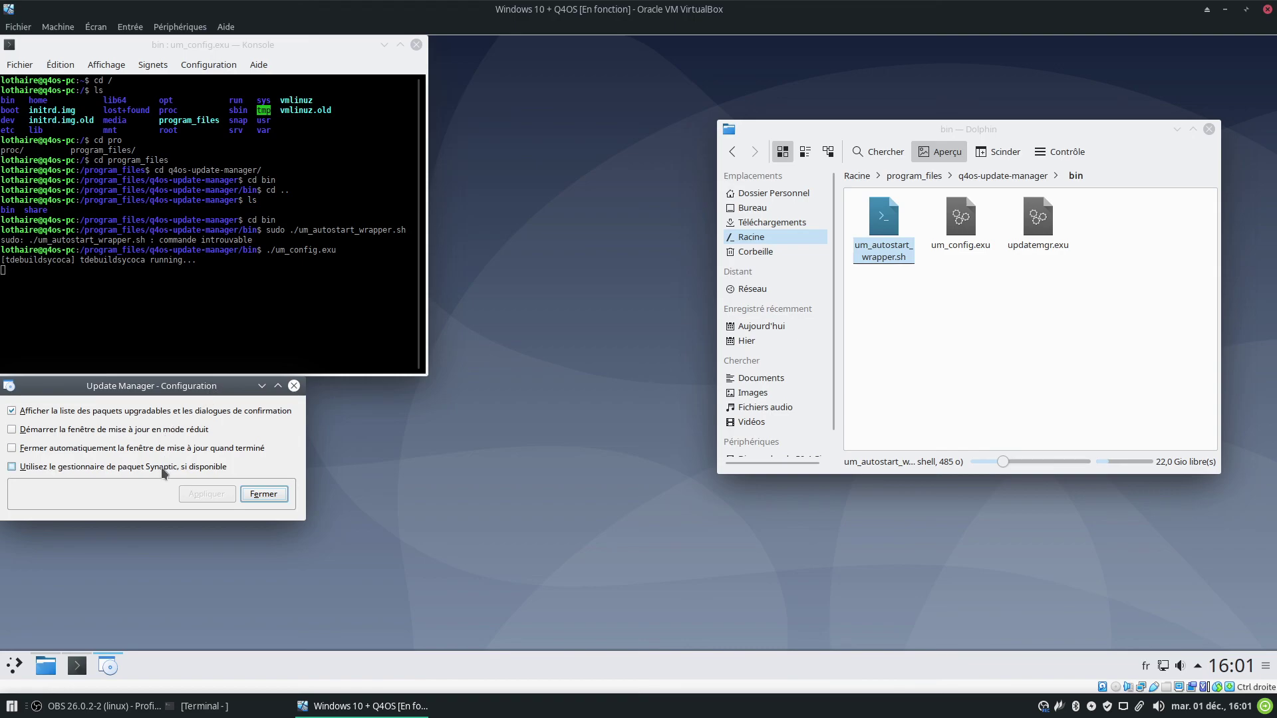
Step: Set the Update Manager to start its update window in reduced mode, apply the change and close its configuration
{"action": "left_click", "coordinate": [168, 430]}
{"action": "left_click", "coordinate": [210, 497]}
{"action": "left_click", "coordinate": [263, 494]}
Step: Run updatemgr.exu from the bin folder, agree to continue with the system update and finish the Update Manager
{"action": "left_click", "coordinate": [1047, 230]}
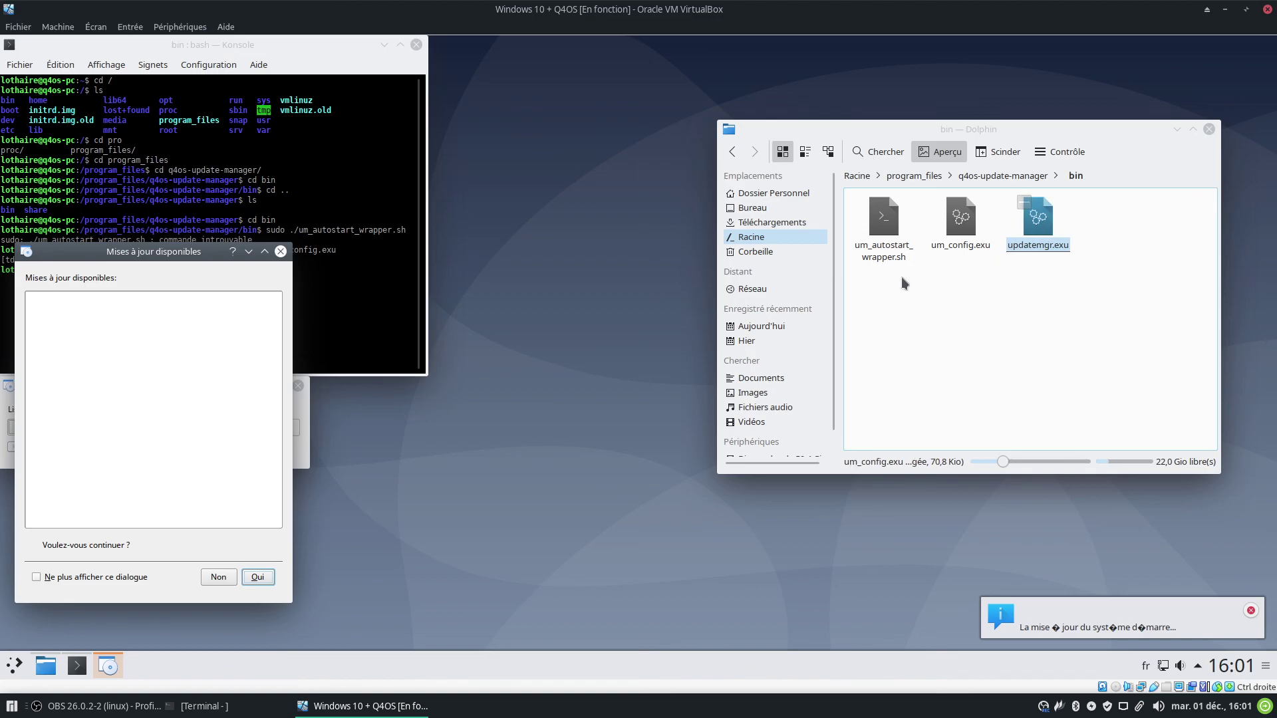
{"action": "left_click", "coordinate": [257, 577]}
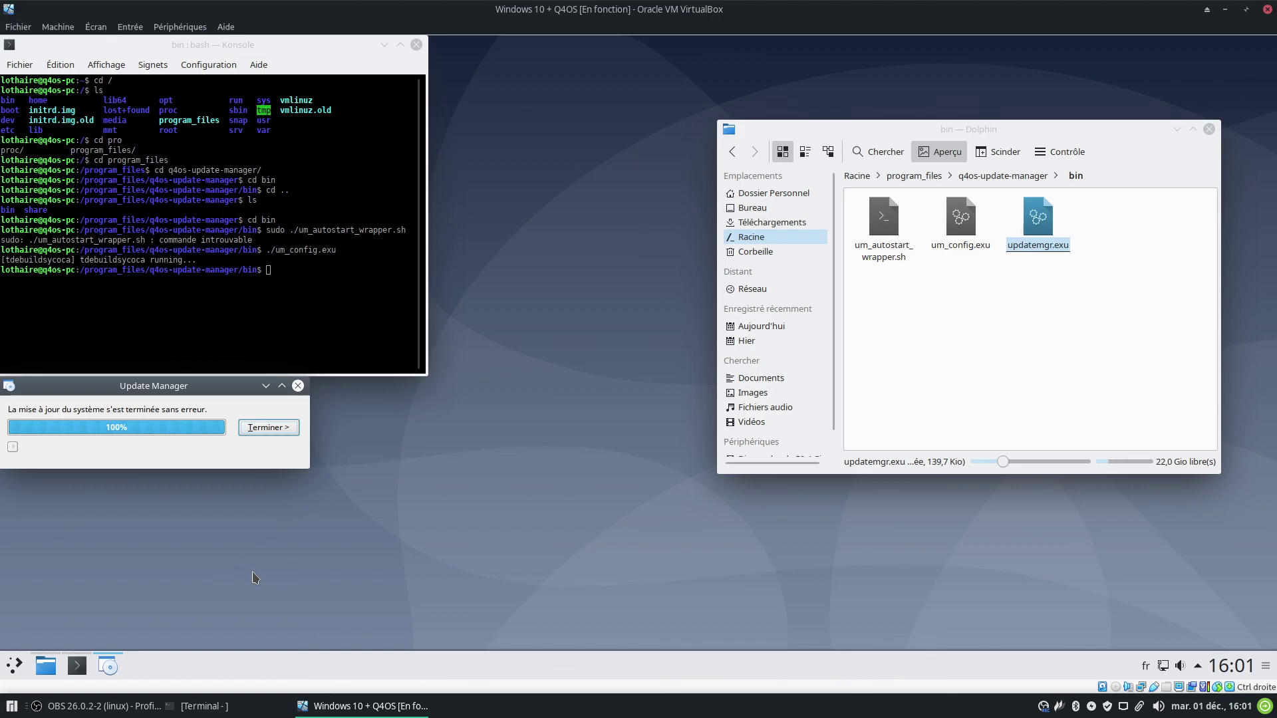
{"action": "left_click", "coordinate": [285, 431]}
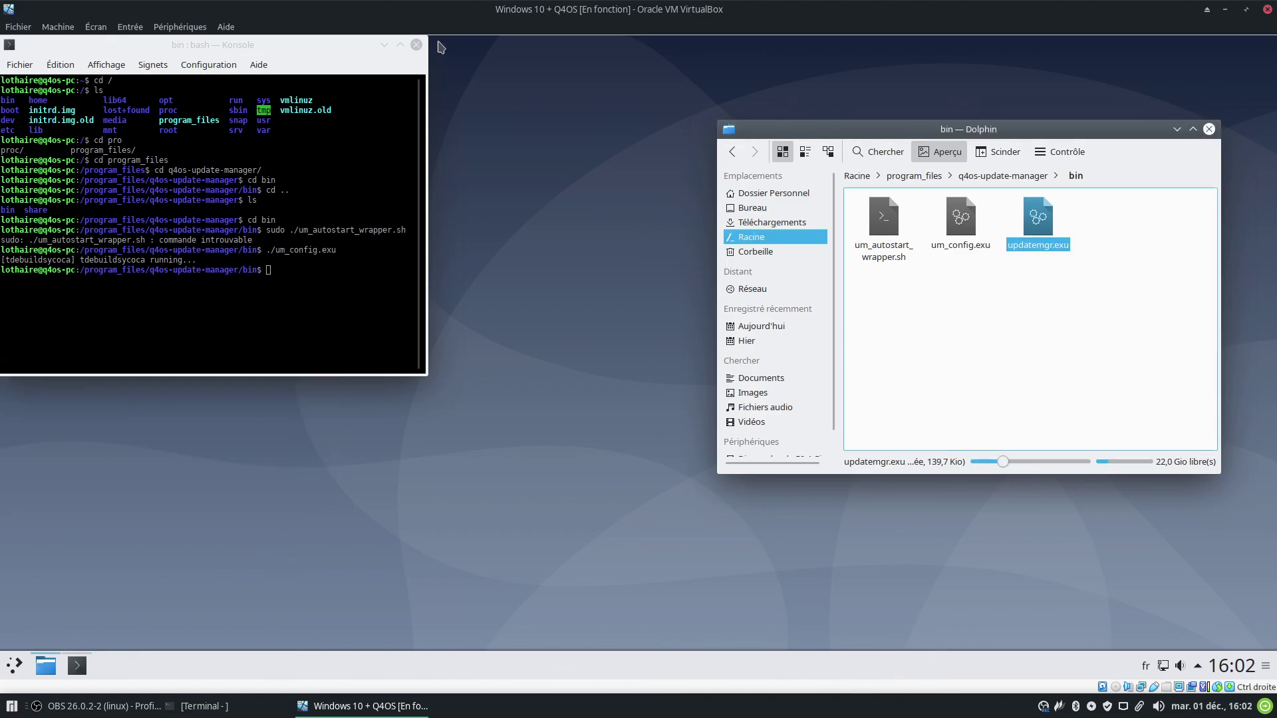
Step: Close the terminal and file manager windows and shut down the Q4OS system
{"action": "left_click", "coordinate": [417, 44]}
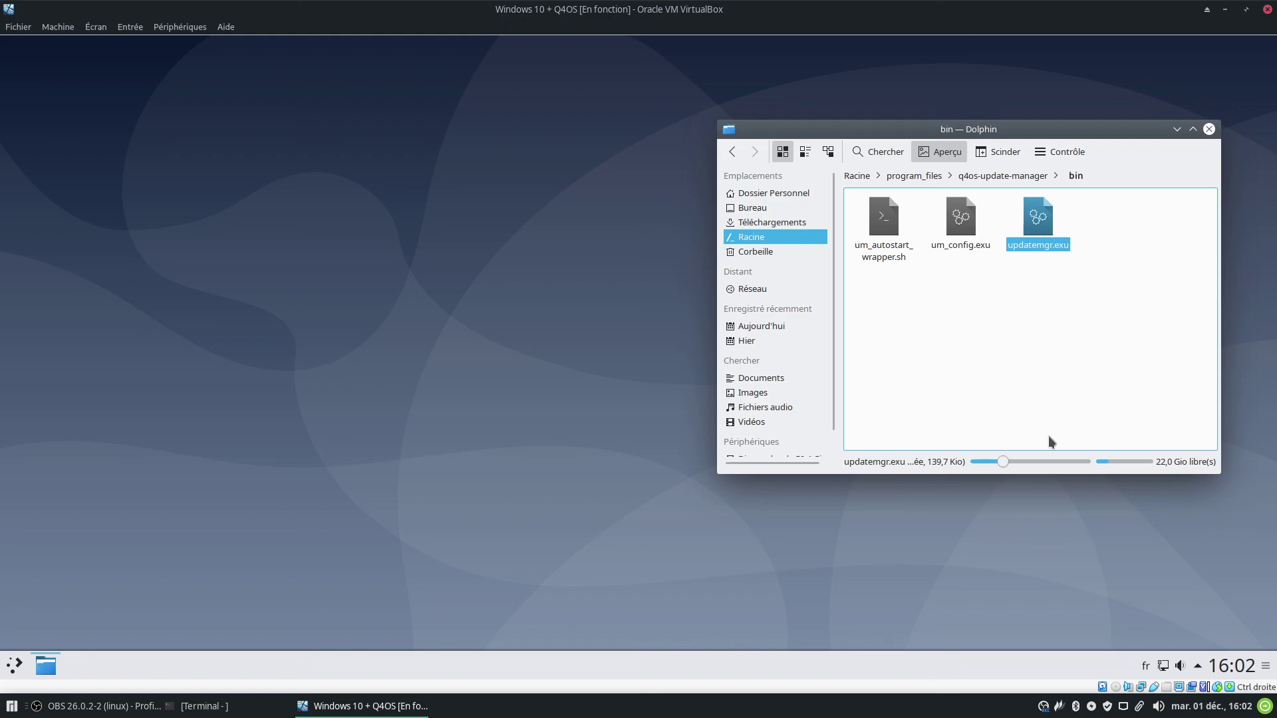
{"action": "left_click", "coordinate": [1209, 129]}
{"action": "left_click", "coordinate": [14, 665]}
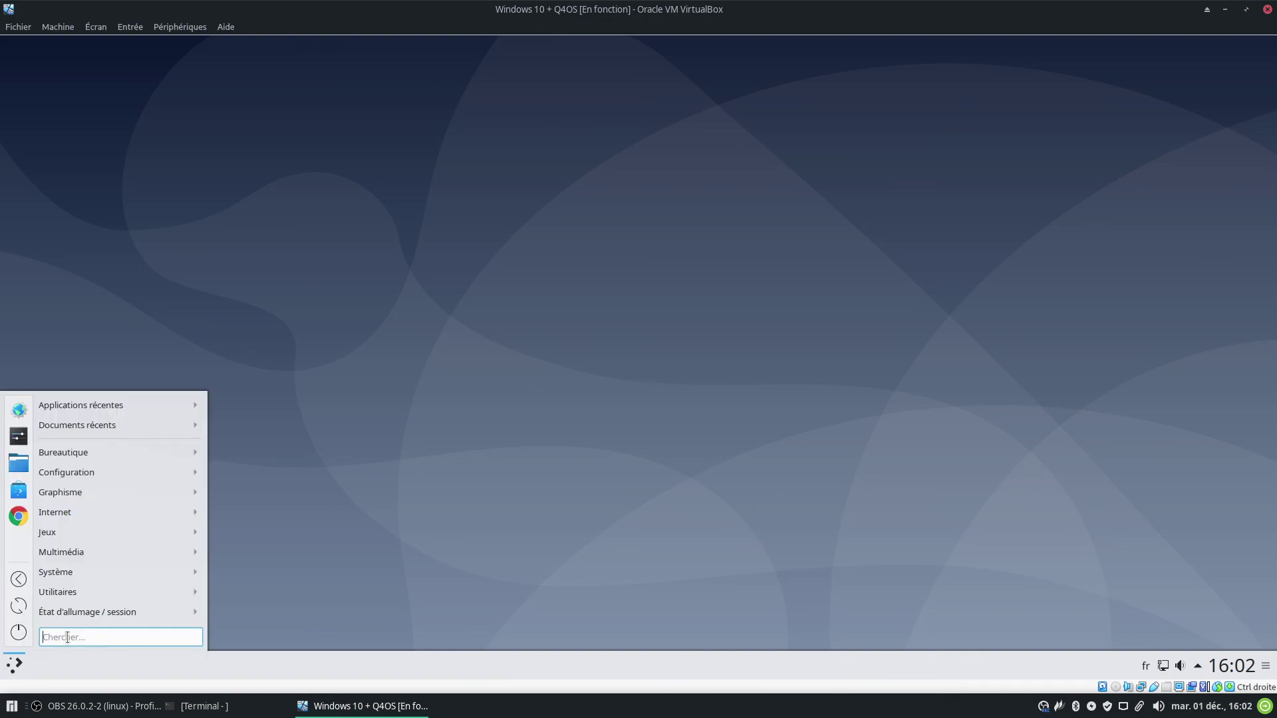
{"action": "key", "text": "Escape"}
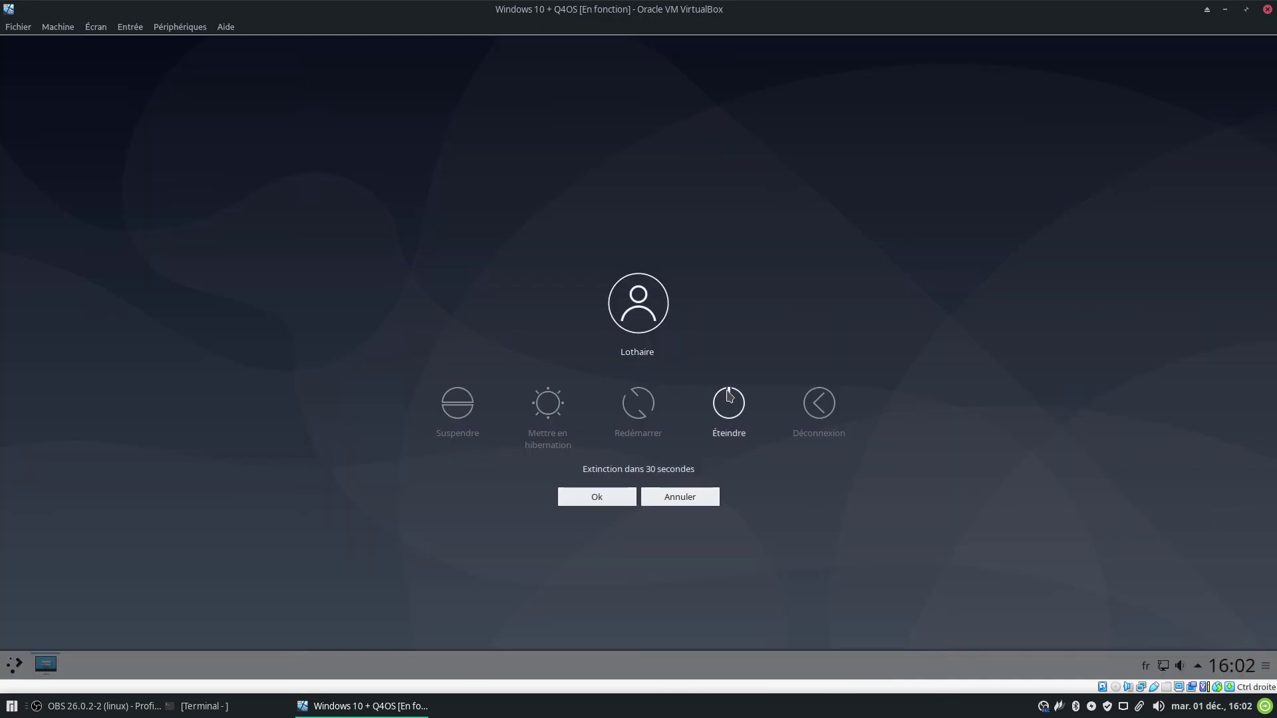
{"action": "left_click", "coordinate": [728, 395]}
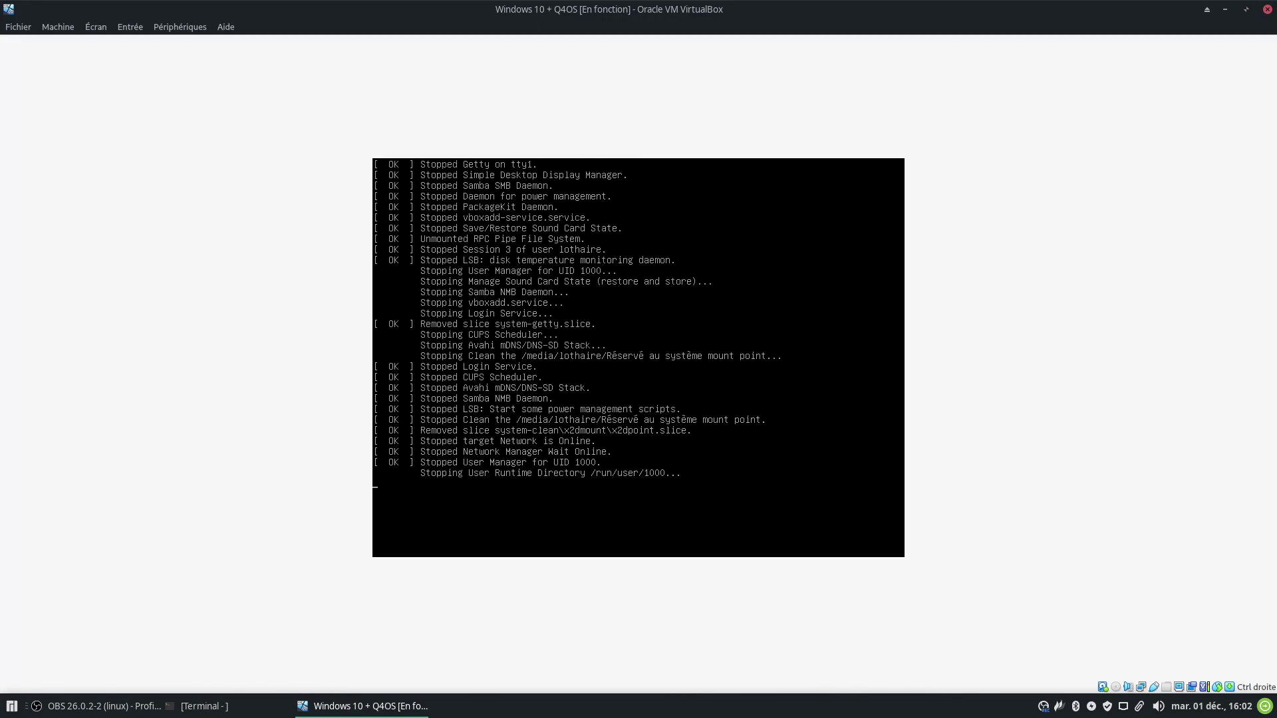